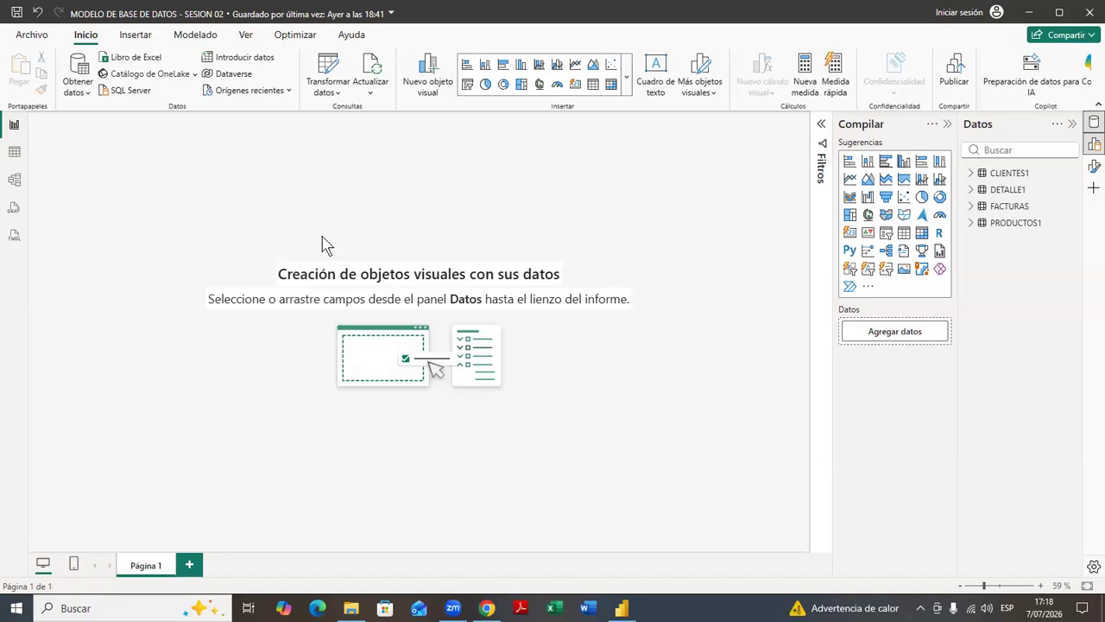
# - Check the Power BI course folder, then return to the report file and show its model view with the Propiedades pane collapsed
pyautogui.click(350, 608)
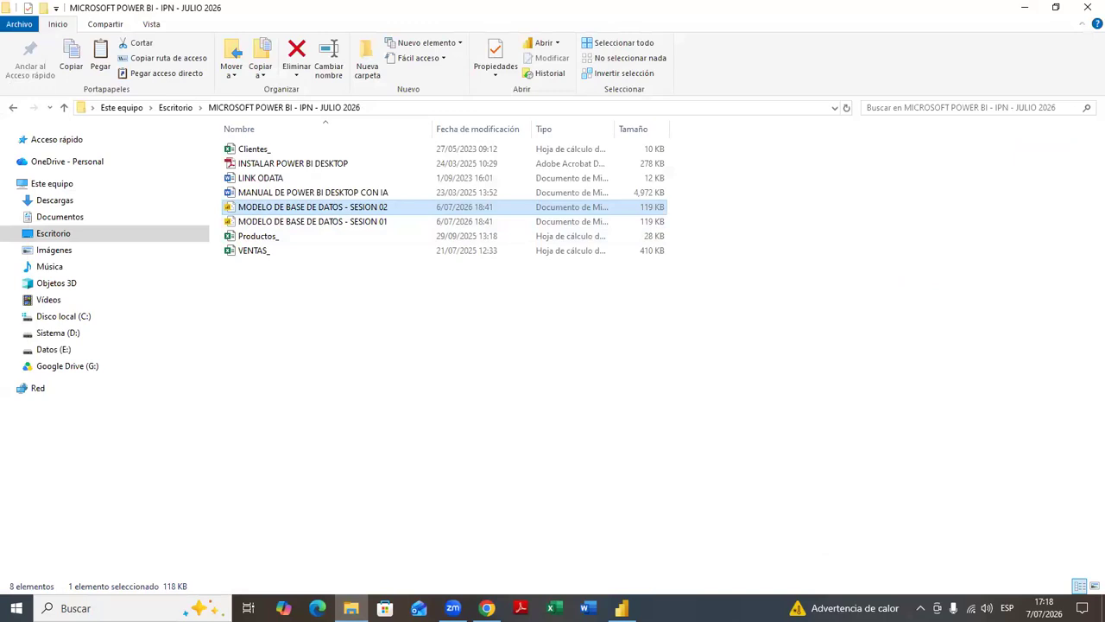
pyautogui.hotkey('alt', 'Tab')
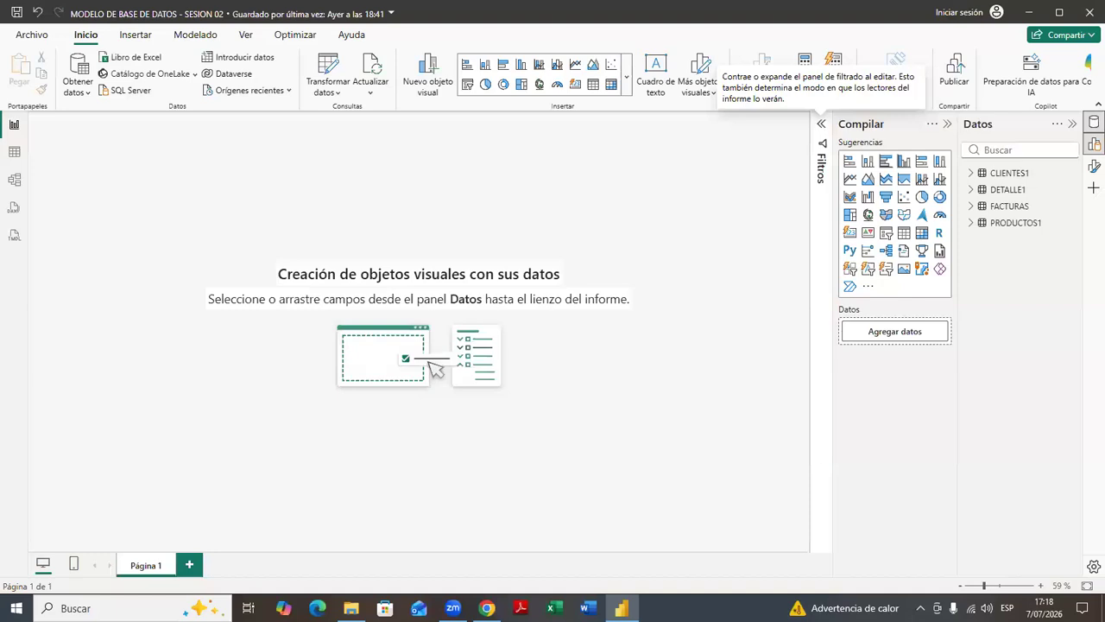
pyautogui.click(14, 180)
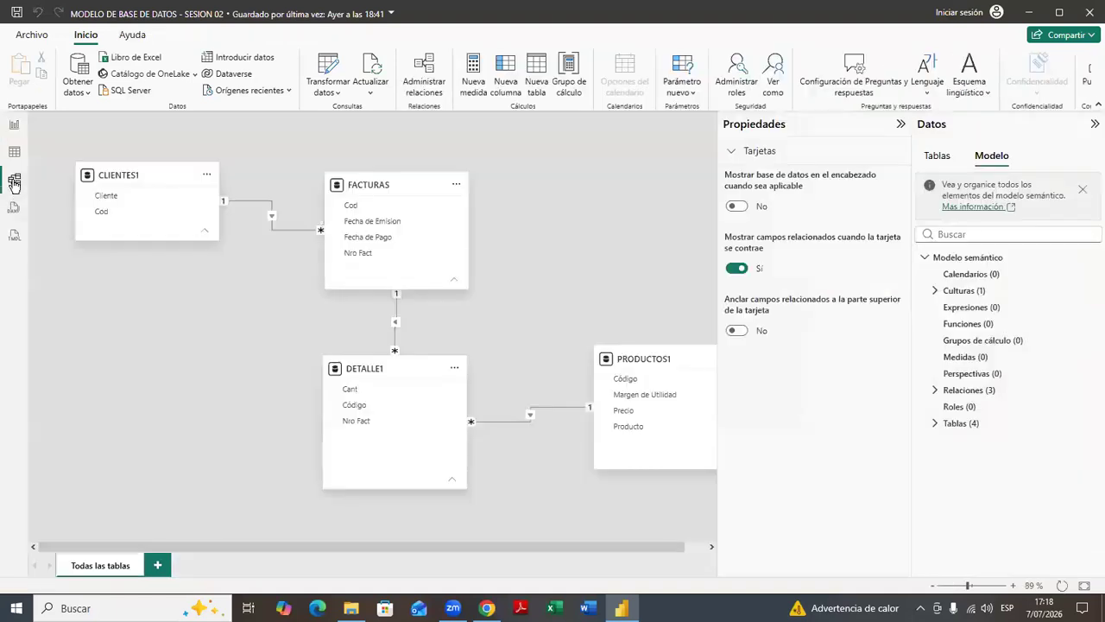
pyautogui.click(899, 124)
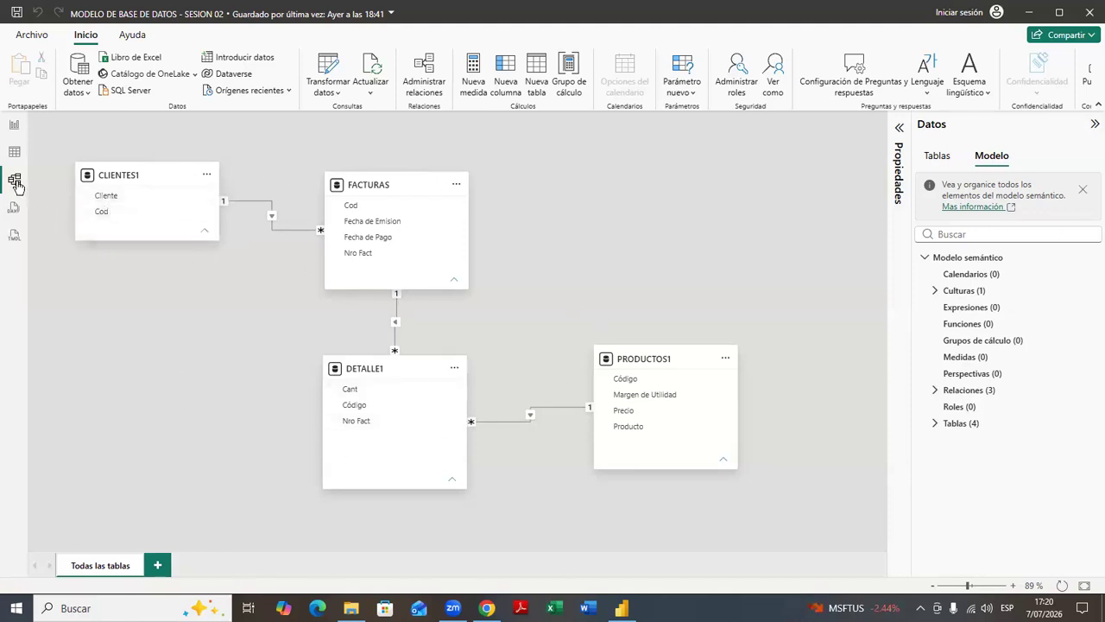
# - Return to the report view and examine the full gallery of visuals, from bar and column charts to the AI and other categories
pyautogui.click(12, 127)
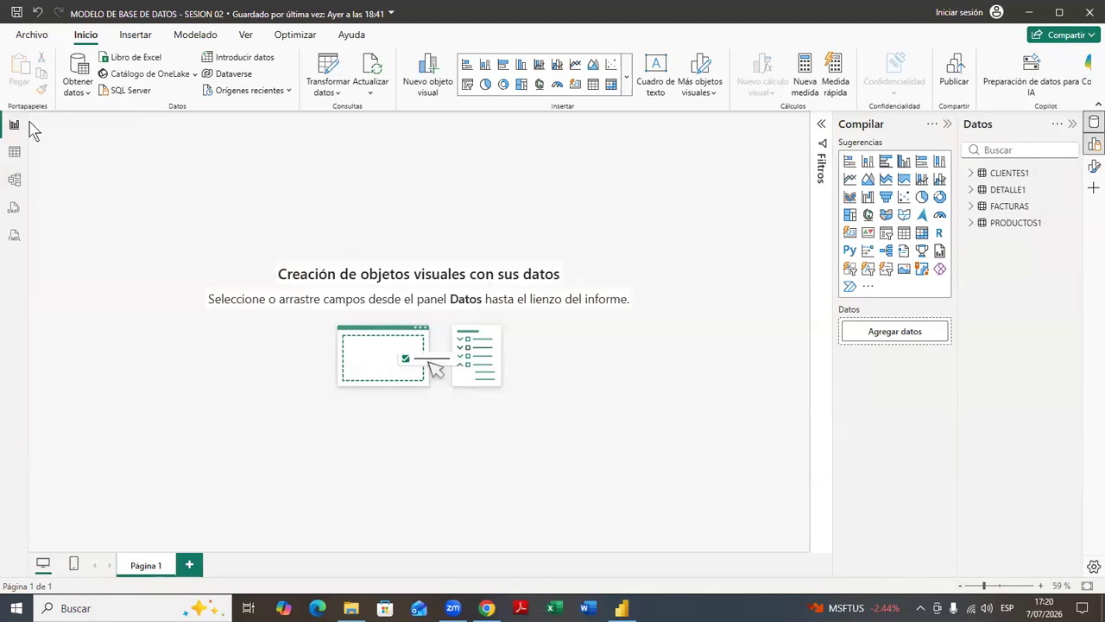
pyautogui.click(82, 39)
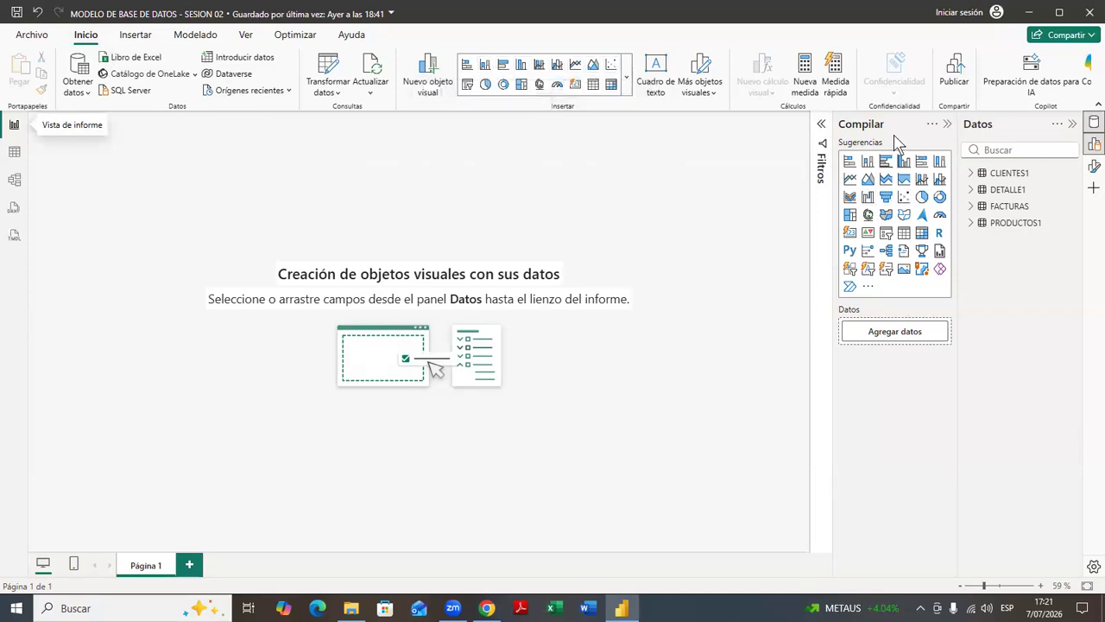
pyautogui.click(626, 86)
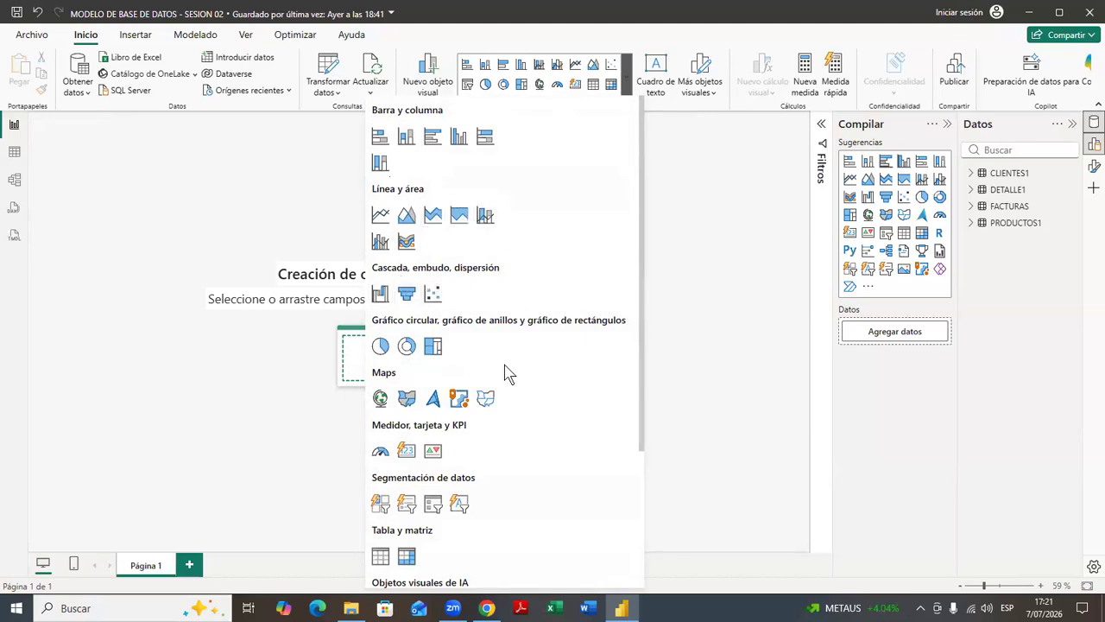
pyautogui.scroll(-1, 508, 373)
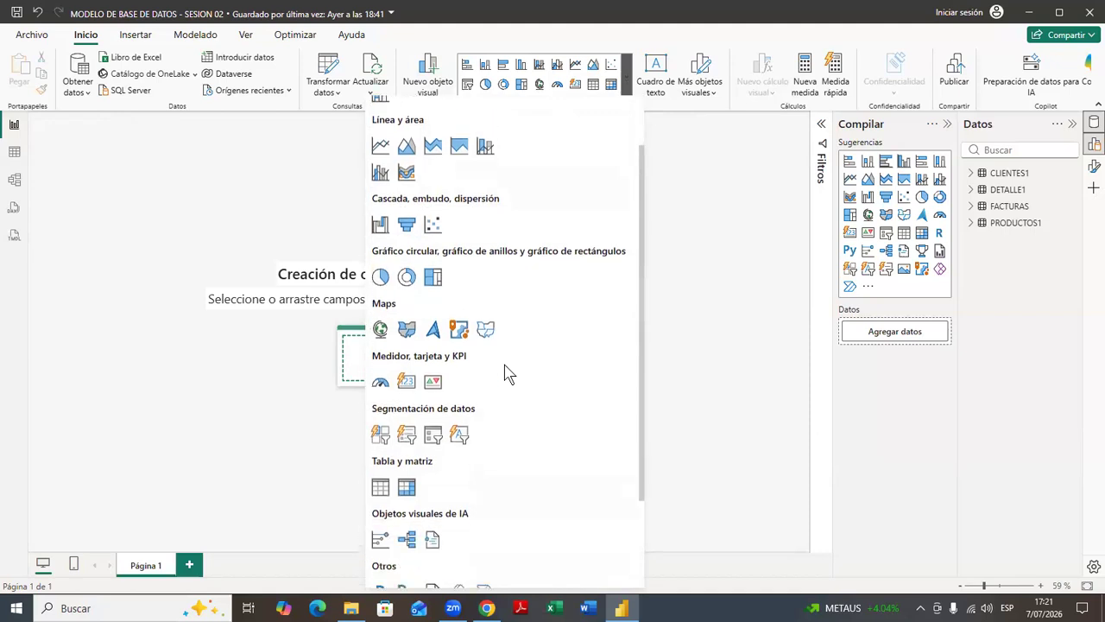
pyautogui.scroll(-1, 508, 373)
pyautogui.scroll(-1, 508, 373)
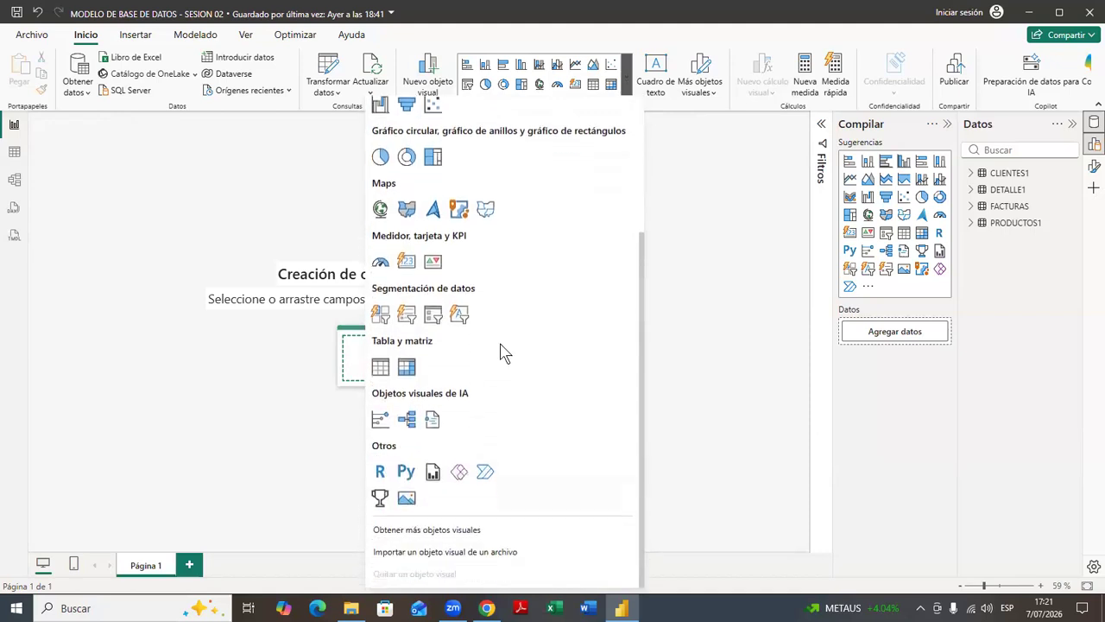
pyautogui.scroll(3, 503, 352)
pyautogui.scroll(-3, 491, 318)
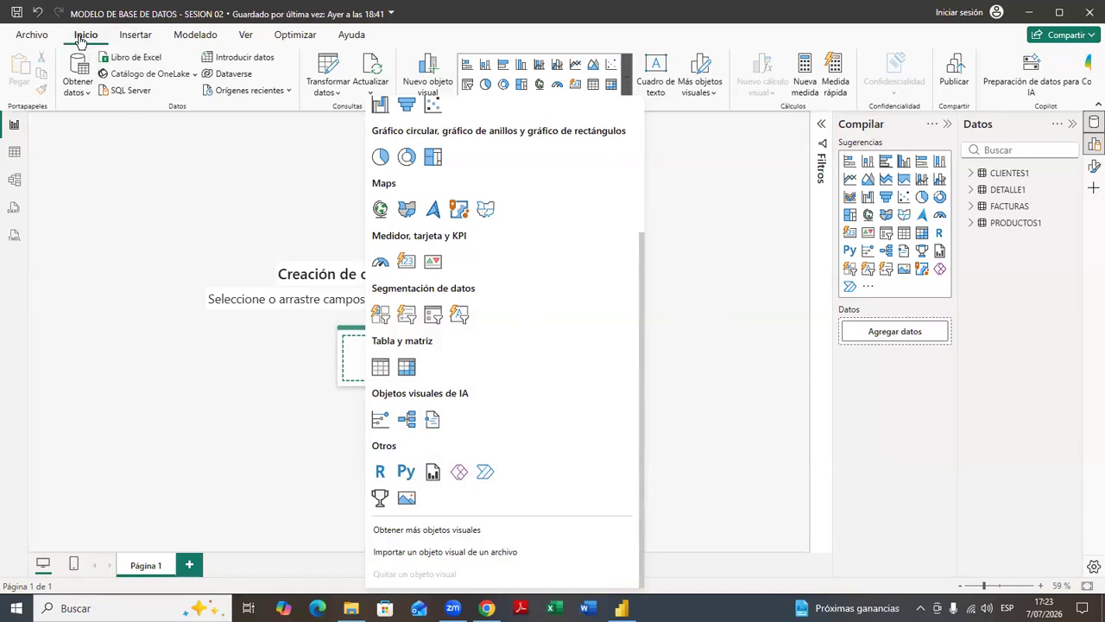
pyautogui.scroll(1, 572, 122)
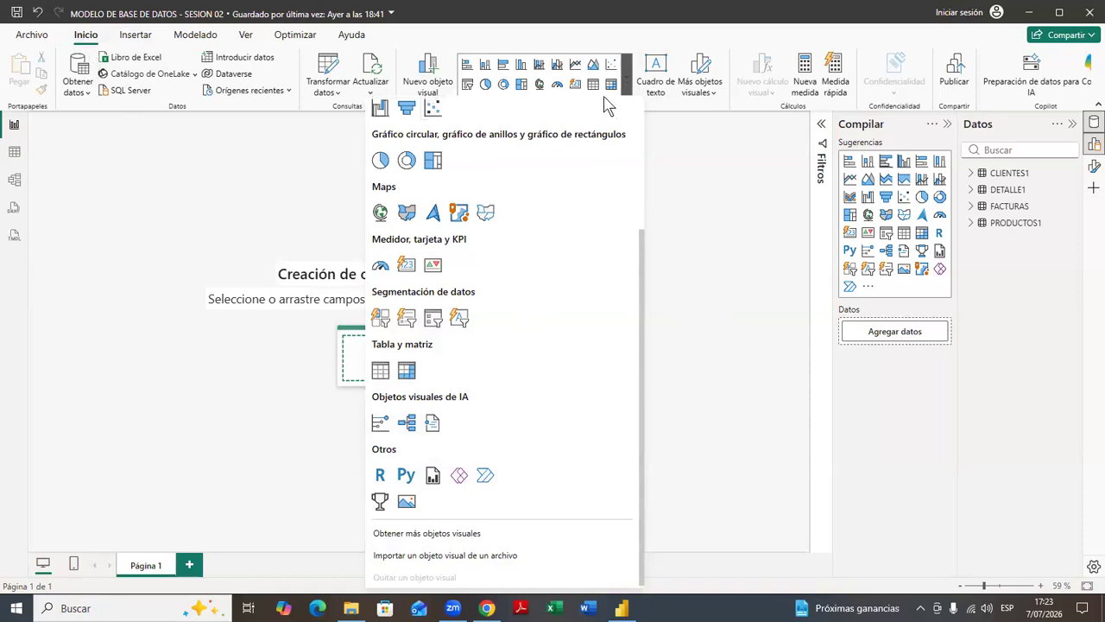
pyautogui.click(719, 221)
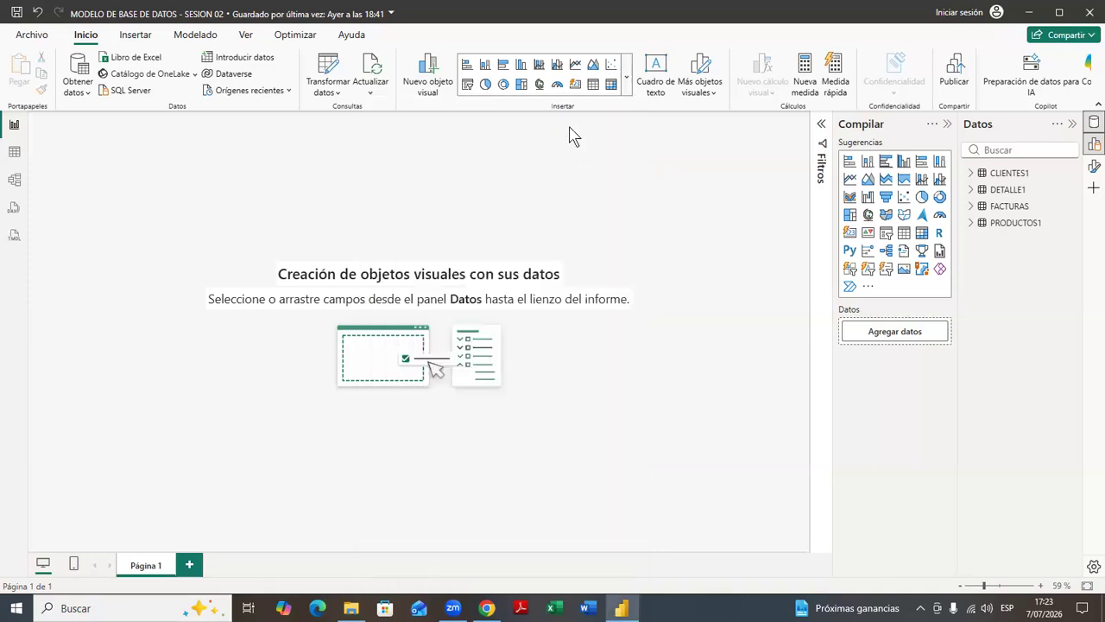
pyautogui.click(627, 79)
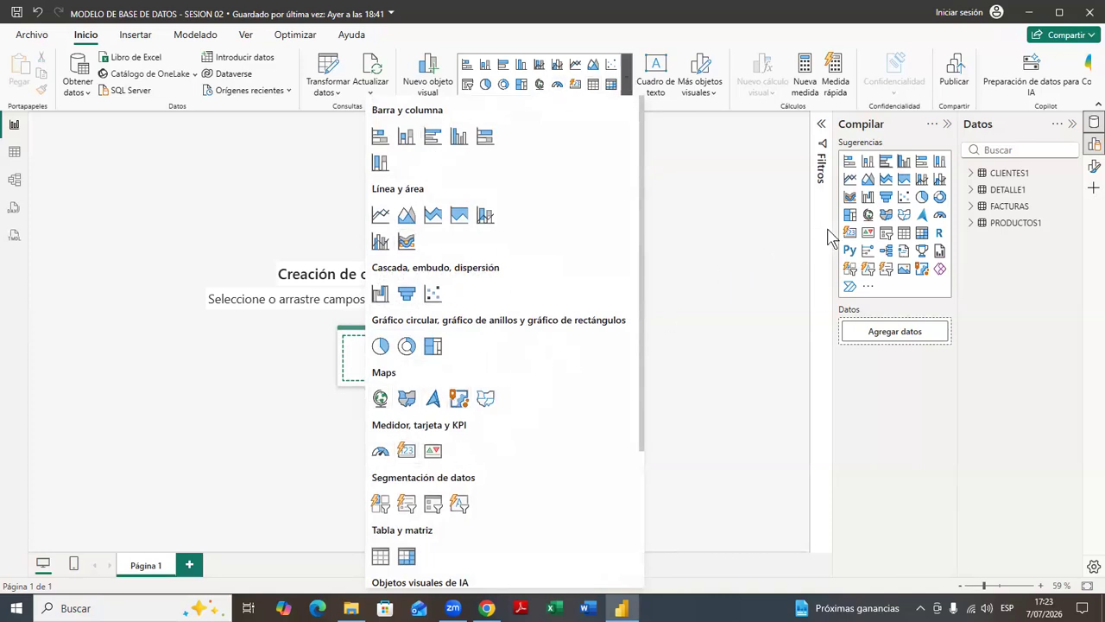
# - Widen the Compilar pane and toggle its visibility, leaving it displayed
pyautogui.moveTo(830, 226); pyautogui.dragTo(798, 233)
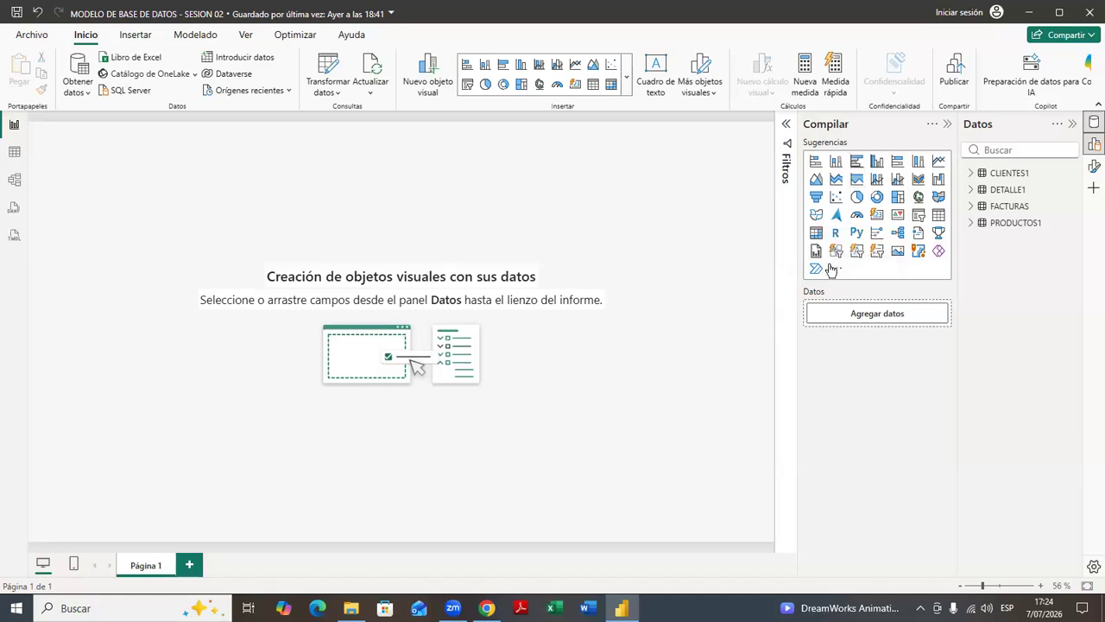
pyautogui.click(837, 272)
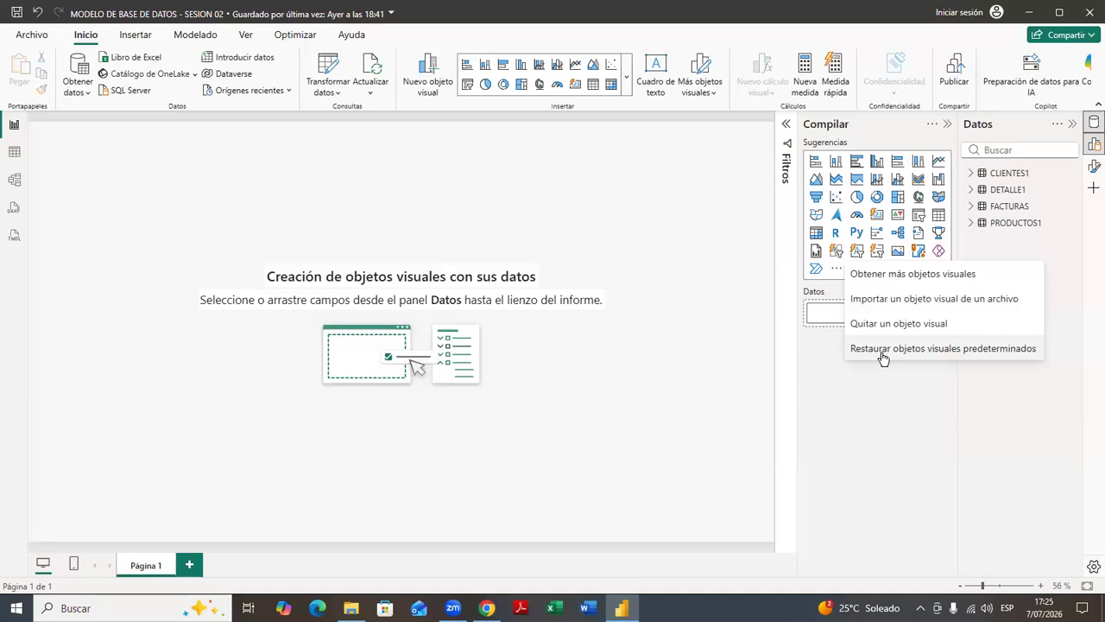
pyautogui.click(852, 391)
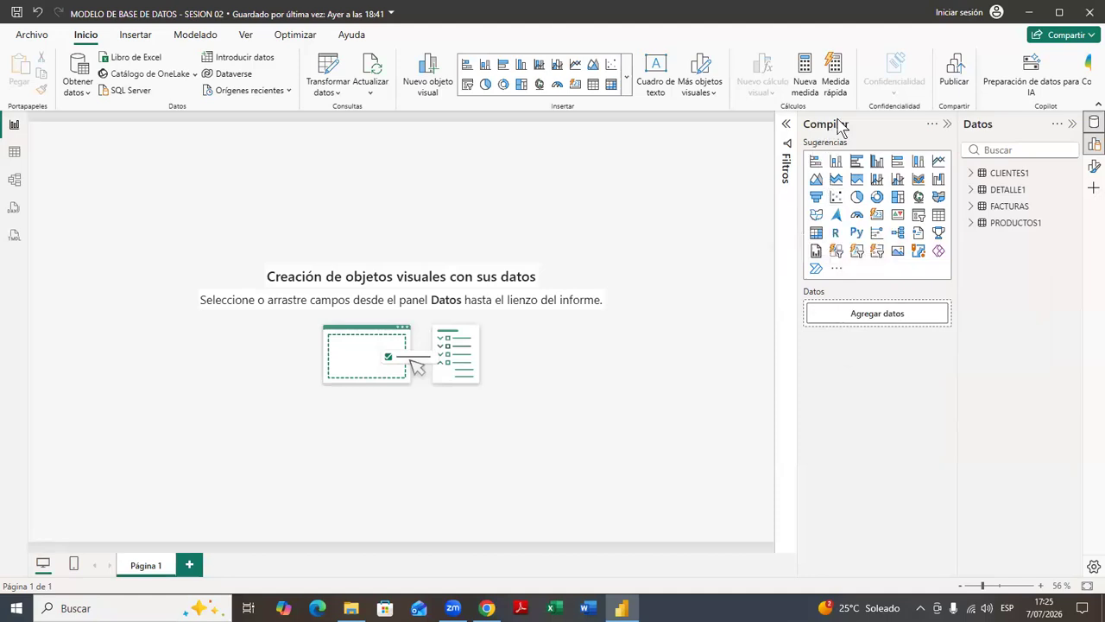
pyautogui.click(1093, 147)
pyautogui.click(1093, 146)
pyautogui.click(1093, 147)
pyautogui.click(1093, 147)
# - Restore the default visuals in the Compilar pane and accept the confirmation
pyautogui.click(835, 270)
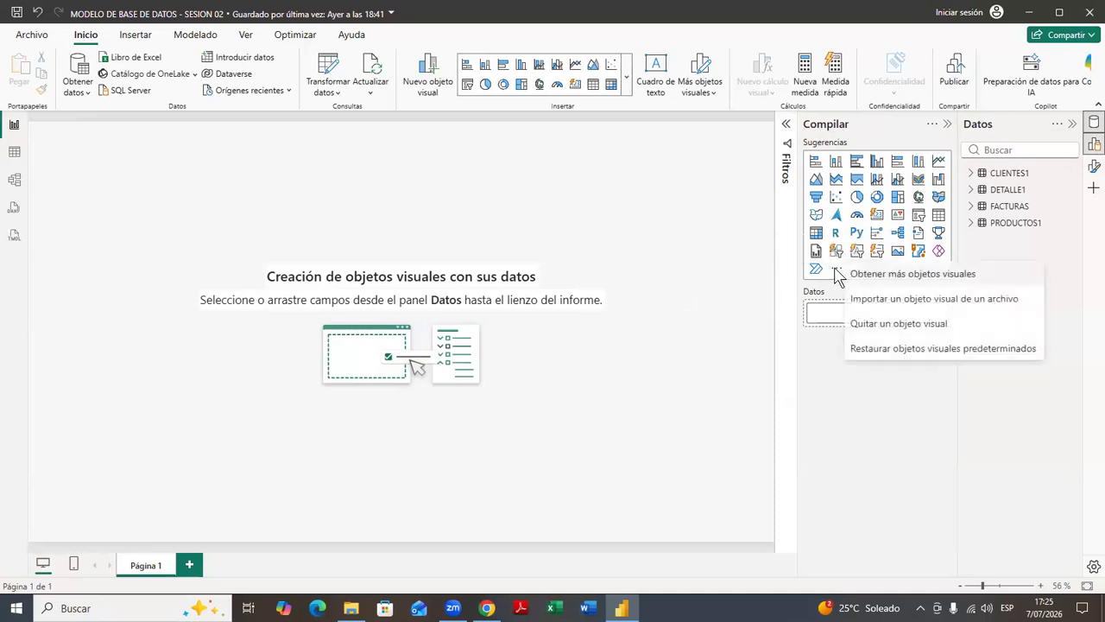
pyautogui.click(885, 349)
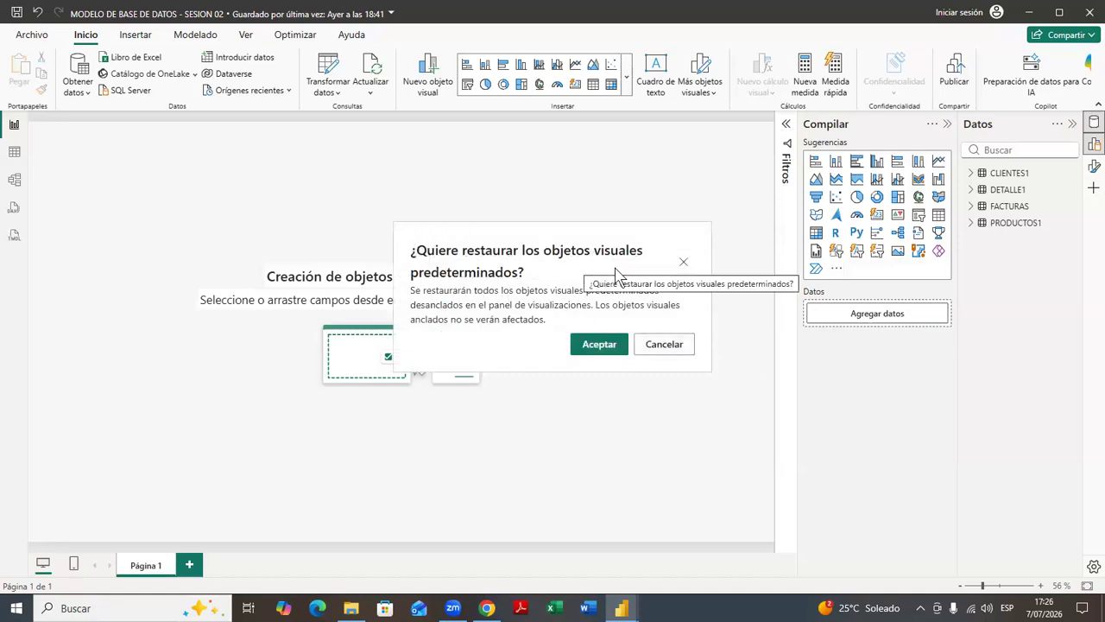
pyautogui.click(595, 346)
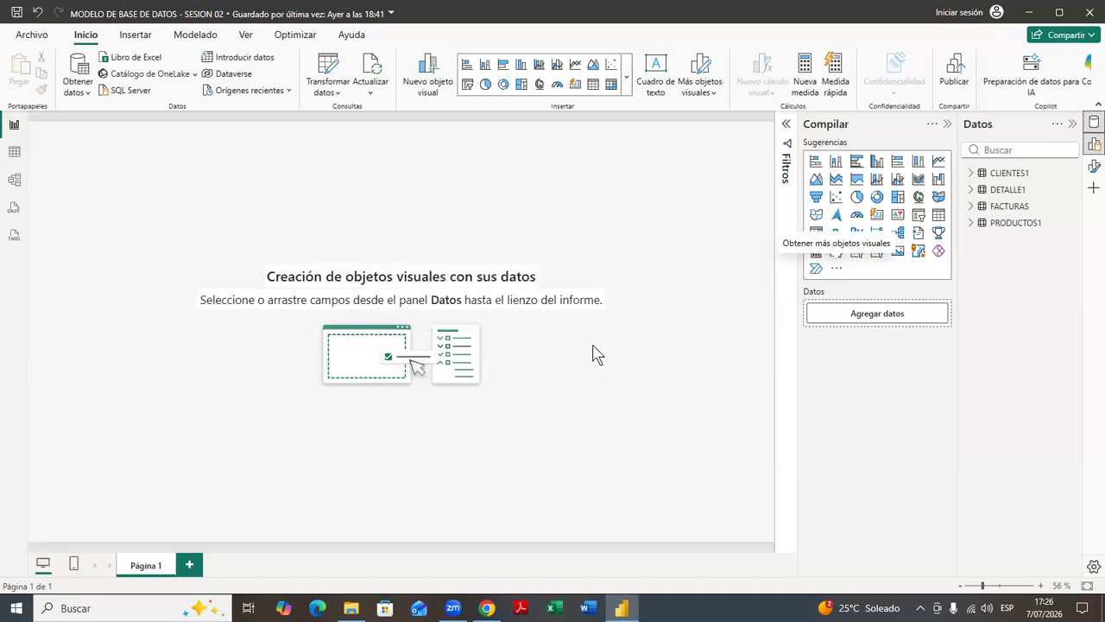
# - Check the visuals gallery for the restored card visuals and the Preguntas y respuestas AI visual
pyautogui.click(626, 91)
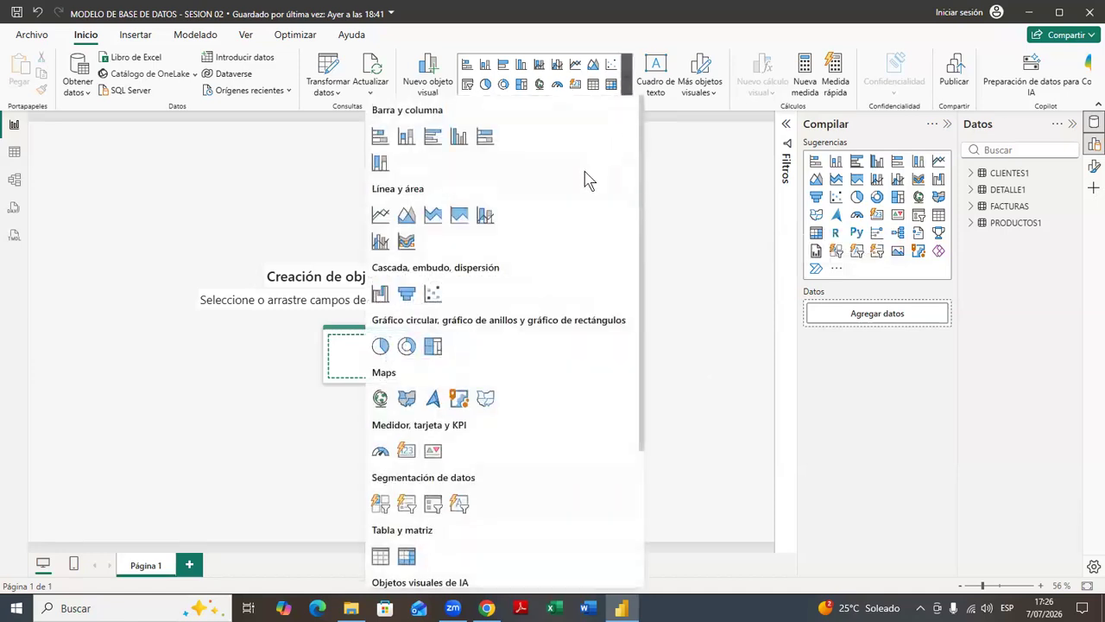
pyautogui.scroll(-3, 588, 181)
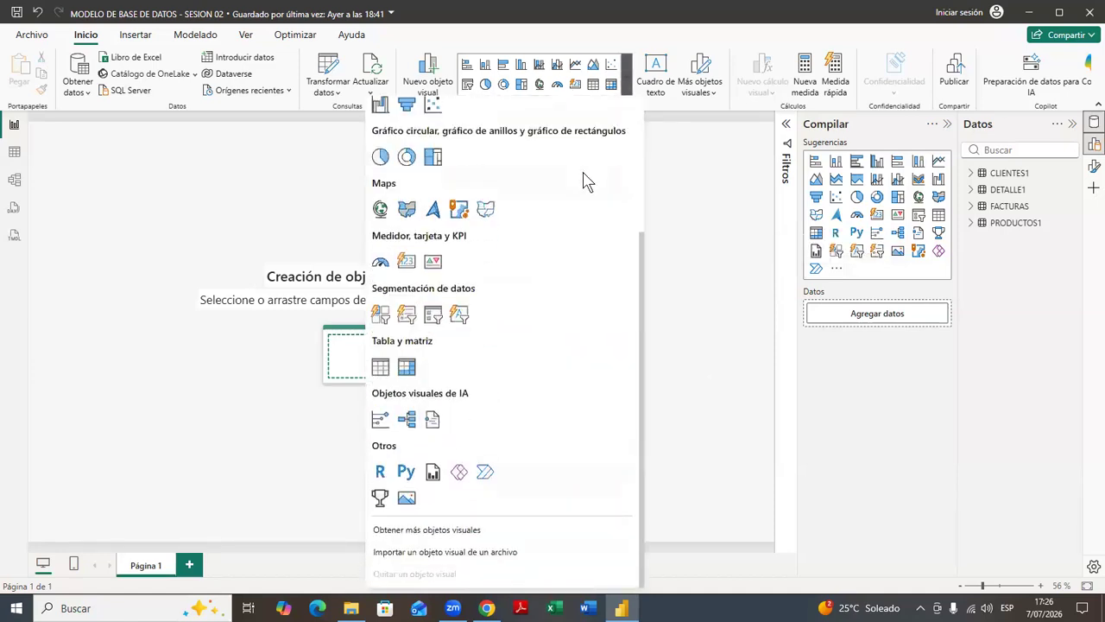
pyautogui.click(704, 218)
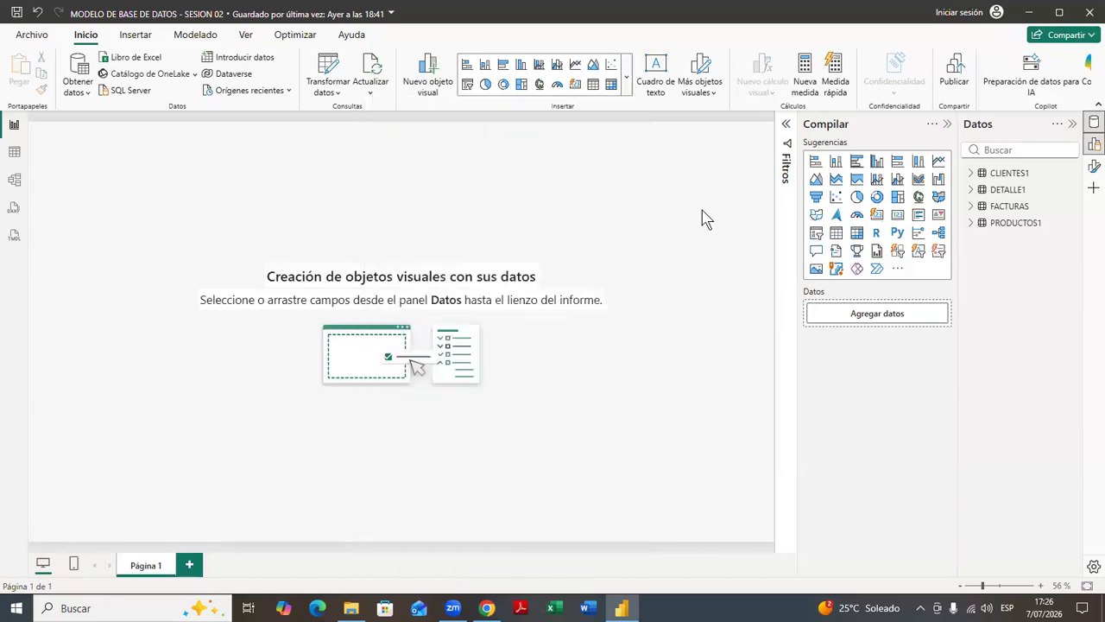
pyautogui.click(625, 83)
pyautogui.scroll(-3, 561, 264)
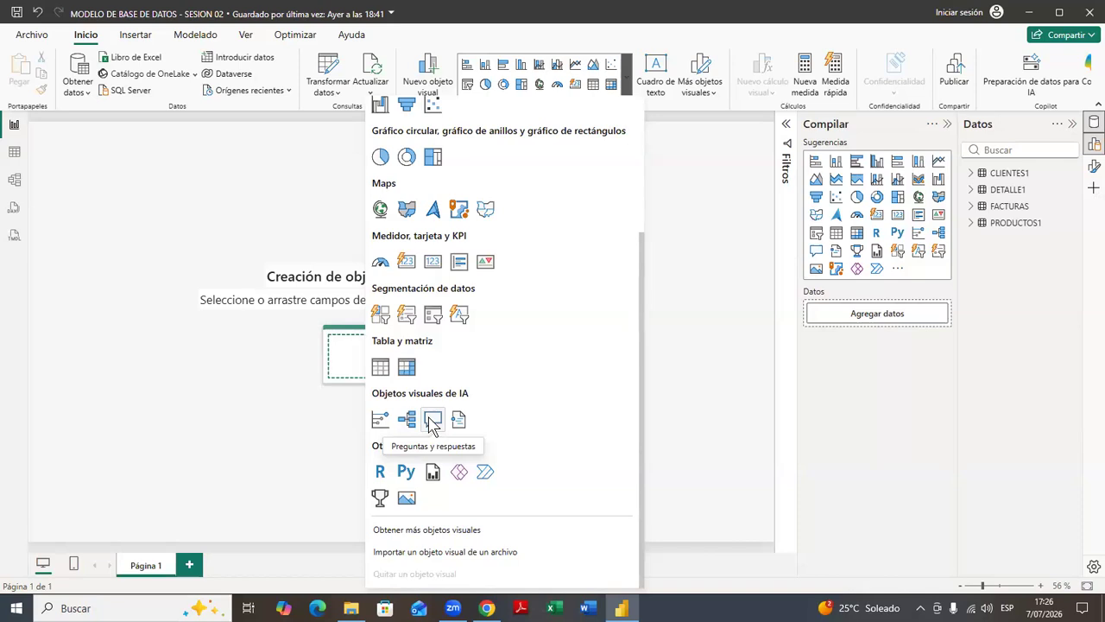
pyautogui.click(686, 307)
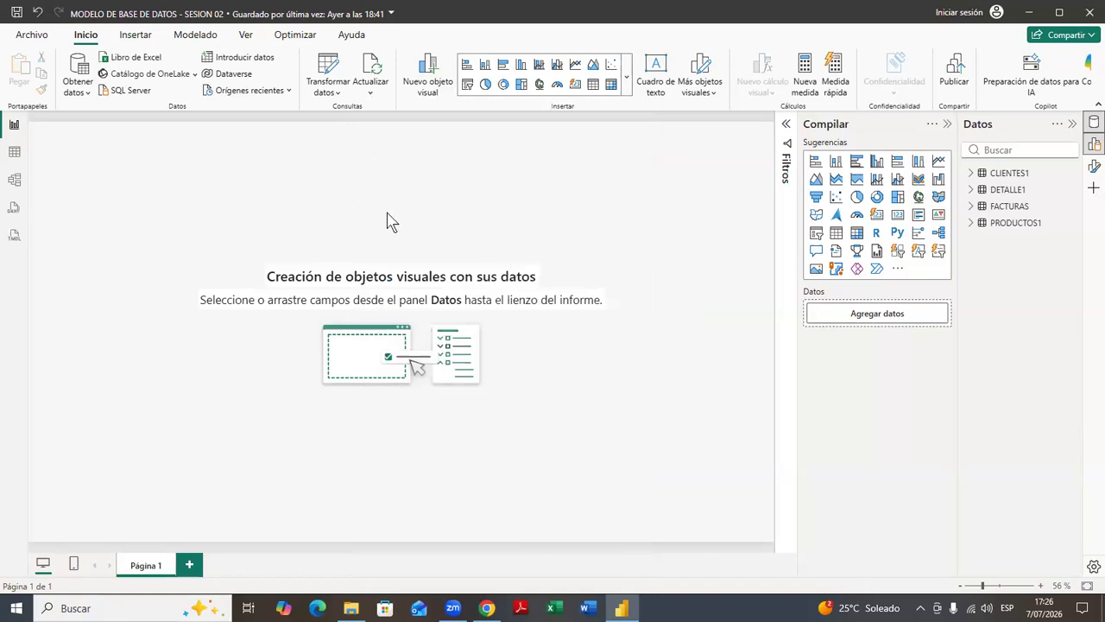
# - Refresh the report's data and review the chart, card and AI categories in the visuals gallery
pyautogui.click(376, 76)
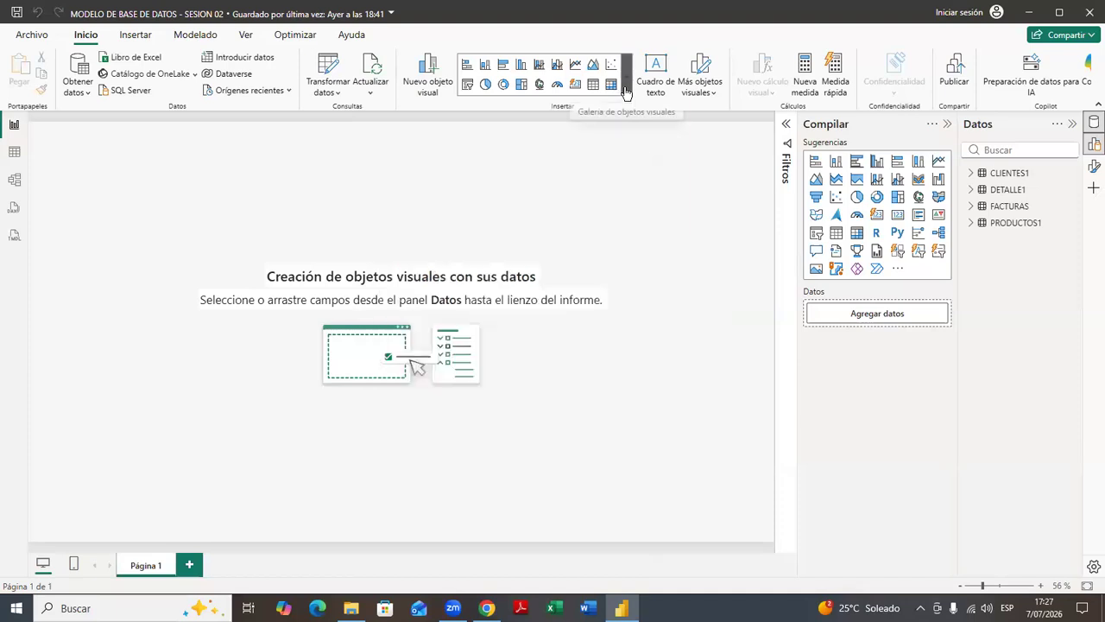
pyautogui.click(626, 92)
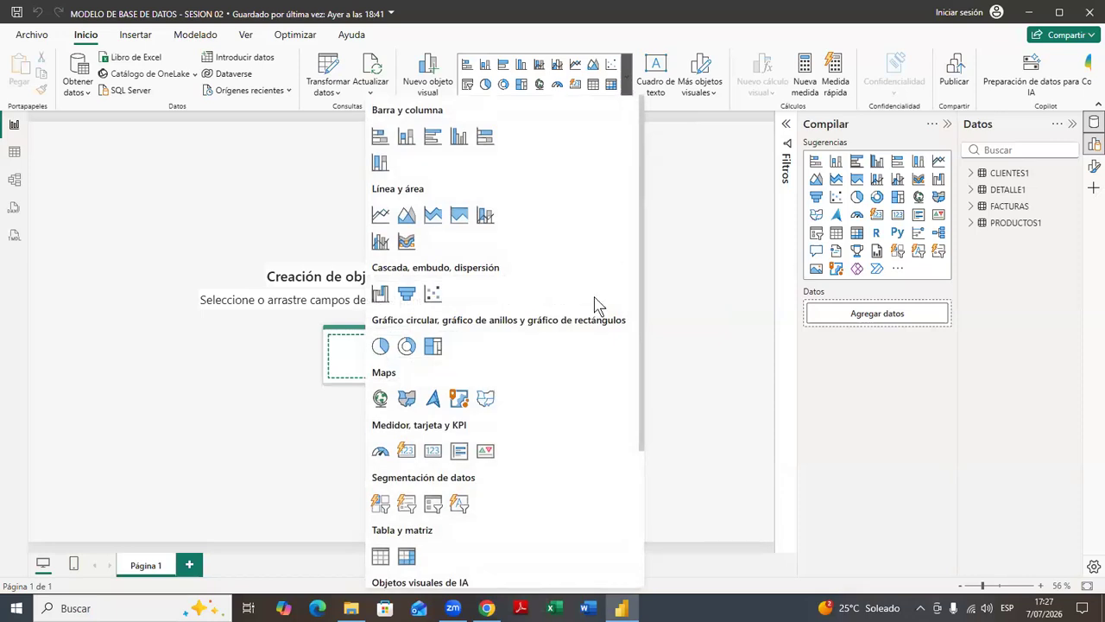
pyautogui.scroll(-3, 572, 384)
pyautogui.scroll(-1, 571, 383)
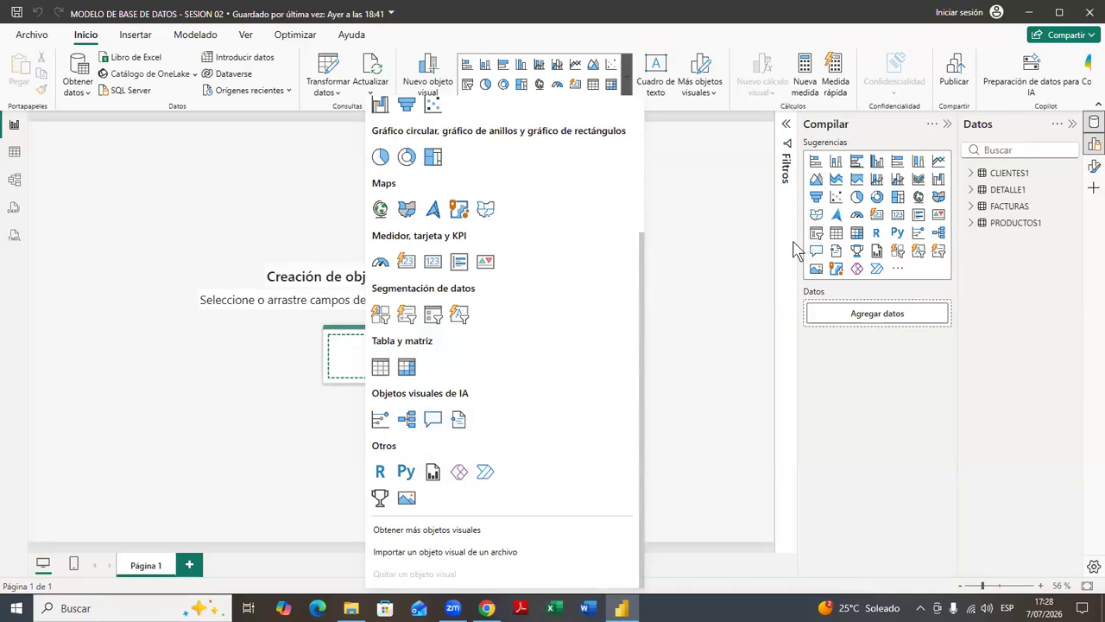
pyautogui.click(713, 318)
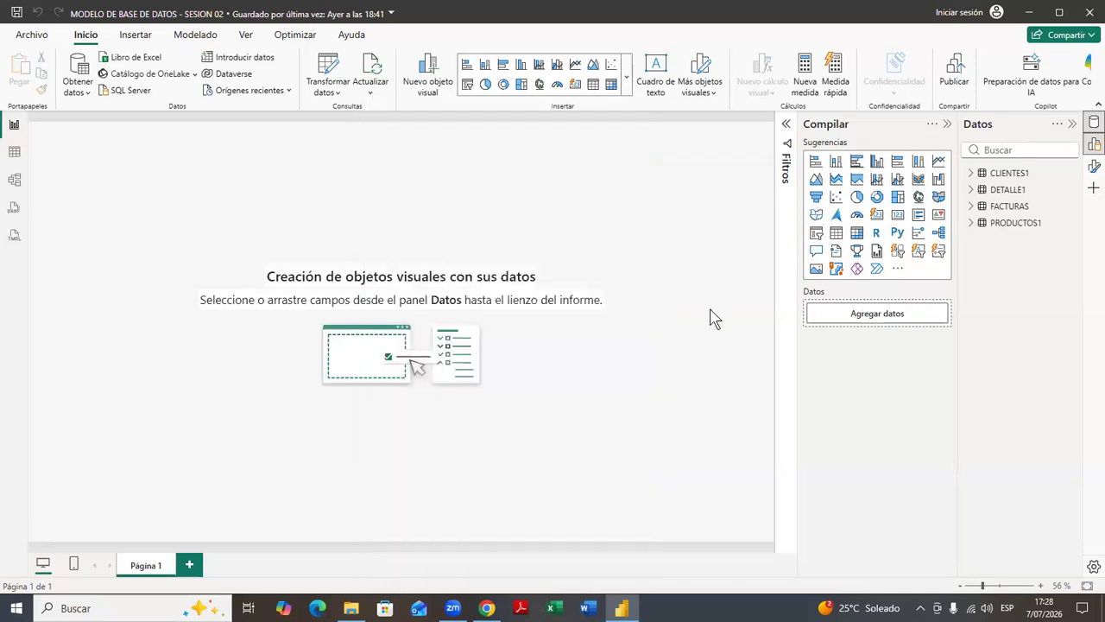
# - Restore the default visuals once more and recheck the AI visuals offered in the gallery
pyautogui.click(899, 272)
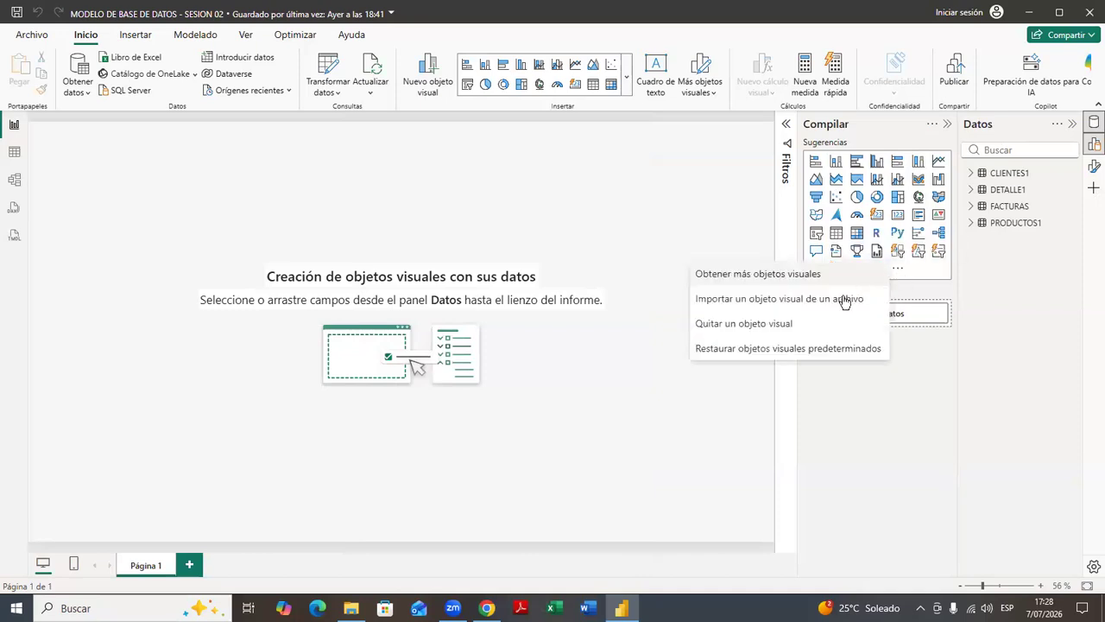
pyautogui.click(760, 350)
pyautogui.click(604, 344)
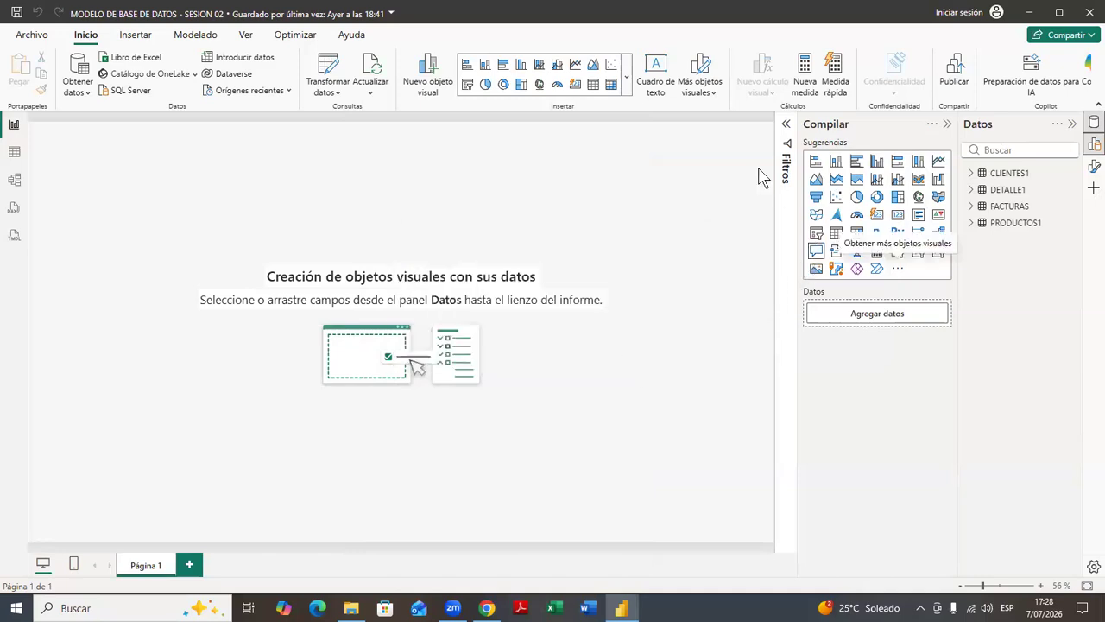
pyautogui.click(626, 83)
pyautogui.scroll(-3, 555, 285)
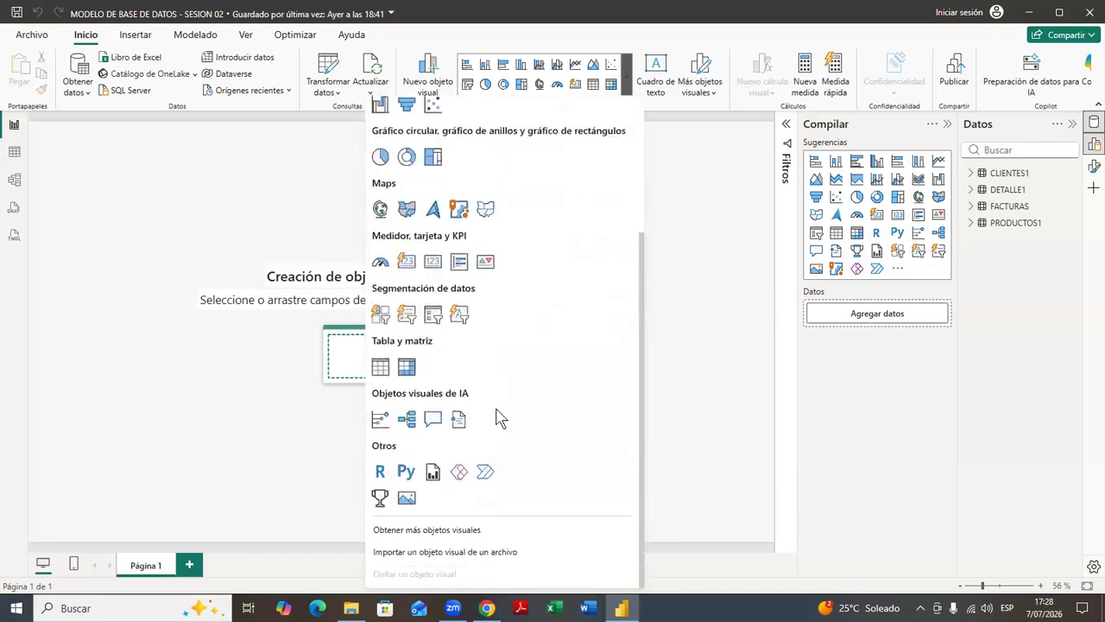
pyautogui.click(677, 358)
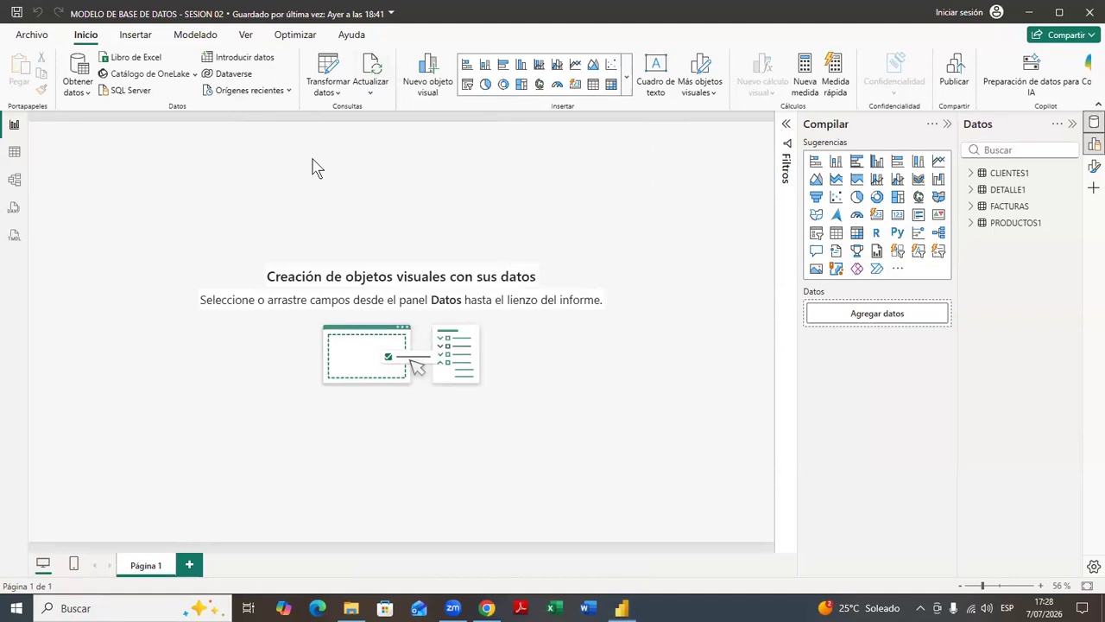
# - From the model view, review the preview features (Características de versión preliminar) in the program options and close them without changes
pyautogui.click(13, 181)
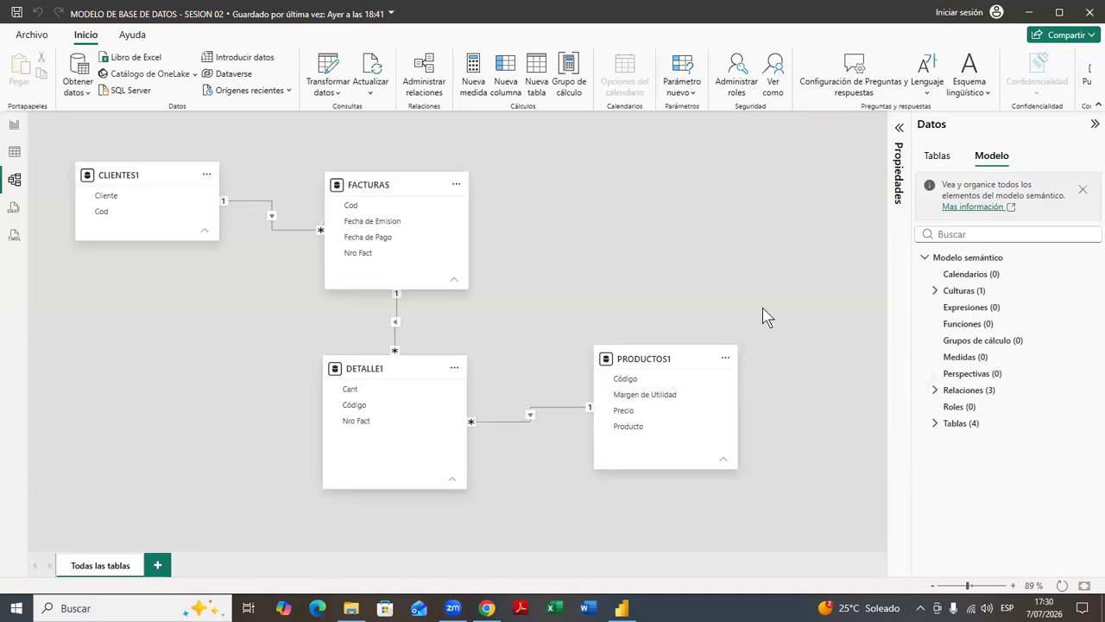
pyautogui.click(31, 35)
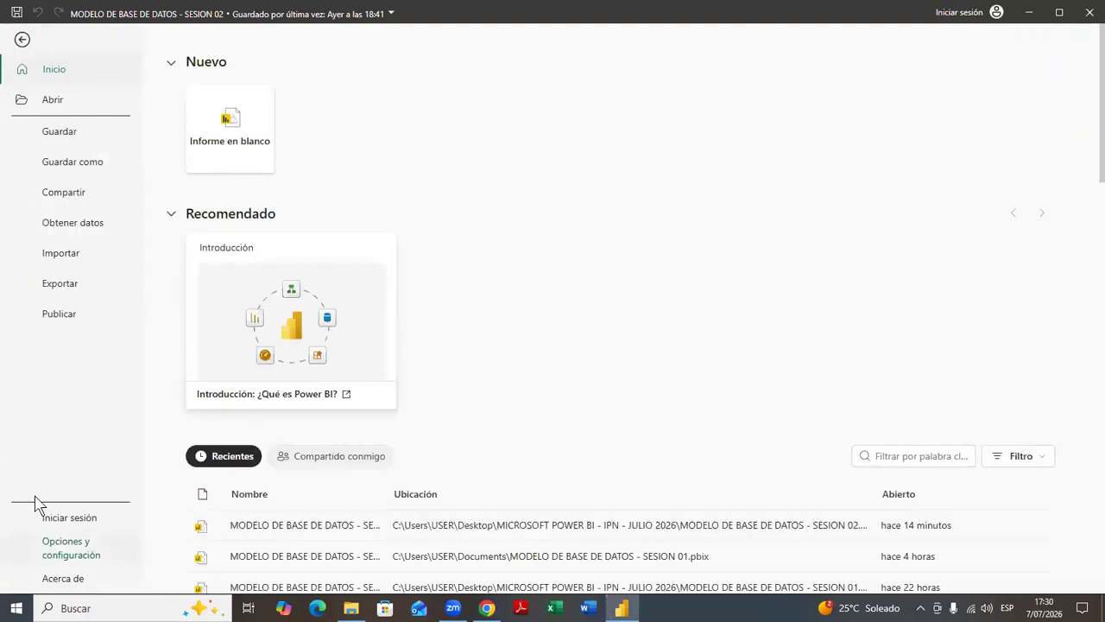
pyautogui.click(64, 548)
pyautogui.press('Escape')
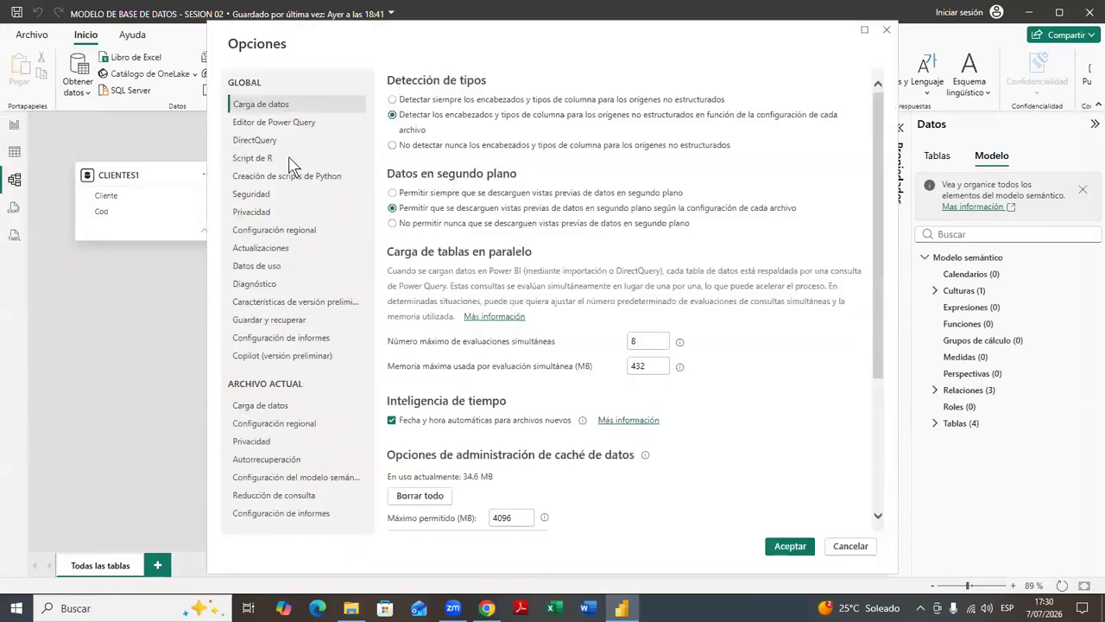
pyautogui.click(285, 302)
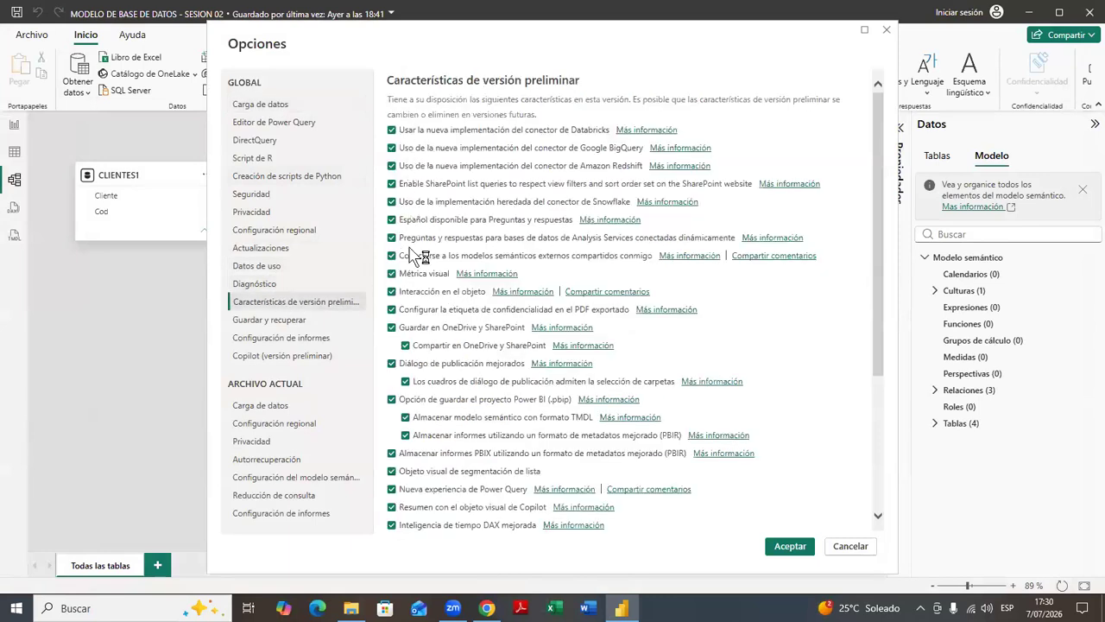
pyautogui.scroll(-2, 409, 333)
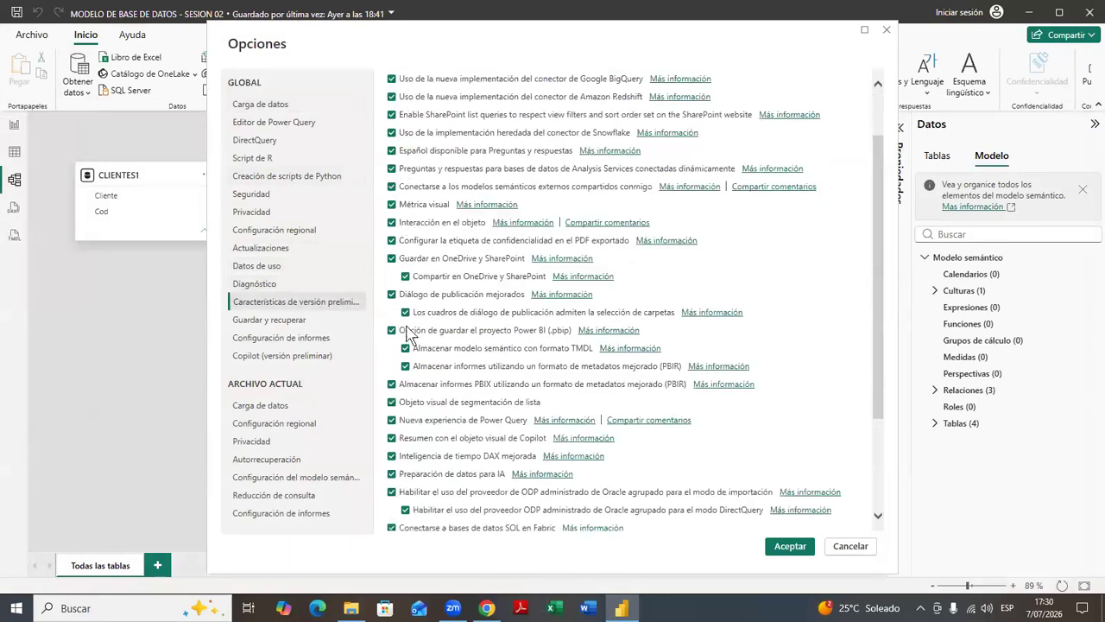
pyautogui.scroll(-4, 410, 333)
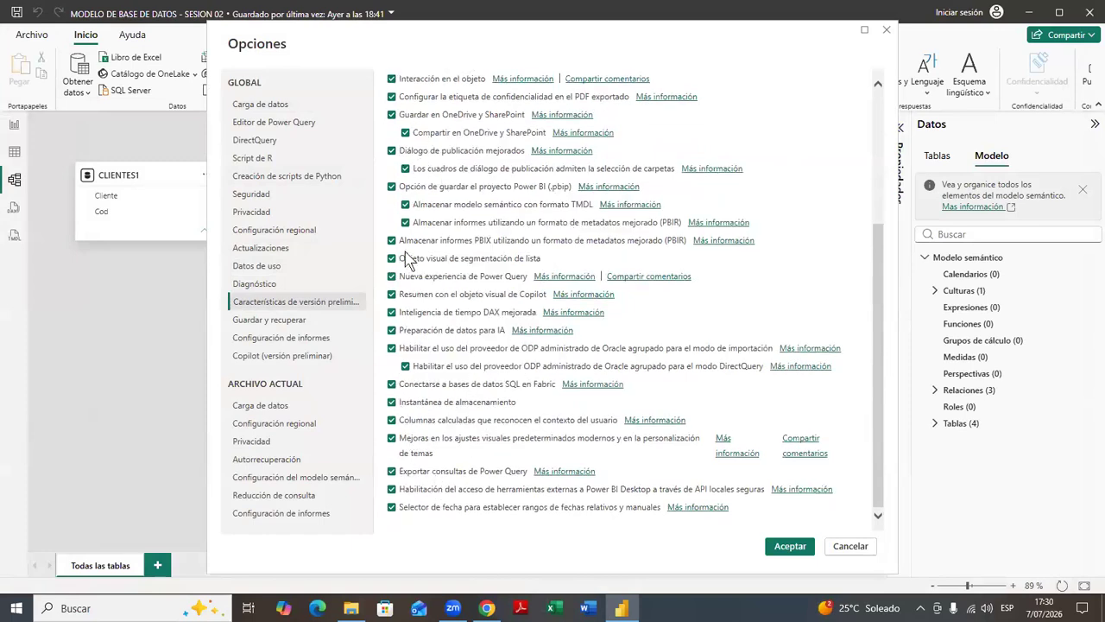
pyautogui.scroll(6, 410, 259)
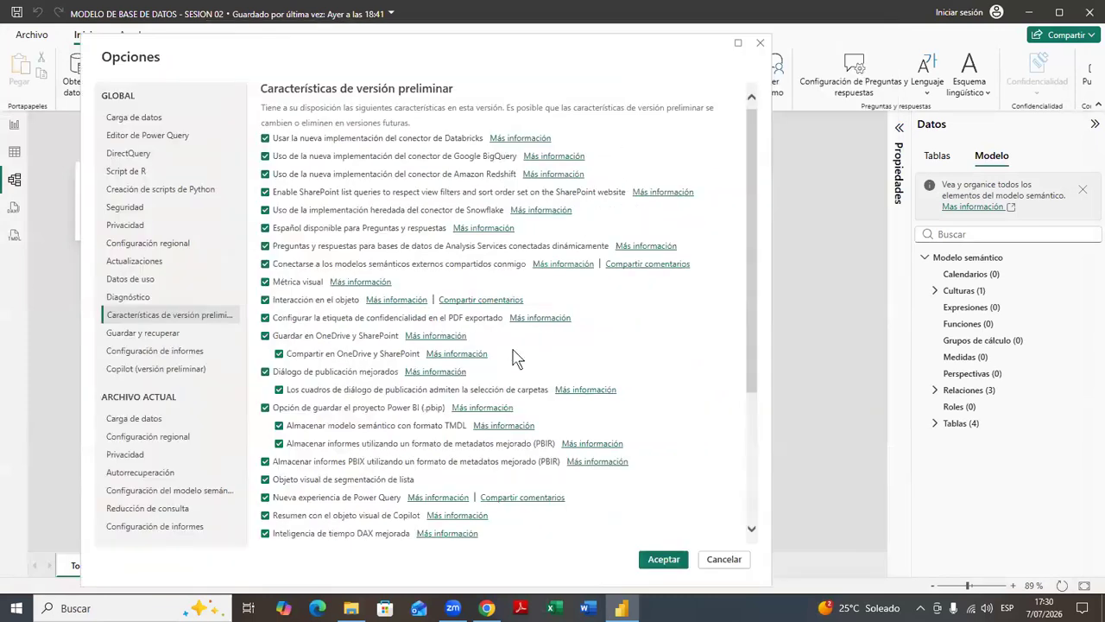
pyautogui.scroll(-4, 514, 356)
pyautogui.scroll(-2, 513, 355)
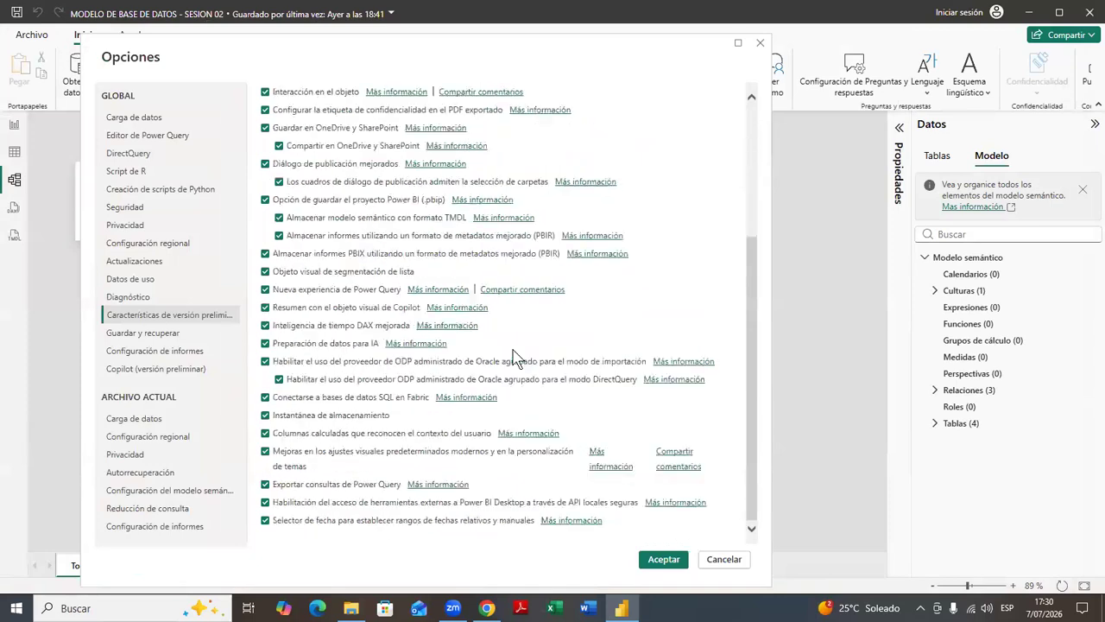
pyautogui.click(760, 43)
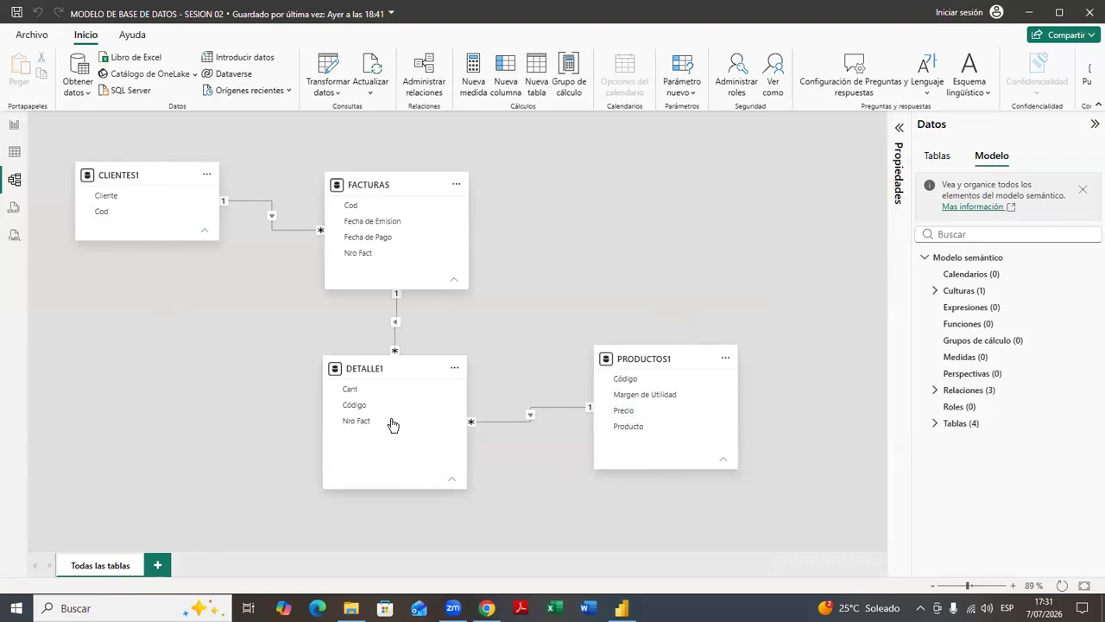
# - Nudge the PRODUCTOS1 table in the model diagram and expand the Fecha de Emision date hierarchy of FACTURAS in the table view
pyautogui.moveTo(647, 361)
pyautogui.mouseDown()
pyautogui.moveTo(658, 393)
pyautogui.moveTo(661, 366)
pyautogui.mouseUp()
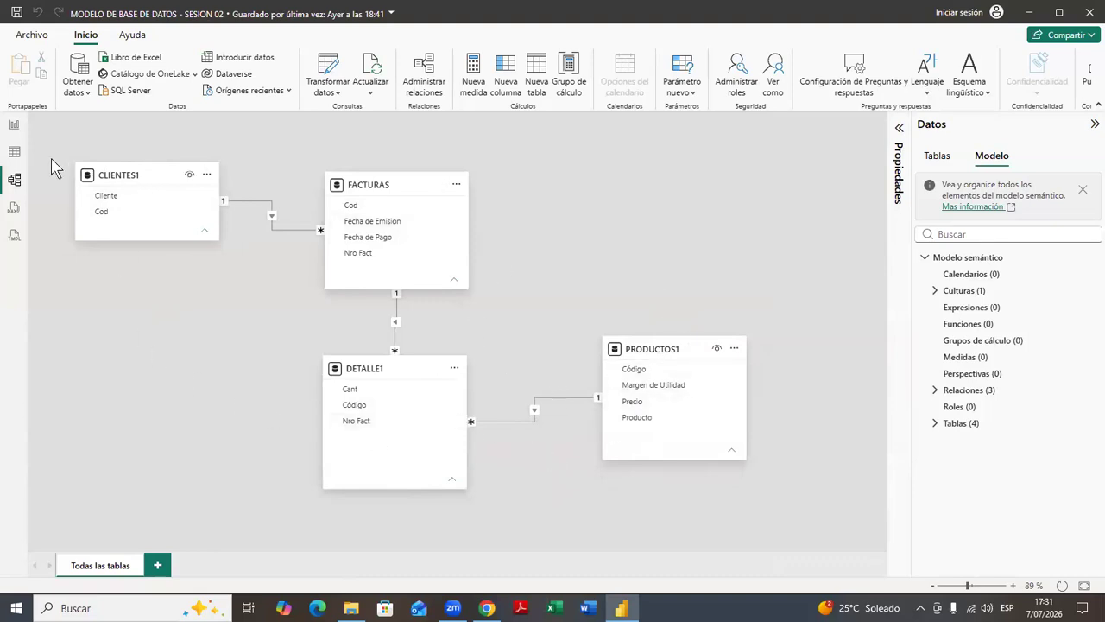
pyautogui.click(14, 152)
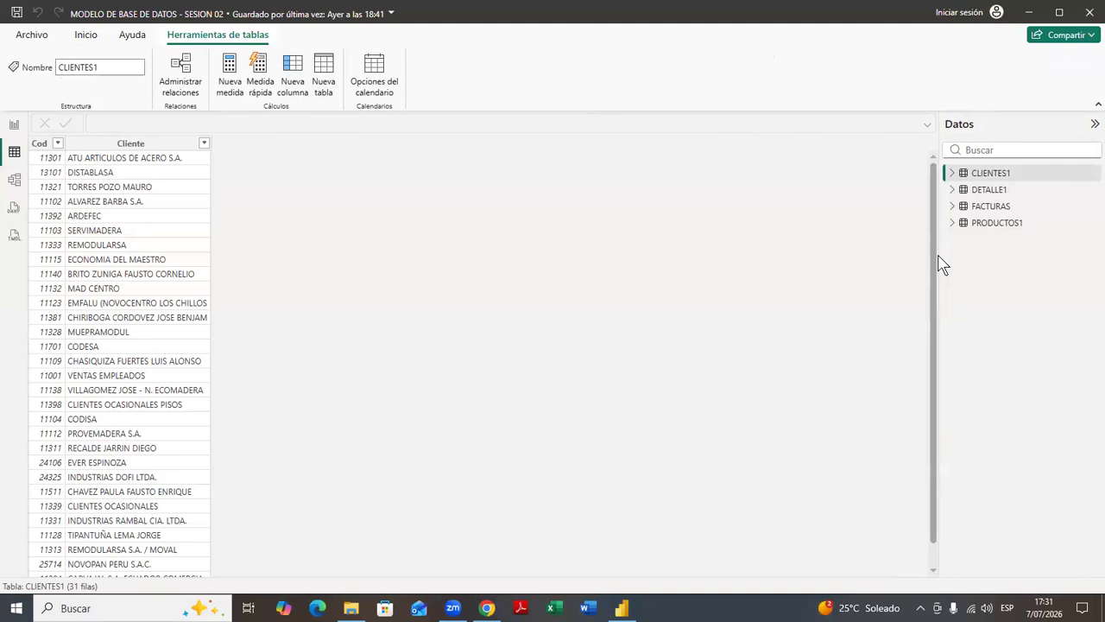
pyautogui.click(954, 207)
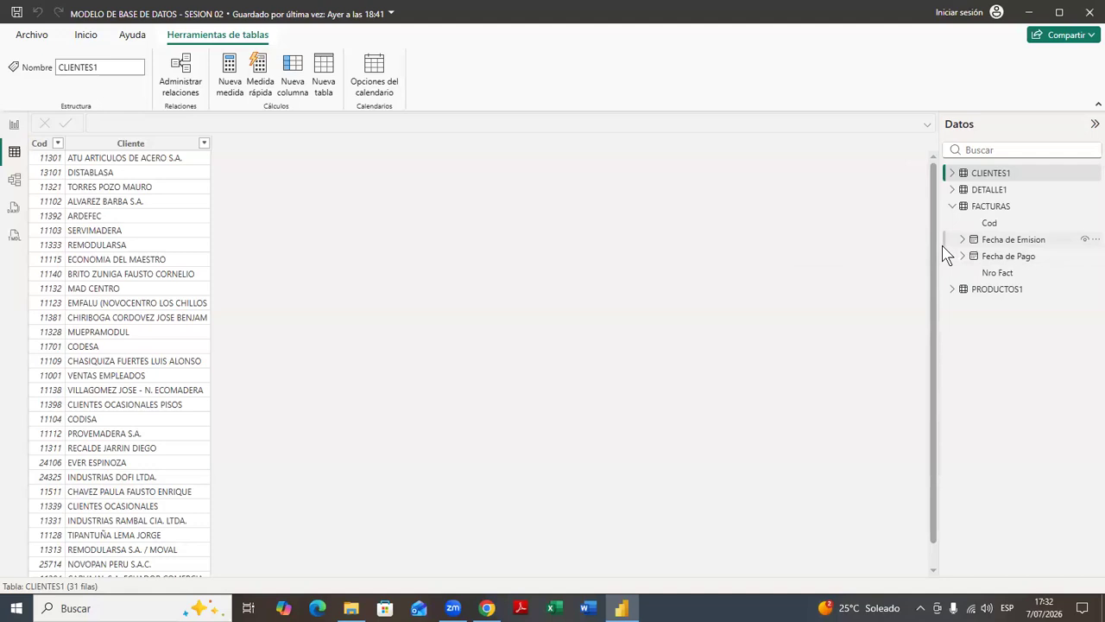
pyautogui.moveTo(940, 246); pyautogui.dragTo(908, 248)
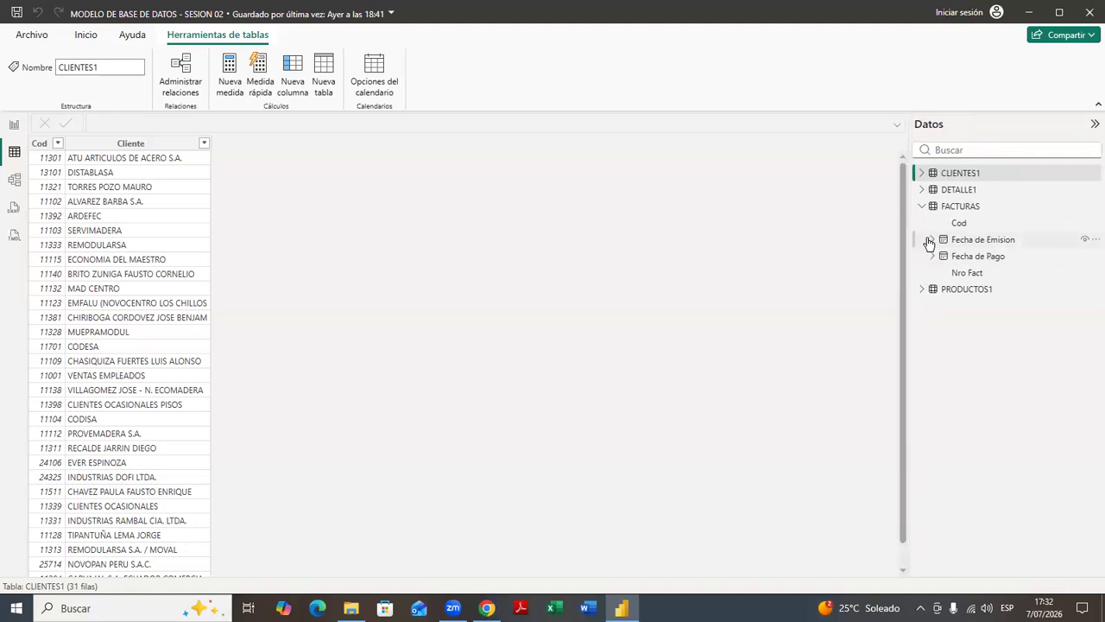
pyautogui.click(932, 241)
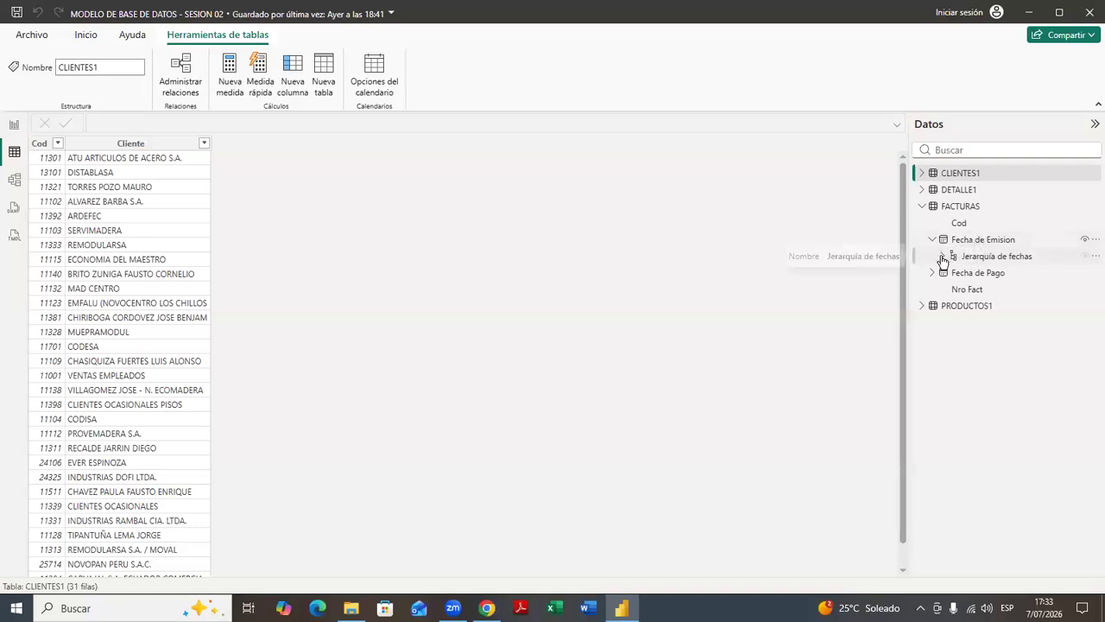
pyautogui.click(942, 257)
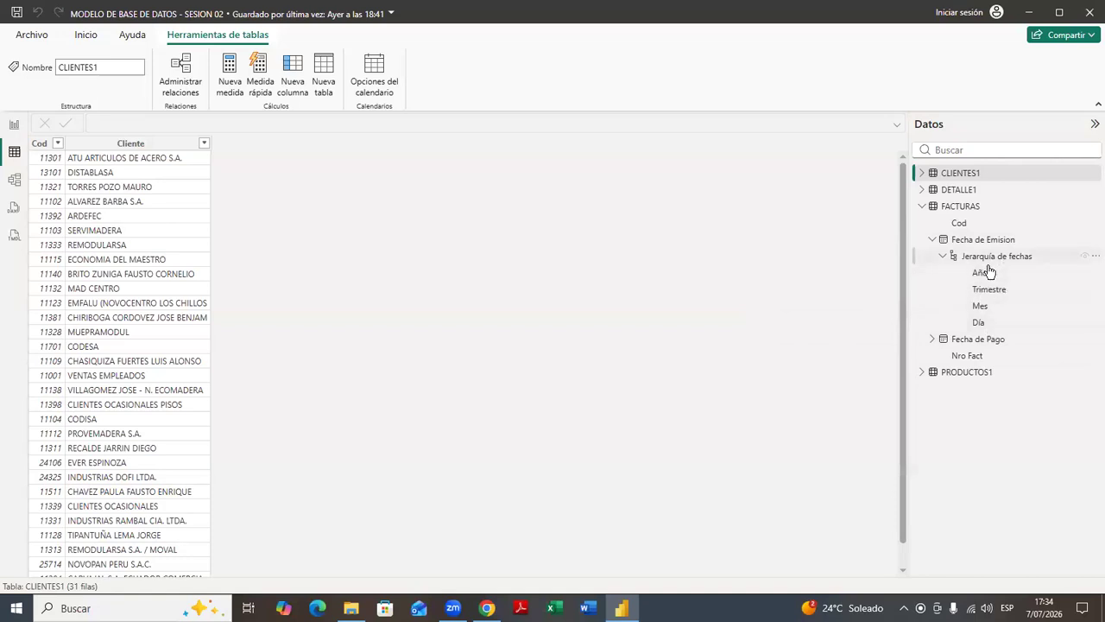
pyautogui.moveTo(985, 305)
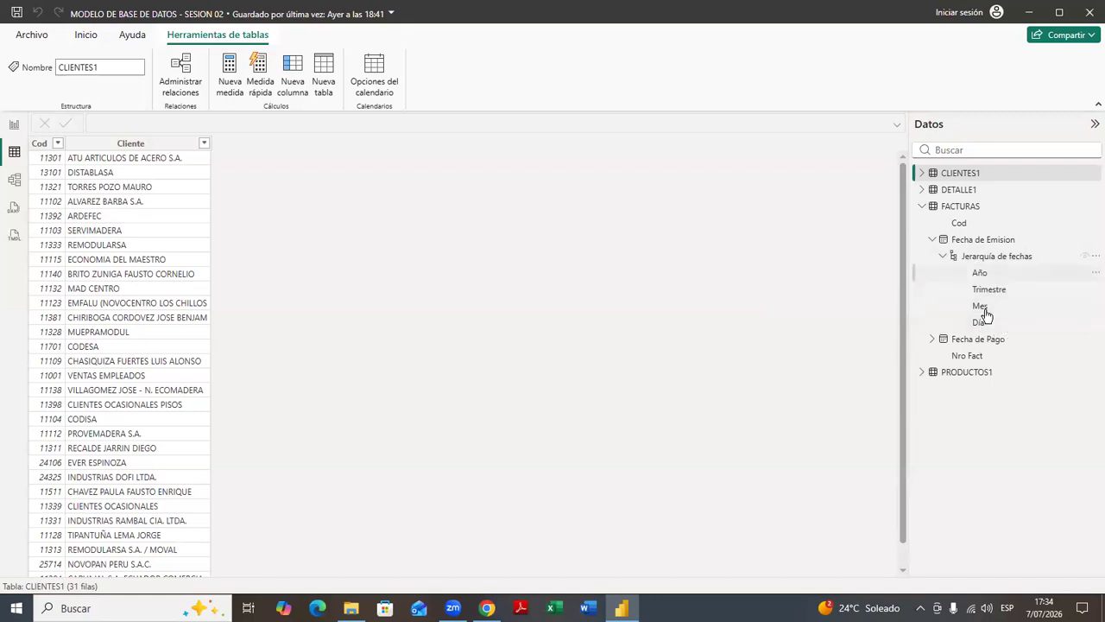
# - Examine the date hierarchy levels under Fecha de Pago in FACTURAS and compare them with those of Fecha de Emision
pyautogui.click(943, 257)
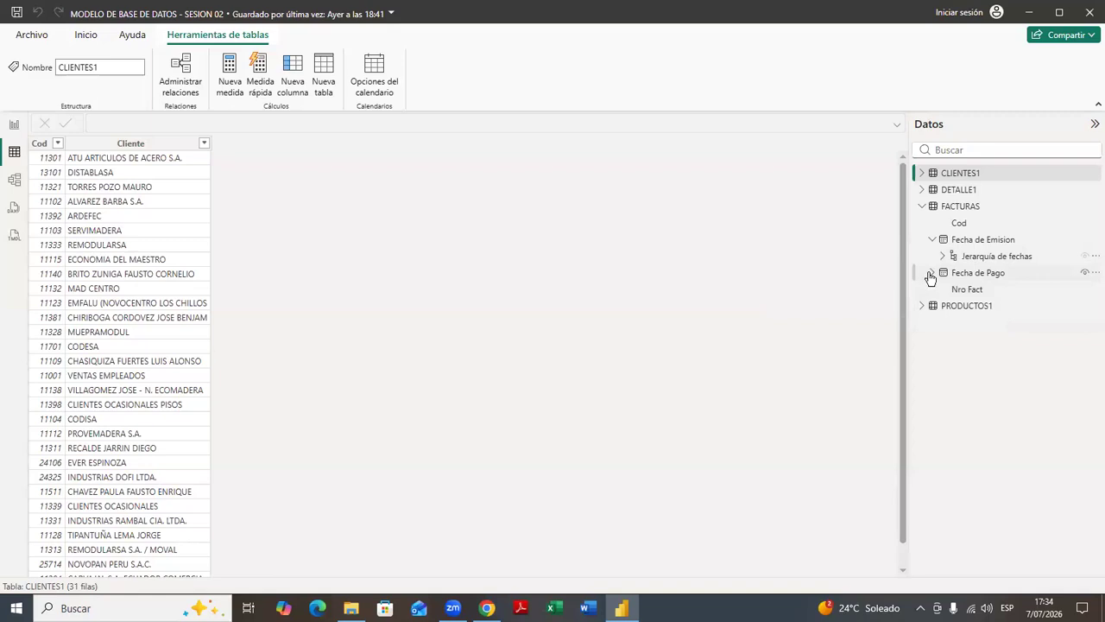
pyautogui.click(933, 273)
pyautogui.click(943, 289)
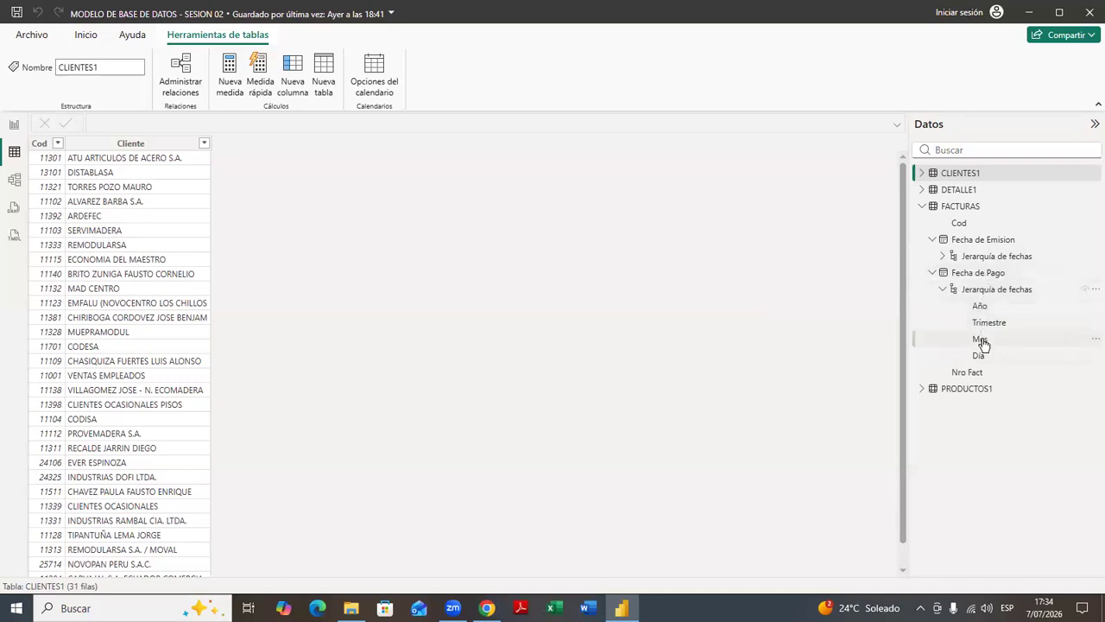
pyautogui.click(943, 293)
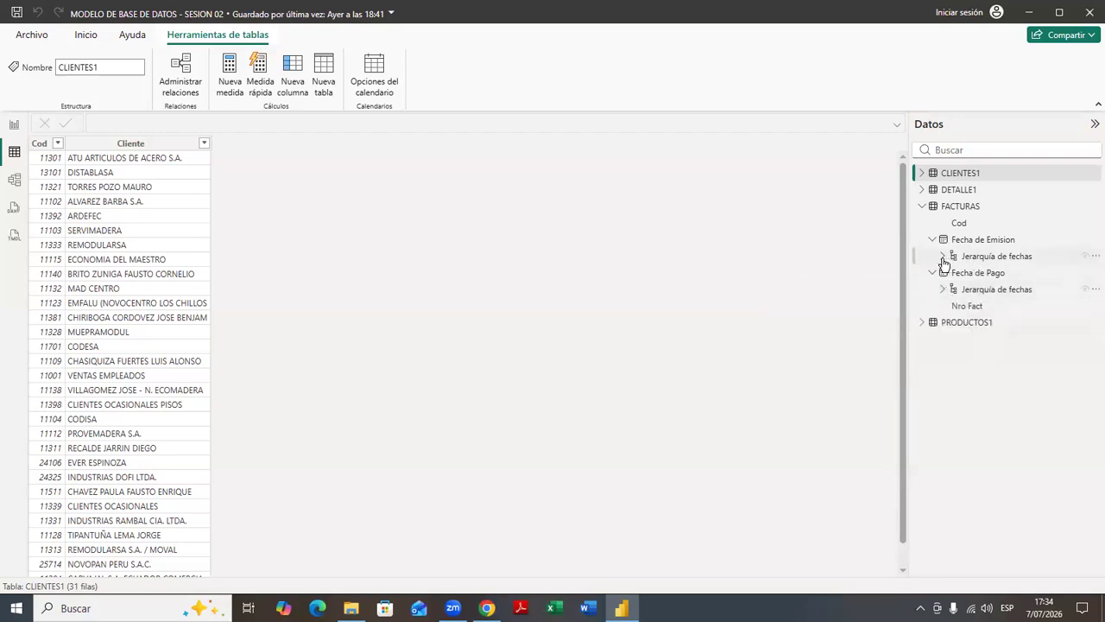
pyautogui.click(943, 257)
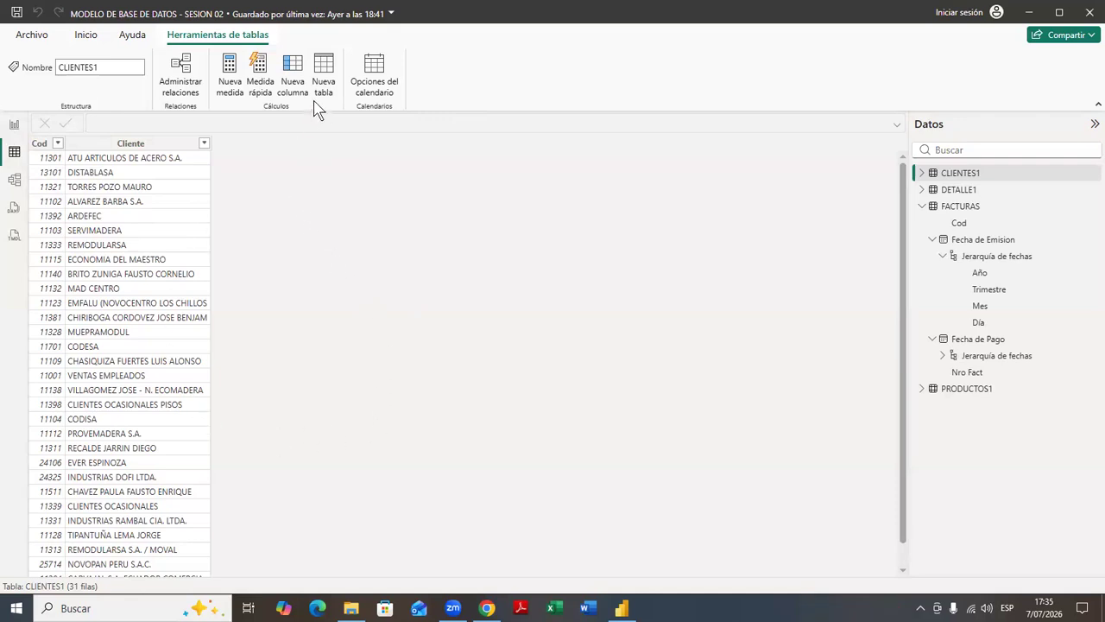
# - Check Copilot from the report view, dismissing the sign-in request and closing its pane
pyautogui.click(12, 126)
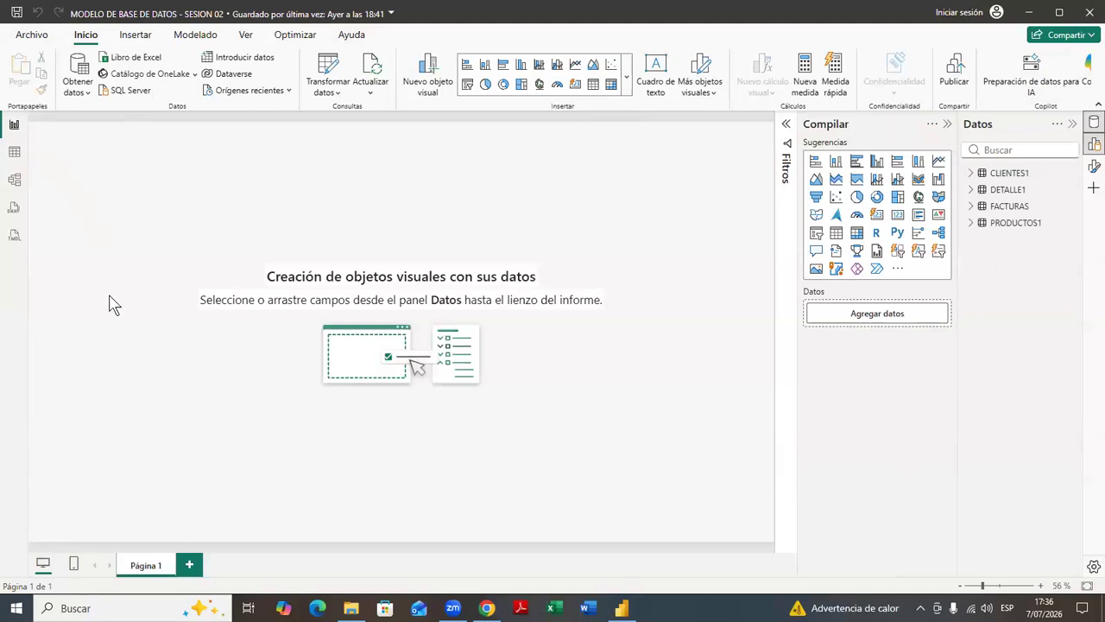
pyautogui.click(1090, 73)
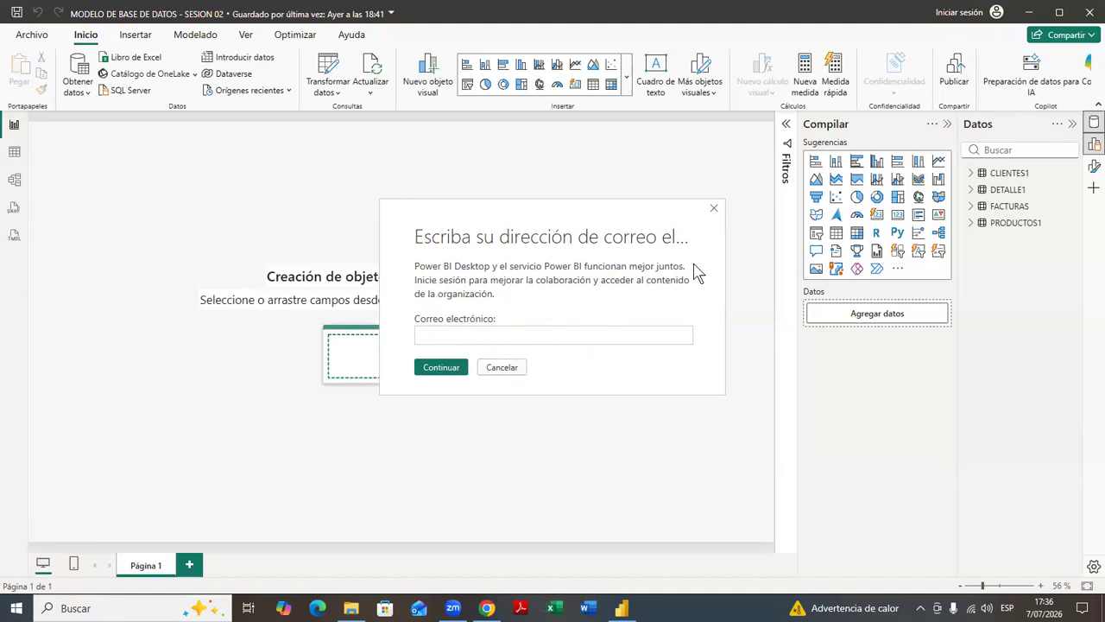
pyautogui.click(713, 211)
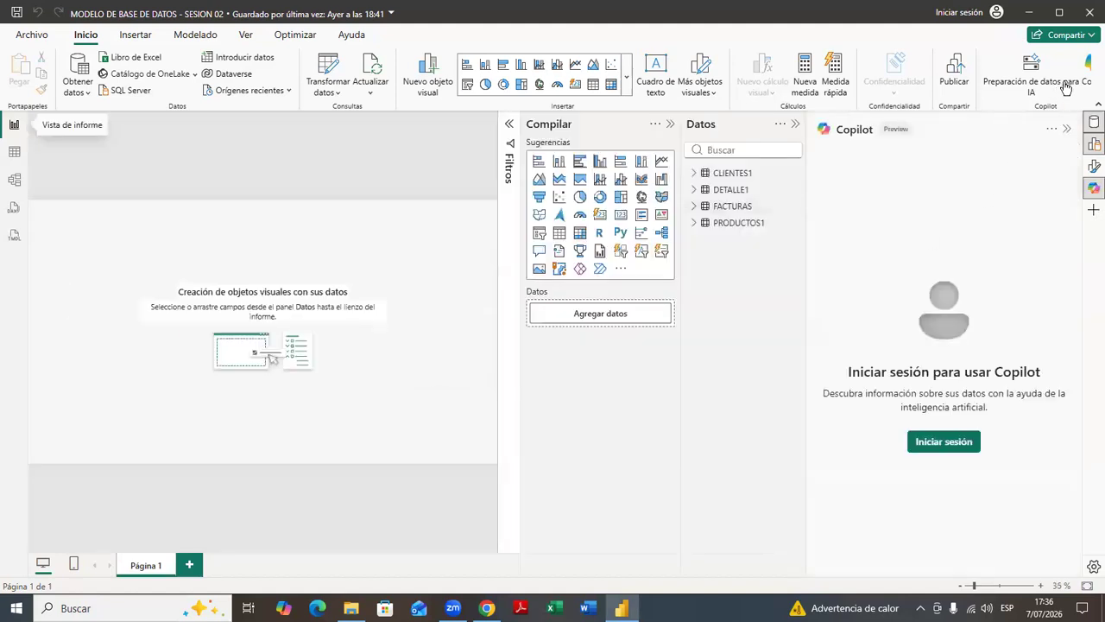
pyautogui.click(1068, 128)
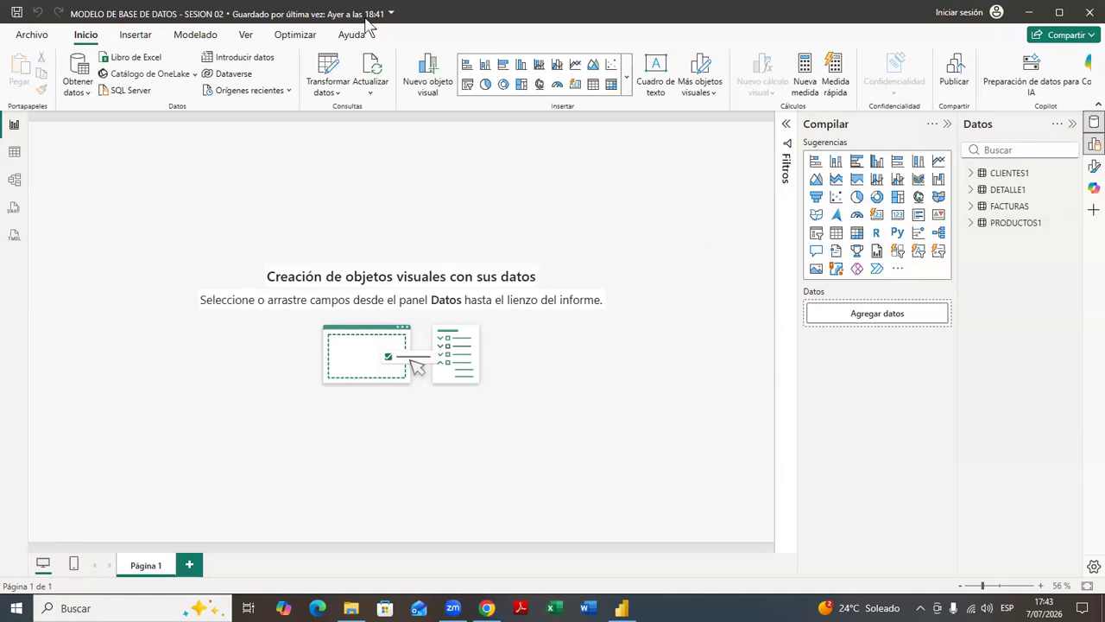
# - Switch to Chrome, search Google for "gemini" and open the Google Gemini site
pyautogui.hotkey('alt', 'Tab')
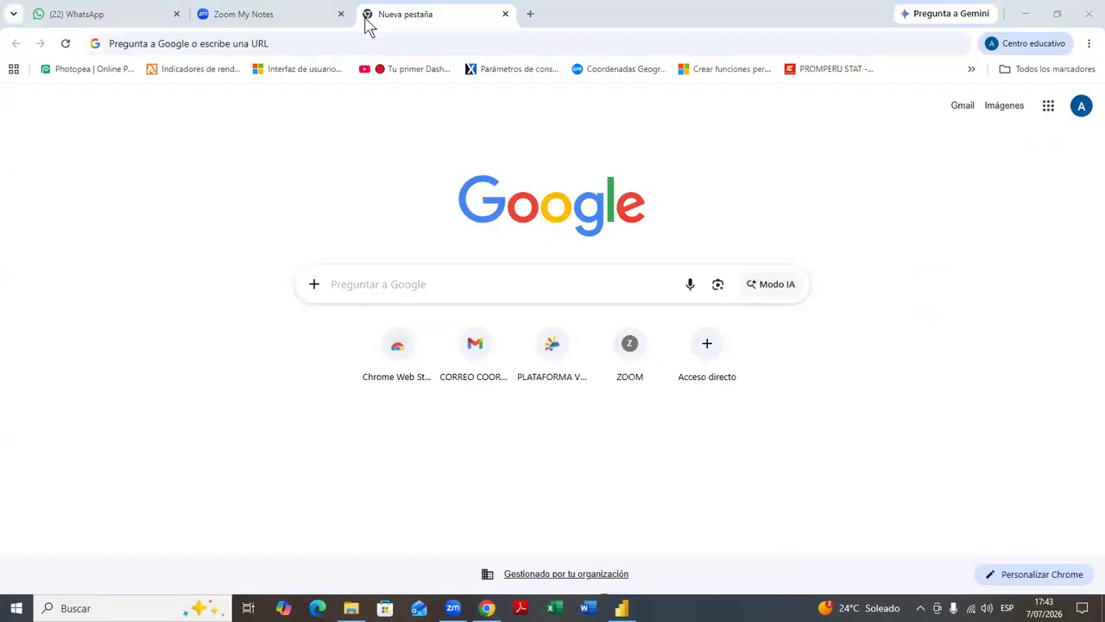
pyautogui.click(202, 44)
pyautogui.write('f')
pyautogui.press('BackSpace')
pyautogui.write('gemini')
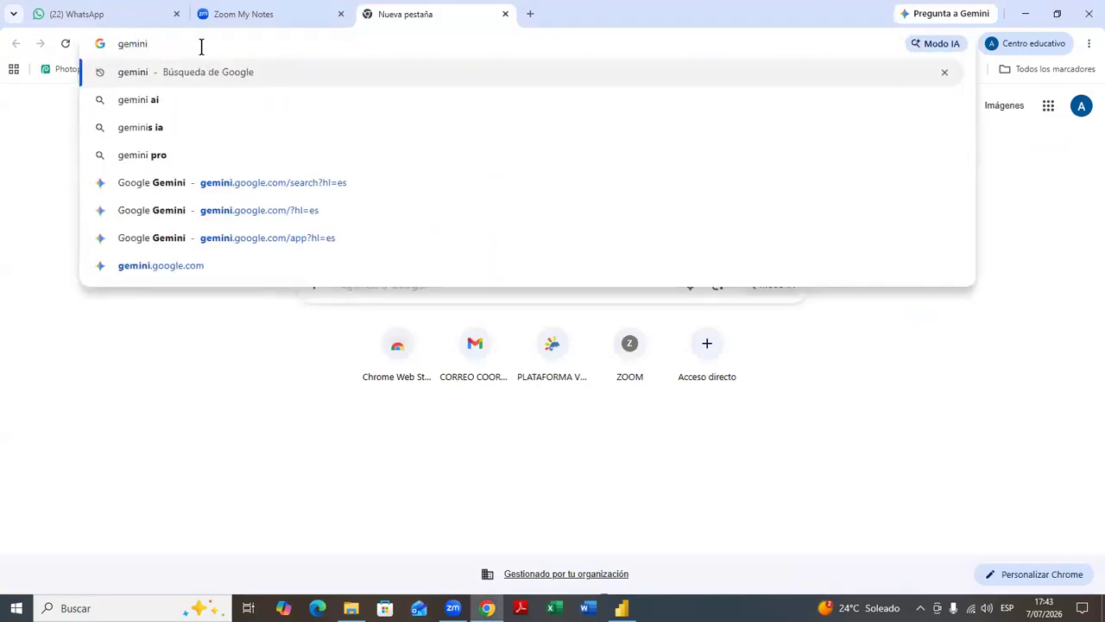
pyautogui.press('Return')
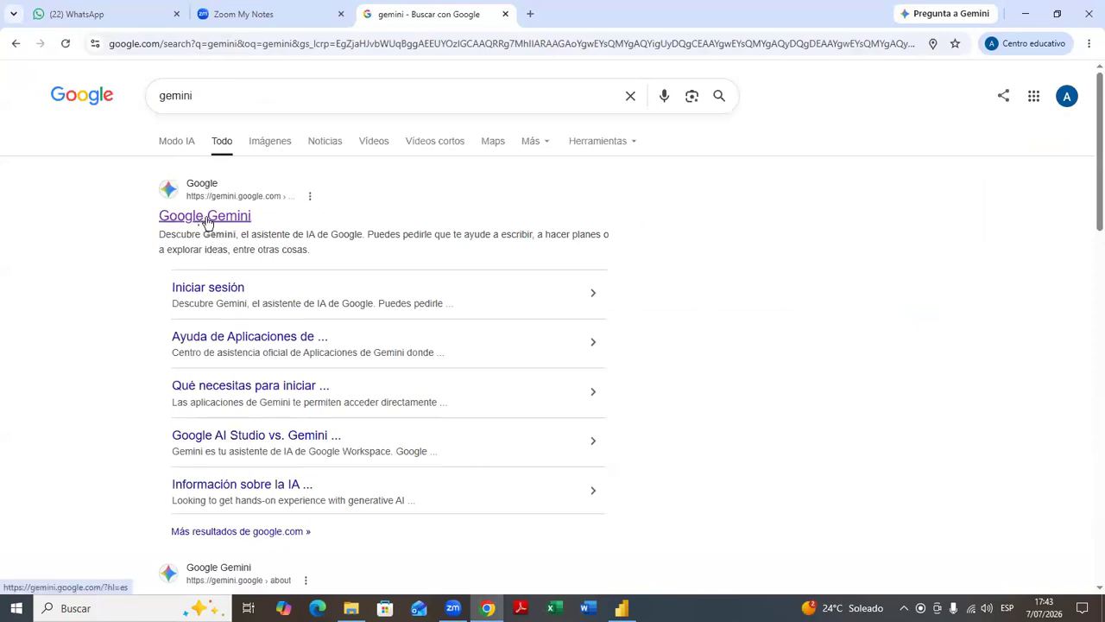
pyautogui.click(204, 221)
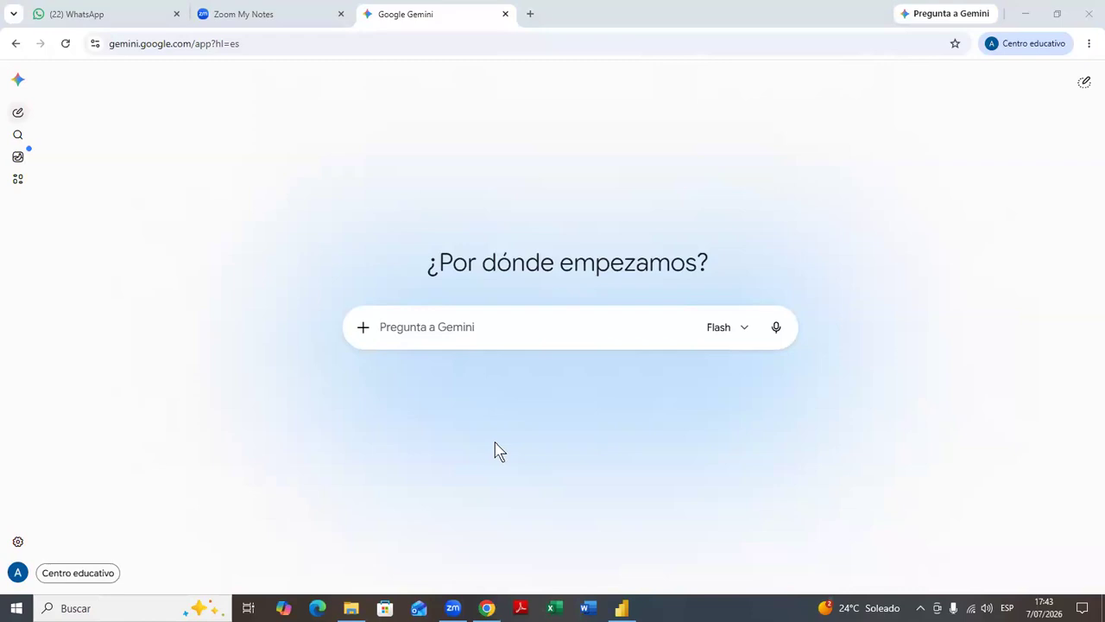
# - Send Gemini the prompt "COMPORTATE COMO UN ANALISTA DE DATOS EN POWER BI" and read through its reply
pyautogui.click(405, 324)
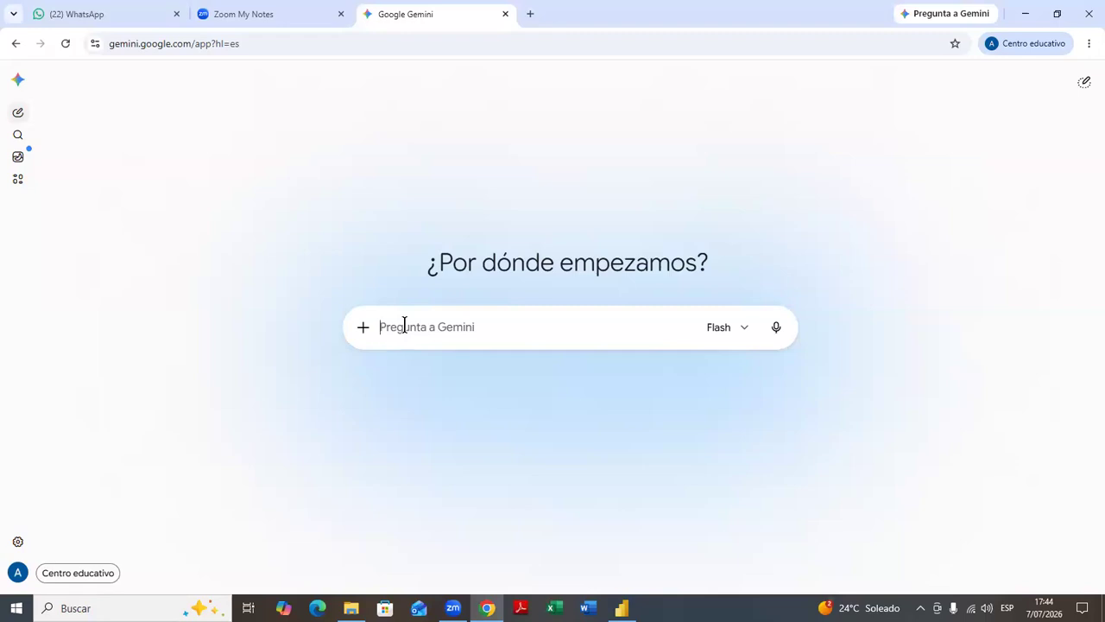
pyautogui.write('COMPORTAT')
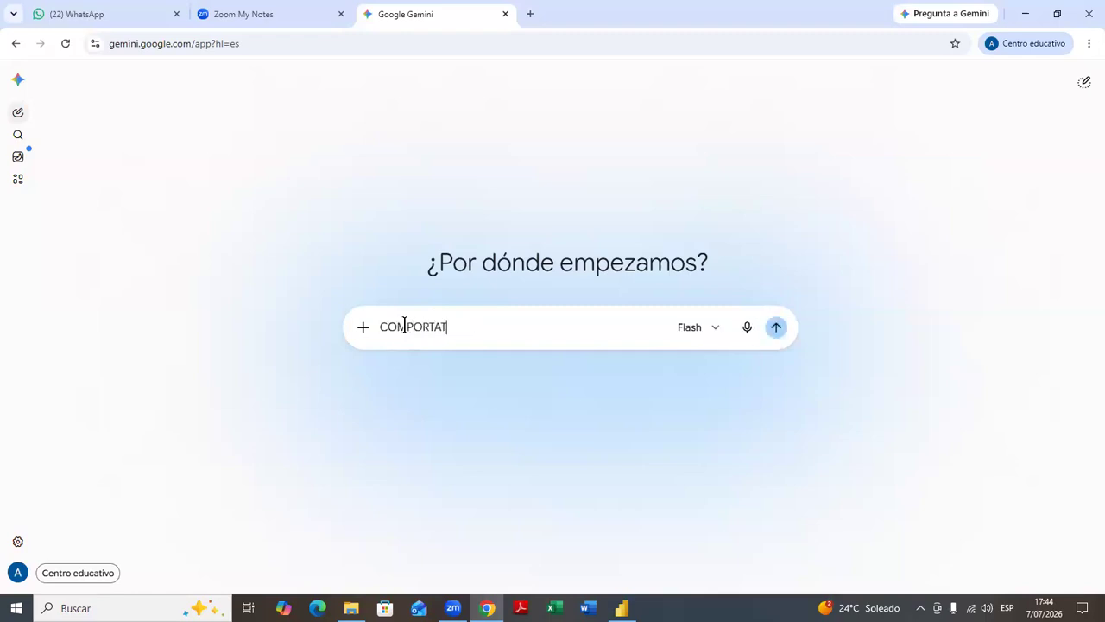
pyautogui.write('E COMO')
pyautogui.press('BackSpace')
pyautogui.write('MO UN ANALISTA')
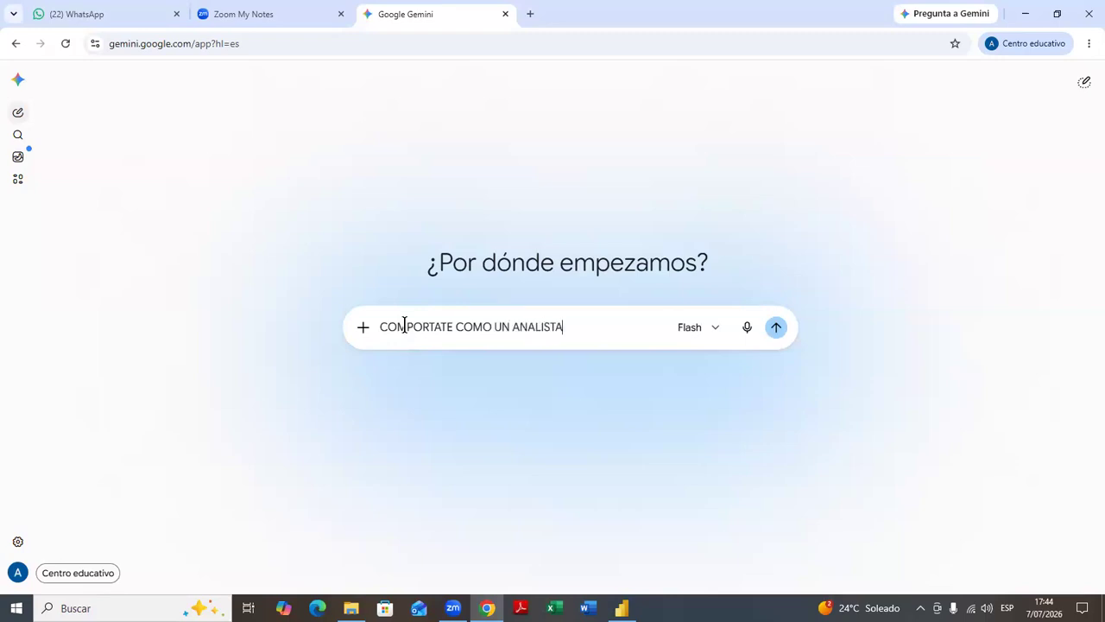
pyautogui.write(' DE DATOS EN POWER BI')
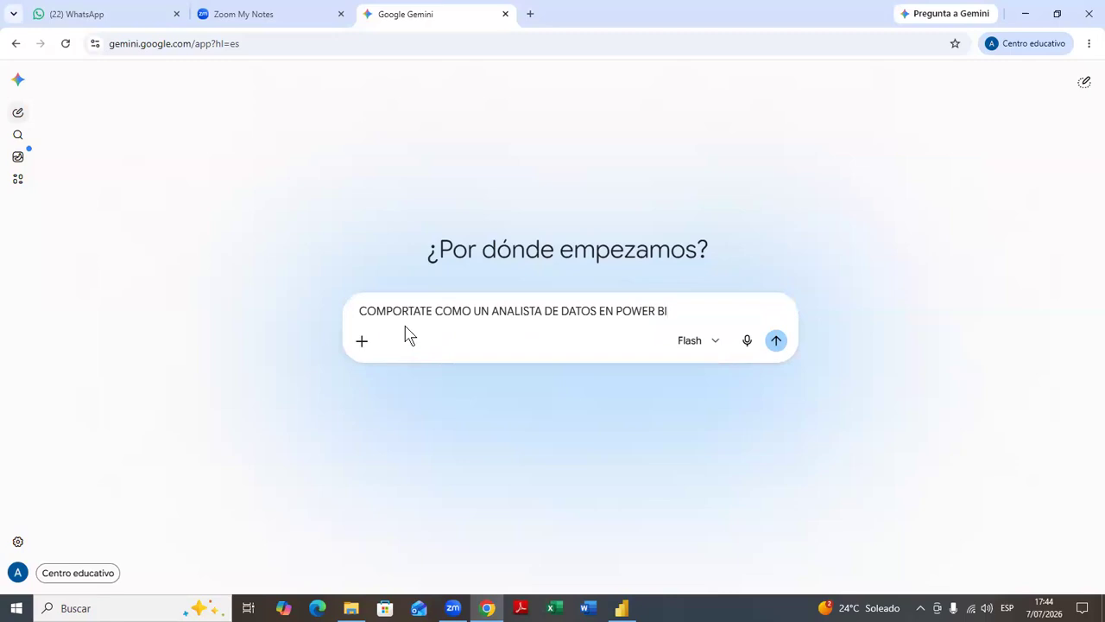
pyautogui.press('Return')
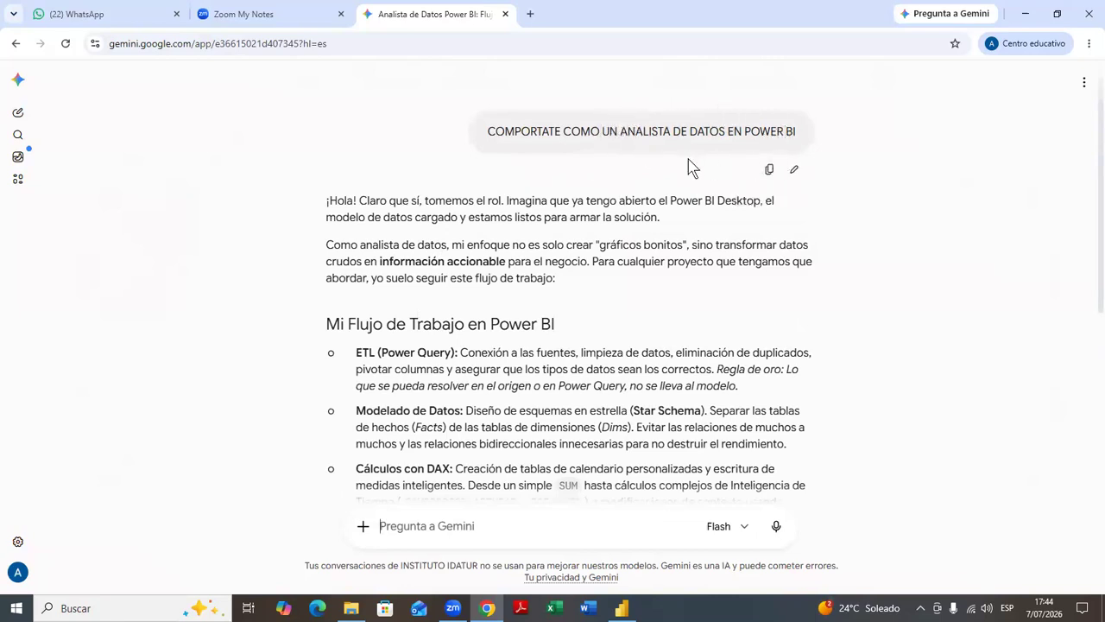
pyautogui.scroll(-3, 208, 399)
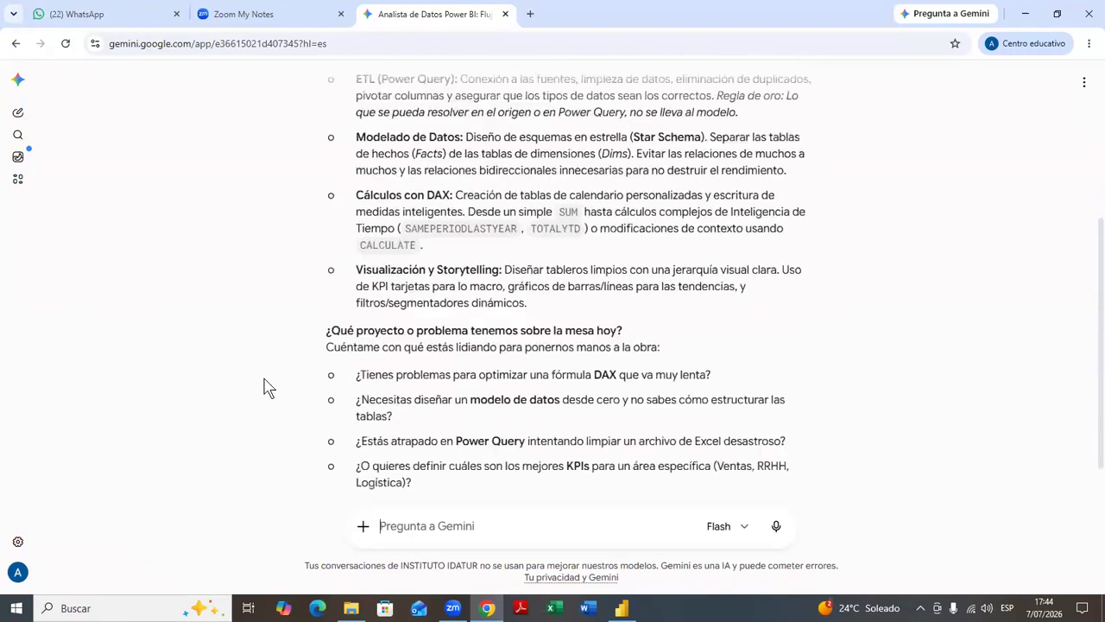
pyautogui.scroll(1, 353, 302)
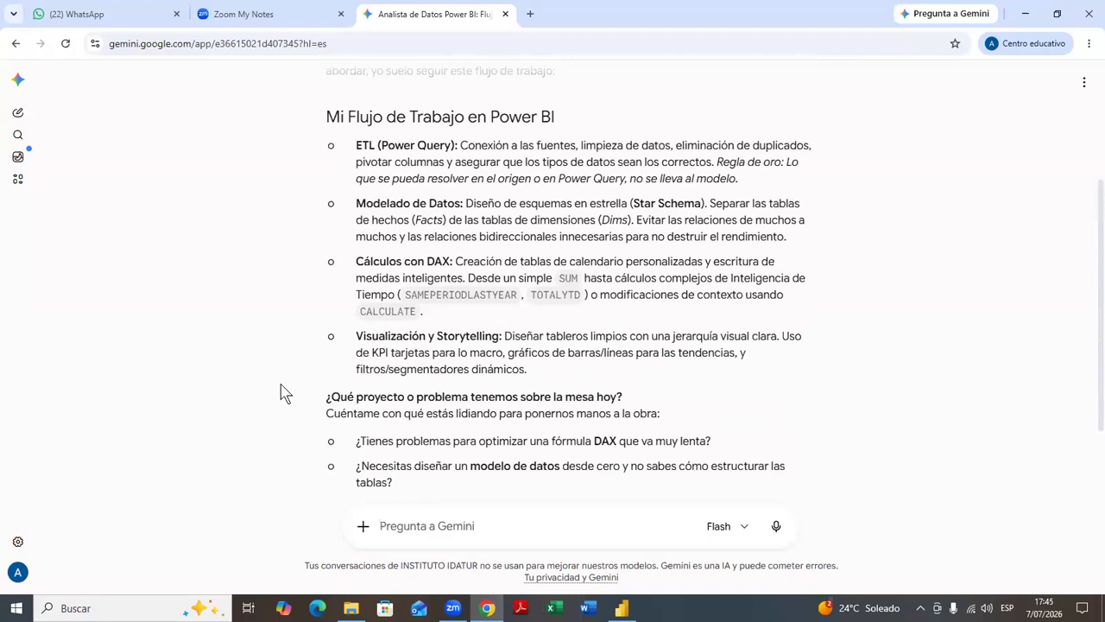
# - Finish reading Gemini's analyst workflow reply and send the prompt "GENERE UNA BASE DE DATOS DE VENTAS"
pyautogui.scroll(-1, 285, 392)
pyautogui.scroll(-1, 285, 393)
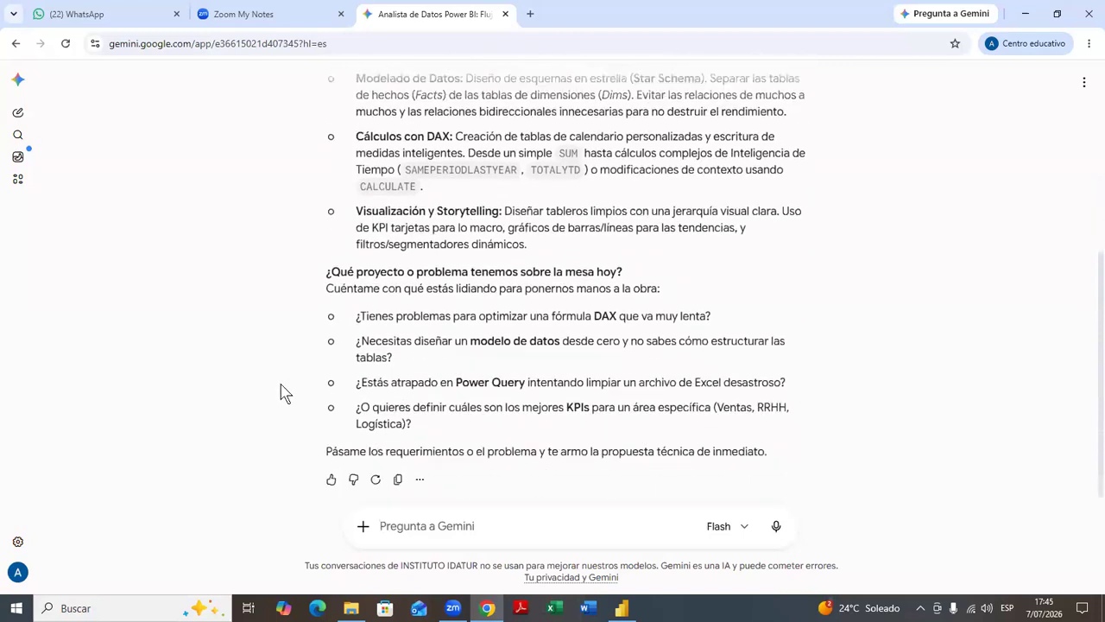
pyautogui.scroll(4, 285, 393)
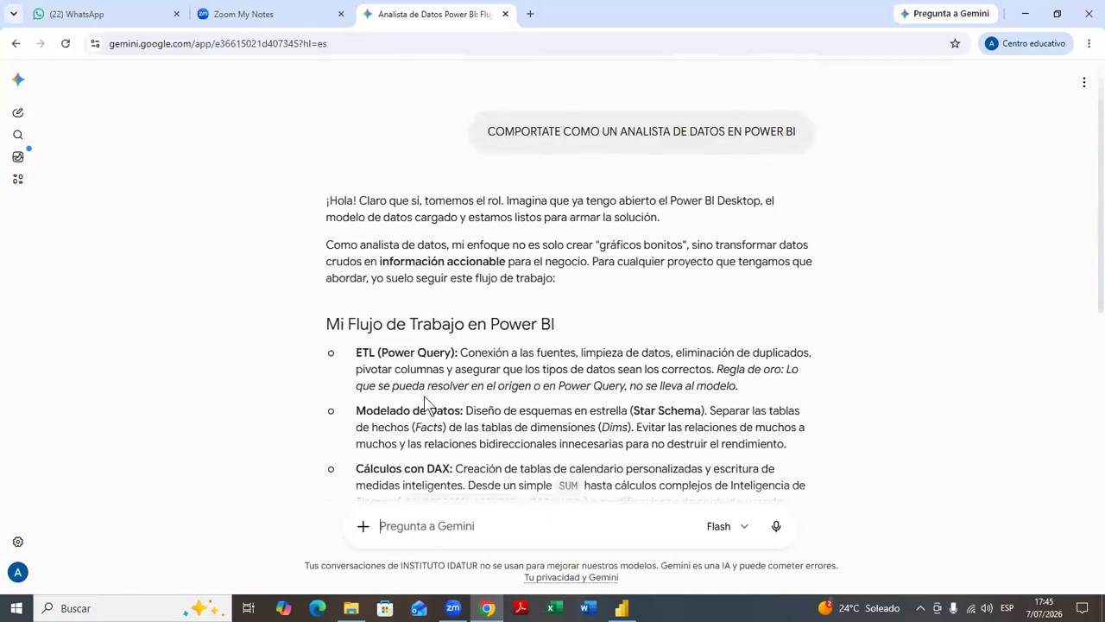
pyautogui.scroll(-4, 425, 404)
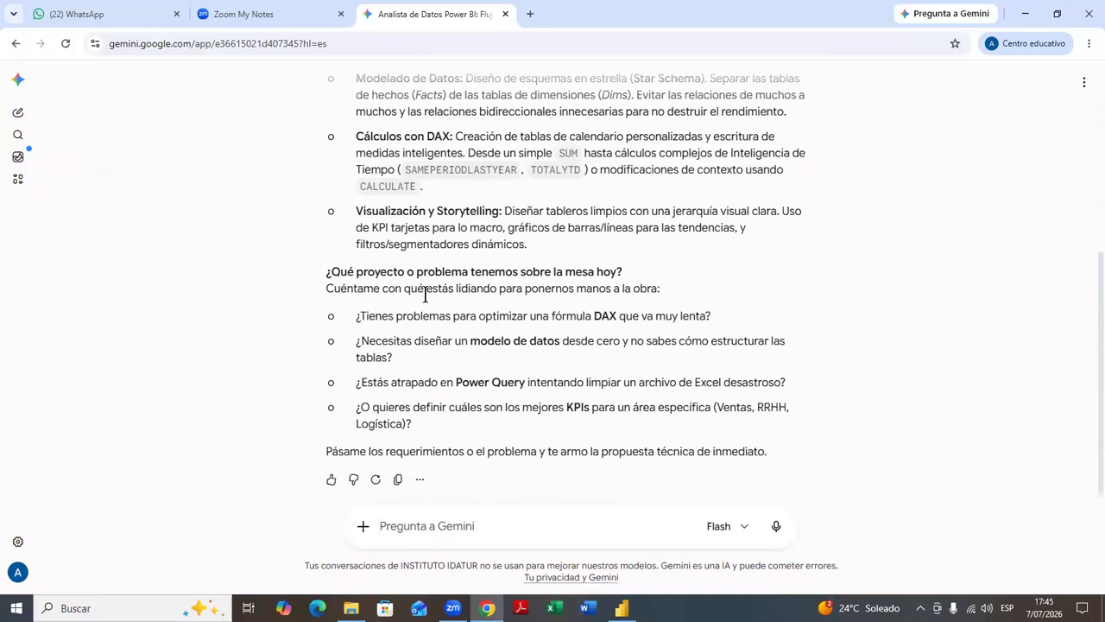
pyautogui.write('GENER')
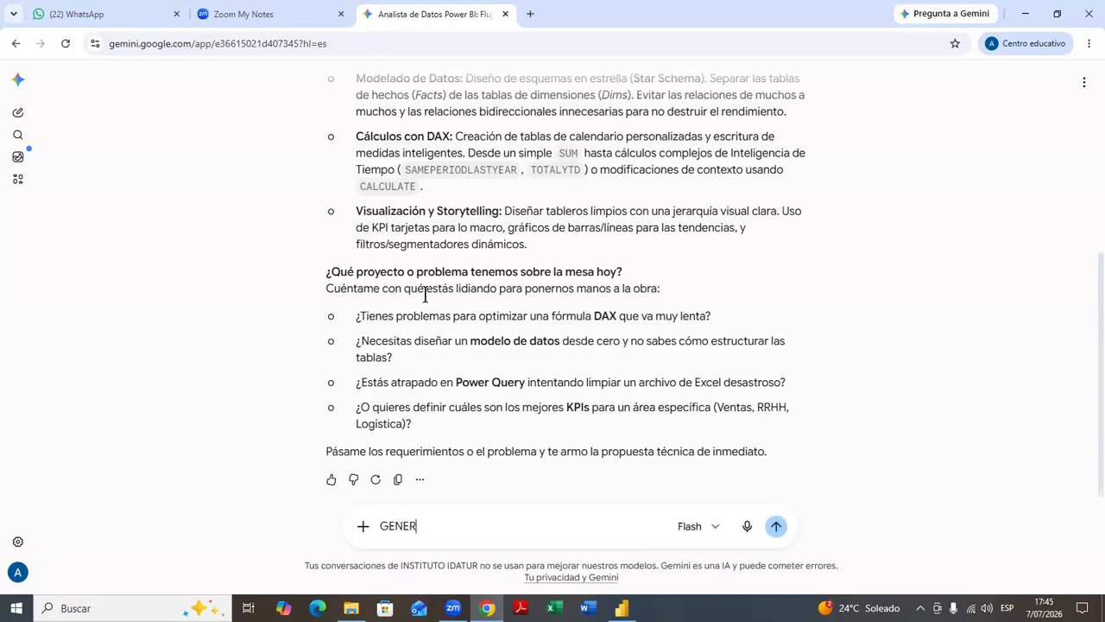
pyautogui.write('E UNA BASE DE DAT')
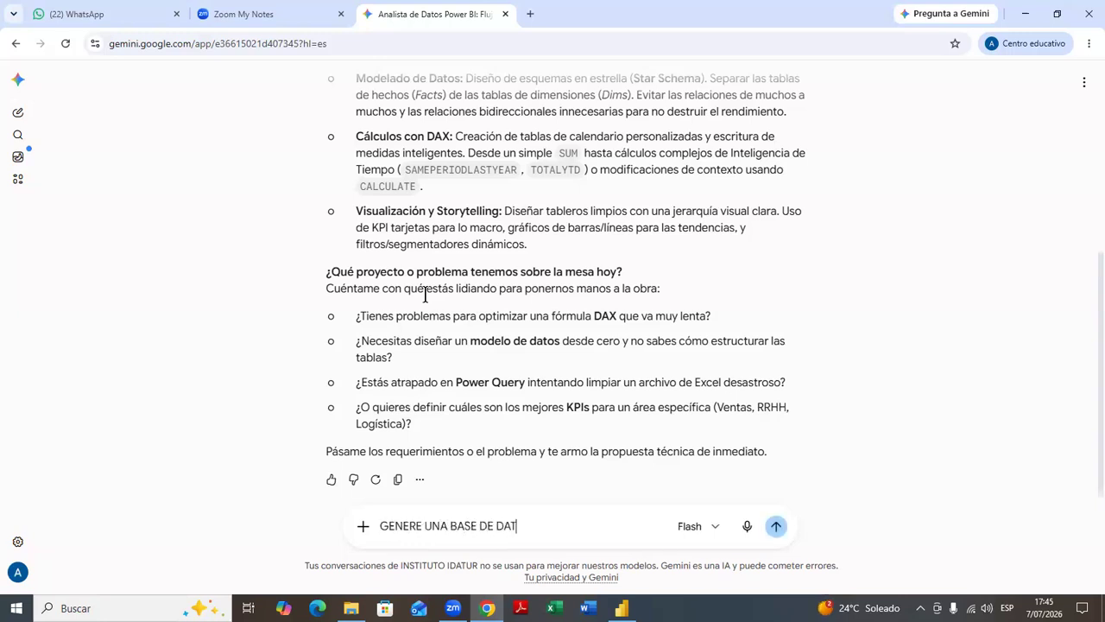
pyautogui.write('OS DE VENTAS')
pyautogui.press('Return')
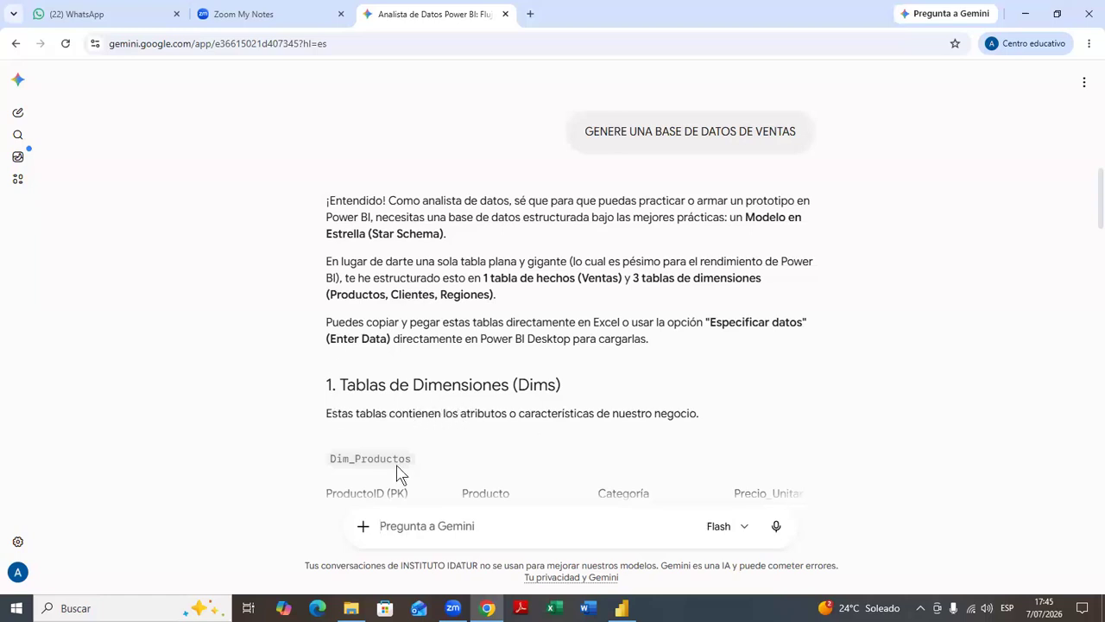
# - Examine the dimension tables Dim_Productos, Dim_Clientes and Dim_Geografia in Gemini's sales database reply
pyautogui.scroll(-1, 359, 463)
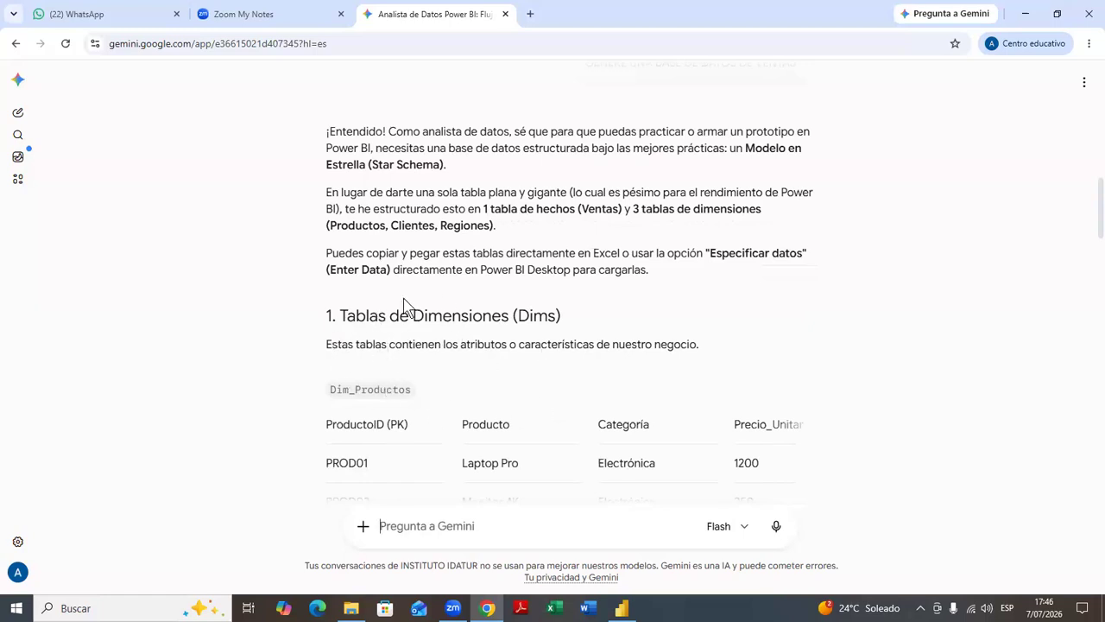
pyautogui.scroll(-1, 499, 423)
pyautogui.scroll(-2, 497, 423)
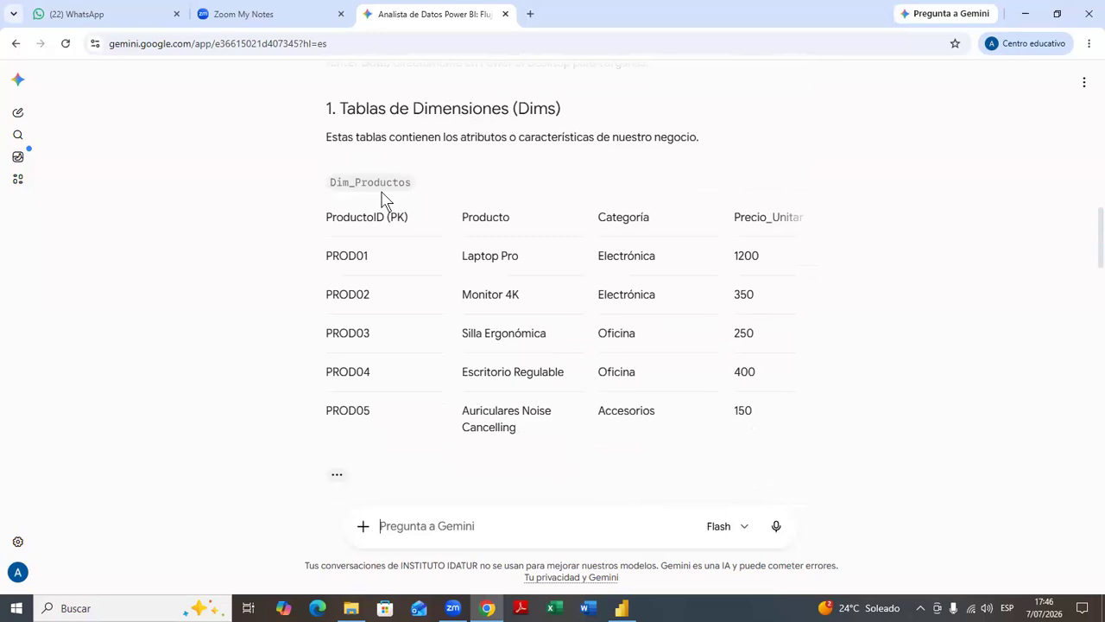
pyautogui.scroll(-4, 289, 309)
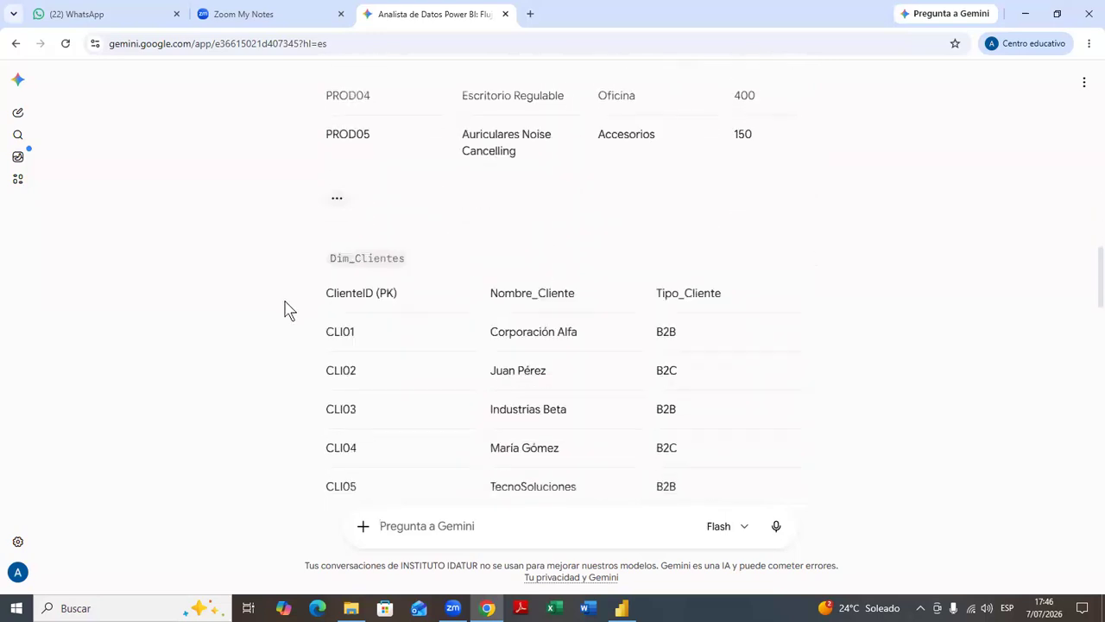
pyautogui.scroll(-1, 289, 309)
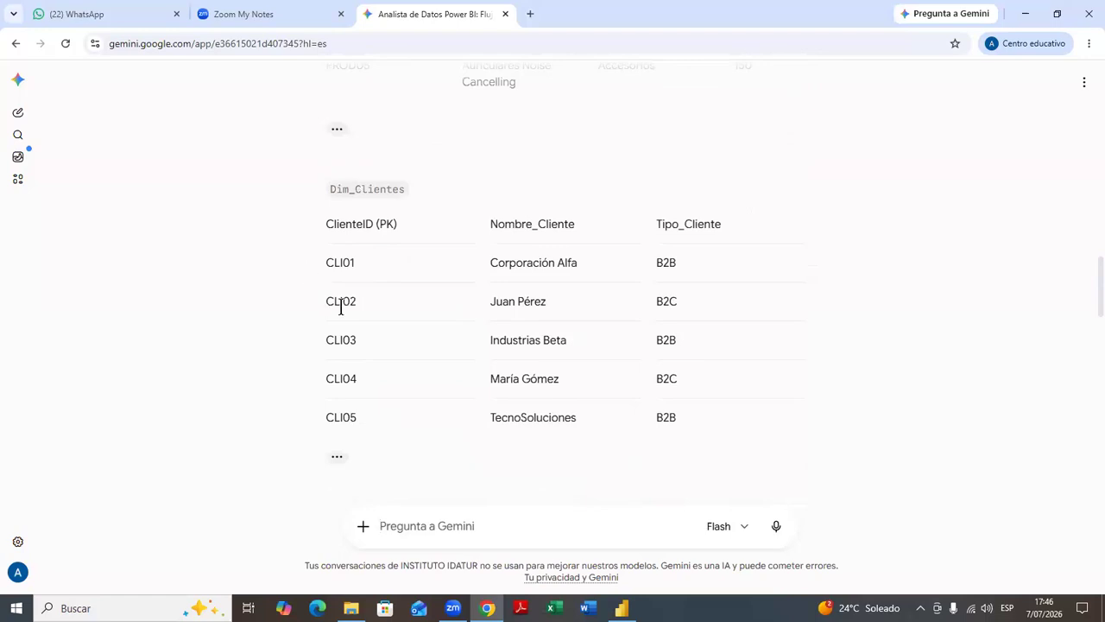
pyautogui.scroll(-2, 342, 311)
pyautogui.scroll(-2, 342, 316)
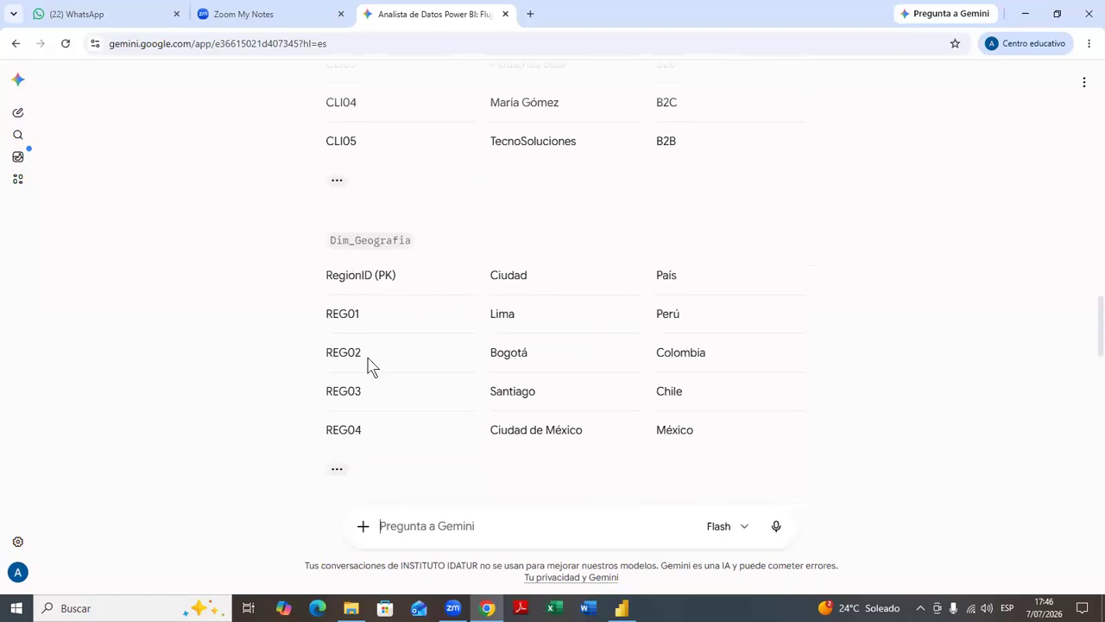
pyautogui.scroll(-2, 367, 362)
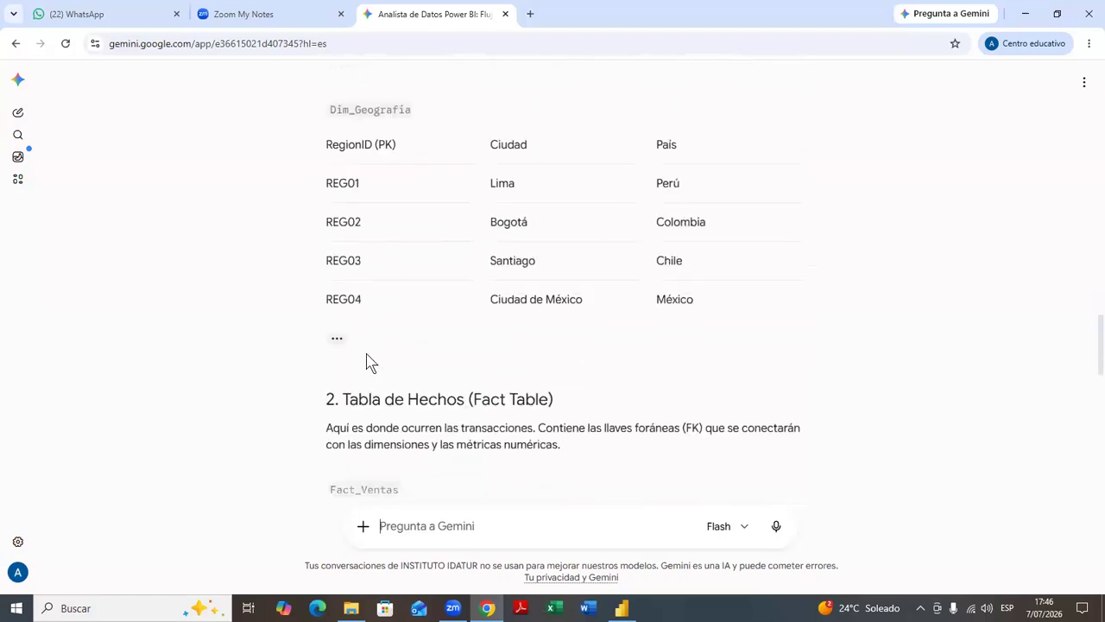
pyautogui.scroll(-1, 363, 363)
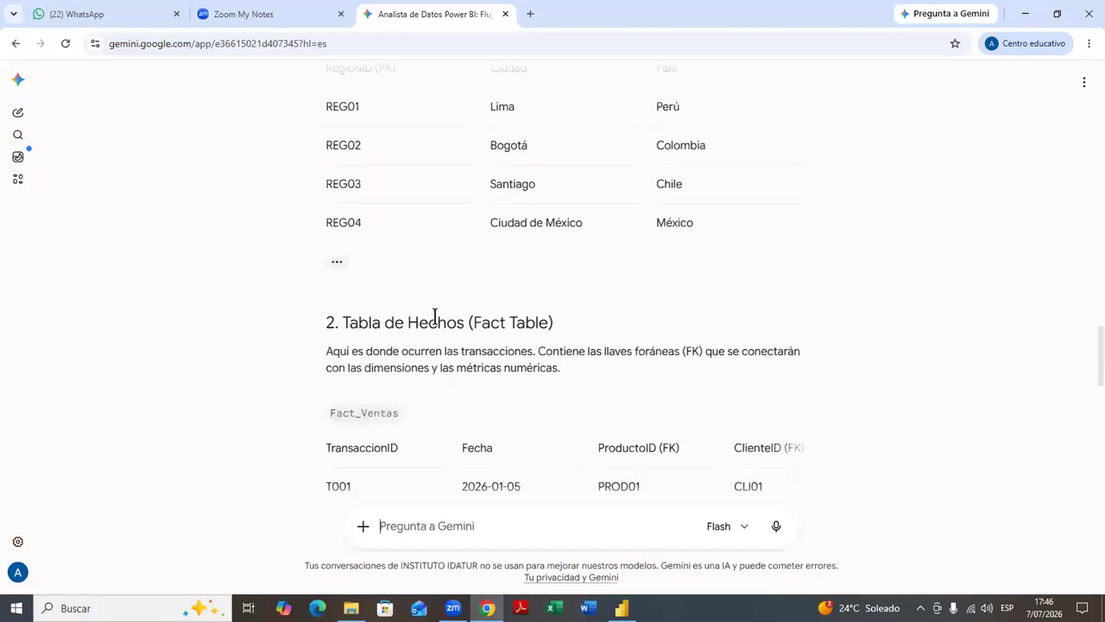
pyautogui.scroll(1, 436, 319)
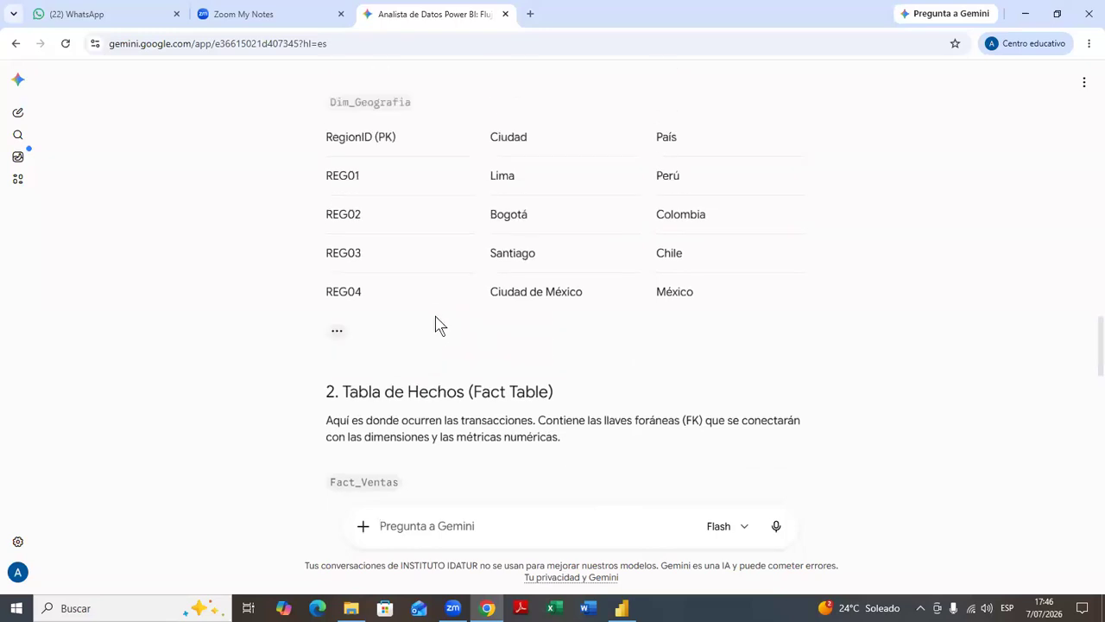
# - Examine the Fact_Ventas fact table, its transaction rows and its foreign key columns in the reply
pyautogui.scroll(-1, 436, 325)
pyautogui.scroll(-1, 434, 315)
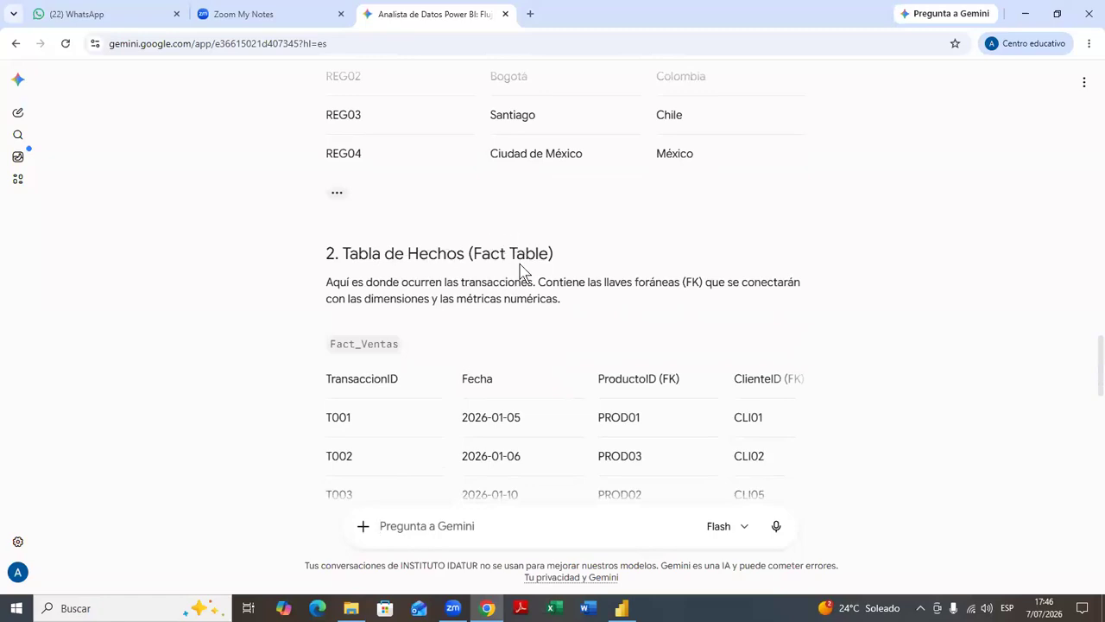
pyautogui.scroll(-2, 357, 406)
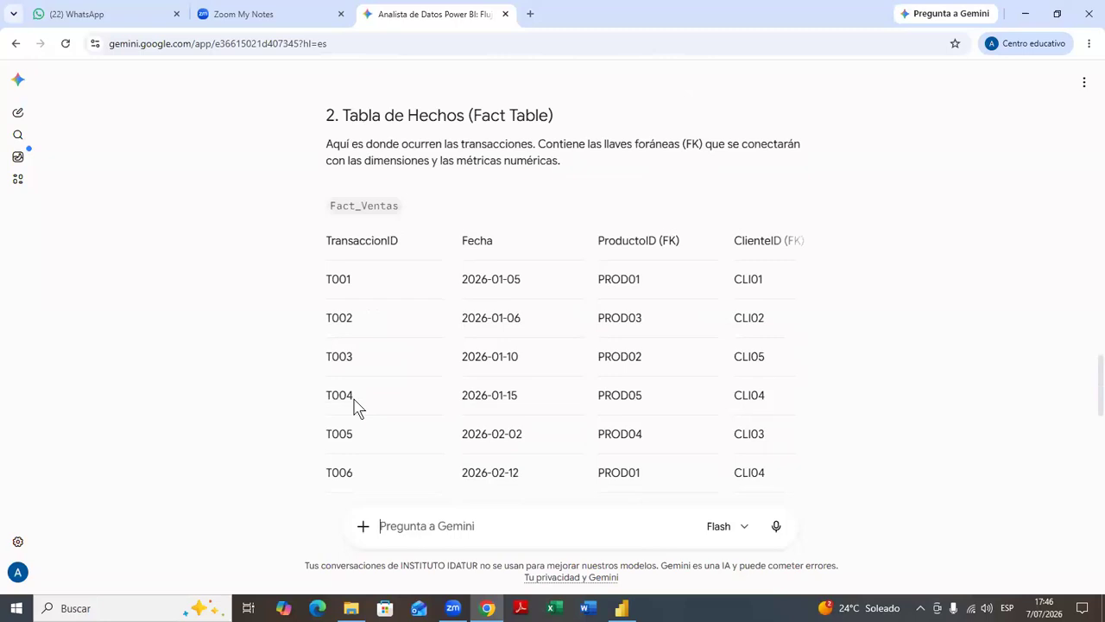
pyautogui.scroll(-1, 357, 407)
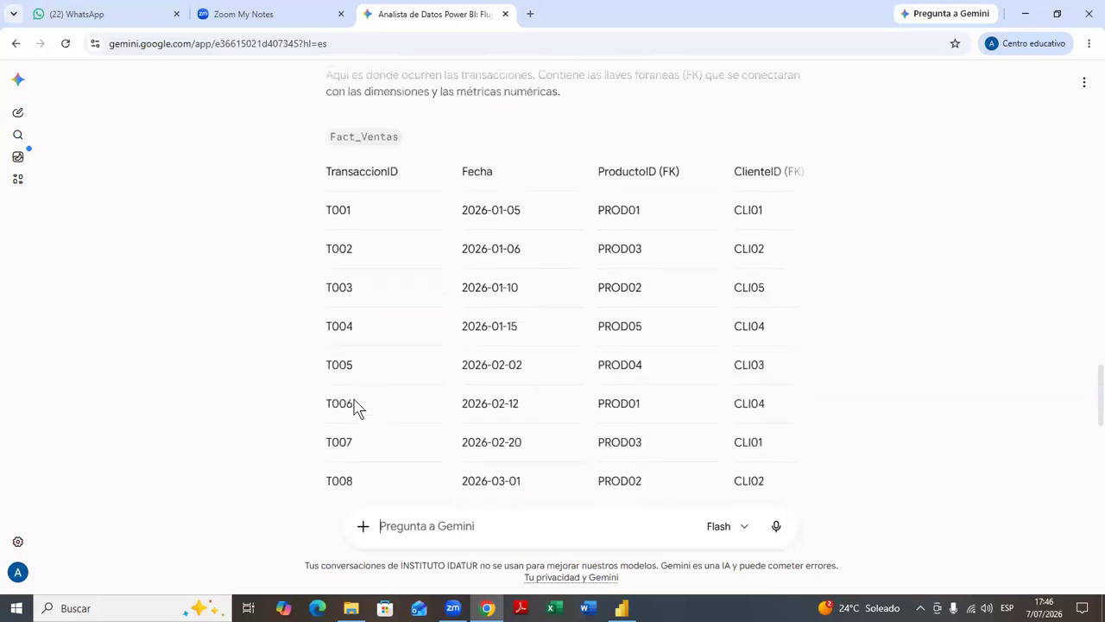
pyautogui.scroll(1, 356, 406)
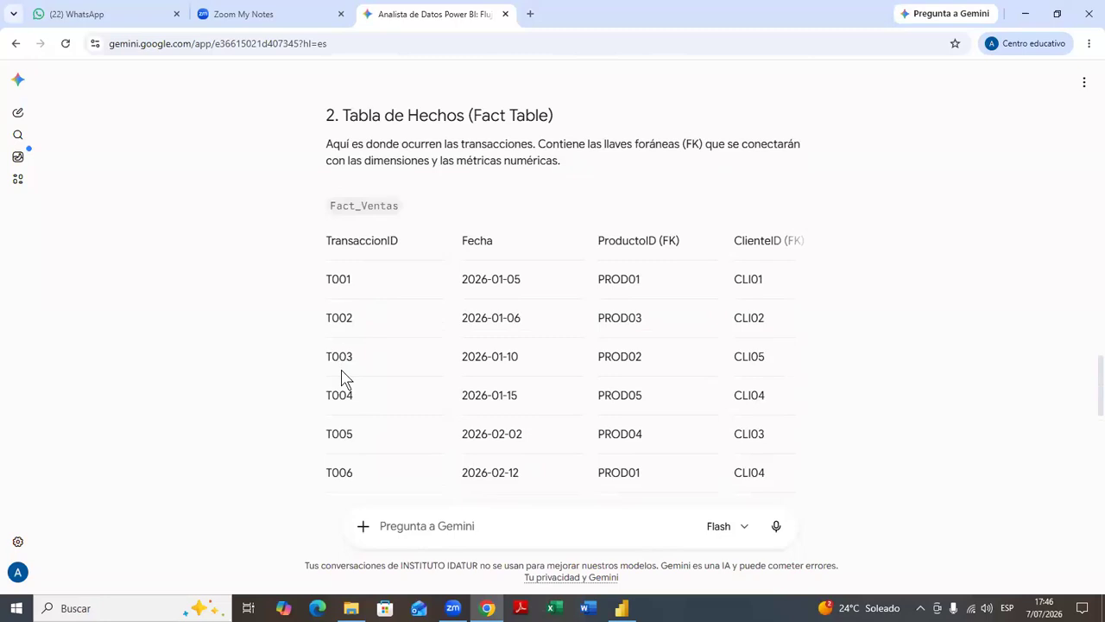
pyautogui.scroll(-4, 343, 378)
pyautogui.scroll(-1, 342, 380)
pyautogui.scroll(3, 343, 380)
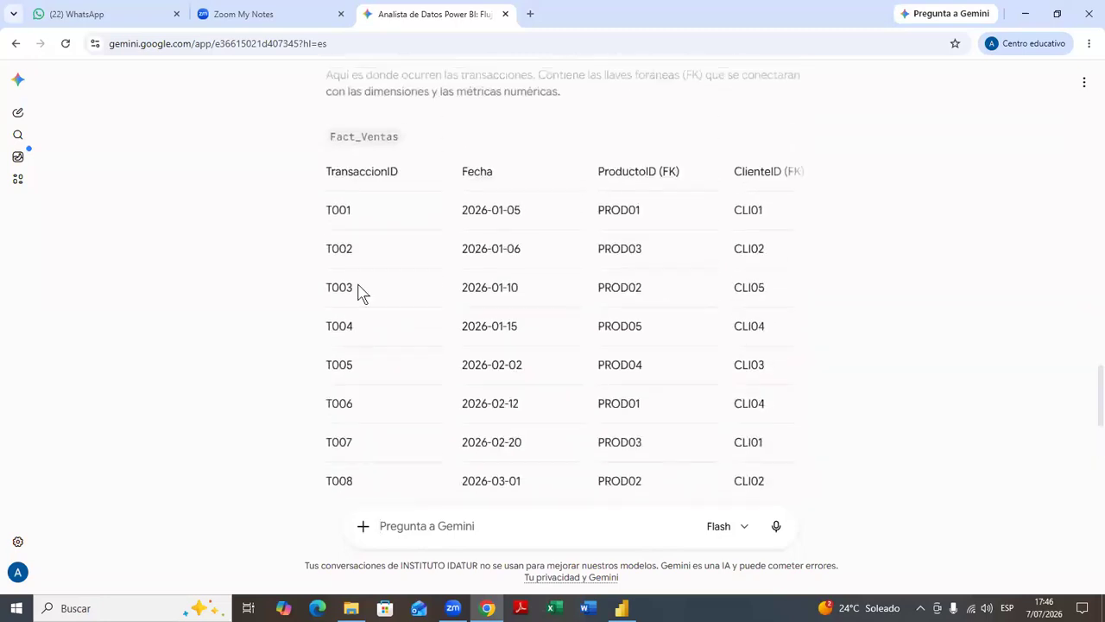
pyautogui.scroll(1, 359, 285)
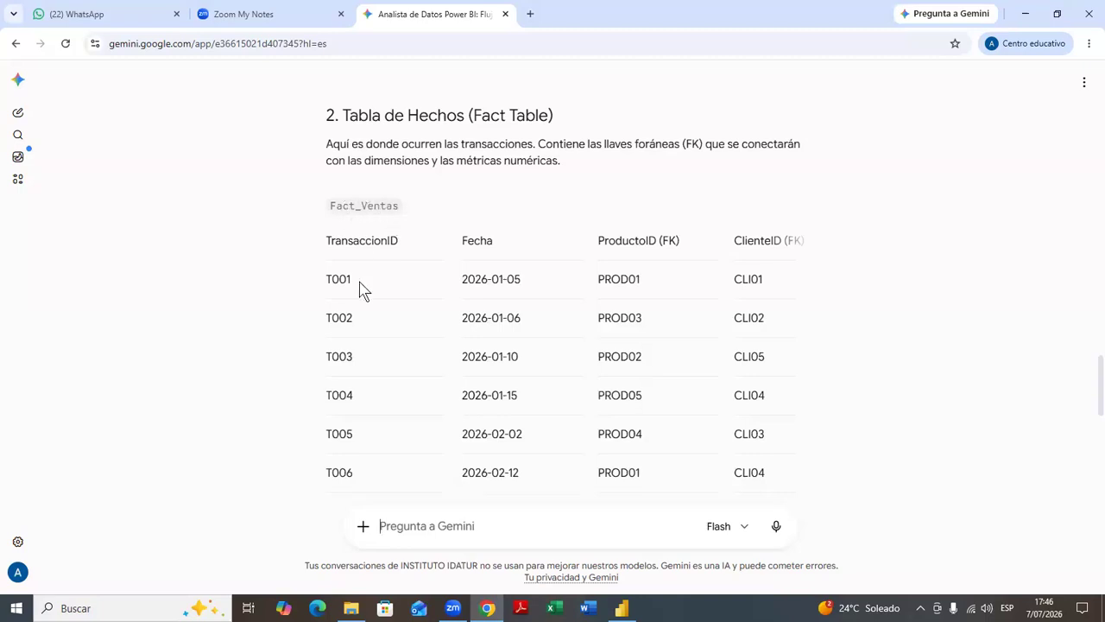
pyautogui.scroll(-4, 366, 337)
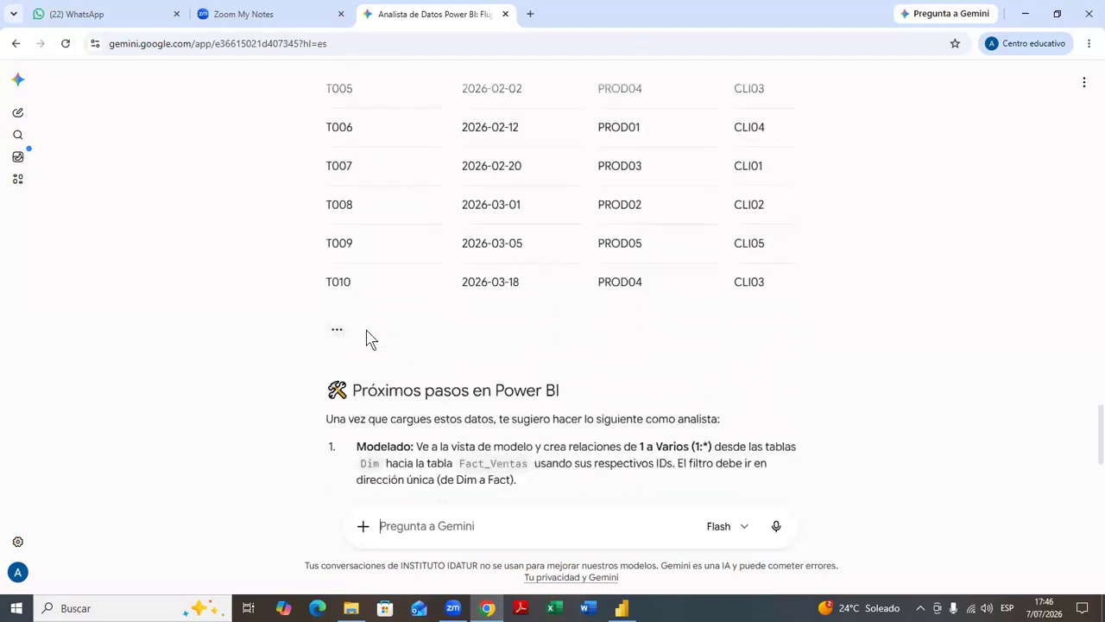
# - Read the suggested Power BI modelling, calendar table and DAX measure steps, comparing them with the generated tables
pyautogui.scroll(-2, 366, 336)
pyautogui.scroll(-2, 366, 335)
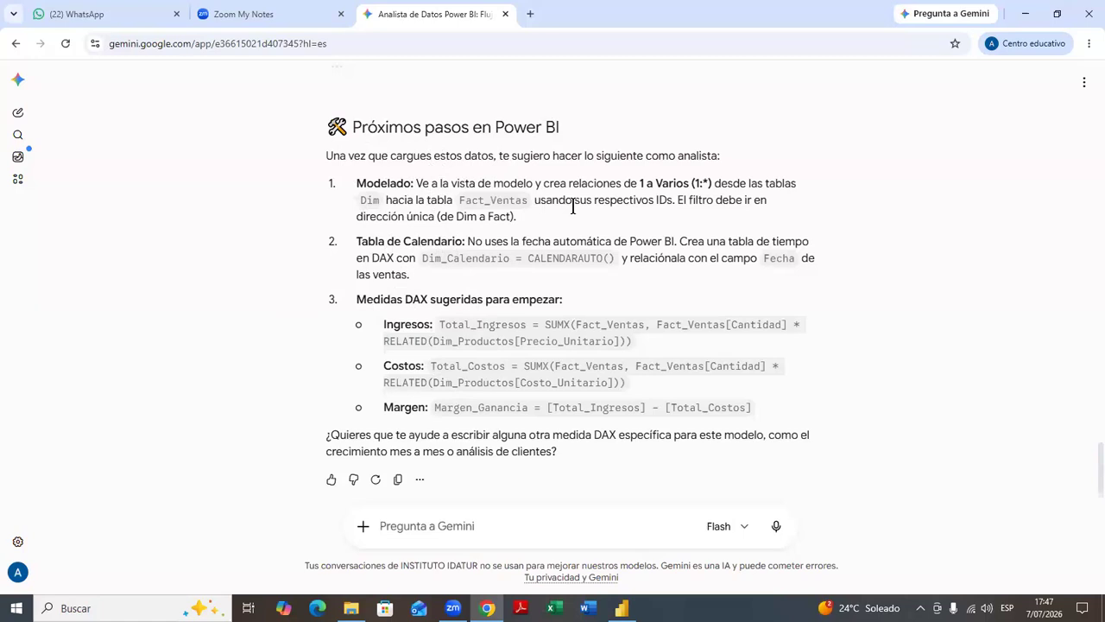
pyautogui.scroll(3, 529, 274)
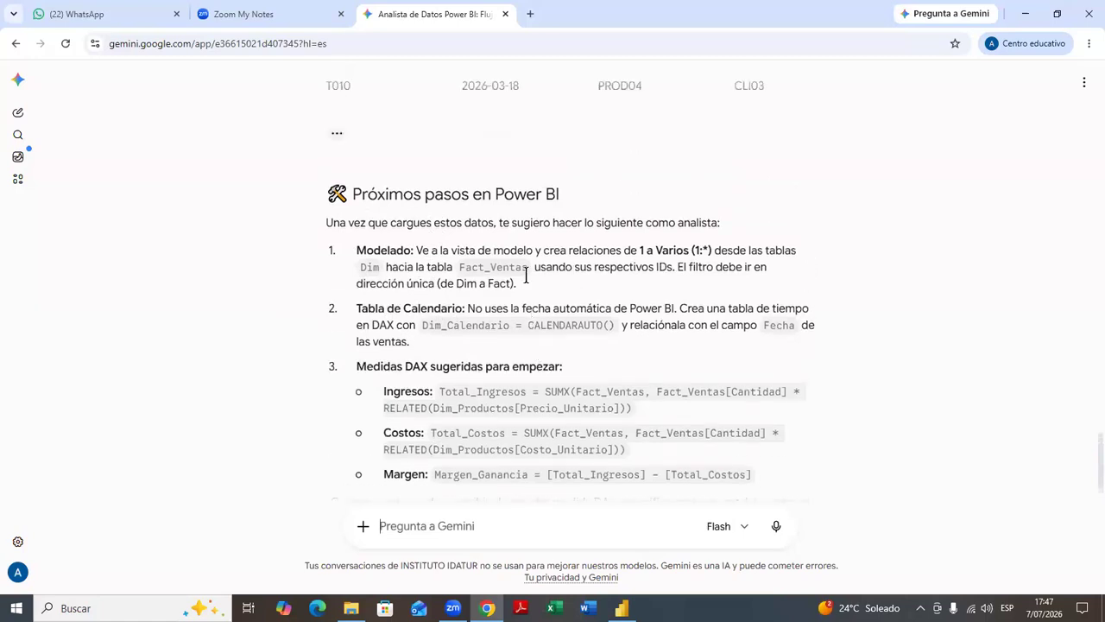
pyautogui.scroll(8, 525, 275)
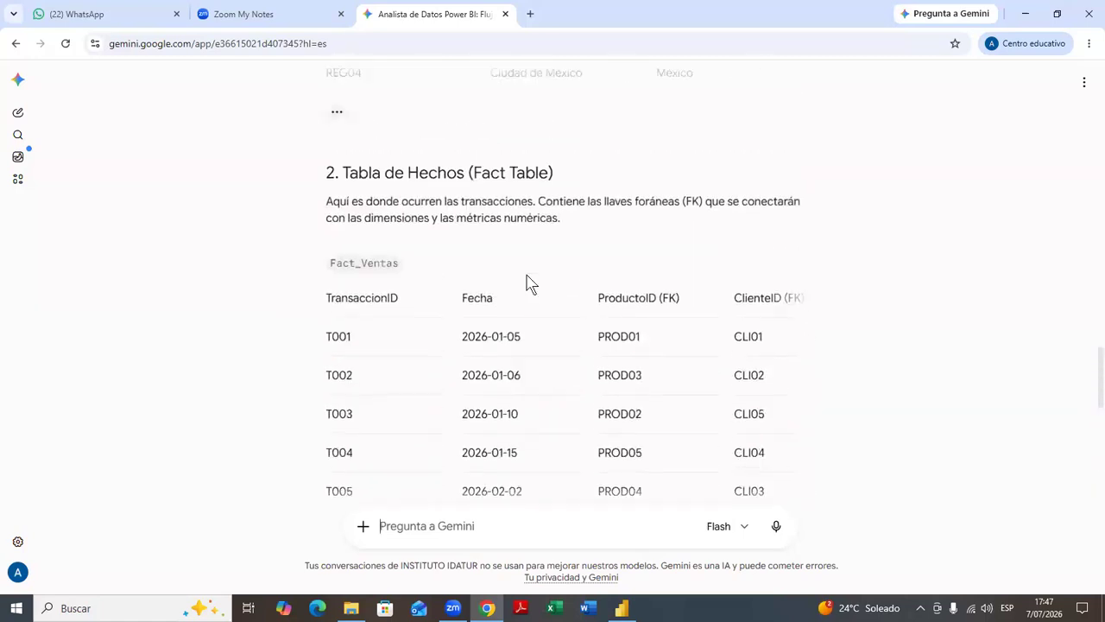
pyautogui.scroll(6, 527, 285)
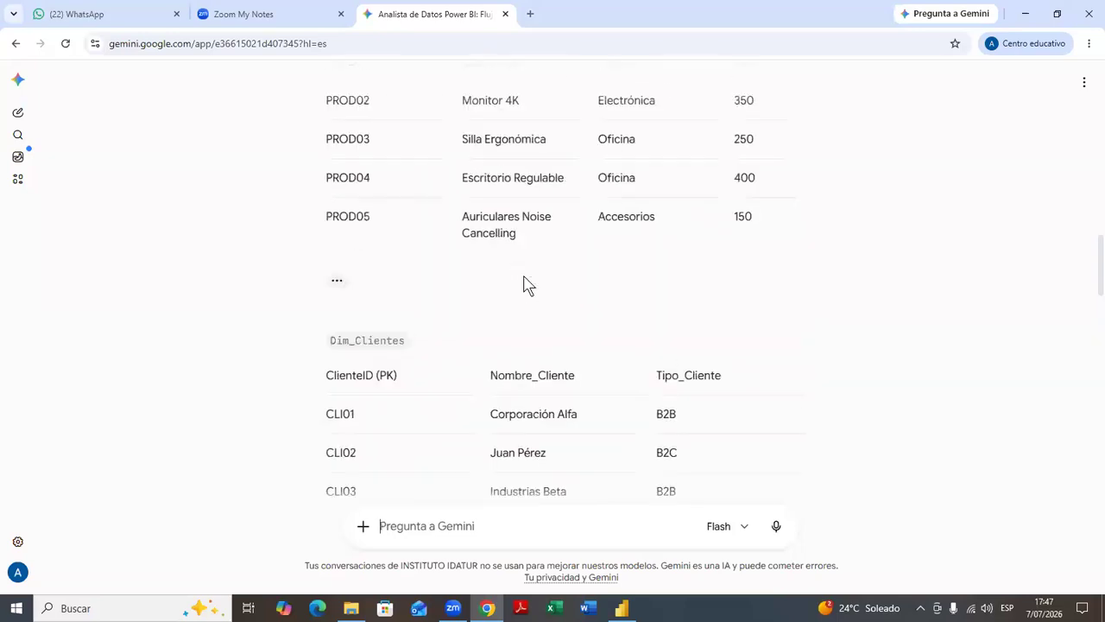
pyautogui.scroll(-13, 527, 285)
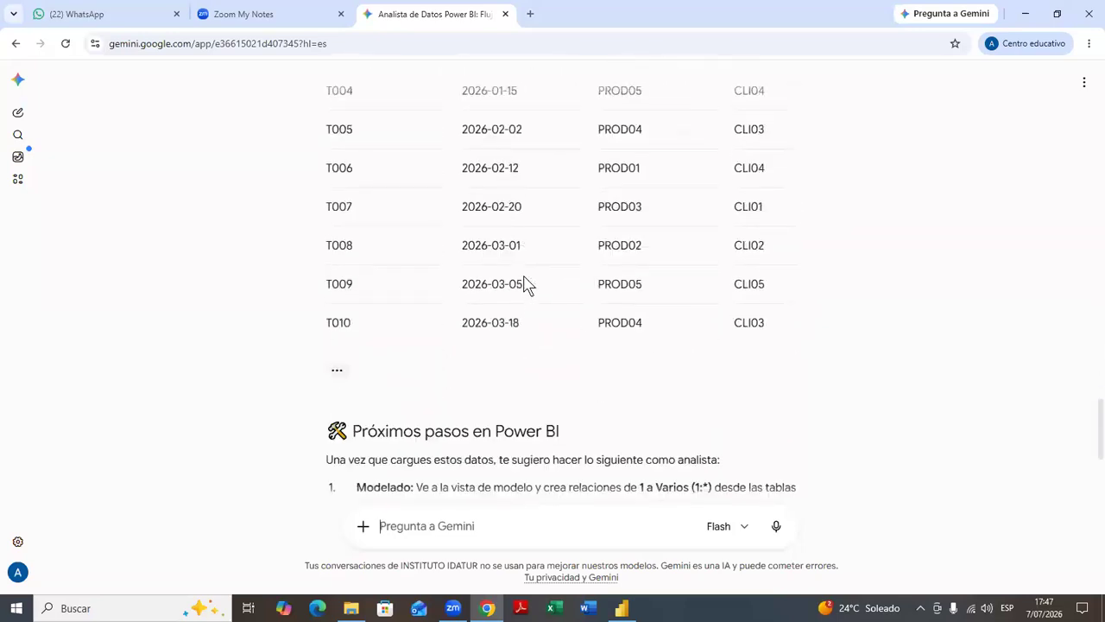
pyautogui.scroll(-3, 527, 284)
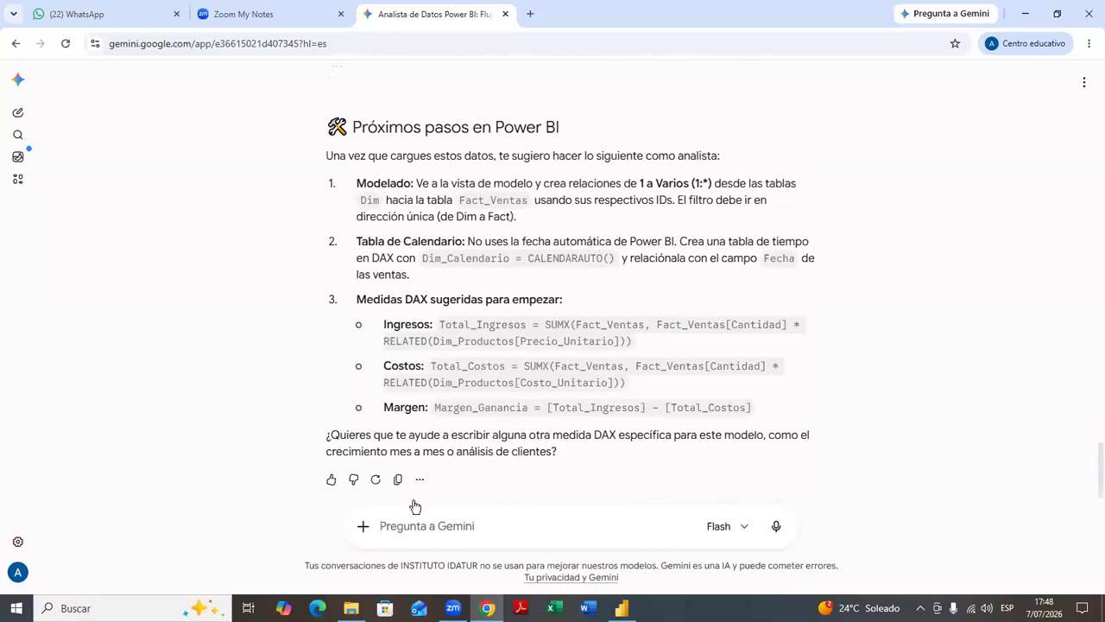
# - Send Gemini the prompt "CREA UNA TABLA CALENDARIO EN DAX", rechecking the sales database reply before submitting it
pyautogui.click(463, 544)
pyautogui.write('CREAR')
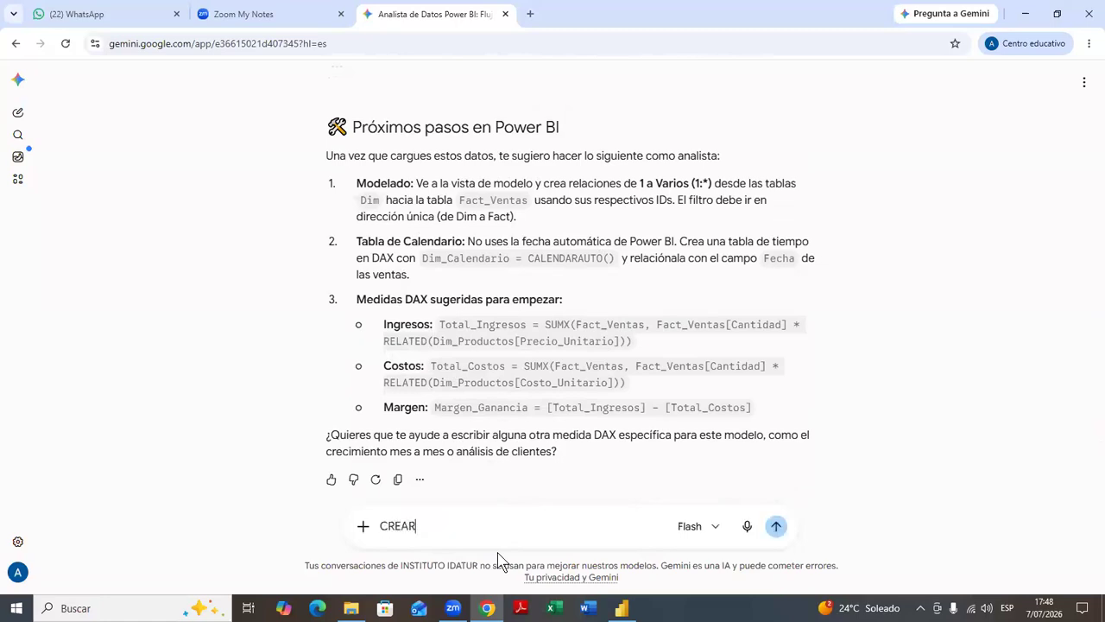
pyautogui.press('BackSpace')
pyautogui.write('UNA TABLA CALENDARIO')
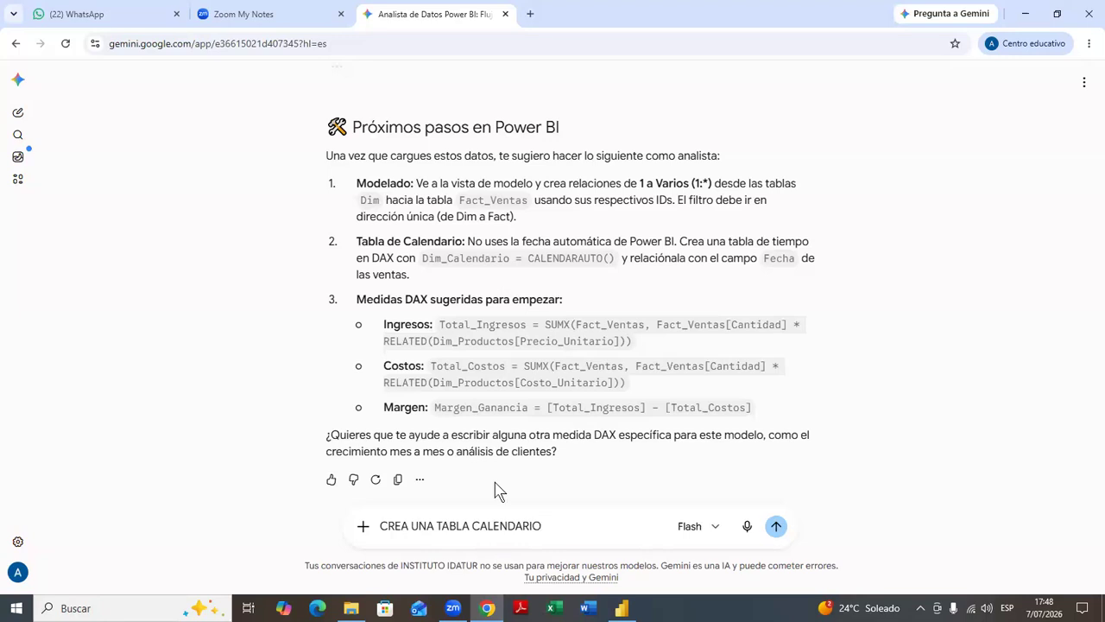
pyautogui.scroll(15, 499, 490)
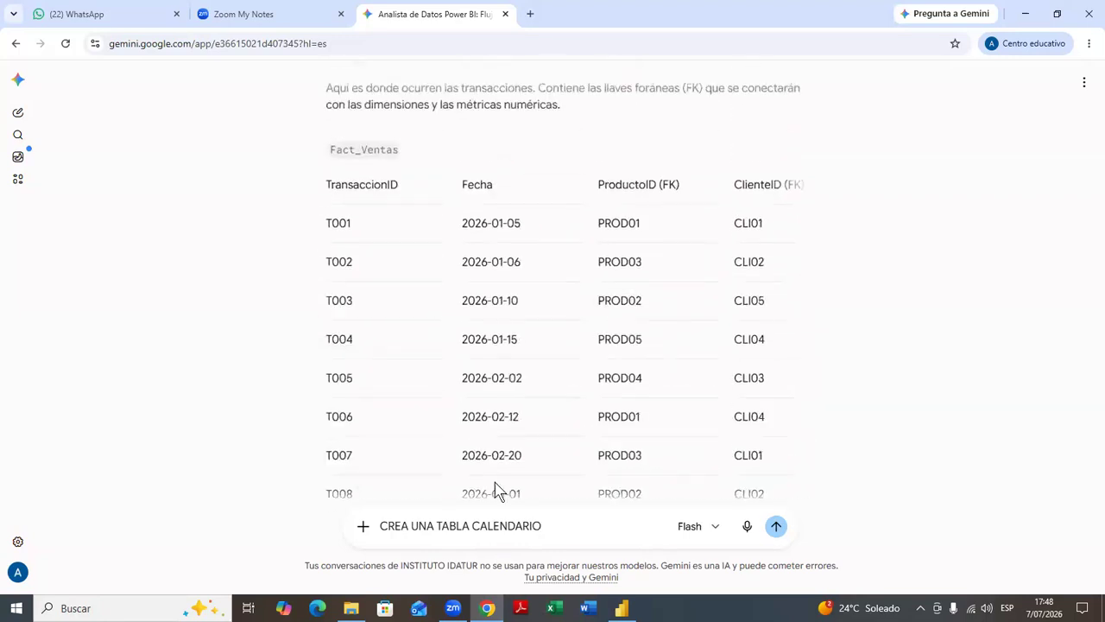
pyautogui.scroll(15, 499, 490)
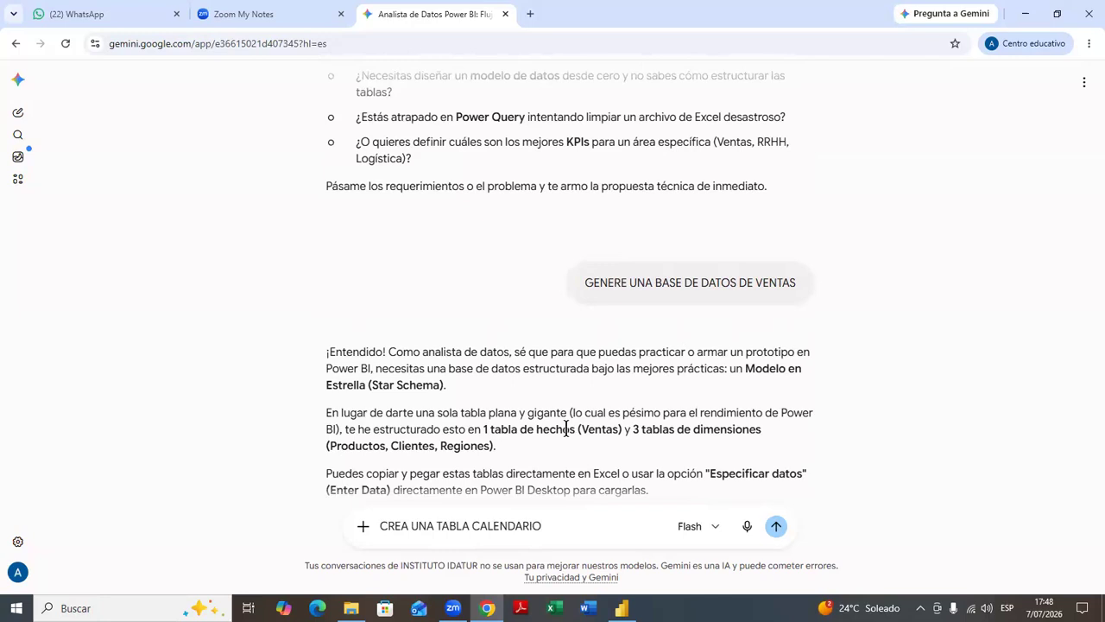
pyautogui.scroll(-1, 558, 430)
pyautogui.scroll(-2, 558, 430)
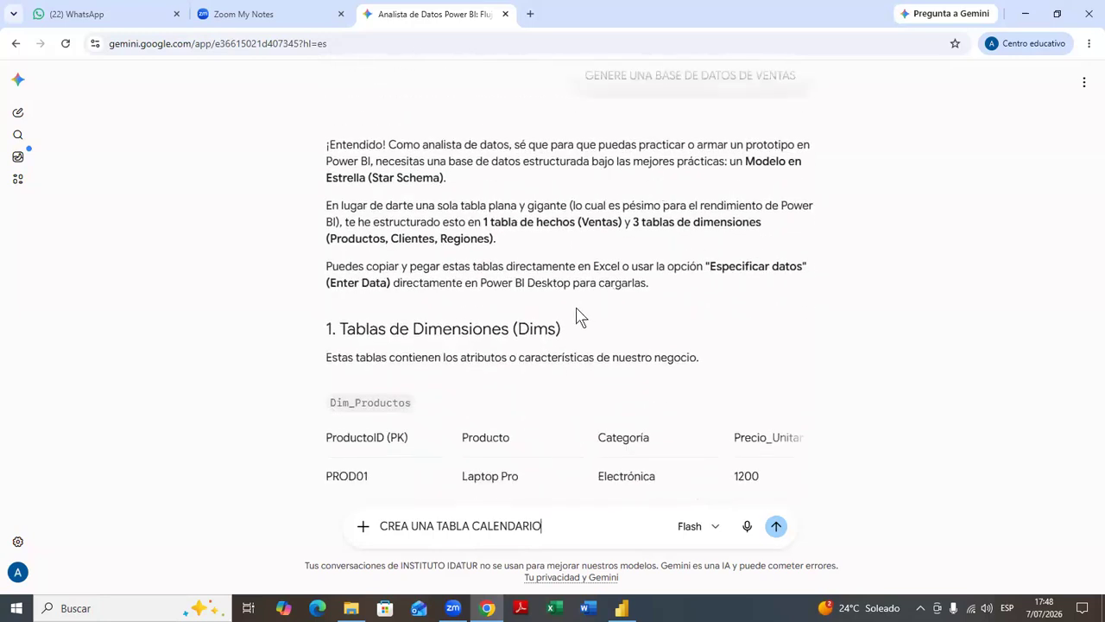
pyautogui.scroll(-4, 578, 316)
pyautogui.scroll(-10, 577, 316)
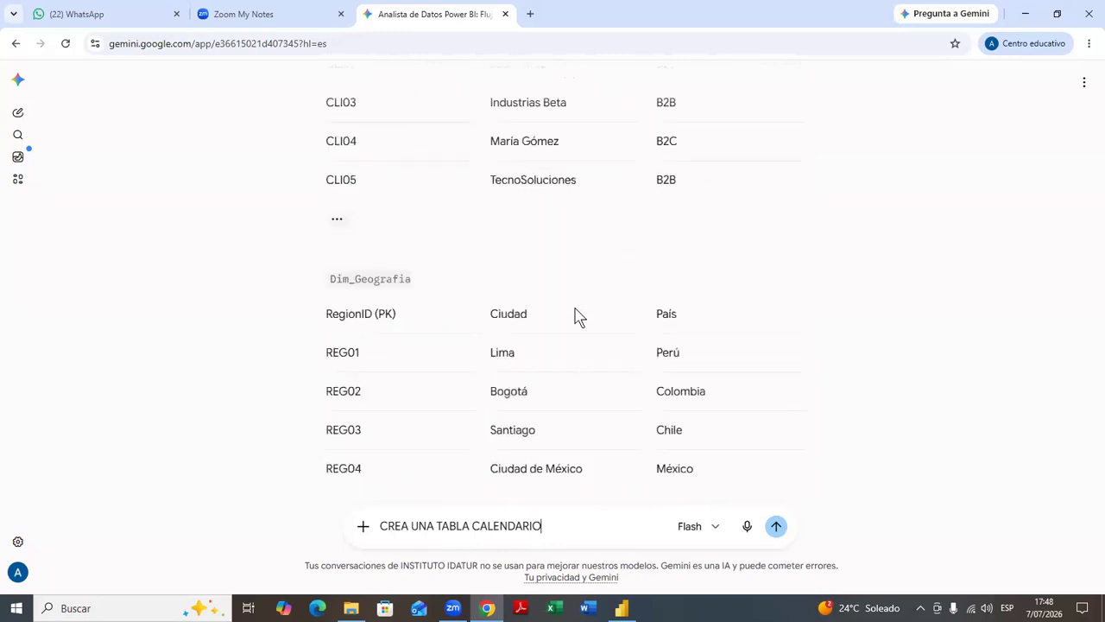
pyautogui.scroll(-5, 577, 316)
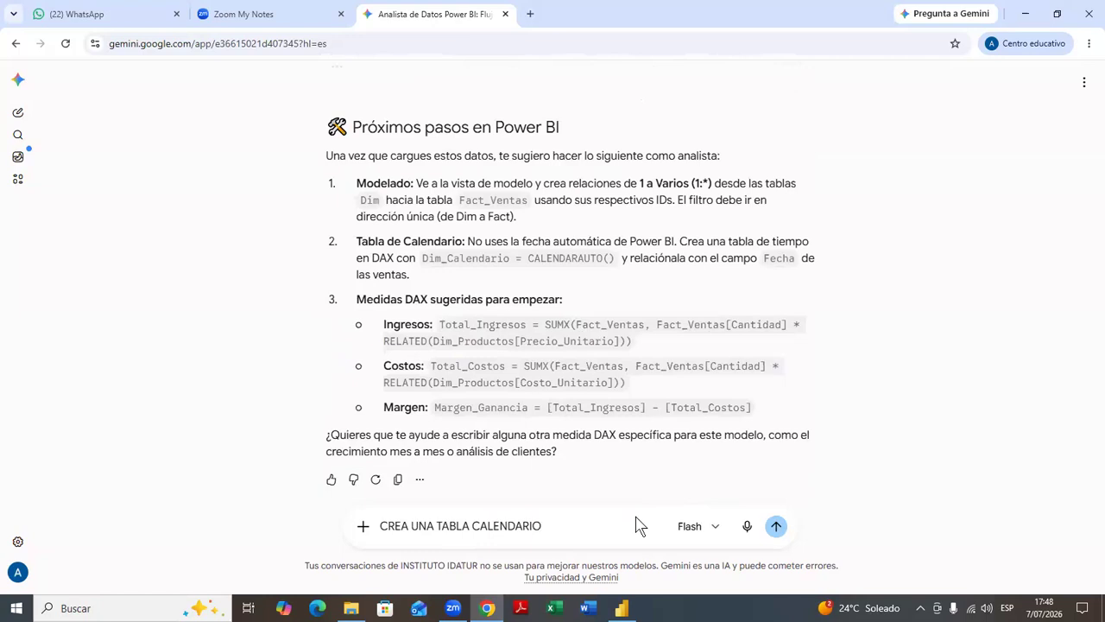
pyautogui.write('EN DAX')
pyautogui.press('Return')
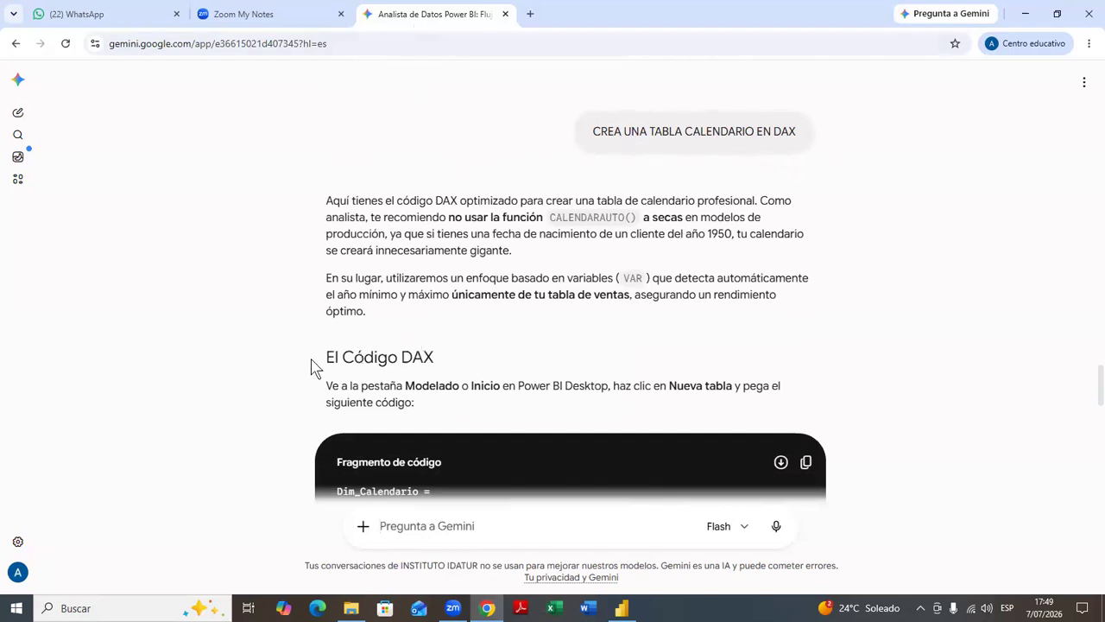
pyautogui.scroll(-2, 313, 367)
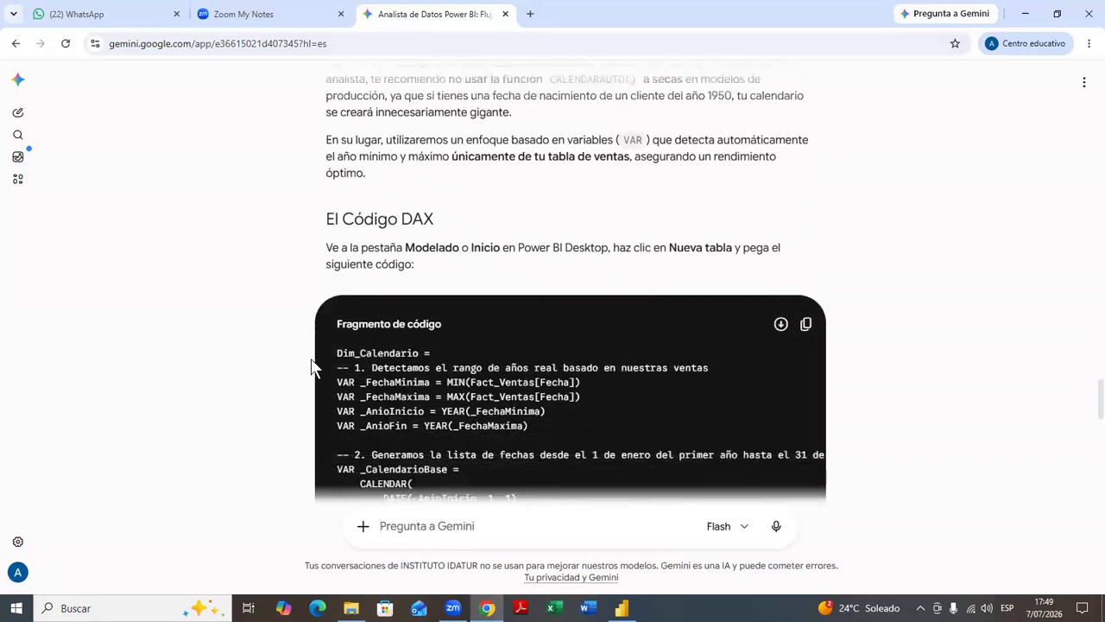
pyautogui.scroll(-3, 312, 367)
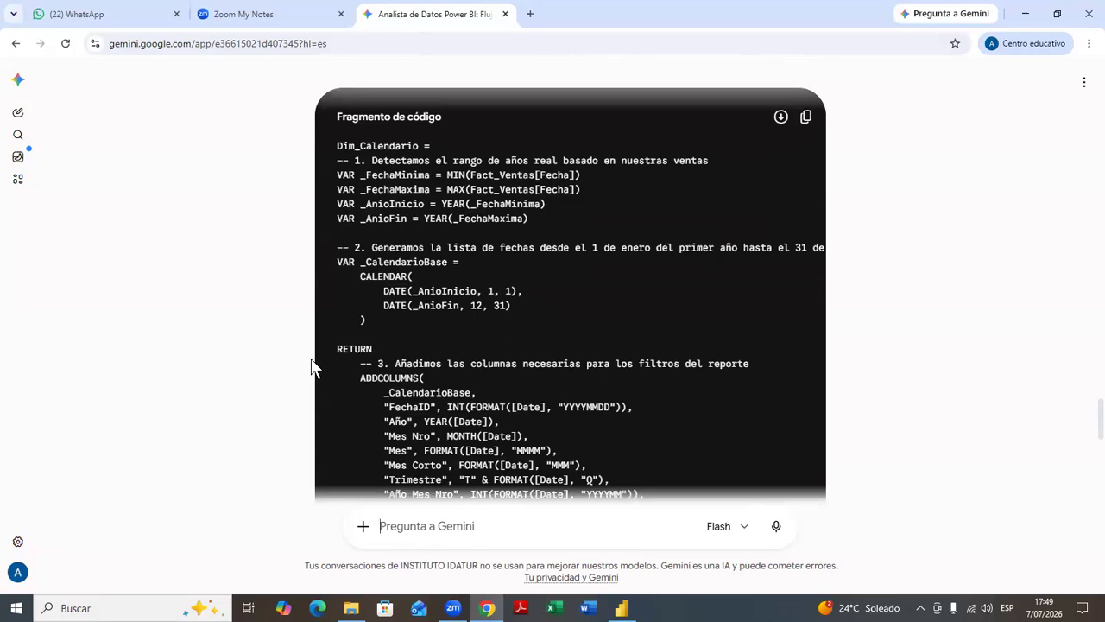
pyautogui.scroll(-3, 312, 367)
pyautogui.scroll(1, 313, 367)
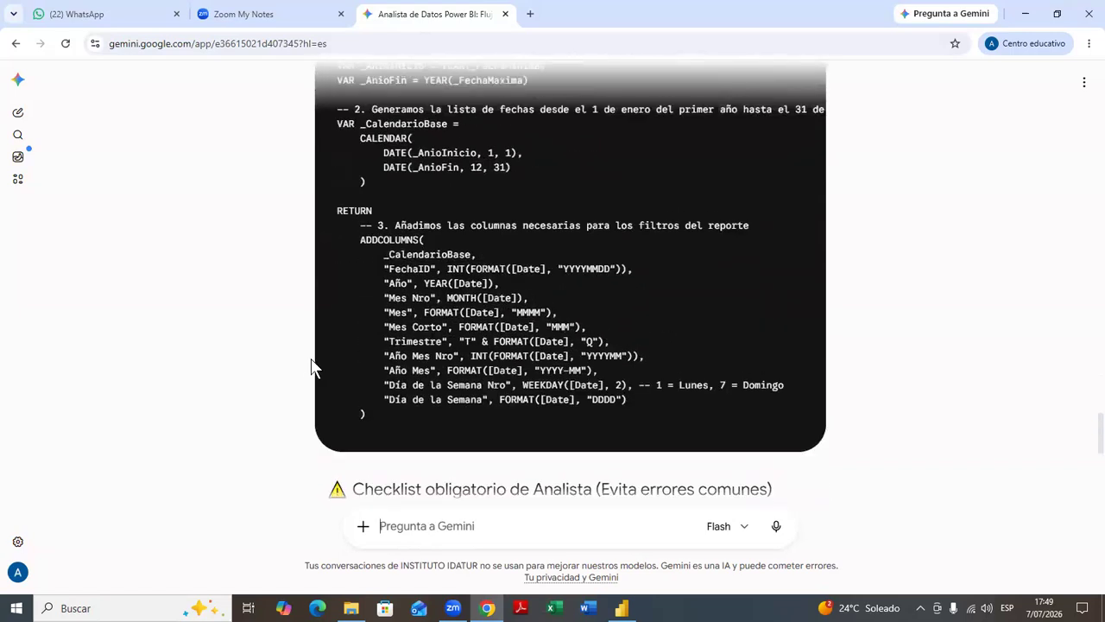
pyautogui.scroll(1, 313, 367)
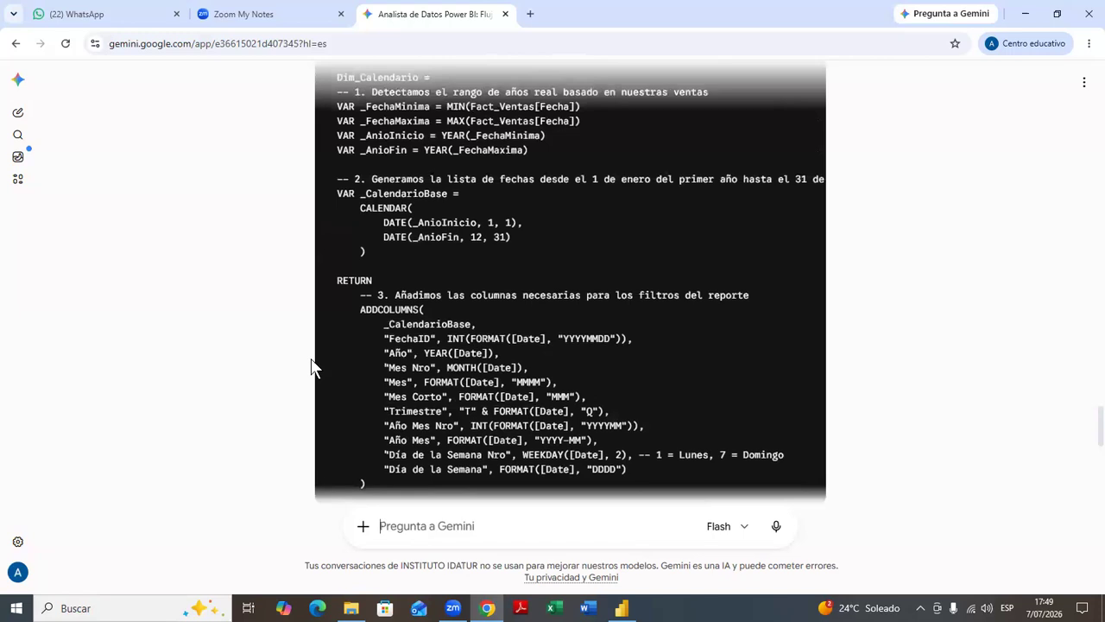
pyautogui.scroll(1, 313, 367)
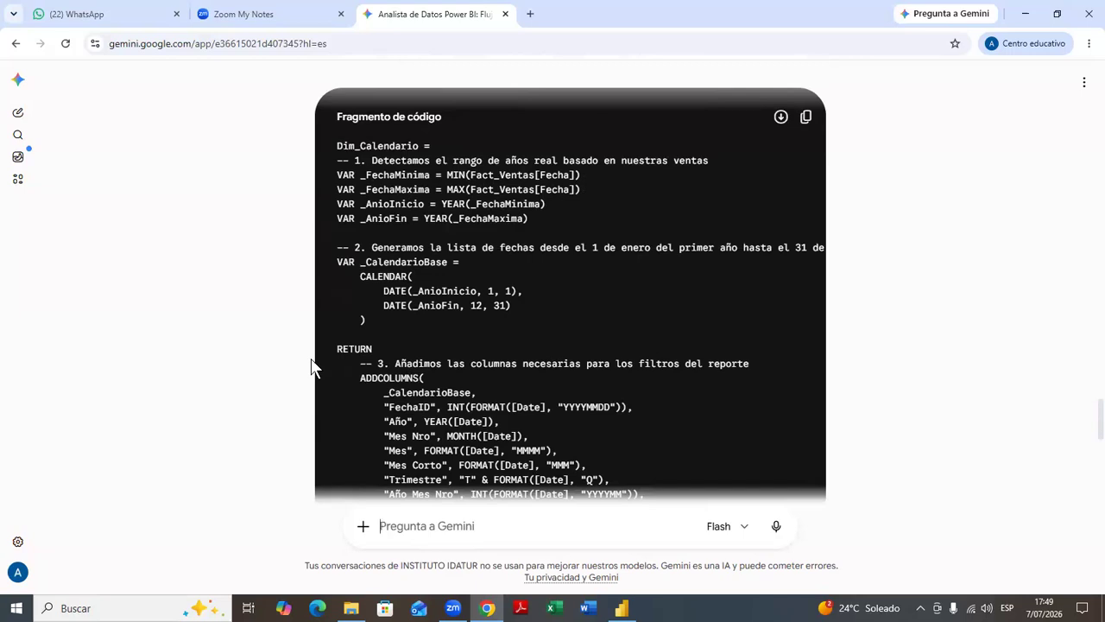
pyautogui.scroll(-1, 313, 367)
pyautogui.scroll(-1, 313, 367)
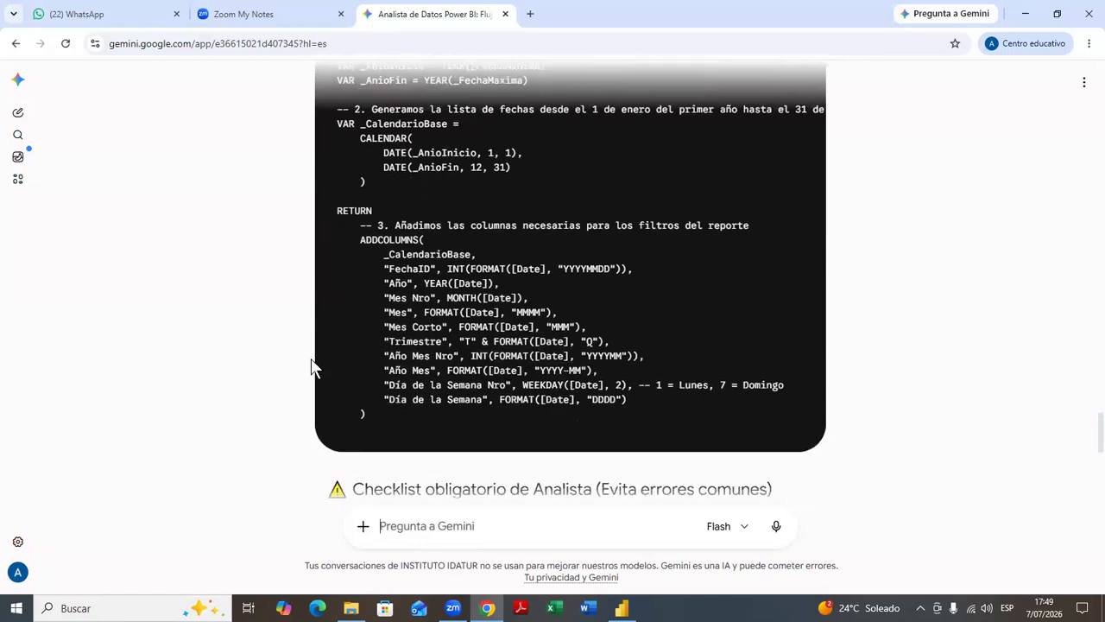
# - Examine how the Dim_Calendario code defines its minimum and maximum date variables, start and end years, and CALENDAR base
pyautogui.scroll(3, 313, 367)
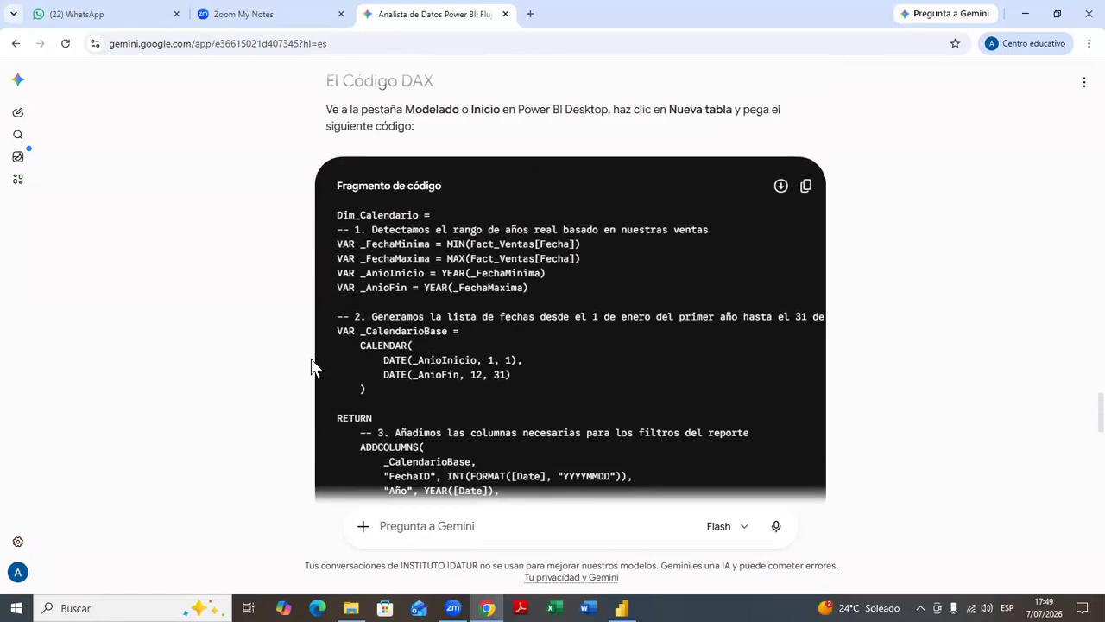
pyautogui.scroll(-1, 312, 367)
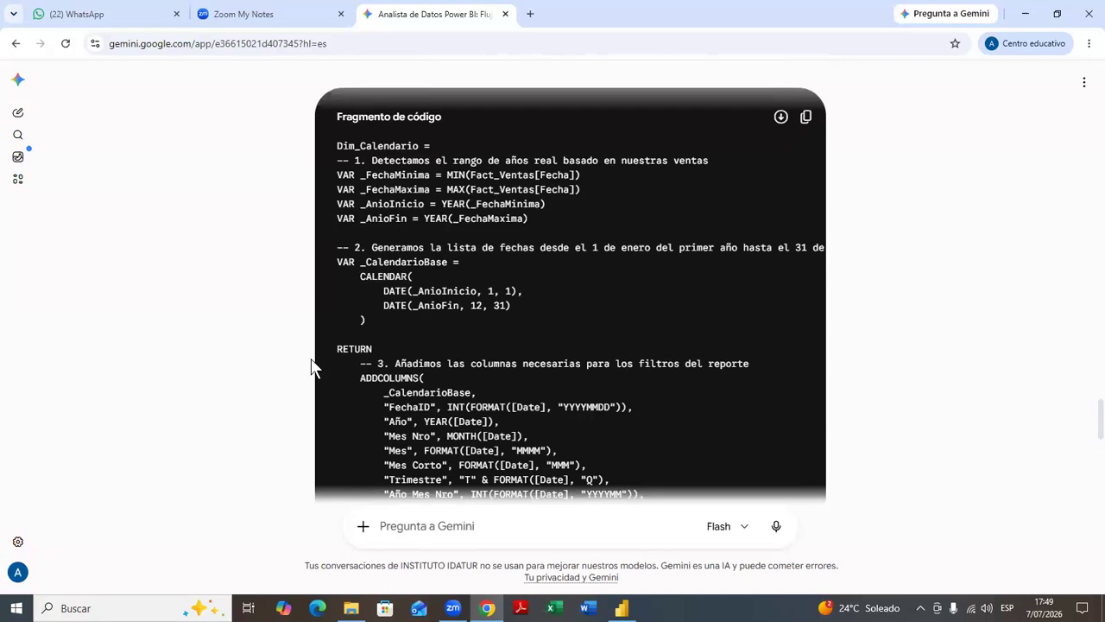
pyautogui.scroll(-1, 313, 367)
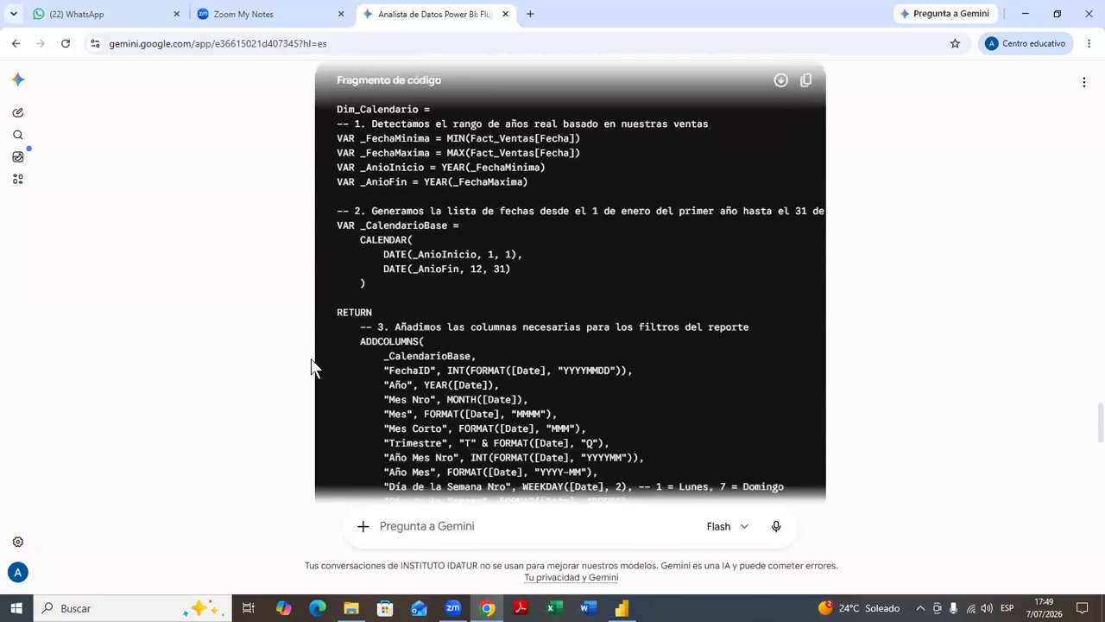
pyautogui.scroll(-1, 313, 367)
pyautogui.scroll(1, 313, 367)
pyautogui.scroll(1, 313, 367)
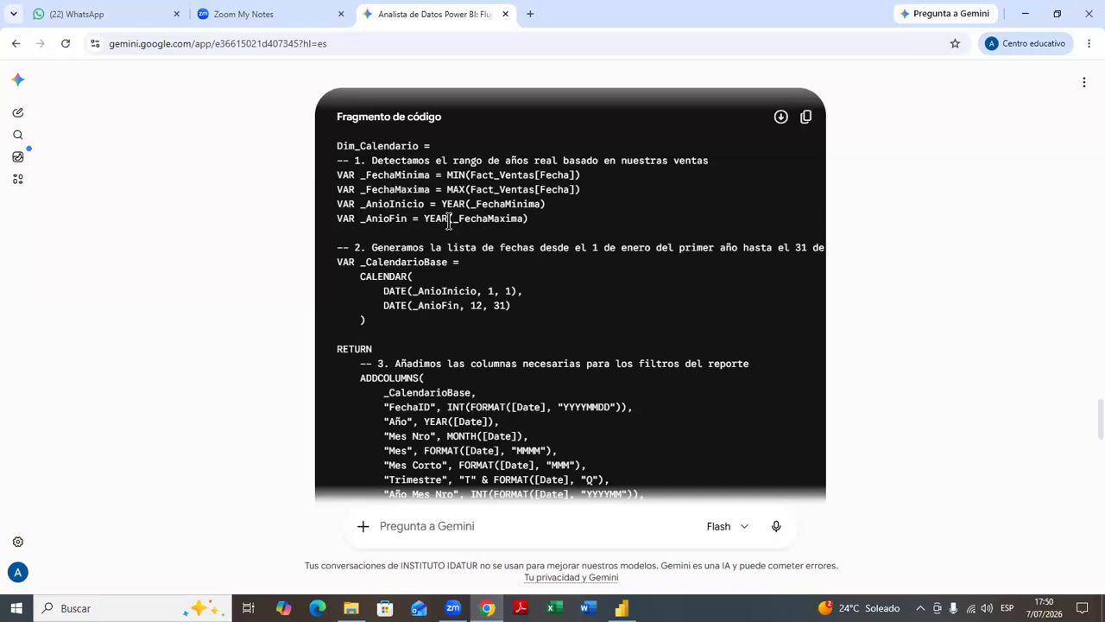
pyautogui.scroll(-1, 448, 223)
pyautogui.scroll(1, 448, 222)
pyautogui.scroll(-3, 403, 306)
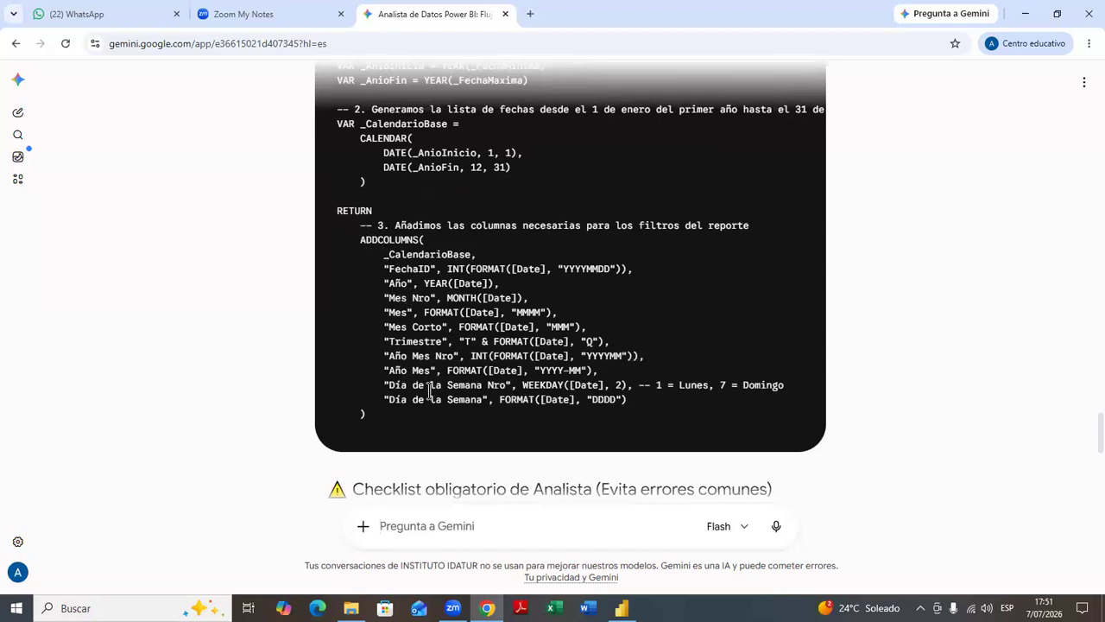
pyautogui.scroll(3, 434, 393)
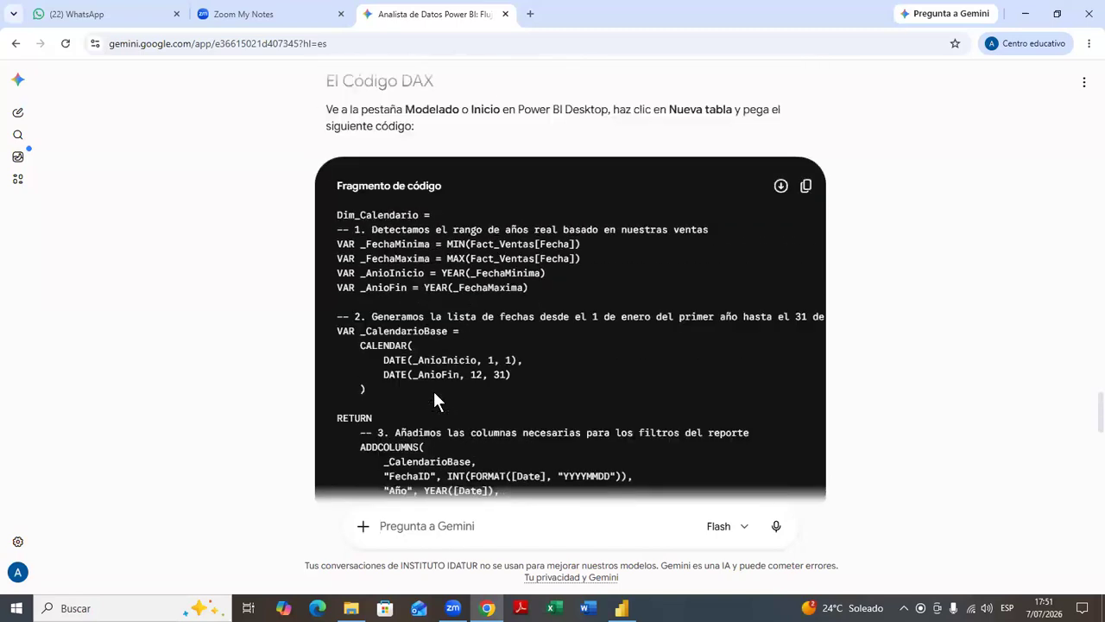
pyautogui.scroll(-1, 434, 394)
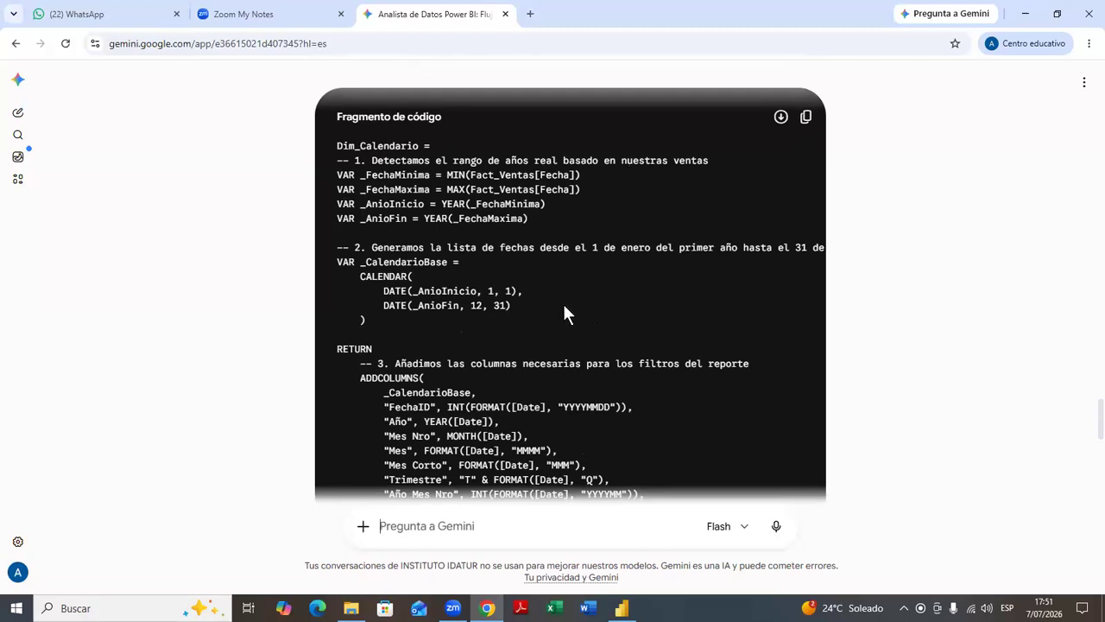
# - Review the earlier sales database reply and its Fact_Ventas table, comparing them with the Dim_Calendario code
pyautogui.scroll(5, 563, 312)
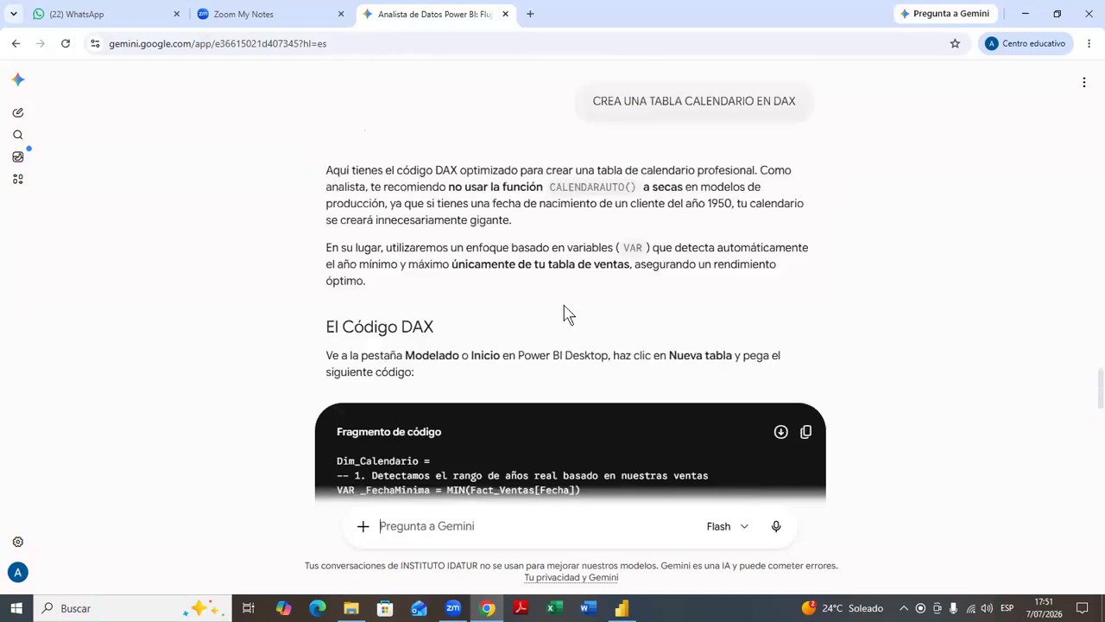
pyautogui.scroll(10, 563, 313)
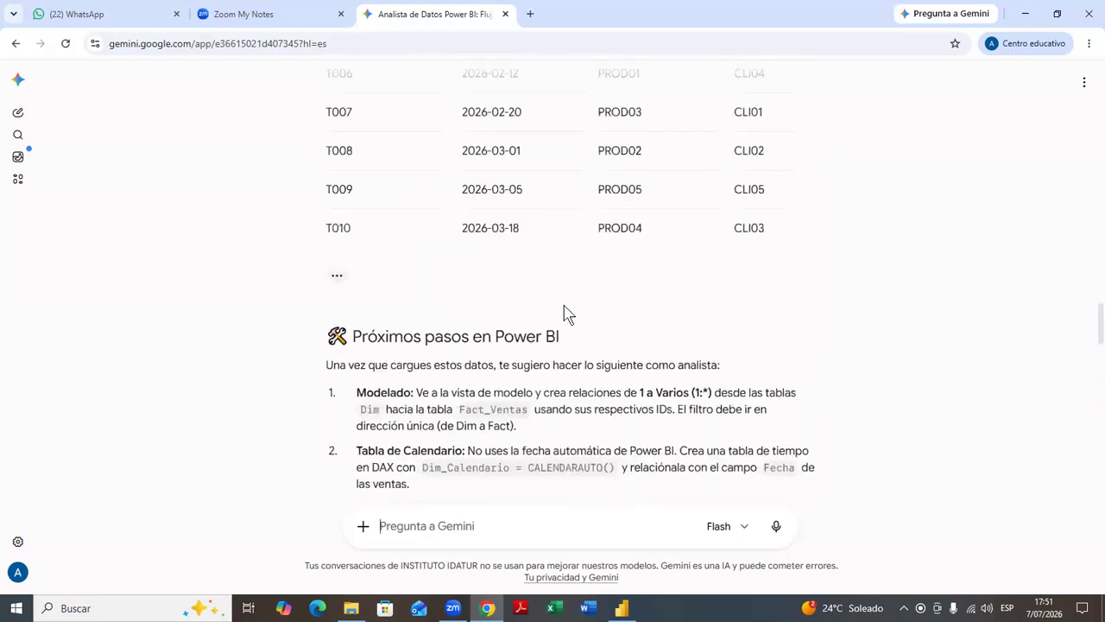
pyautogui.scroll(10, 564, 312)
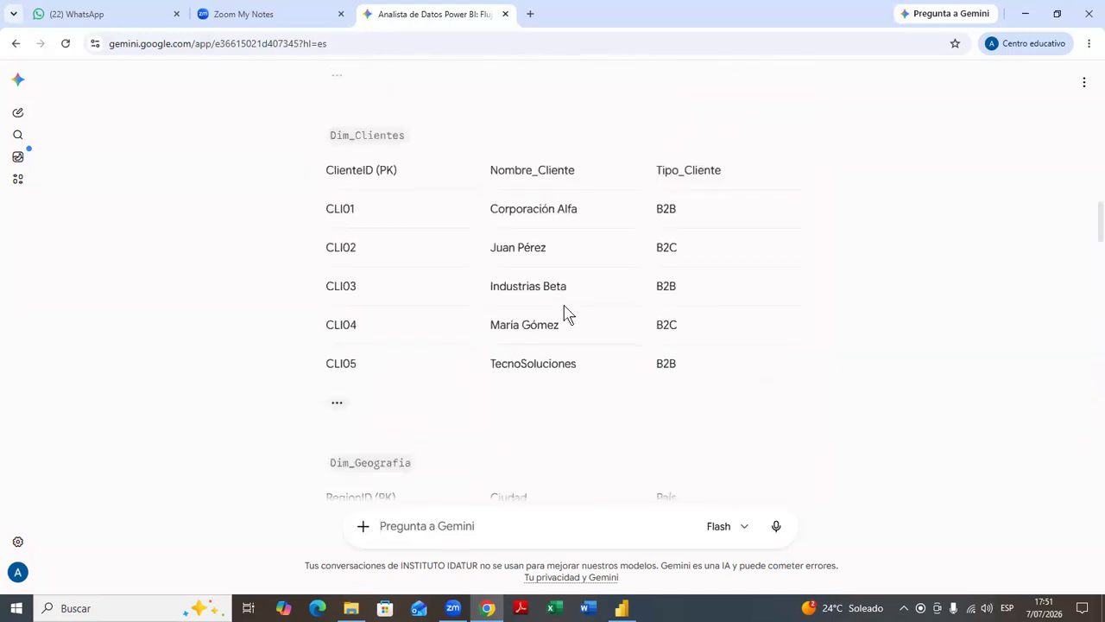
pyautogui.scroll(5, 564, 312)
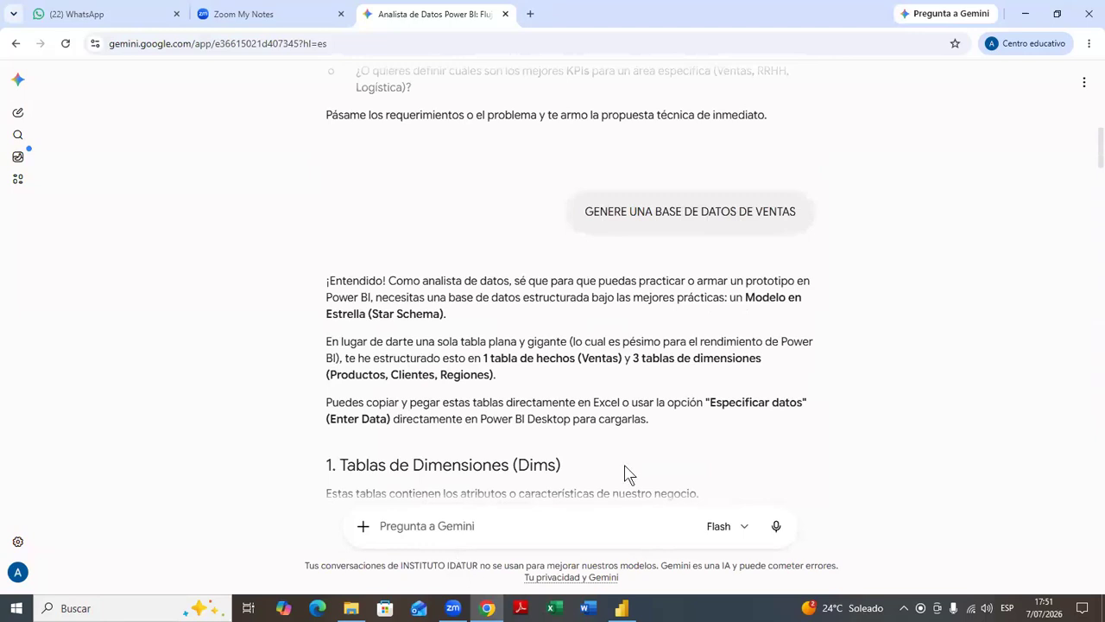
pyautogui.scroll(-20, 625, 474)
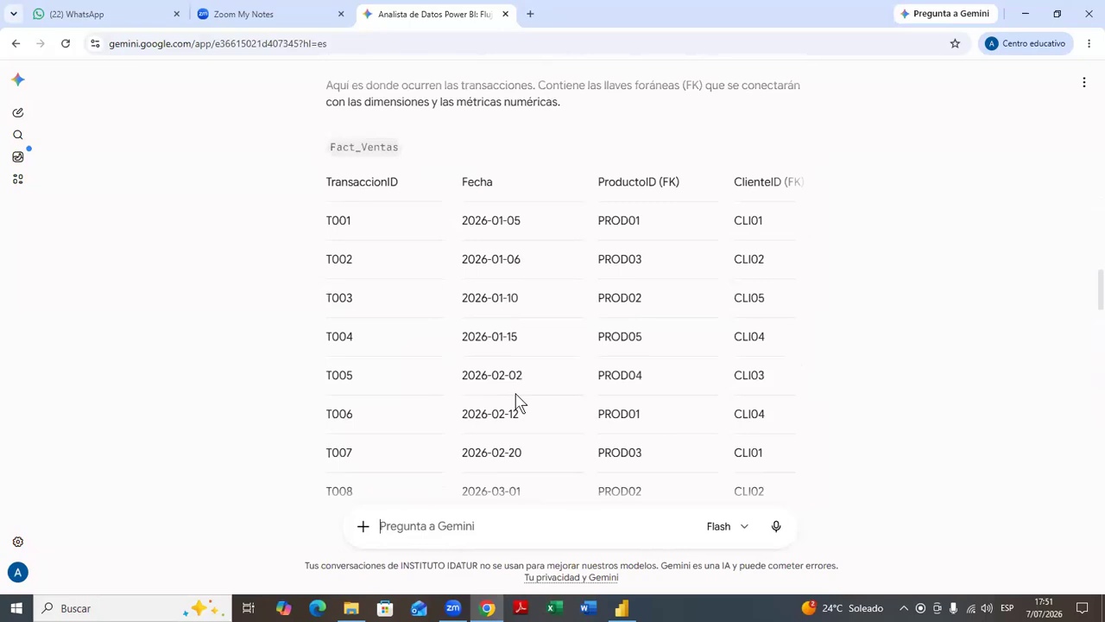
pyautogui.scroll(-20, 517, 401)
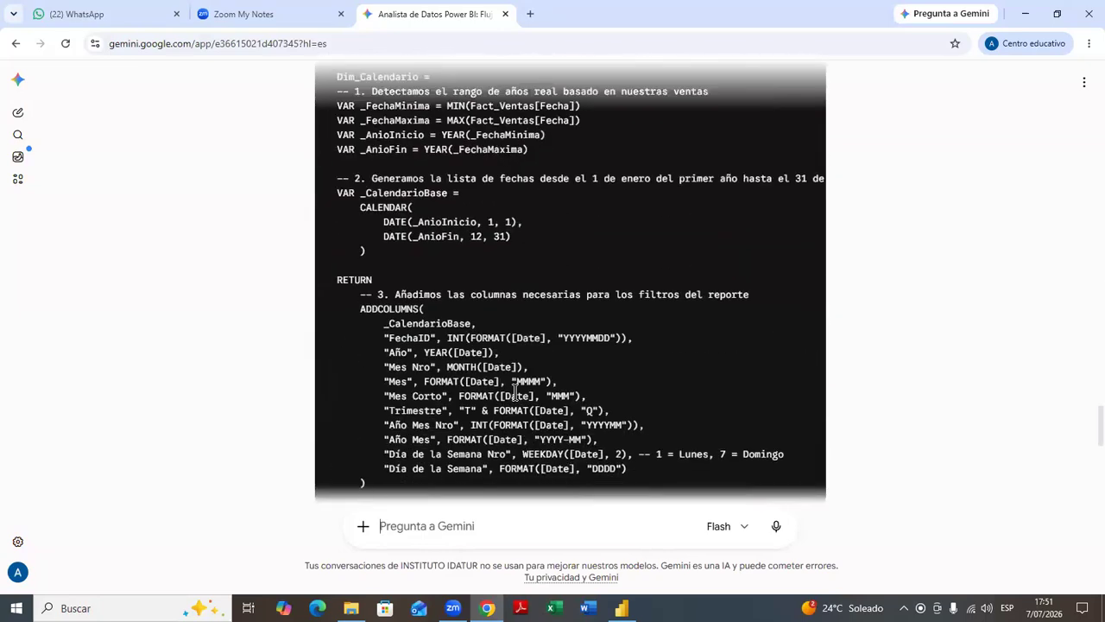
pyautogui.scroll(1, 514, 392)
pyautogui.scroll(-2, 515, 392)
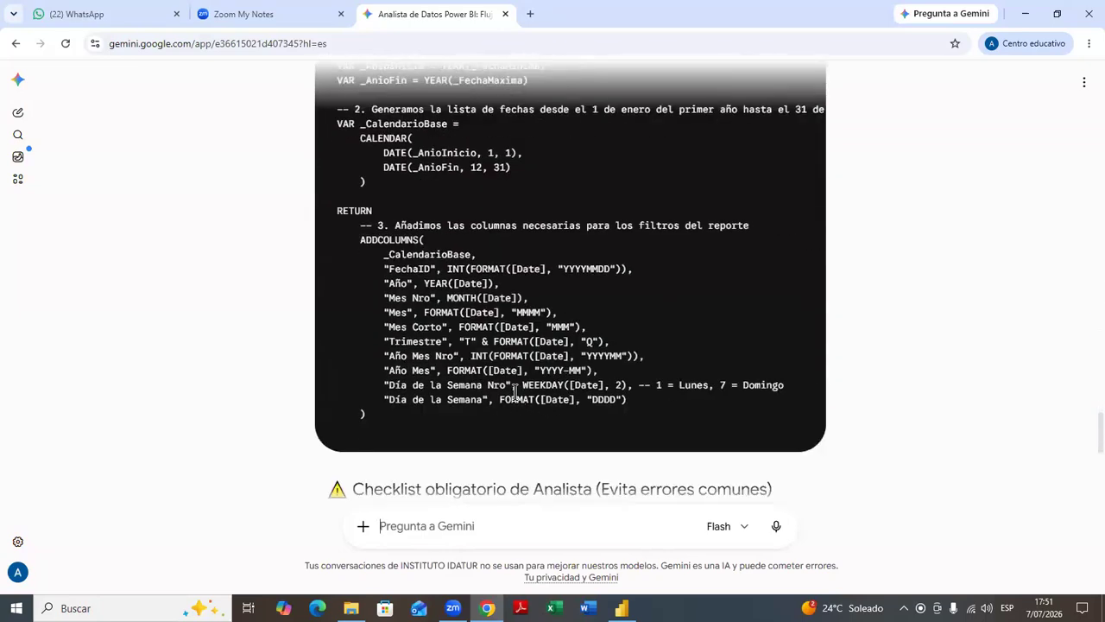
pyautogui.scroll(1, 560, 415)
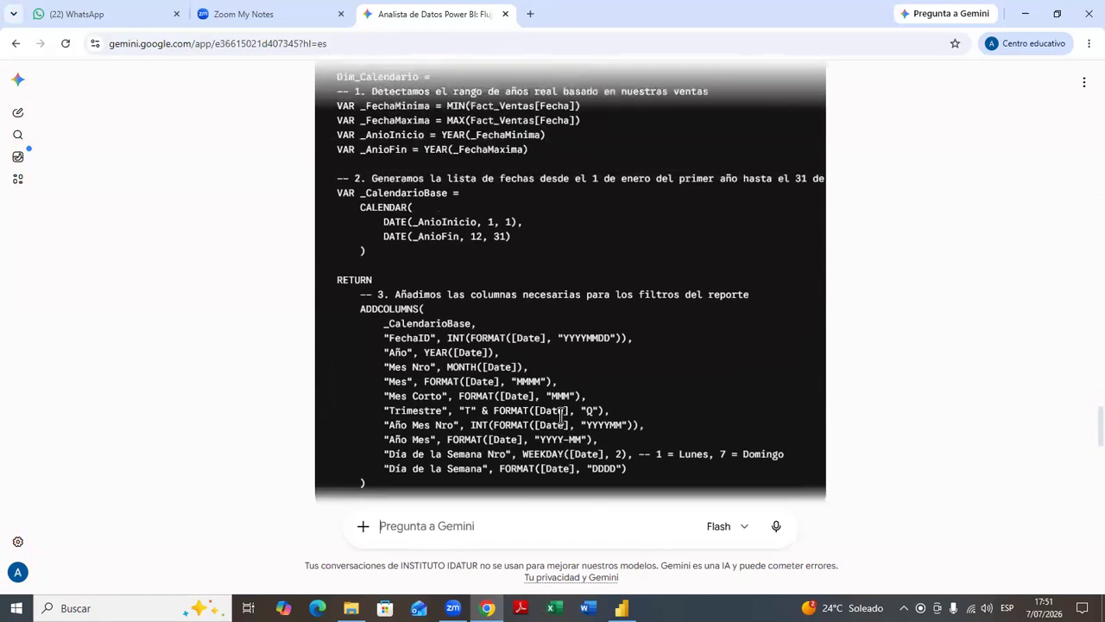
pyautogui.scroll(1, 560, 414)
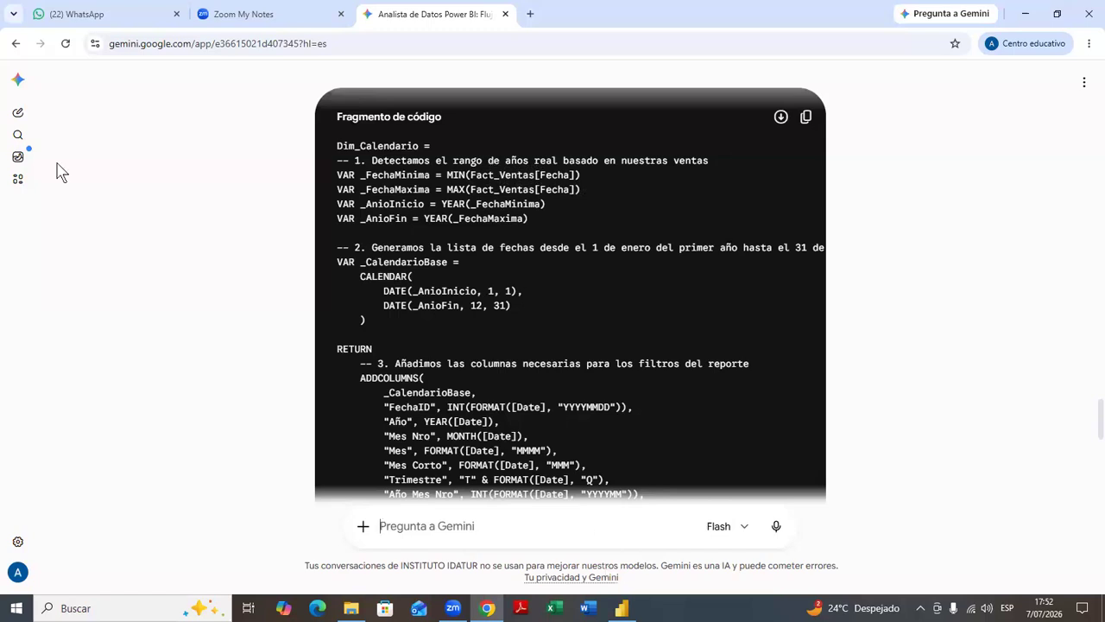
# - Switch to Power BI Desktop and show the model view, comparing its table relationships with Gemini's Dim_Calendario code
pyautogui.click(1025, 14)
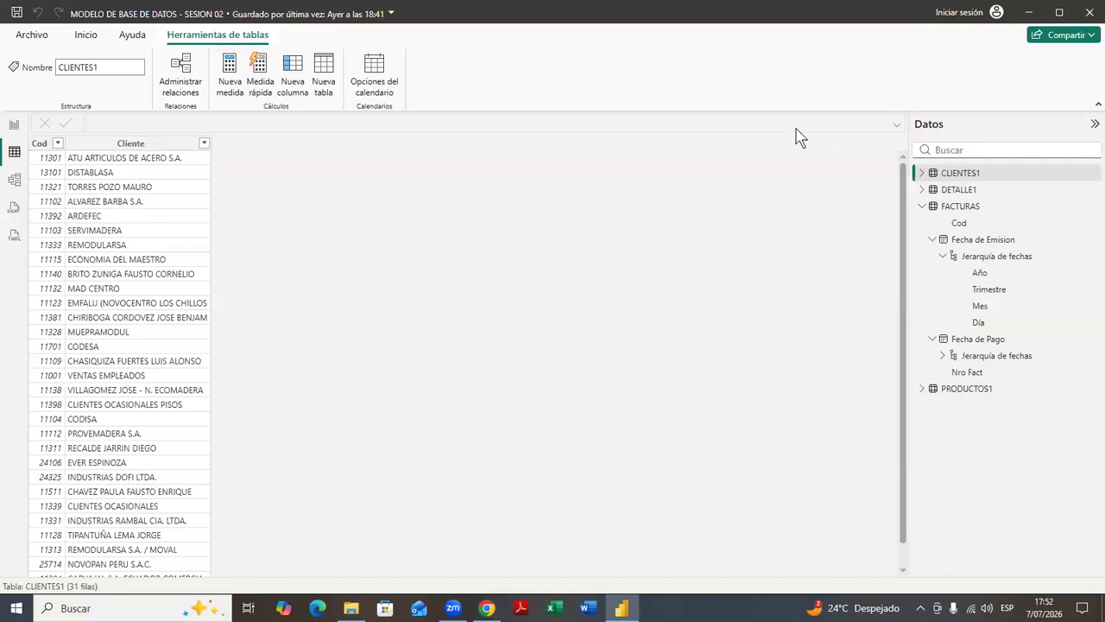
pyautogui.click(15, 182)
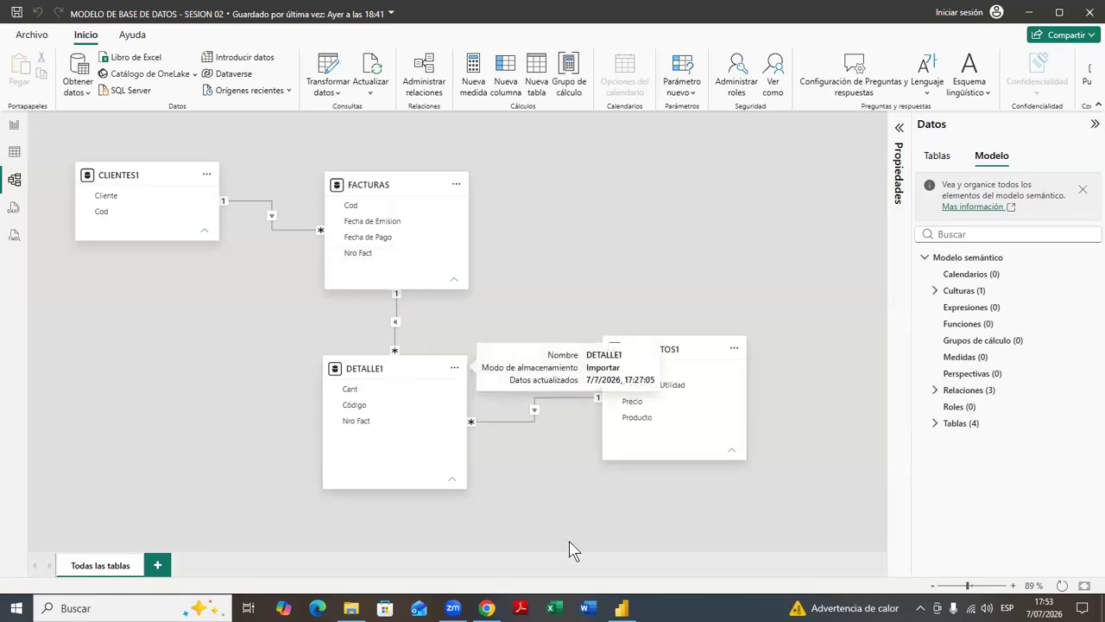
pyautogui.click(484, 608)
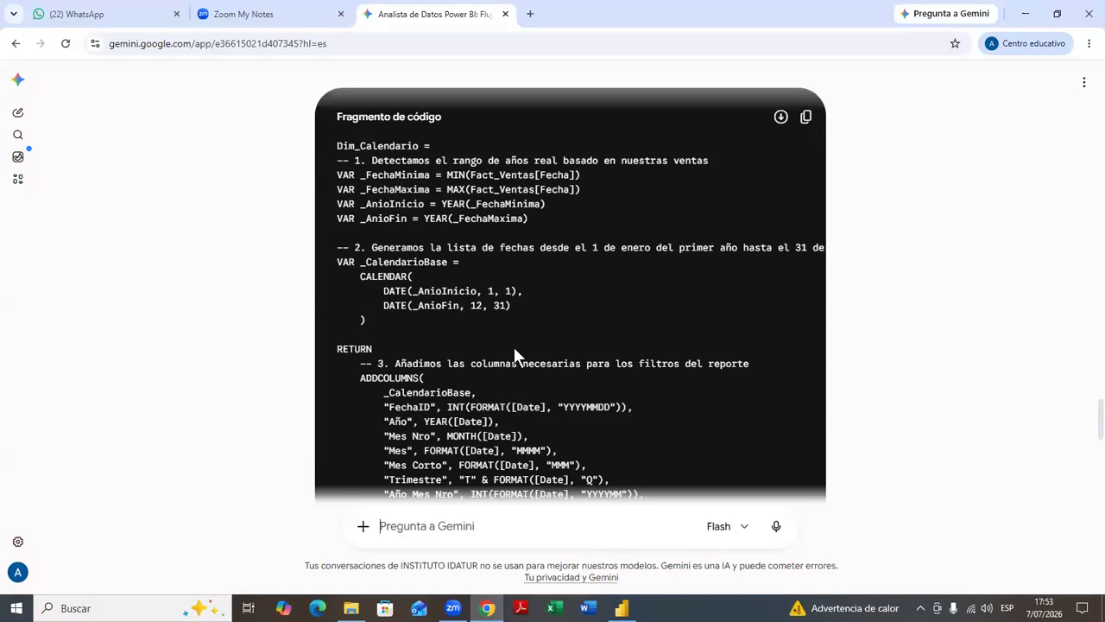
pyautogui.hotkey('alt', 'Tab')
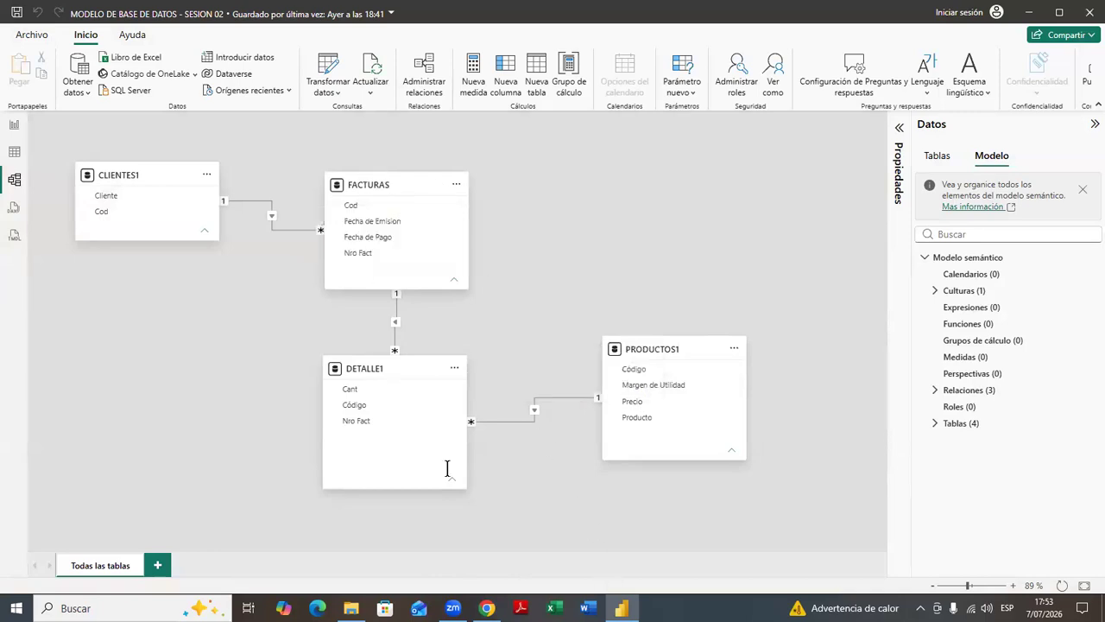
pyautogui.hotkey('alt', 'Tab')
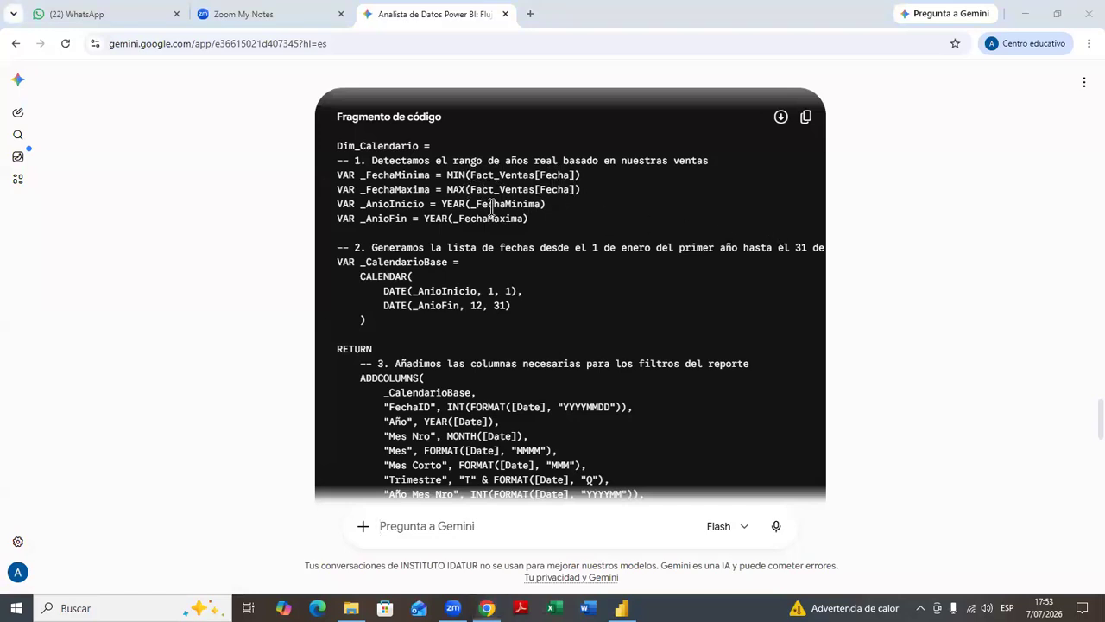
# - Examine the year, month, quarter and weekday columns in the ADDCOLUMNS section, up to the analyst checklist below the code
pyautogui.scroll(-3, 484, 286)
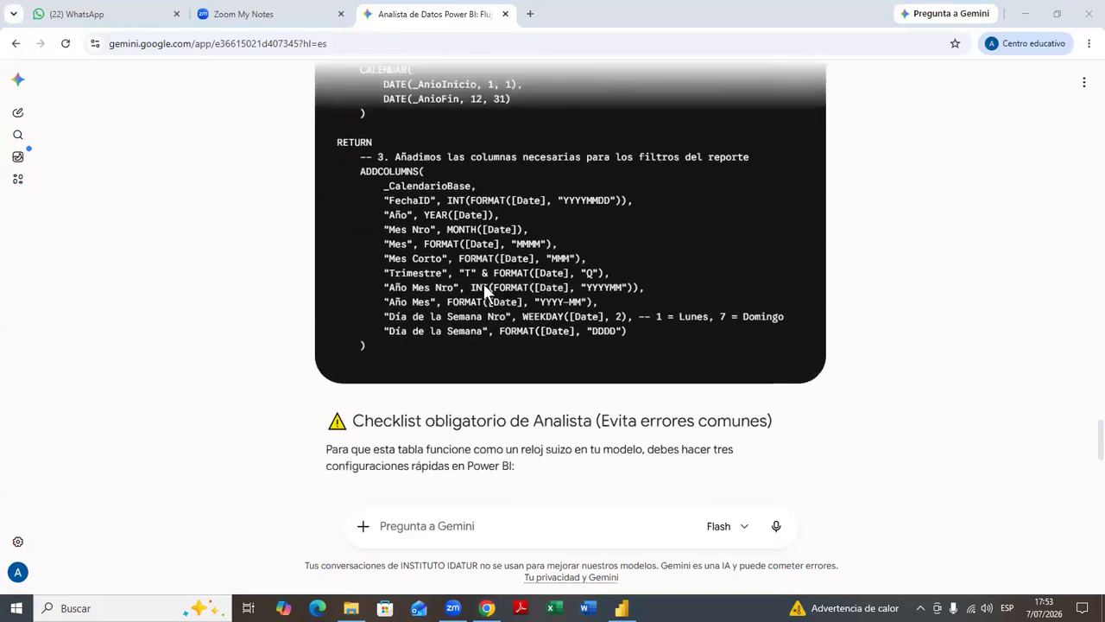
pyautogui.scroll(3, 484, 291)
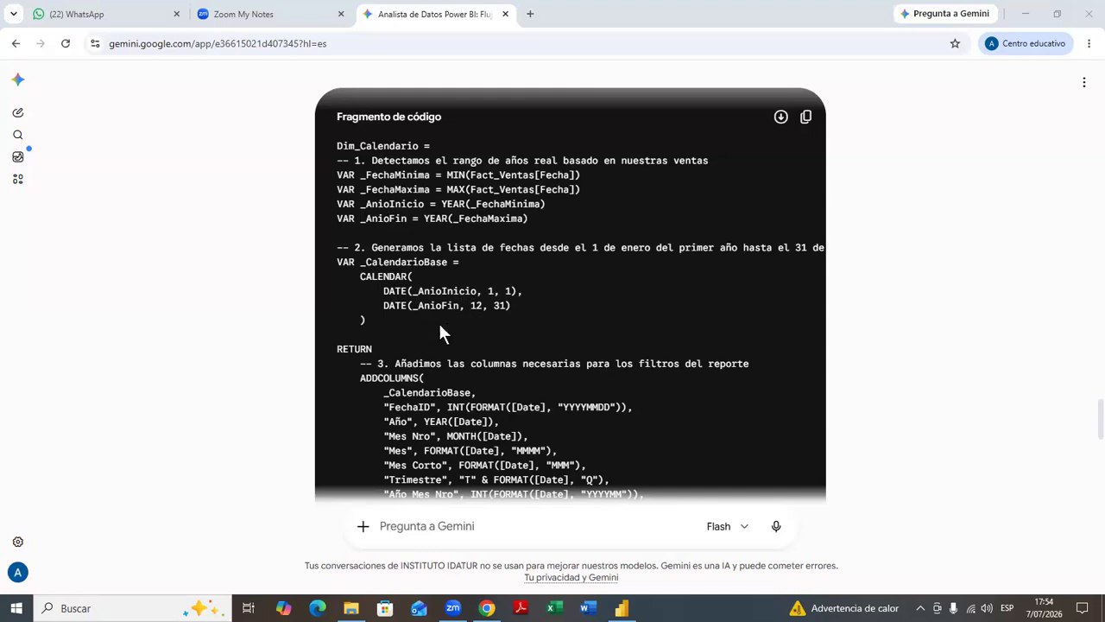
pyautogui.scroll(-1, 357, 354)
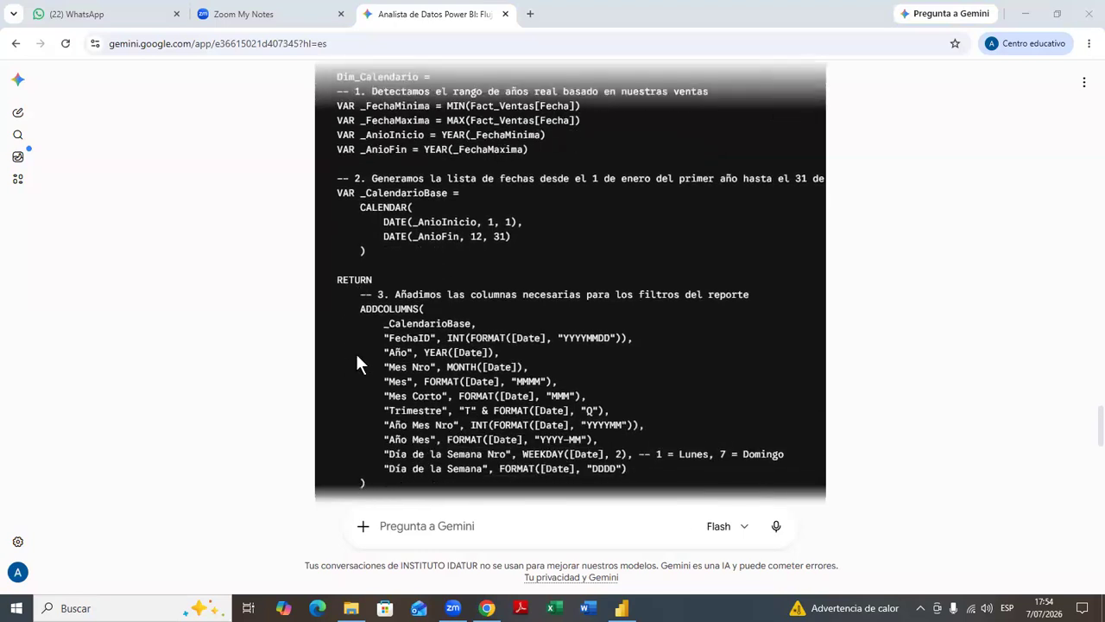
pyautogui.scroll(-1, 357, 356)
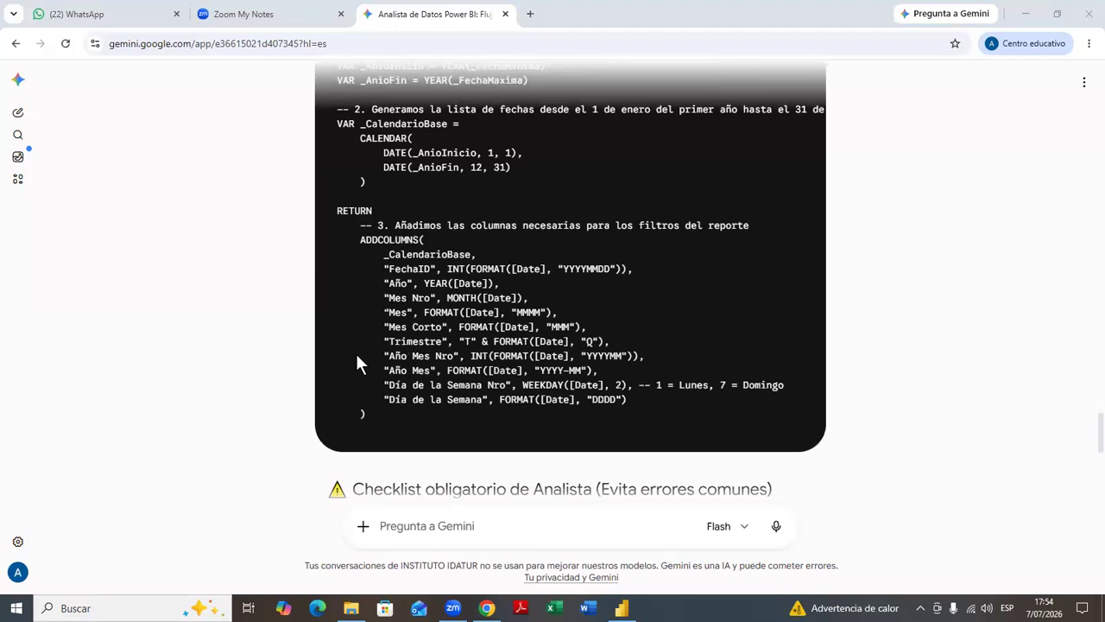
pyautogui.scroll(1, 356, 353)
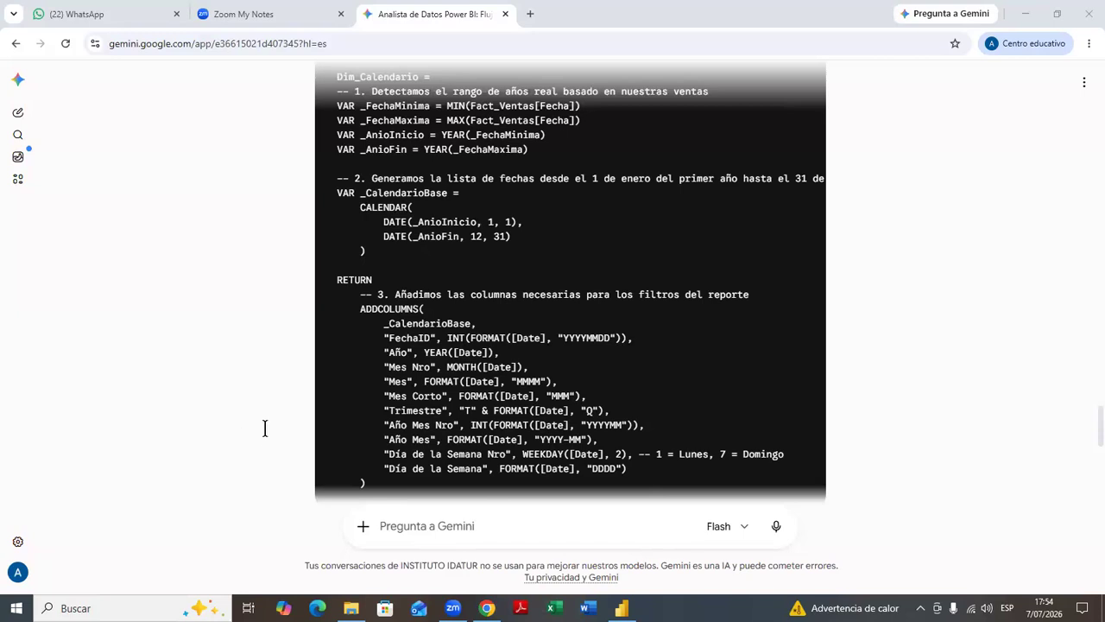
pyautogui.scroll(-1, 514, 381)
pyautogui.scroll(1, 514, 381)
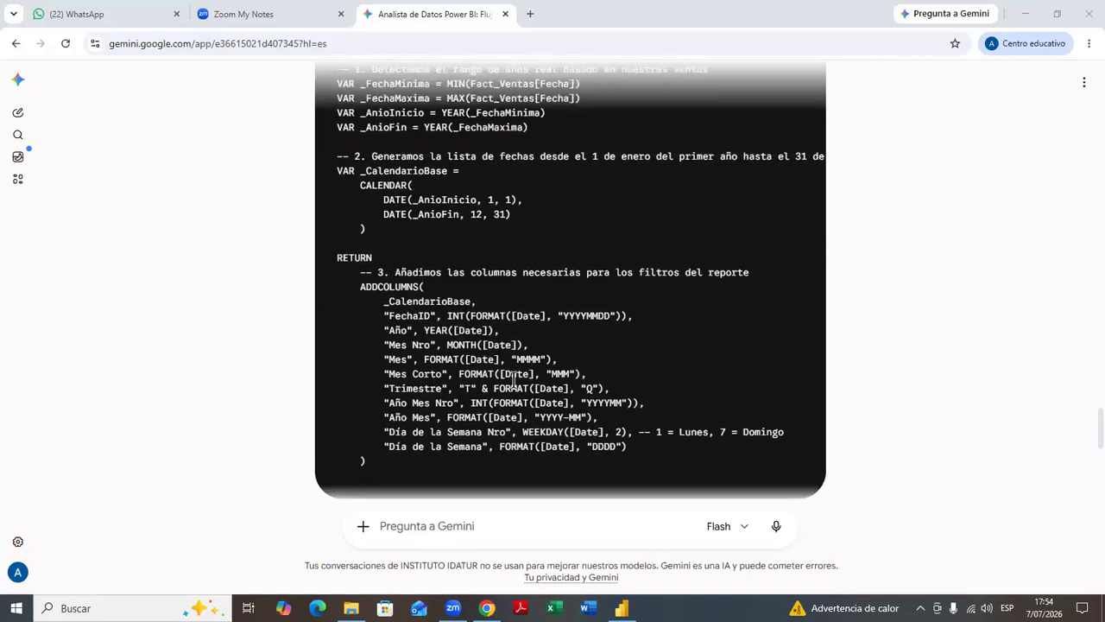
pyautogui.scroll(-1, 513, 380)
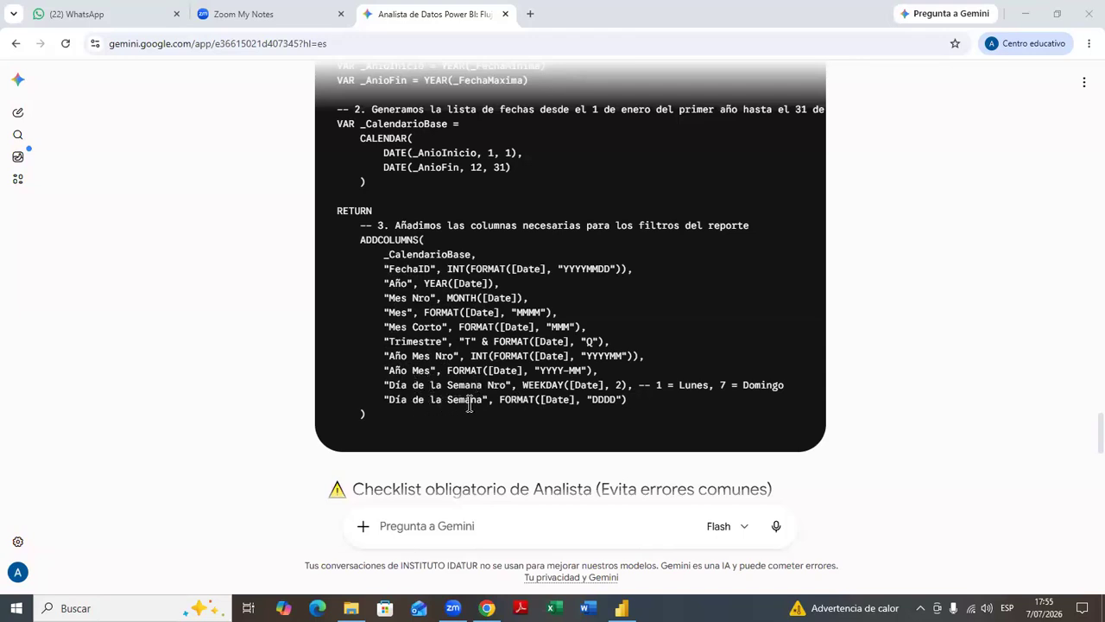
pyautogui.scroll(-3, 488, 401)
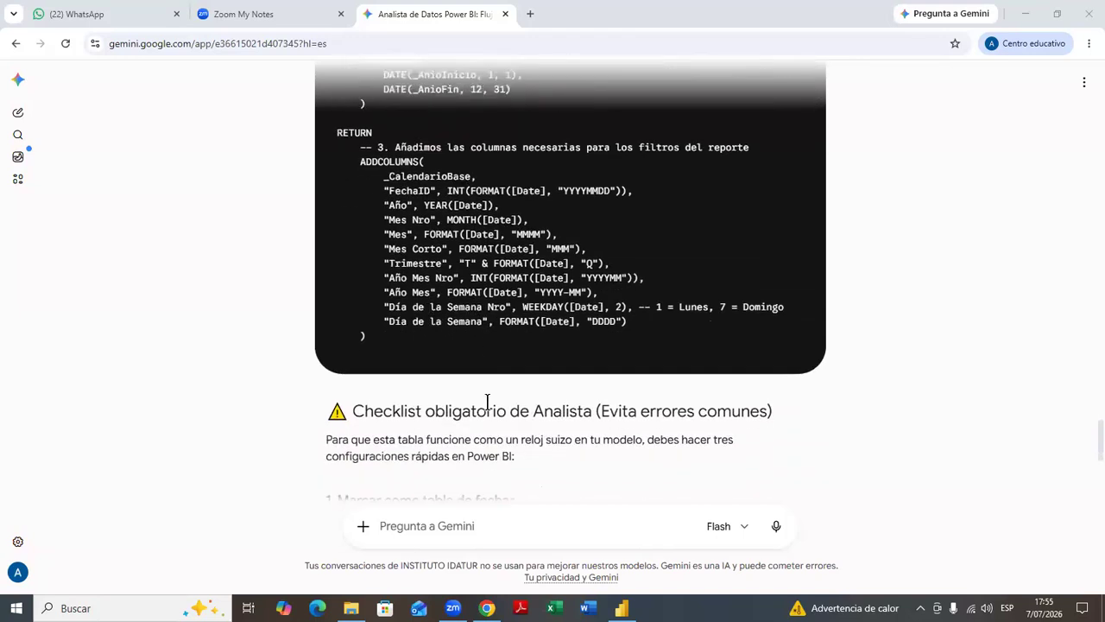
# - Review the Dim_Calendario code again, from the minimum and maximum date variables through the CALENDAR base to the ADDCOLUMNS columns
pyautogui.scroll(4, 488, 401)
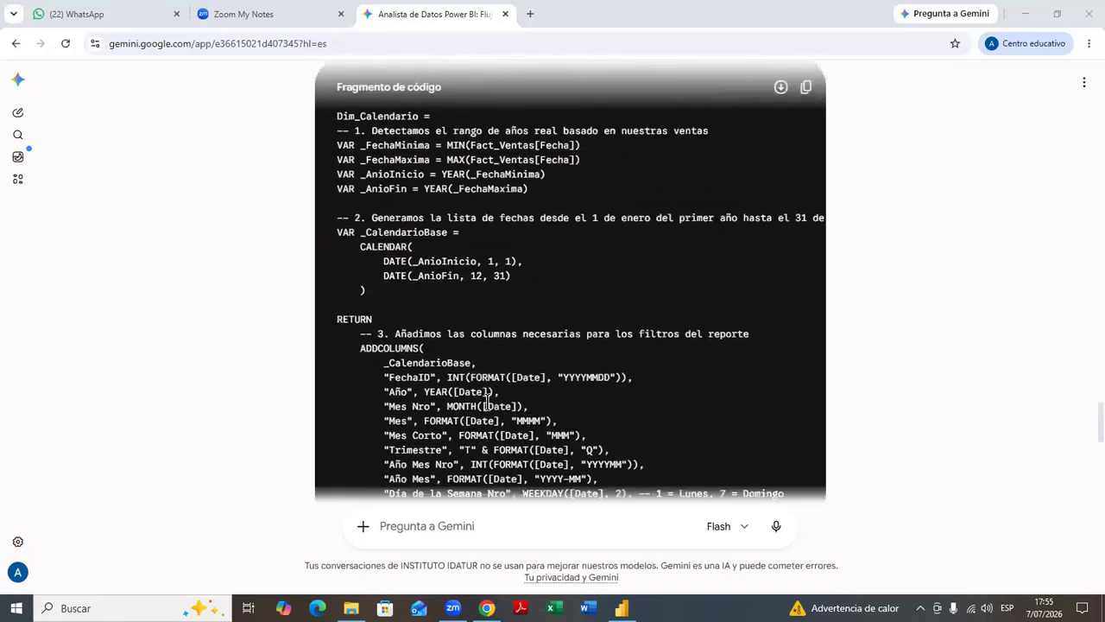
pyautogui.scroll(1, 488, 402)
pyautogui.scroll(-1, 488, 402)
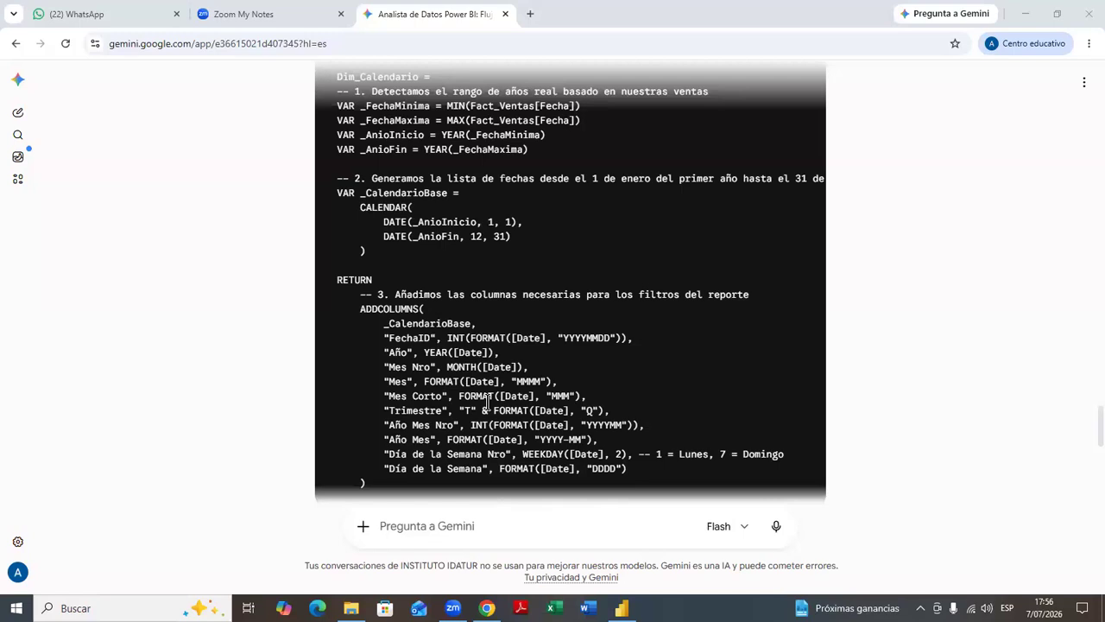
pyautogui.scroll(2, 514, 335)
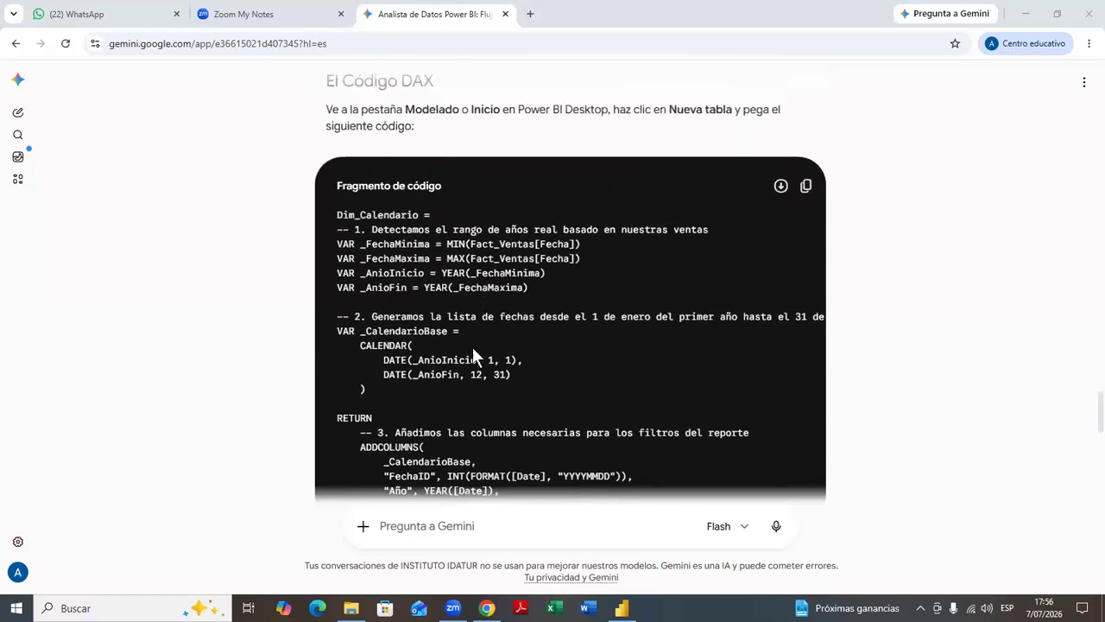
pyautogui.scroll(-2, 472, 348)
pyautogui.scroll(-1, 473, 348)
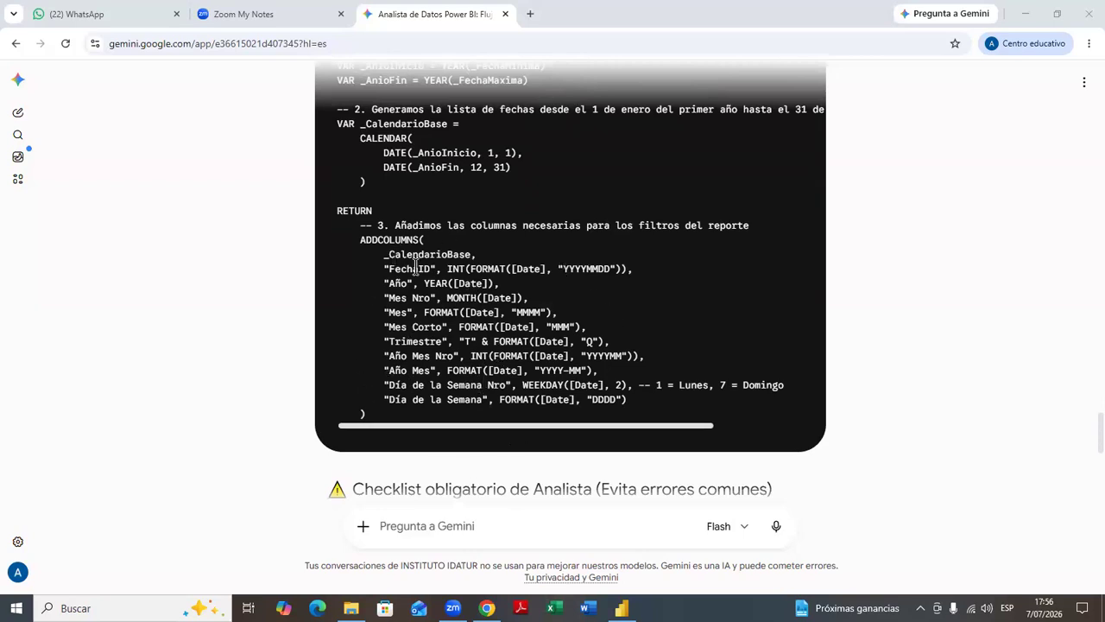
pyautogui.scroll(2, 416, 267)
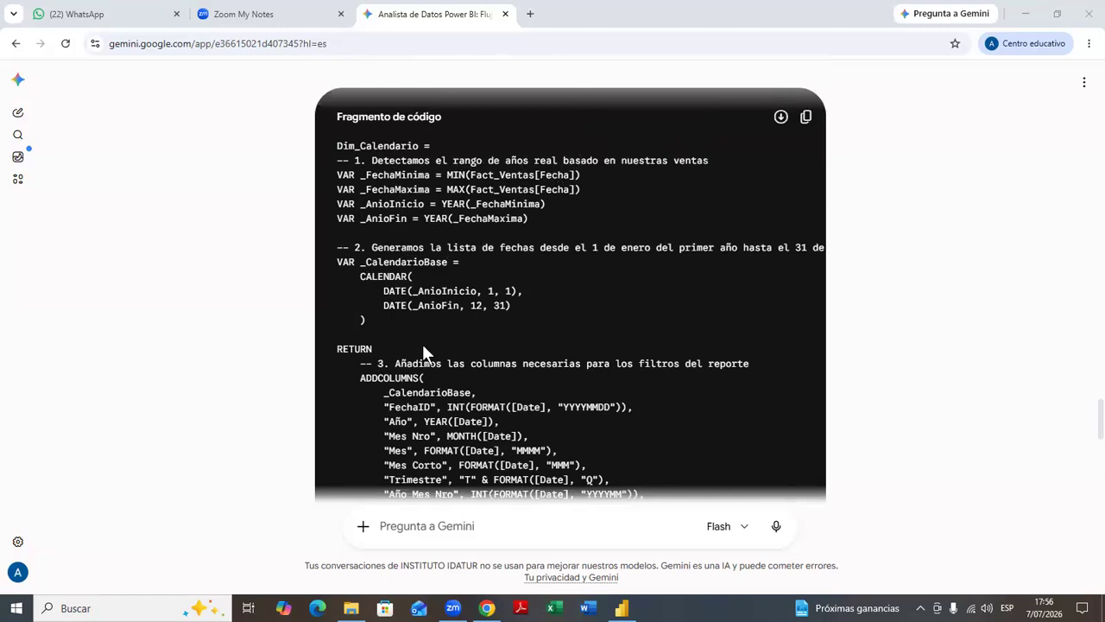
pyautogui.scroll(-3, 423, 351)
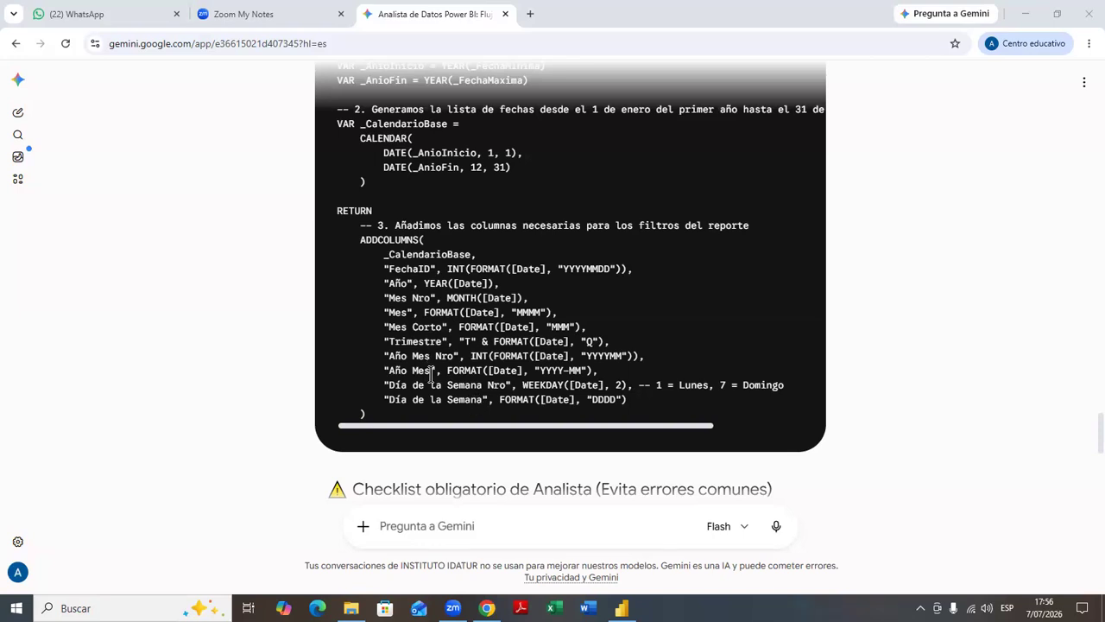
pyautogui.moveTo(486, 425); pyautogui.dragTo(457, 429)
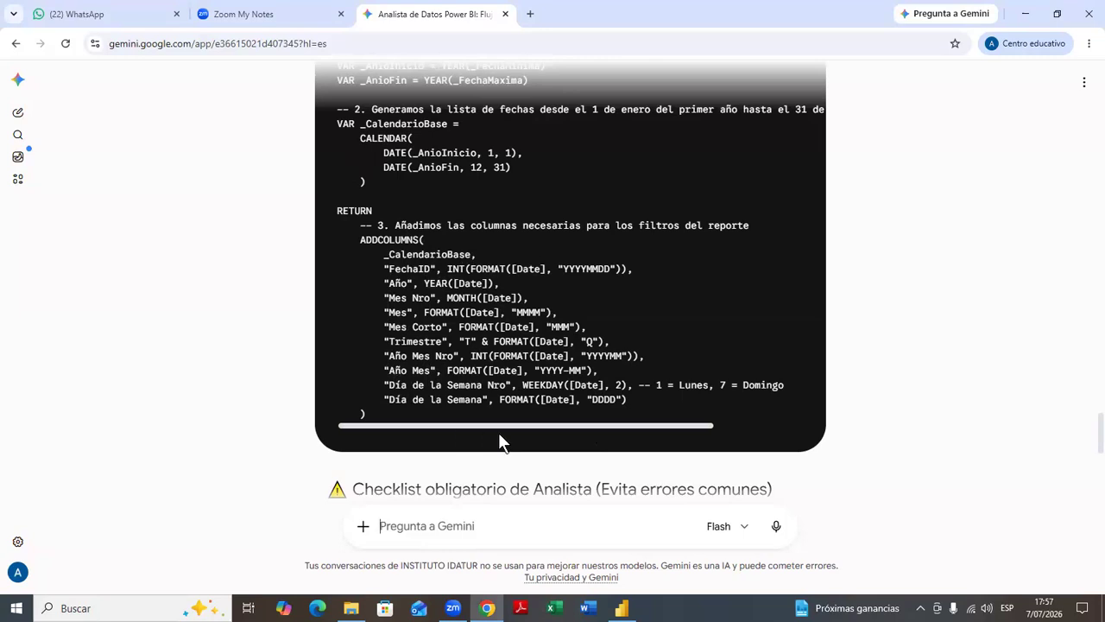
# - Copy the complete Dim_Calendario code from Gemini's reply and switch to Power BI Desktop
pyautogui.scroll(3, 624, 363)
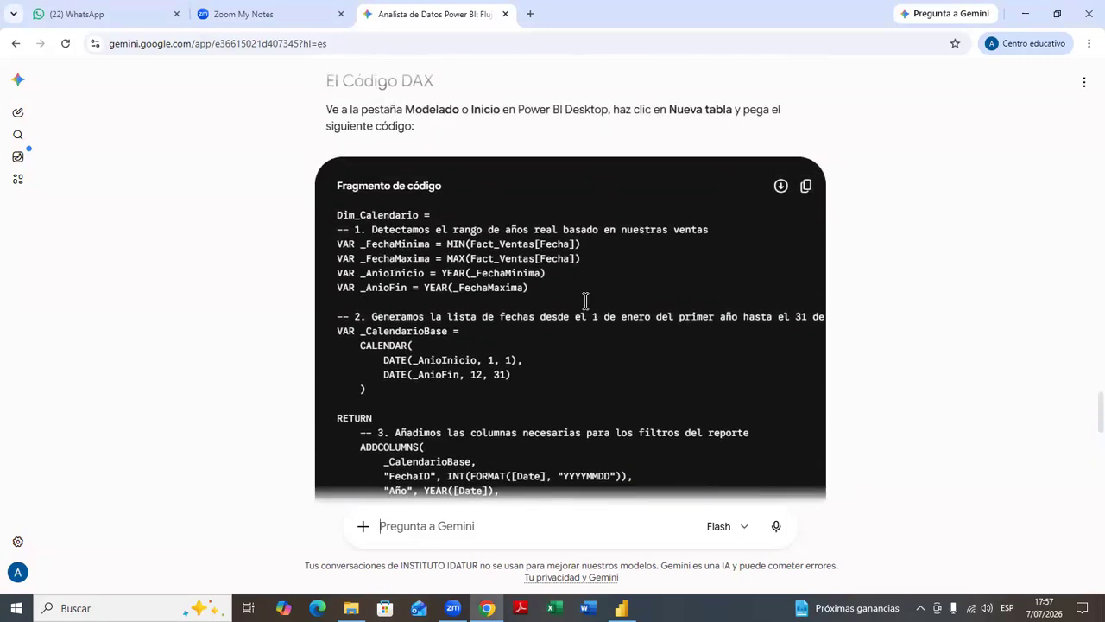
pyautogui.click(804, 190)
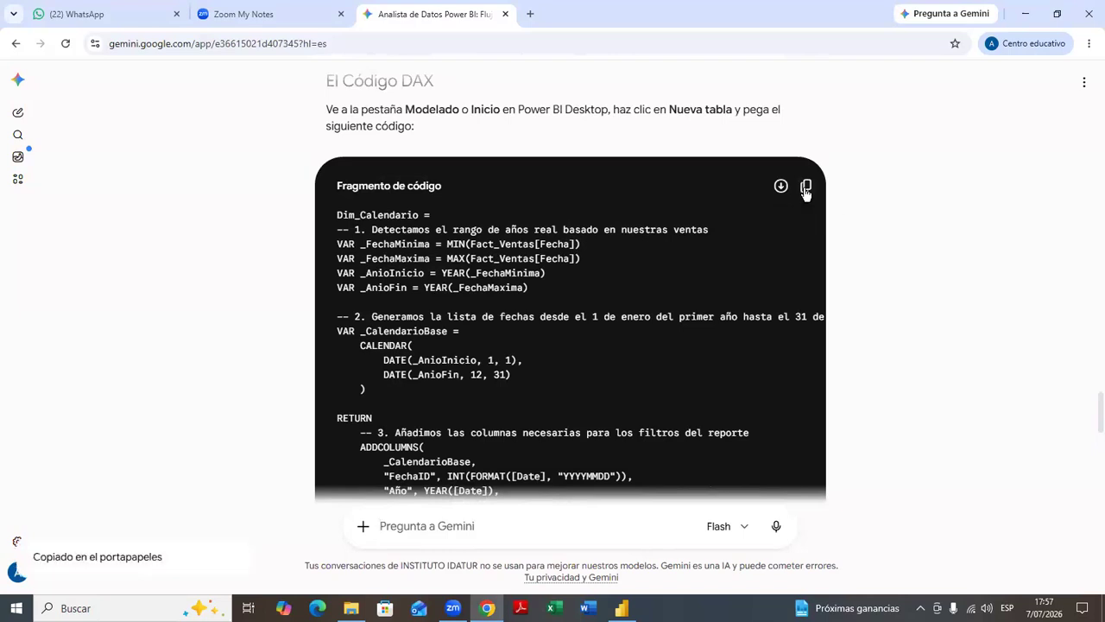
pyautogui.click(806, 192)
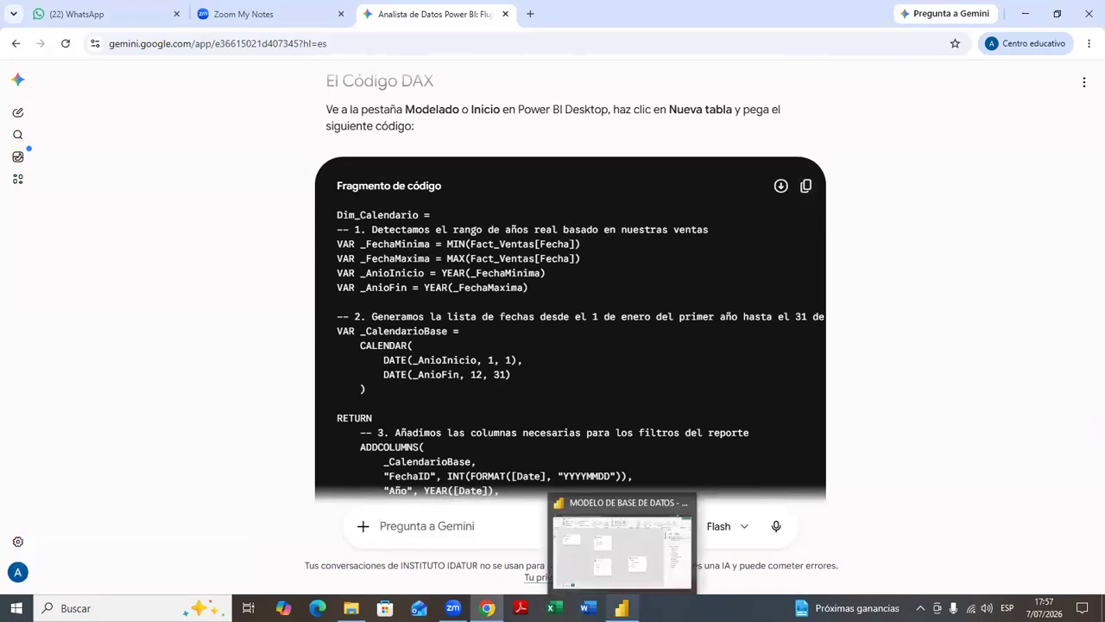
pyautogui.click(622, 608)
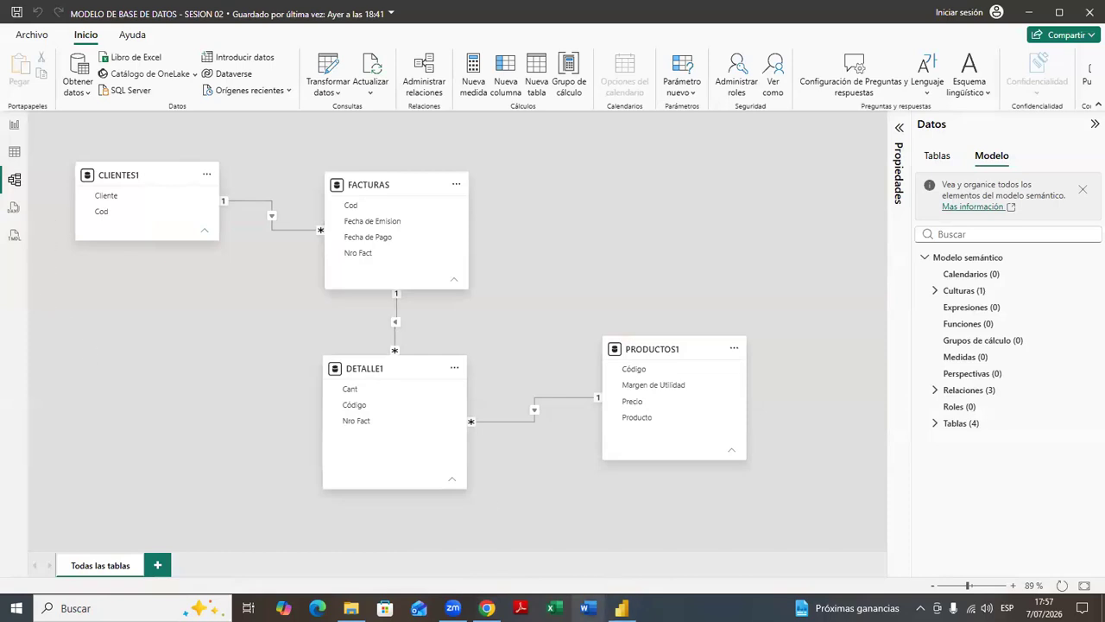
pyautogui.click(487, 608)
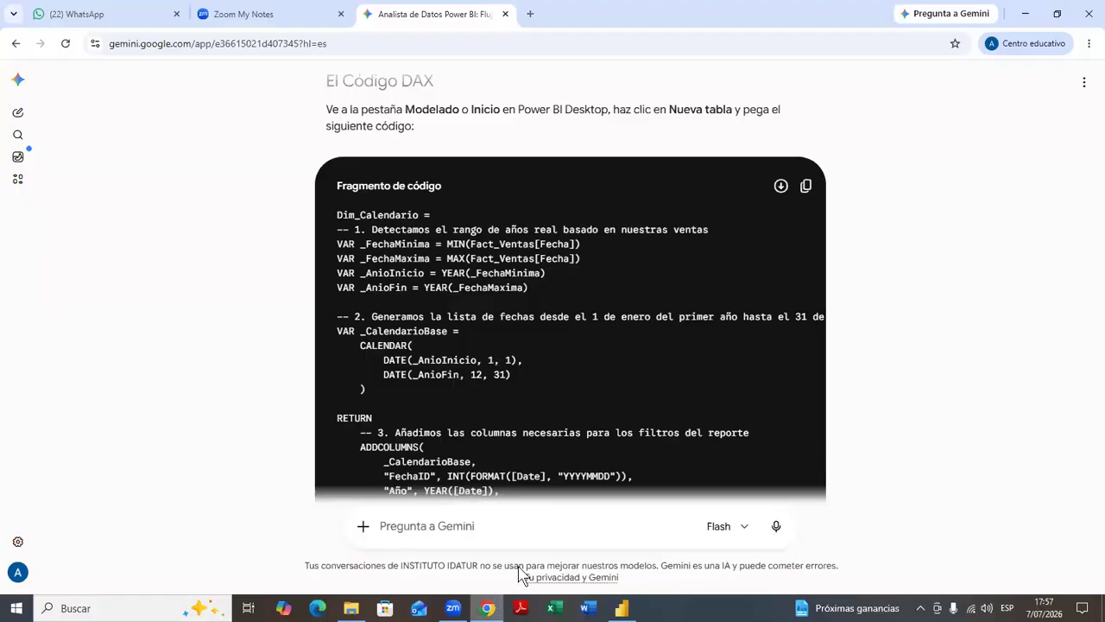
pyautogui.click(805, 186)
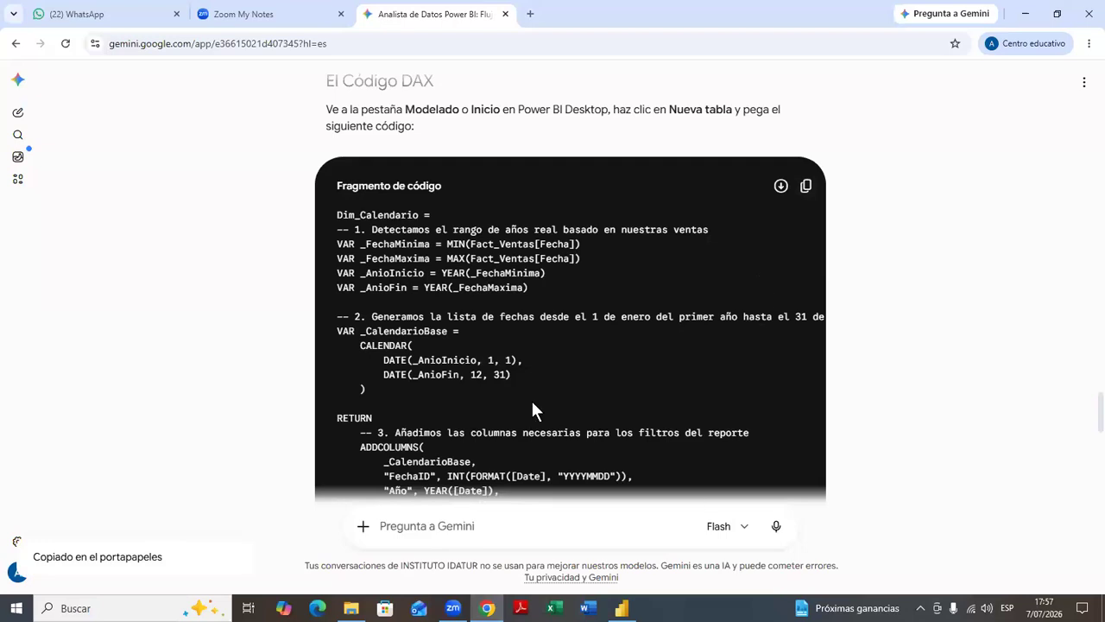
pyautogui.hotkey('alt', 'Tab')
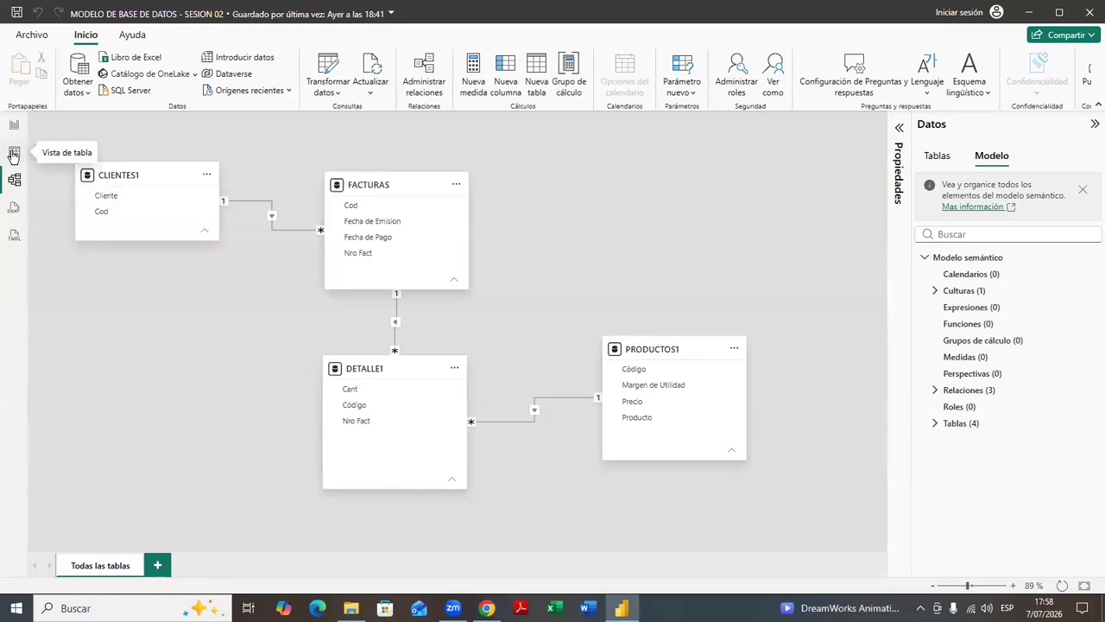
# - Create a new calculated table from the table view and replace its default formula with the copied Dim_Calendario code
pyautogui.click(14, 154)
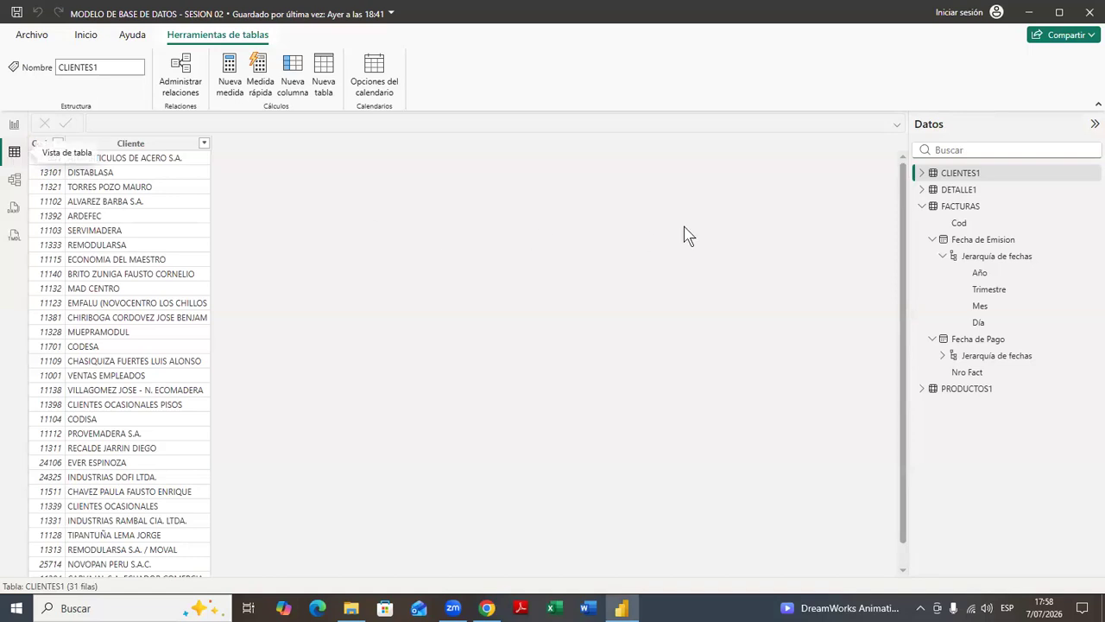
pyautogui.click(922, 207)
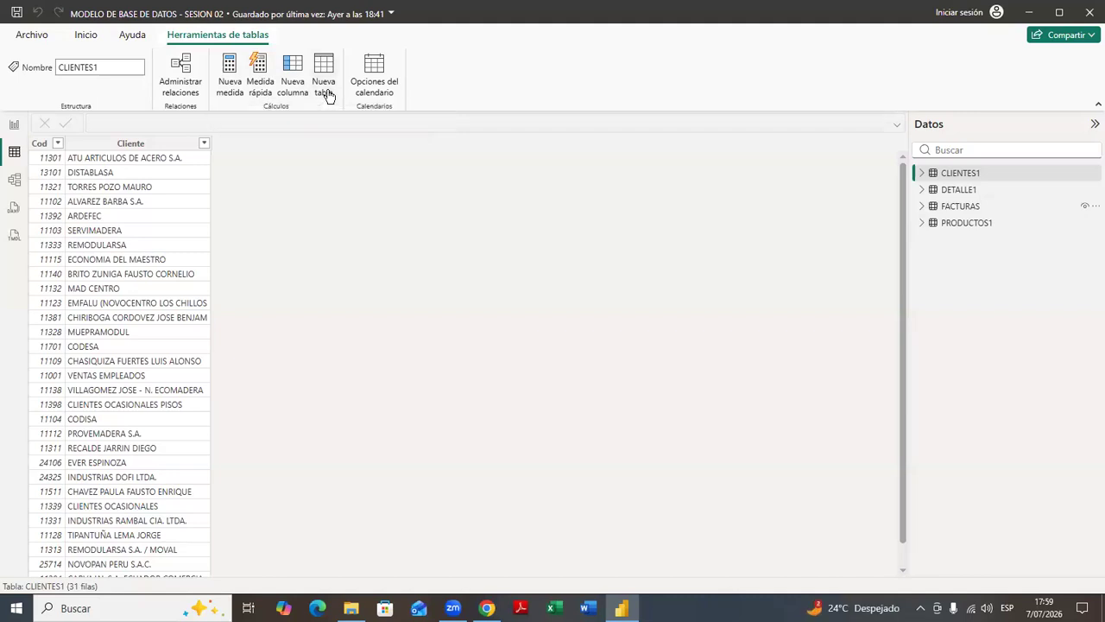
pyautogui.click(326, 95)
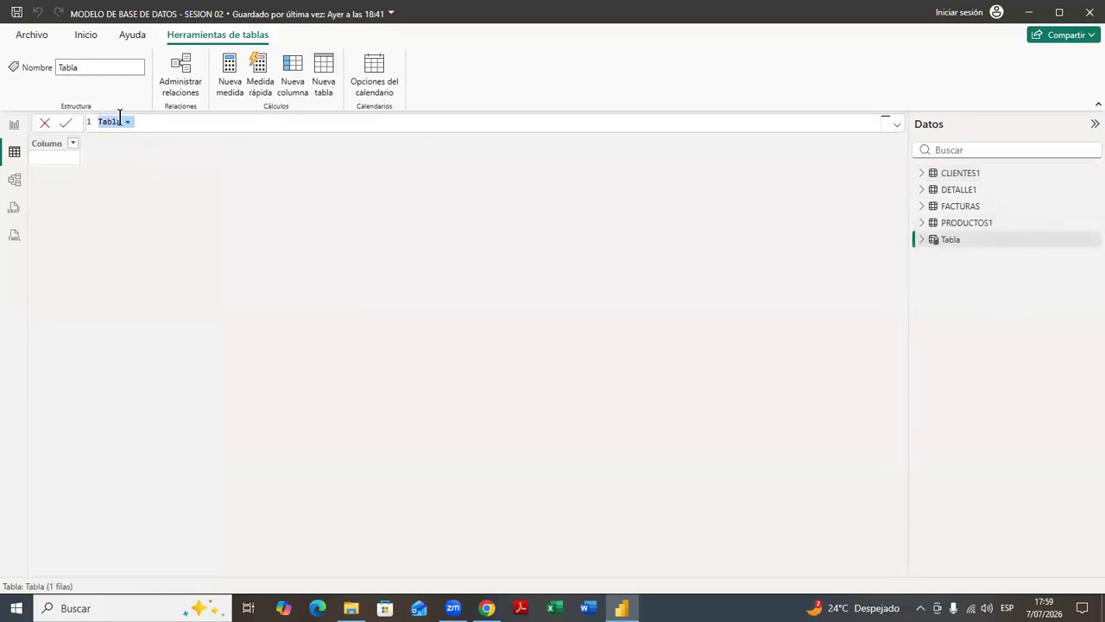
pyautogui.scroll(3, 129, 123)
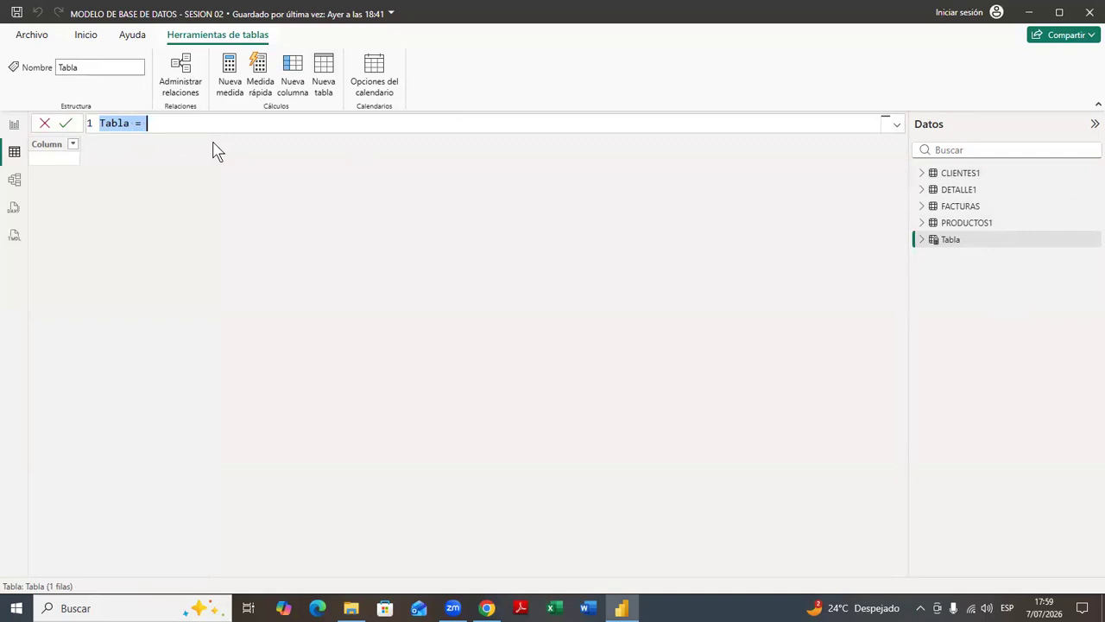
pyautogui.press('BackSpace')
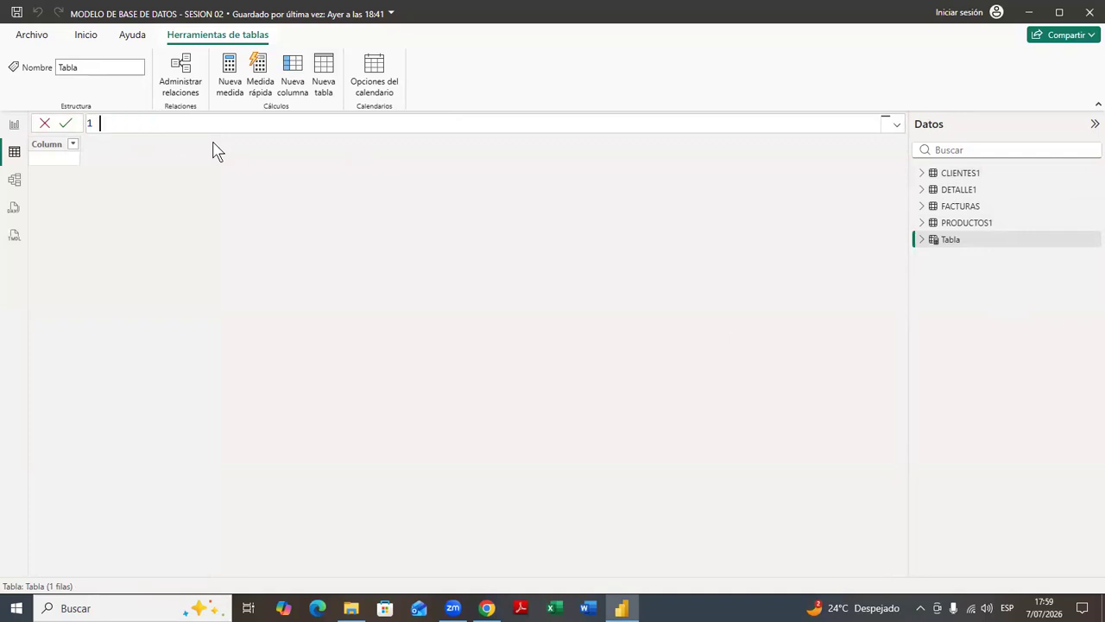
pyautogui.hotkey('ctrl', 'v')
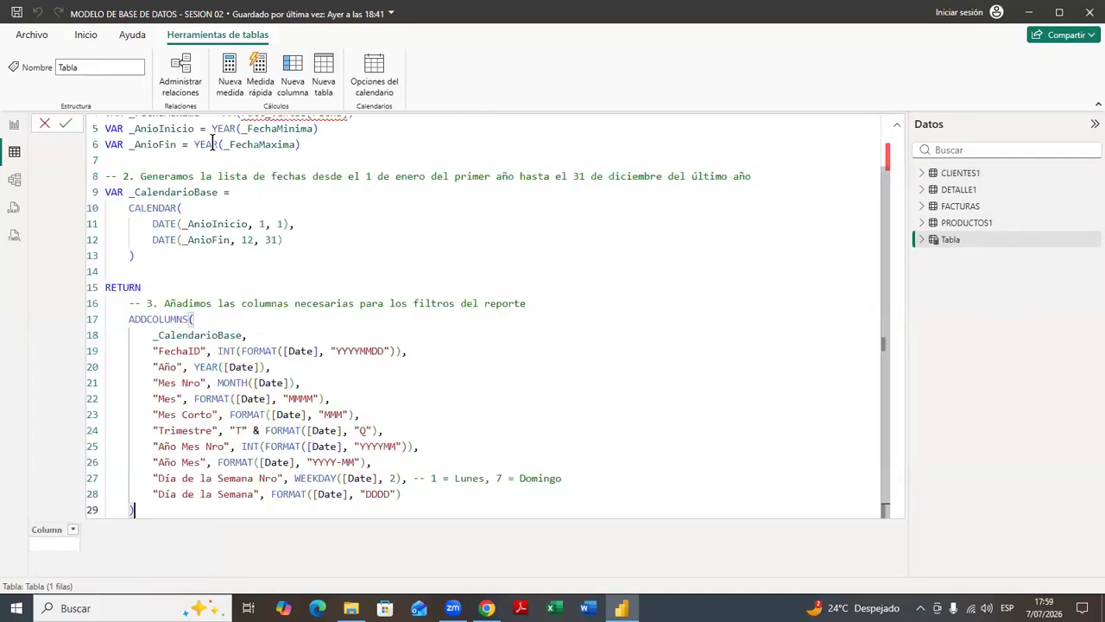
pyautogui.keyDown('ctrl'); pyautogui.scroll(-2, 257, 213); pyautogui.keyUp('ctrl')
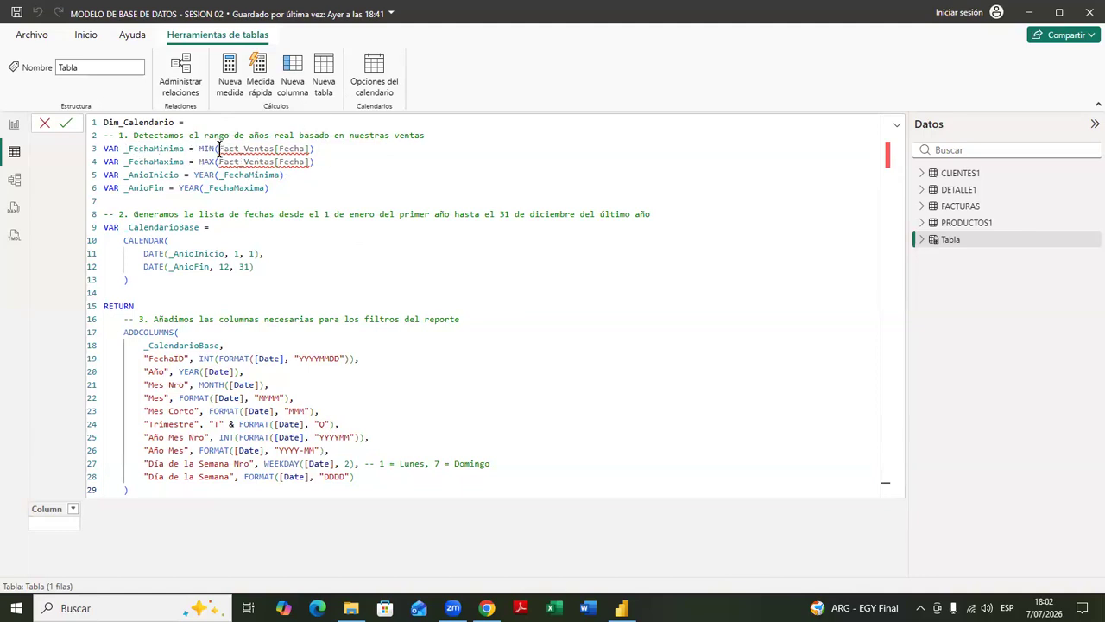
# - Replace Fact_Ventas[Fecha] inside the MIN function of _FechaMinima with FACTURAS[Fecha de Emision]
pyautogui.moveTo(231, 155)
pyautogui.moveTo(268, 148)
pyautogui.click(310, 148)
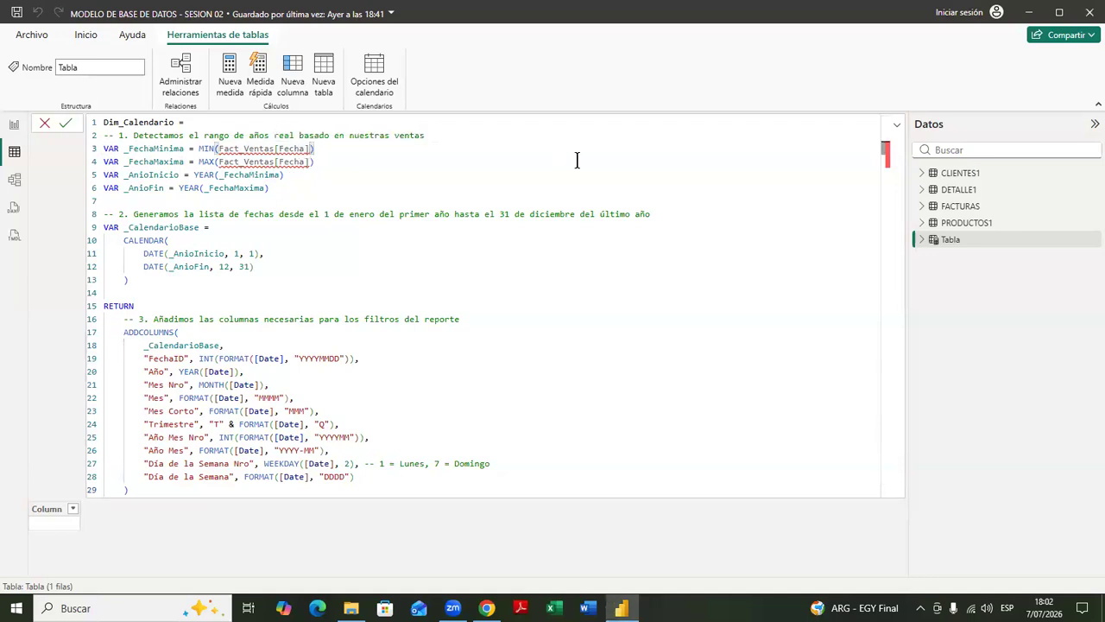
pyautogui.press('BackSpace')
pyautogui.press('BackSpace')
pyautogui.press('BackSpace')
pyautogui.press('BackSpace')
pyautogui.press('BackSpace')
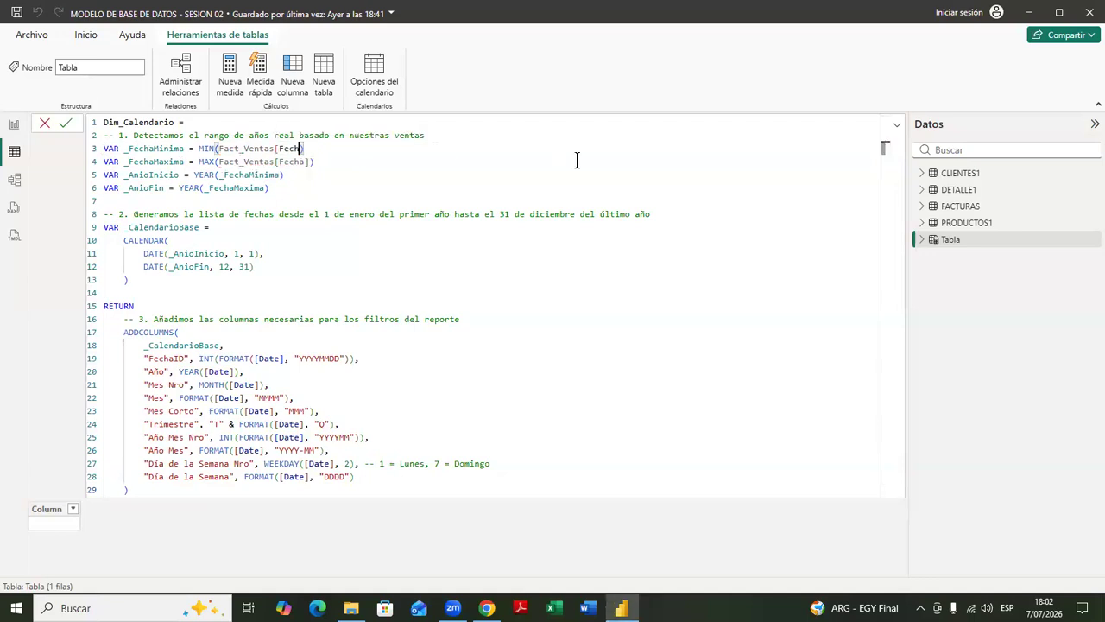
pyautogui.press('BackSpace')
pyautogui.press('BackSpace')
pyautogui.press('BackSpace')
pyautogui.press('BackSpace')
pyautogui.press('BackSpace')
pyautogui.press('BackSpace')
pyautogui.press('BackSpace')
pyautogui.press('BackSpace')
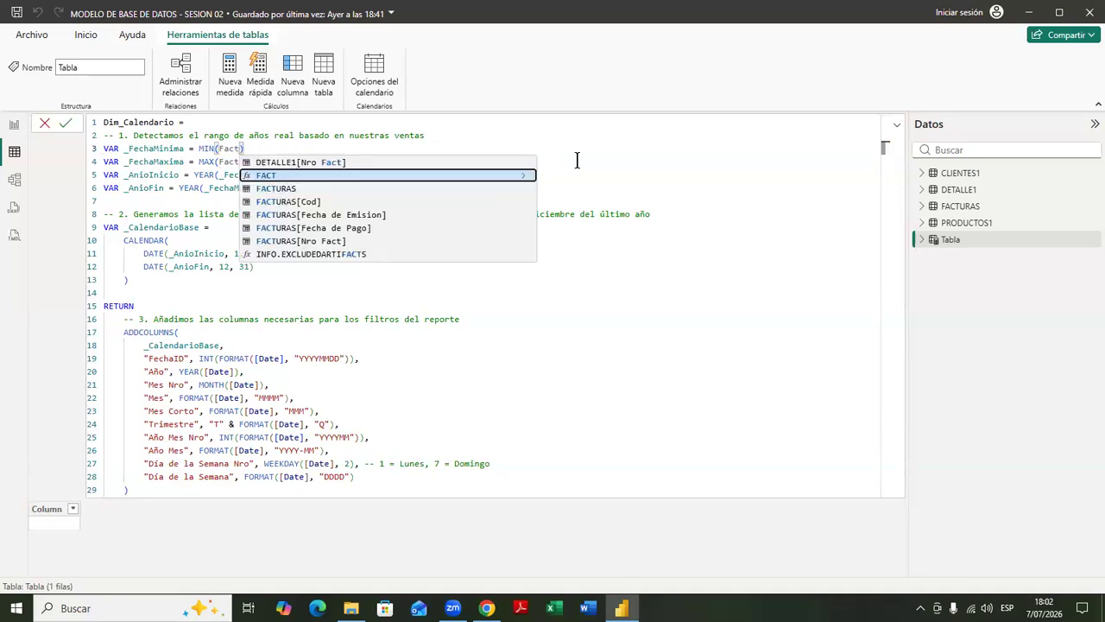
pyautogui.press('BackSpace')
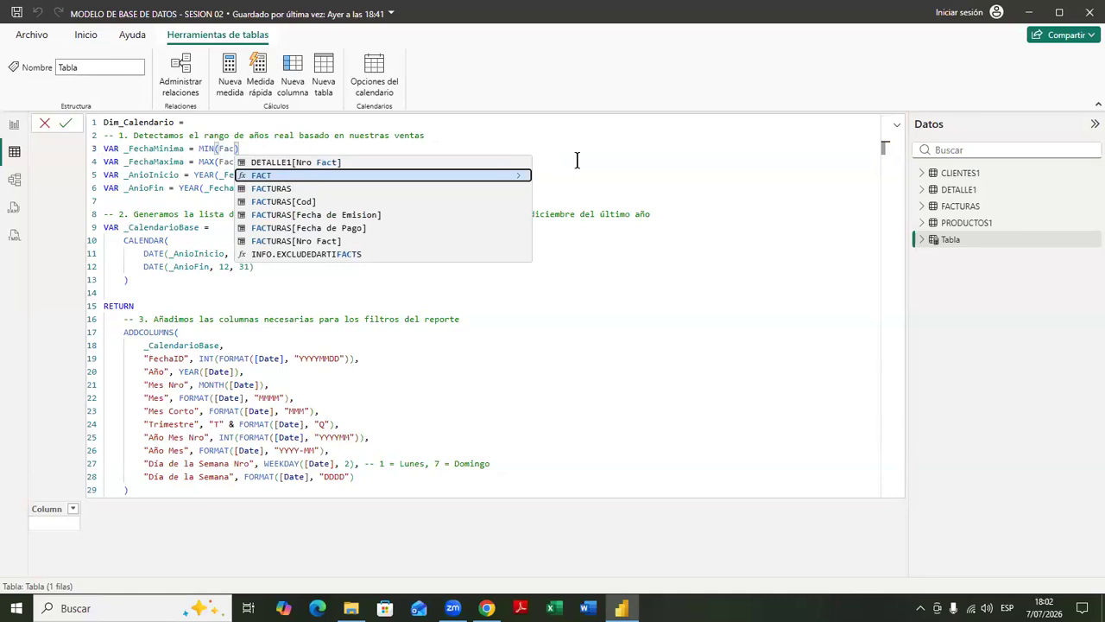
pyautogui.press('Down')
pyautogui.press('Down')
pyautogui.press('Down')
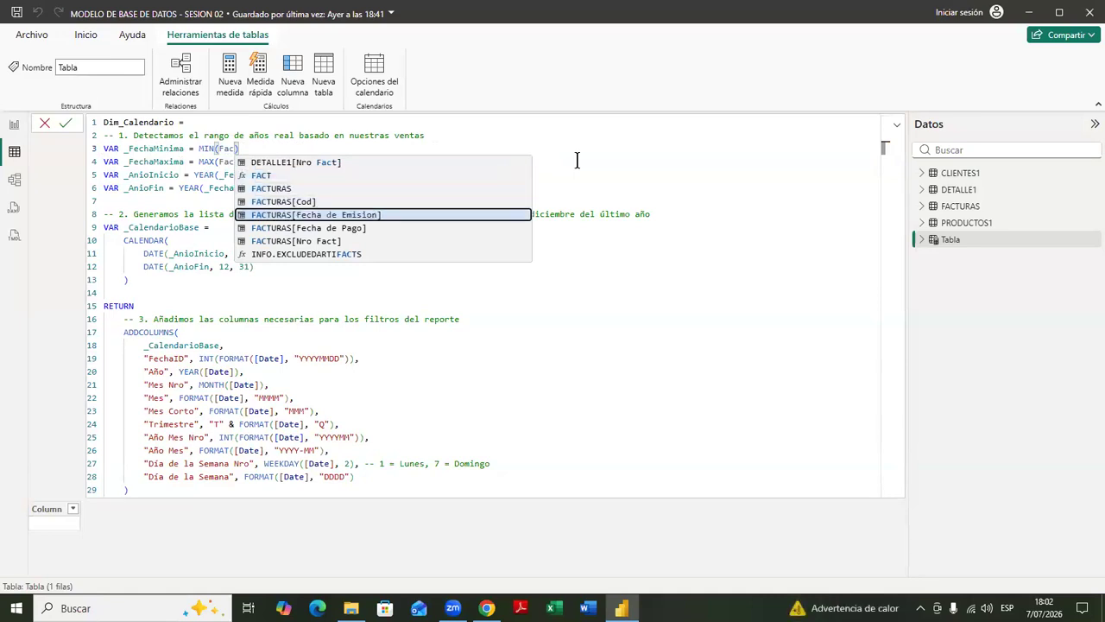
pyautogui.press('Tab')
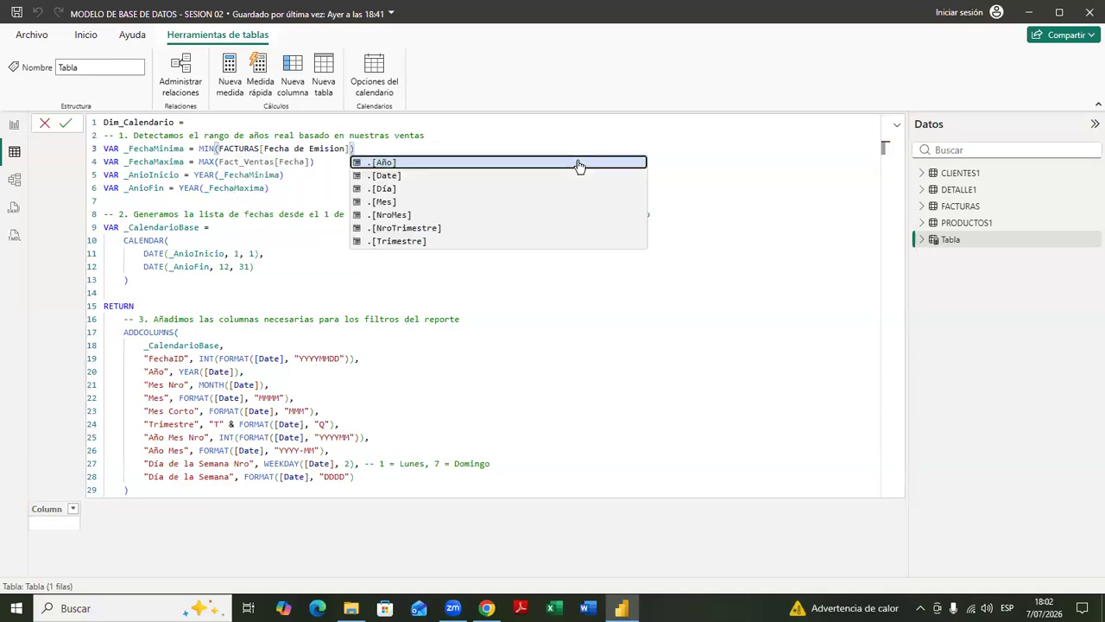
pyautogui.press('Escape')
# - Replace Fact_Ventas[Fecha] inside the MAX function of _FechaMaxima with FACTURAS[Fecha de Pago]
pyautogui.press('Down')
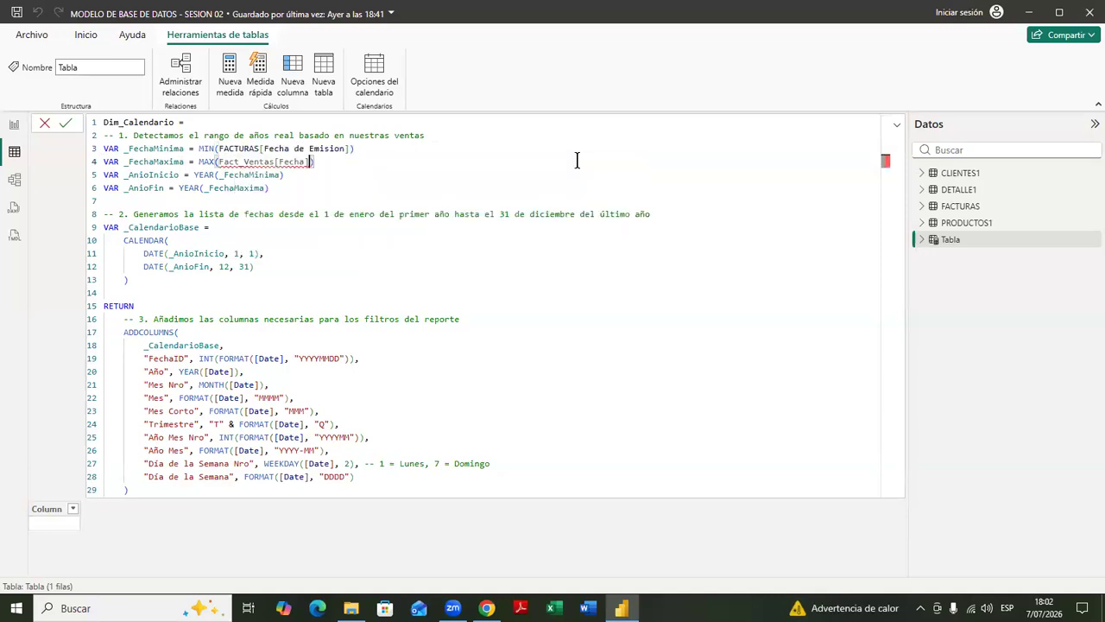
pyautogui.press('BackSpace')
pyautogui.press('BackSpace')
pyautogui.press('BackSpace')
pyautogui.press('BackSpace')
pyautogui.press('BackSpace')
pyautogui.press('BackSpace')
pyautogui.press('BackSpace')
pyautogui.press('BackSpace')
pyautogui.press('BackSpace')
pyautogui.press('BackSpace')
pyautogui.press('BackSpace')
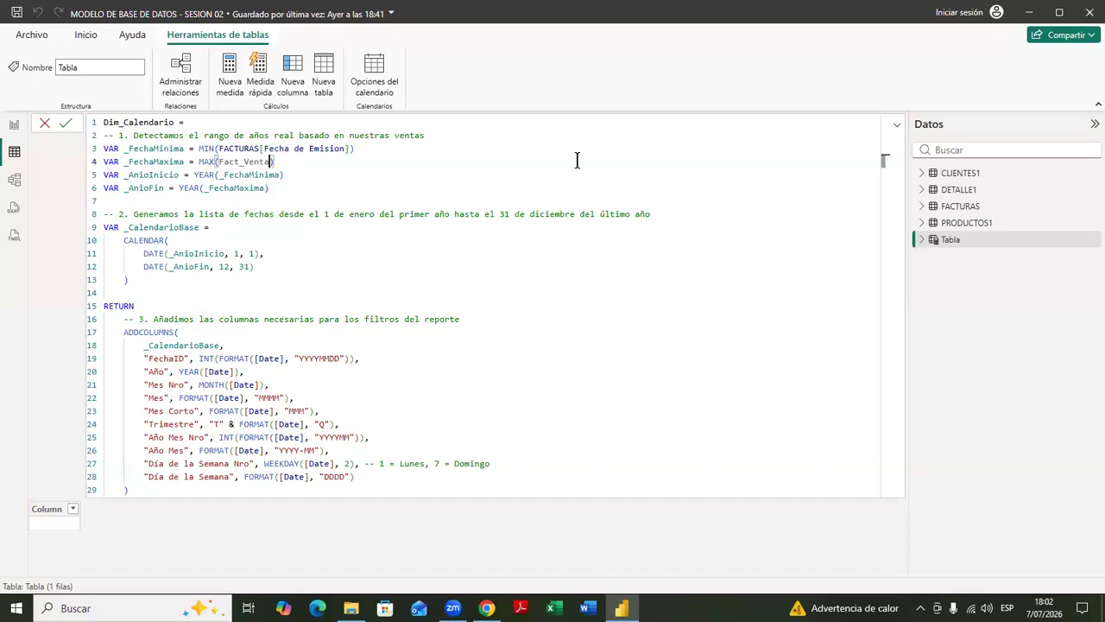
pyautogui.press('BackSpace')
pyautogui.press('BackSpace')
pyautogui.press('BackSpace')
pyautogui.press('BackSpace')
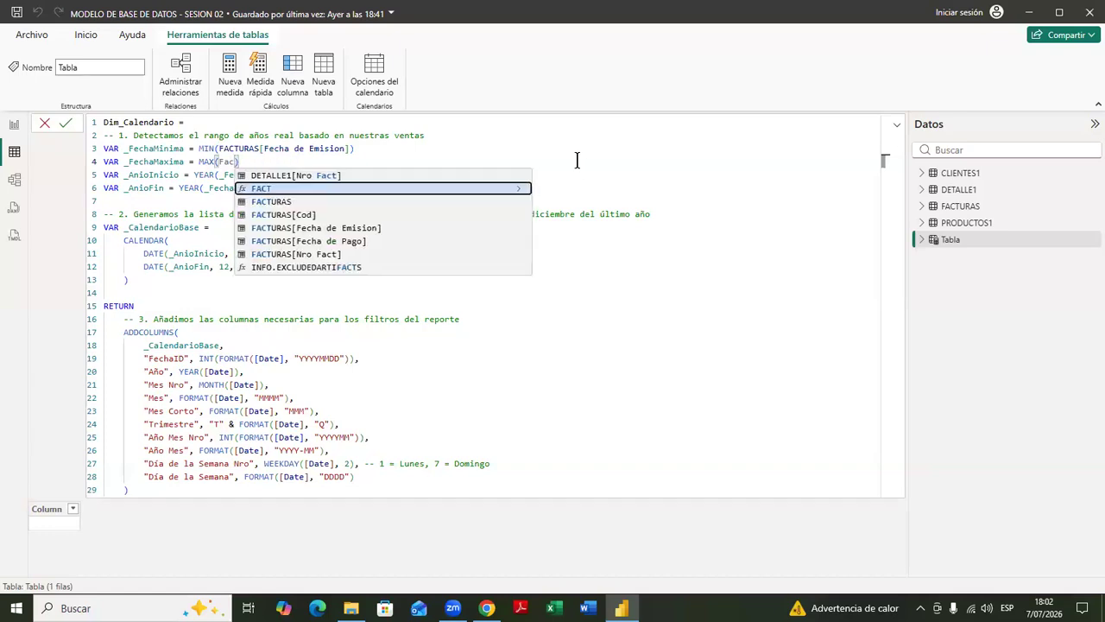
pyautogui.press('Down')
pyautogui.press('Down')
pyautogui.press('Down')
pyautogui.press('Down')
pyautogui.press('Tab')
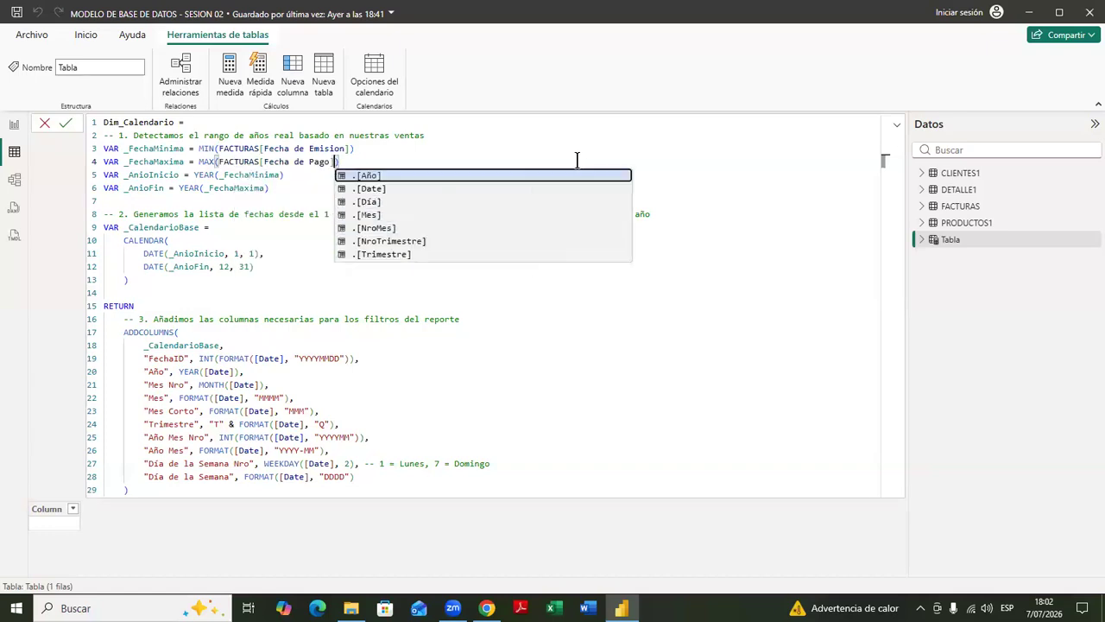
pyautogui.press('Escape')
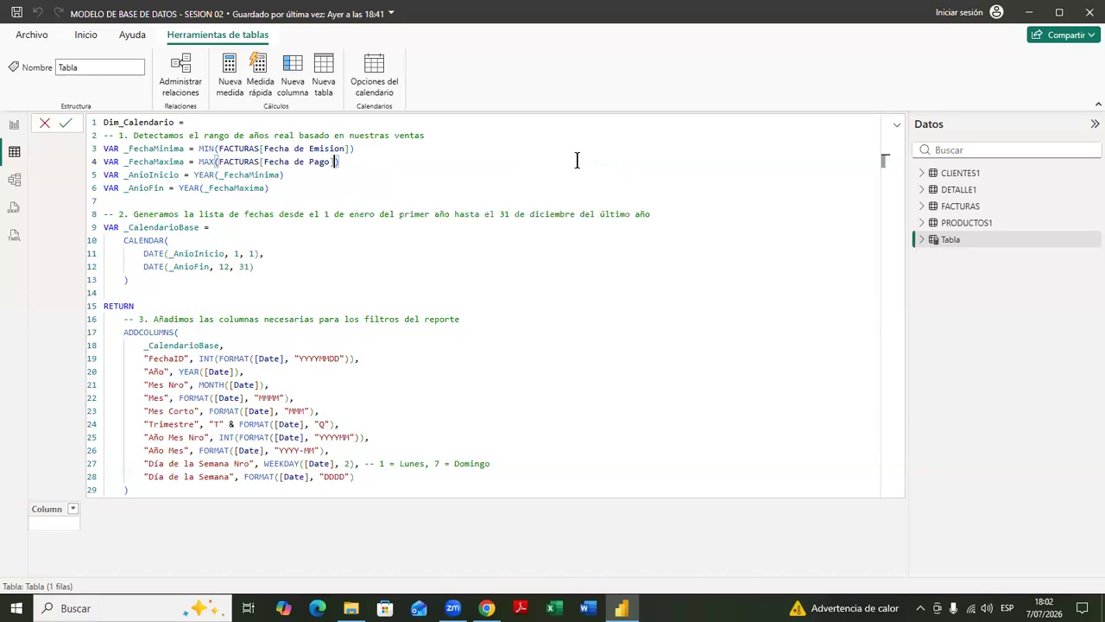
# - Commit the formula to generate the Dim_Calendario table, and highlight the formula's CALENDAR block above the data rows
pyautogui.press('Down')
pyautogui.press('Down')
pyautogui.click(351, 162)
pyautogui.click(363, 148)
pyautogui.click(365, 166)
pyautogui.press('Return')
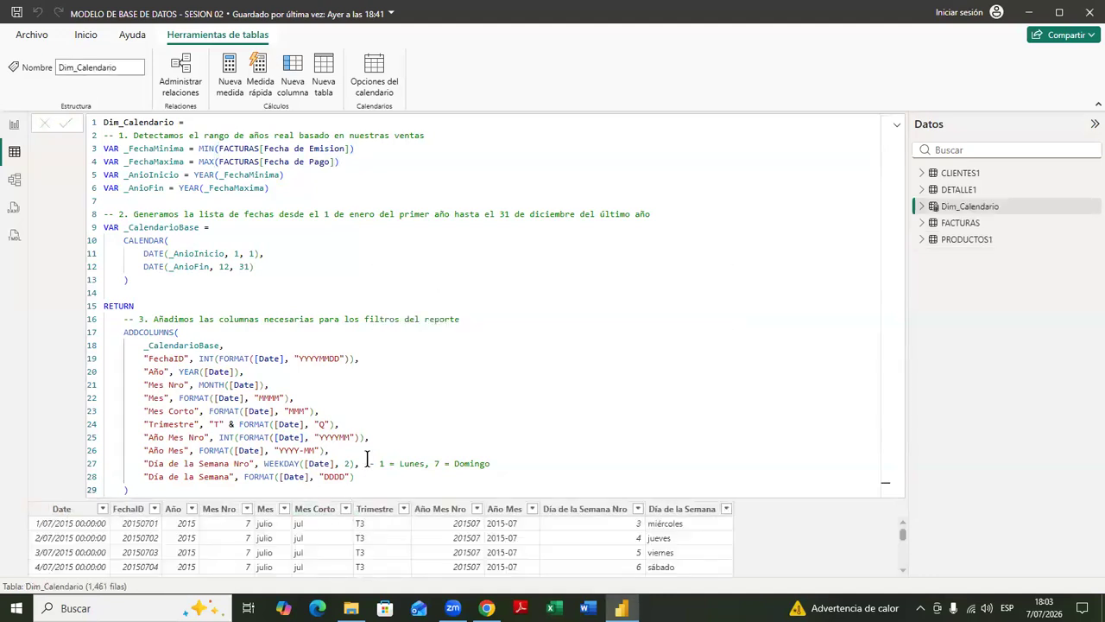
pyautogui.keyDown('ctrl'); pyautogui.scroll(-3, 284, 341); pyautogui.keyUp('ctrl')
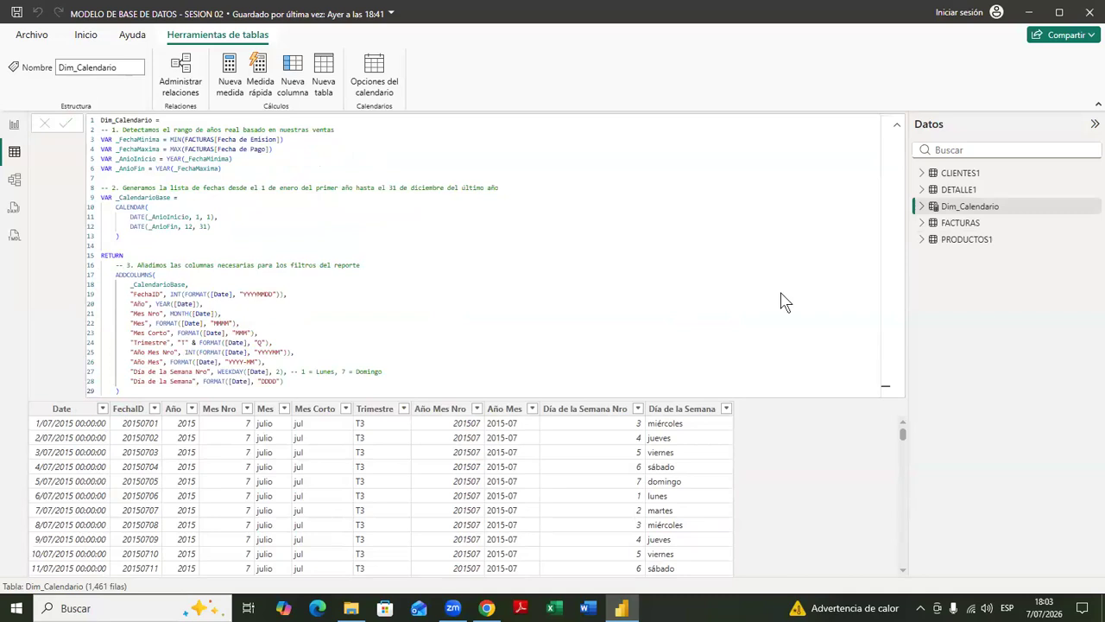
pyautogui.moveTo(732, 235); pyautogui.dragTo(732, 198)
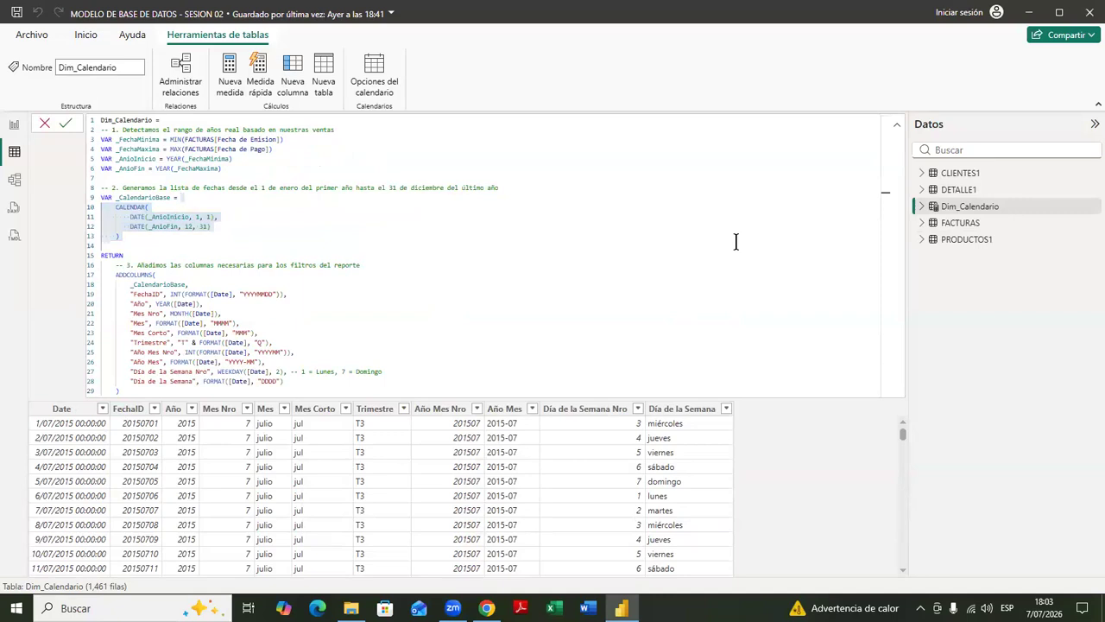
pyautogui.click(499, 266)
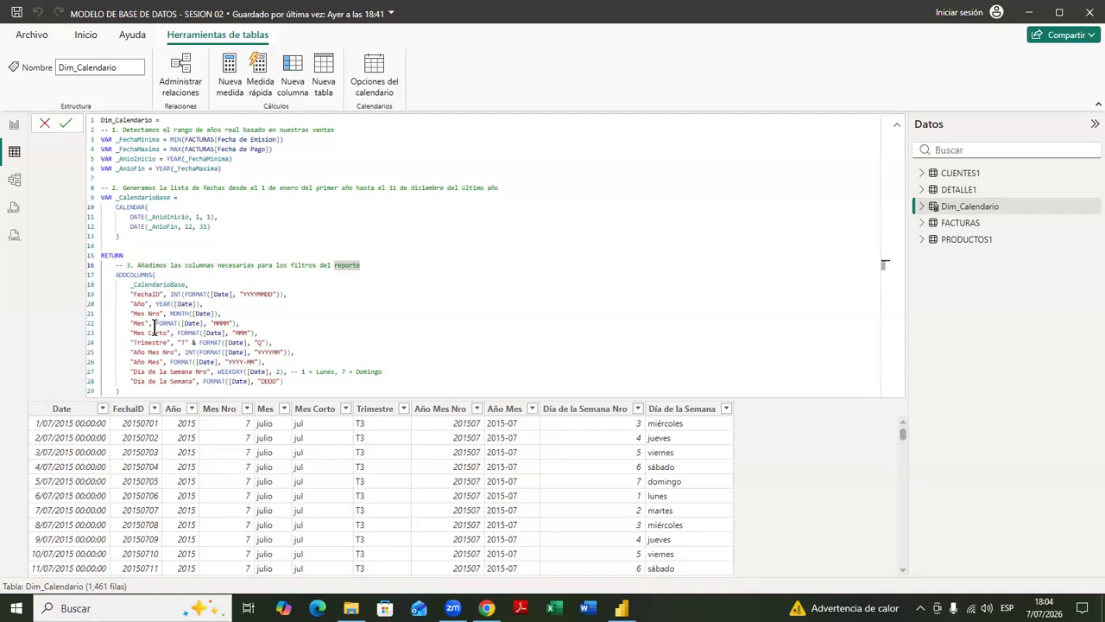
pyautogui.keyDown('ctrl'); pyautogui.scroll(3, 181, 186); pyautogui.keyUp('ctrl')
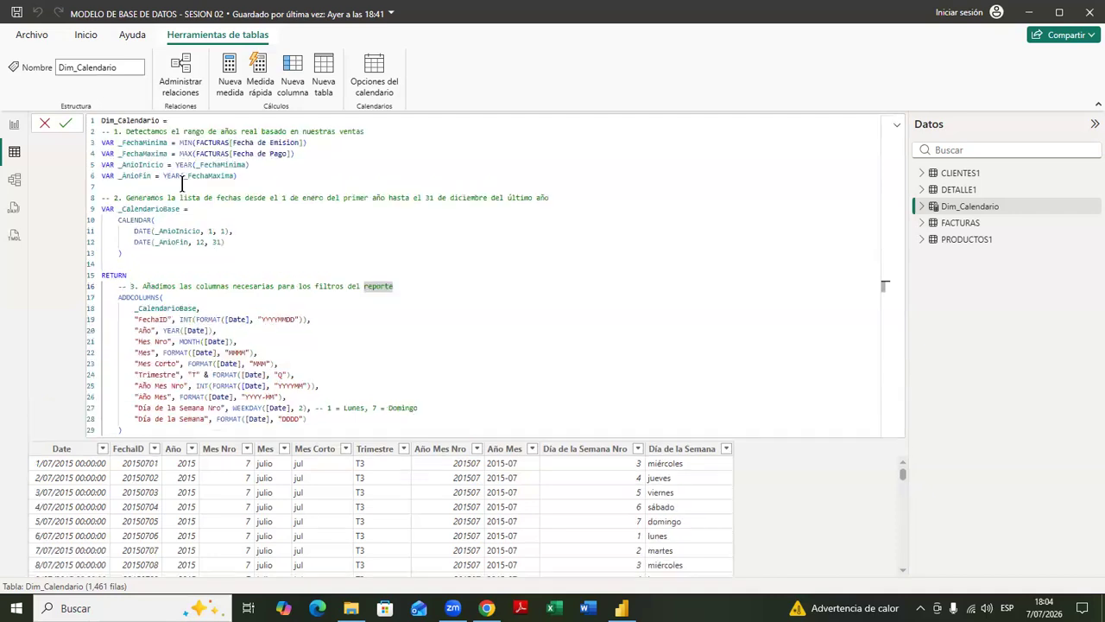
pyautogui.keyDown('ctrl'); pyautogui.scroll(1, 181, 186); pyautogui.keyUp('ctrl')
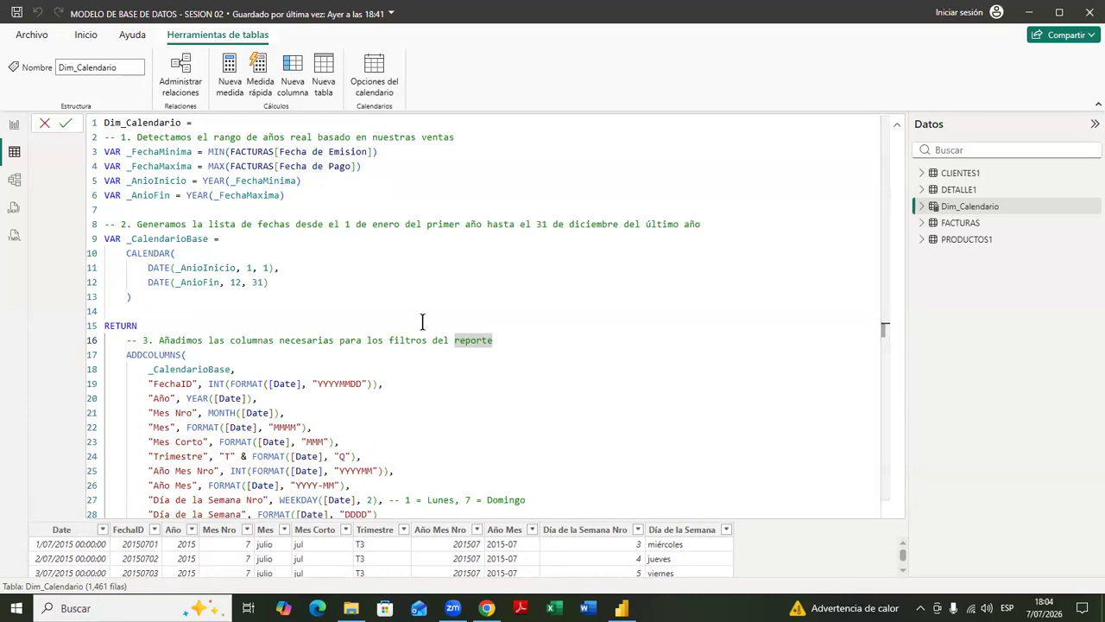
pyautogui.keyDown('ctrl'); pyautogui.scroll(-4, 402, 332); pyautogui.keyUp('ctrl')
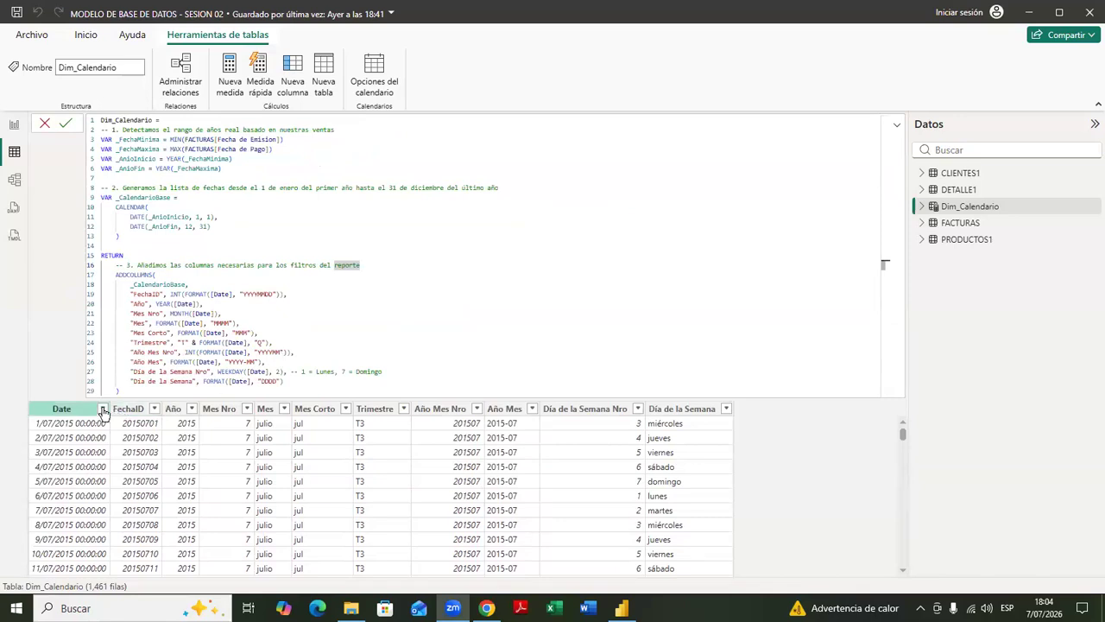
# - Sort Dim_Calendario's Date column ascending, check it in descending order, and return it to ascending order
pyautogui.click(102, 409)
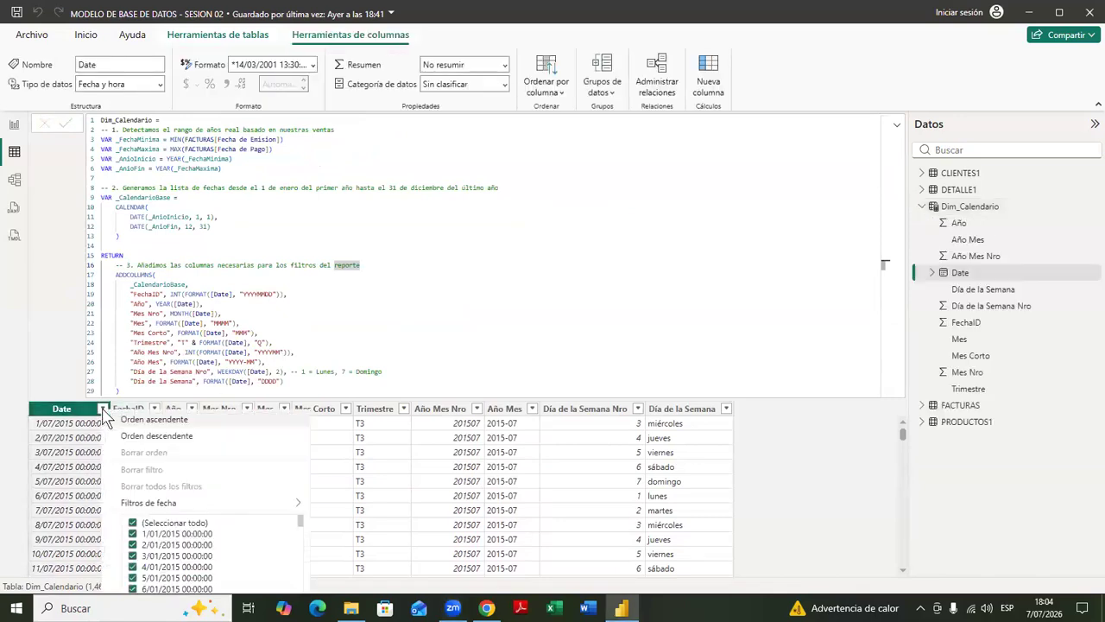
pyautogui.click(170, 208)
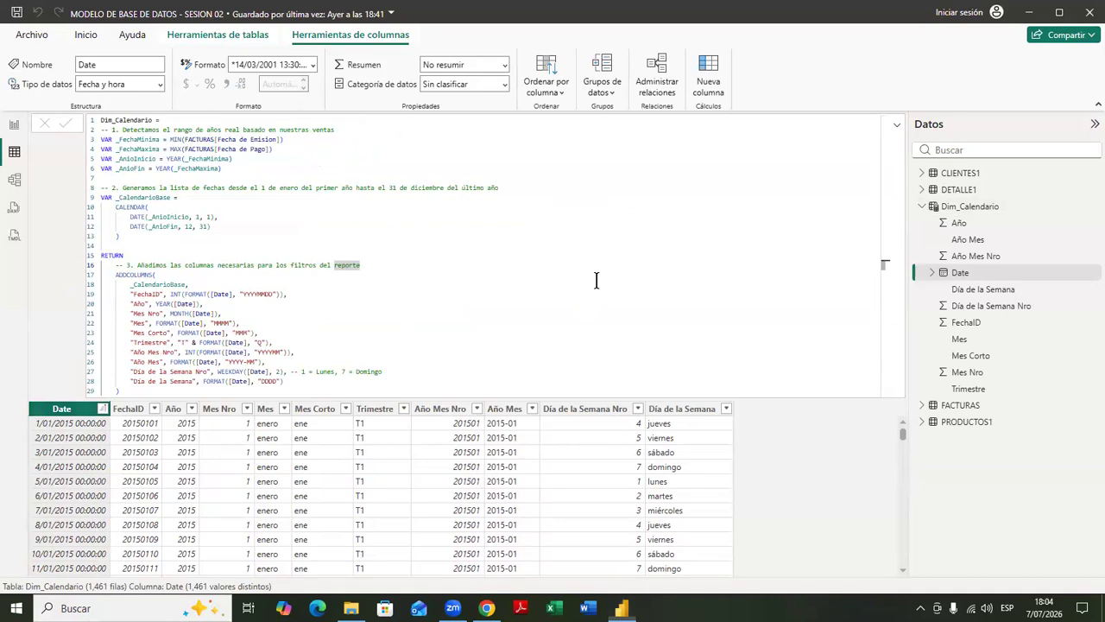
pyautogui.click(103, 408)
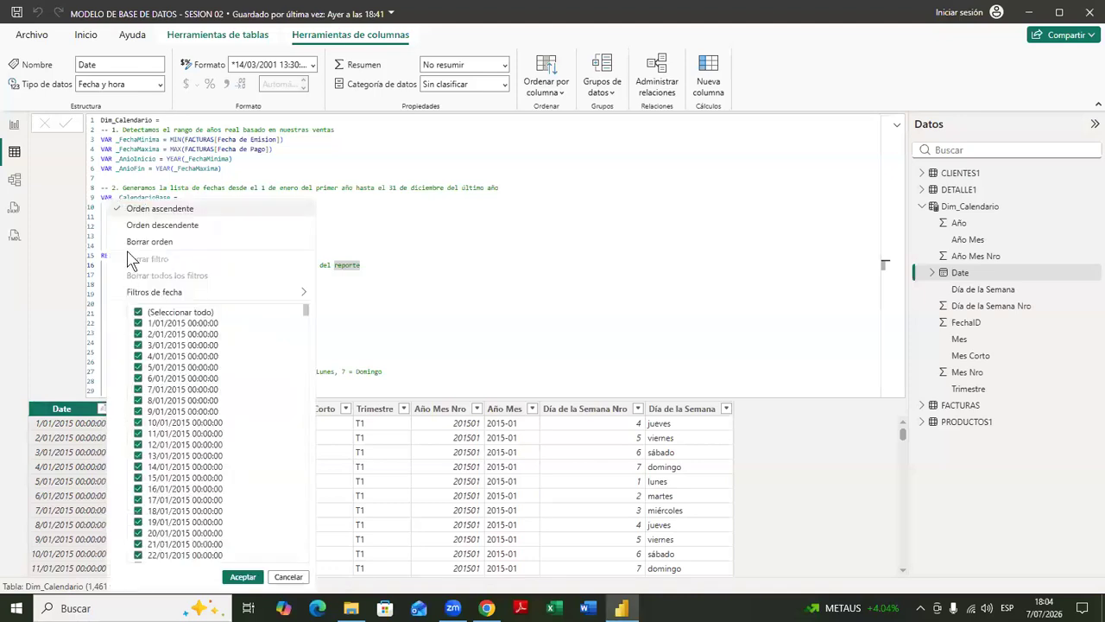
pyautogui.click(142, 225)
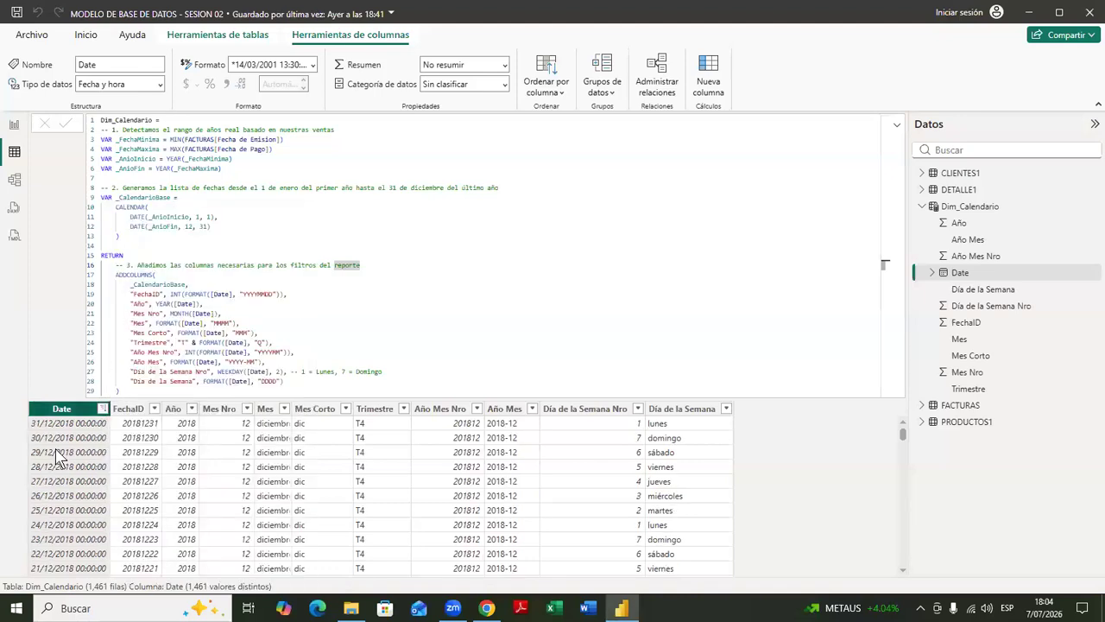
pyautogui.click(103, 409)
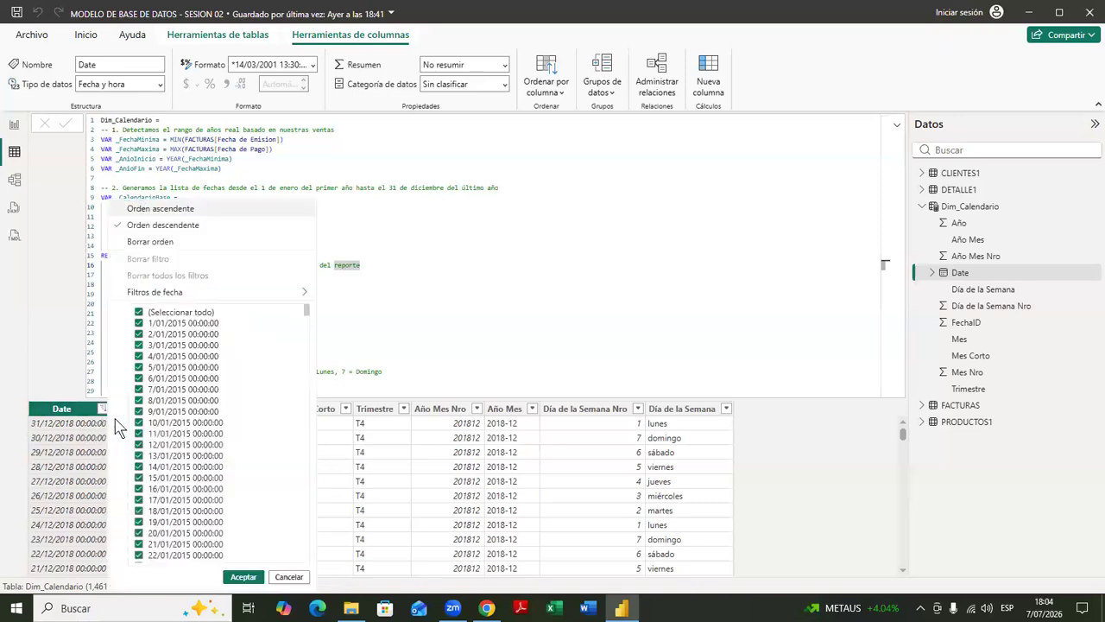
pyautogui.click(164, 208)
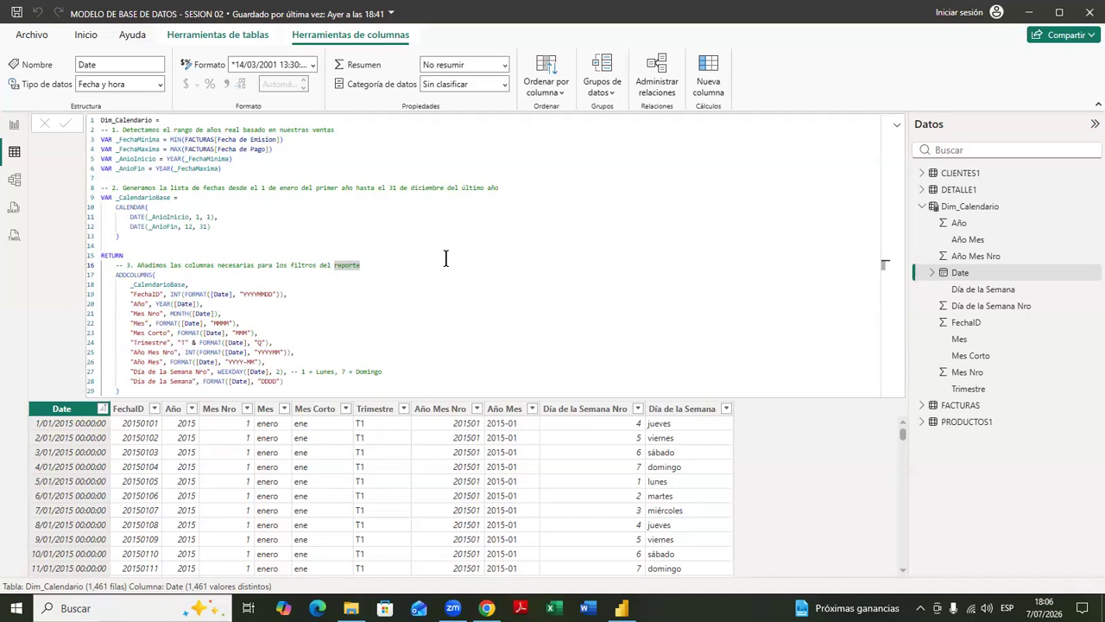
pyautogui.click(368, 288)
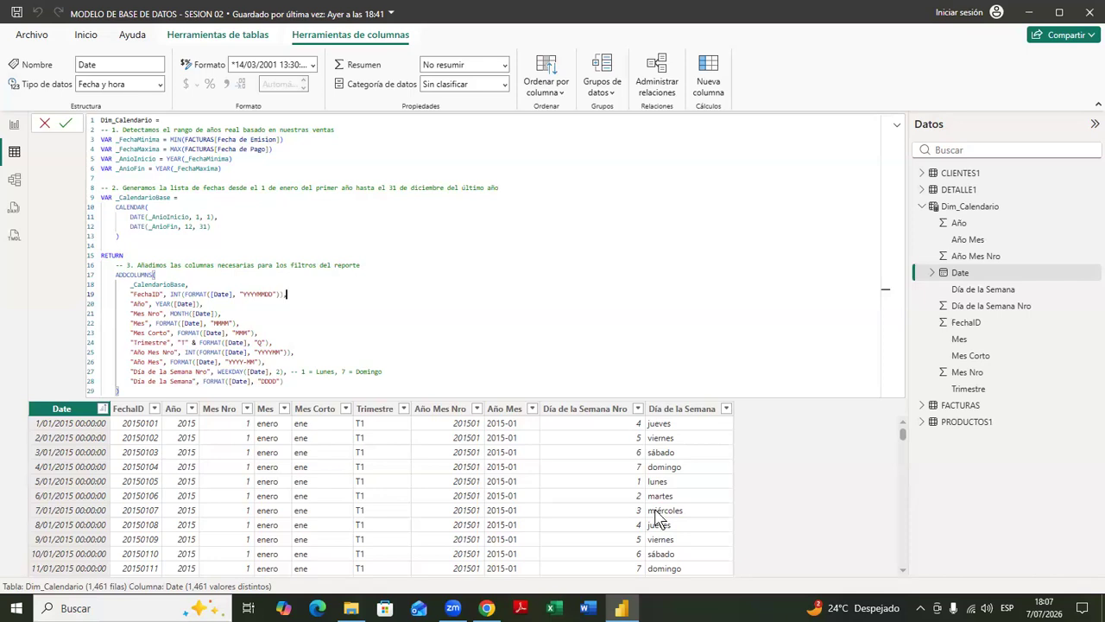
# - Switch to the Gemini chat in the browser and send the request "CONSIDERA SEMESTRE, BIMESTRE Y SEMANA EN EL MES"
pyautogui.click(487, 608)
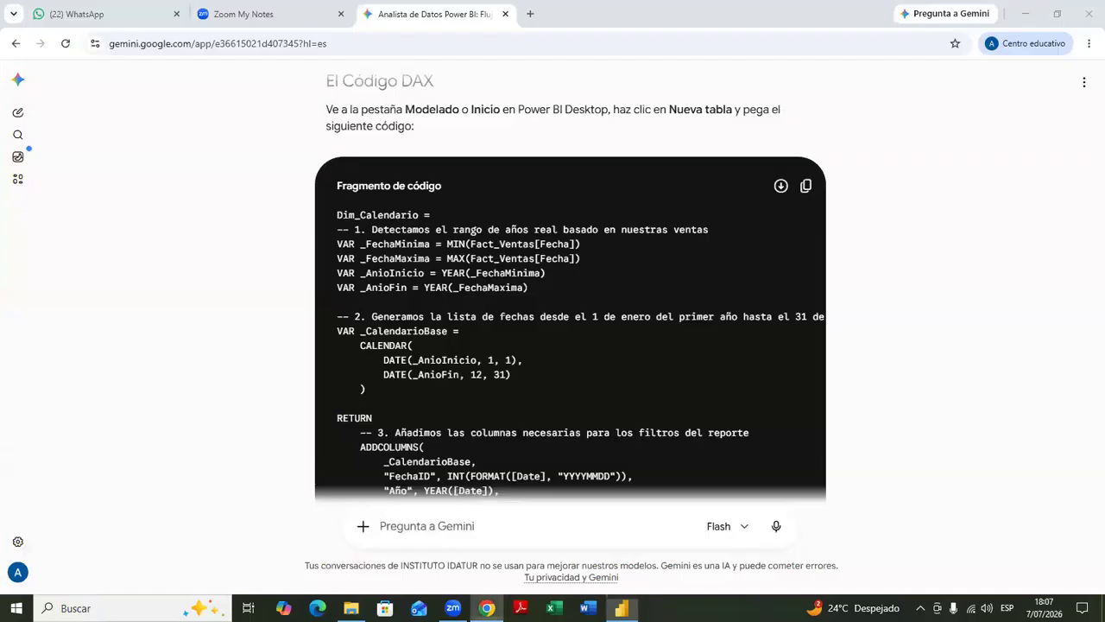
pyautogui.scroll(-5, 553, 259)
pyautogui.scroll(-5, 431, 369)
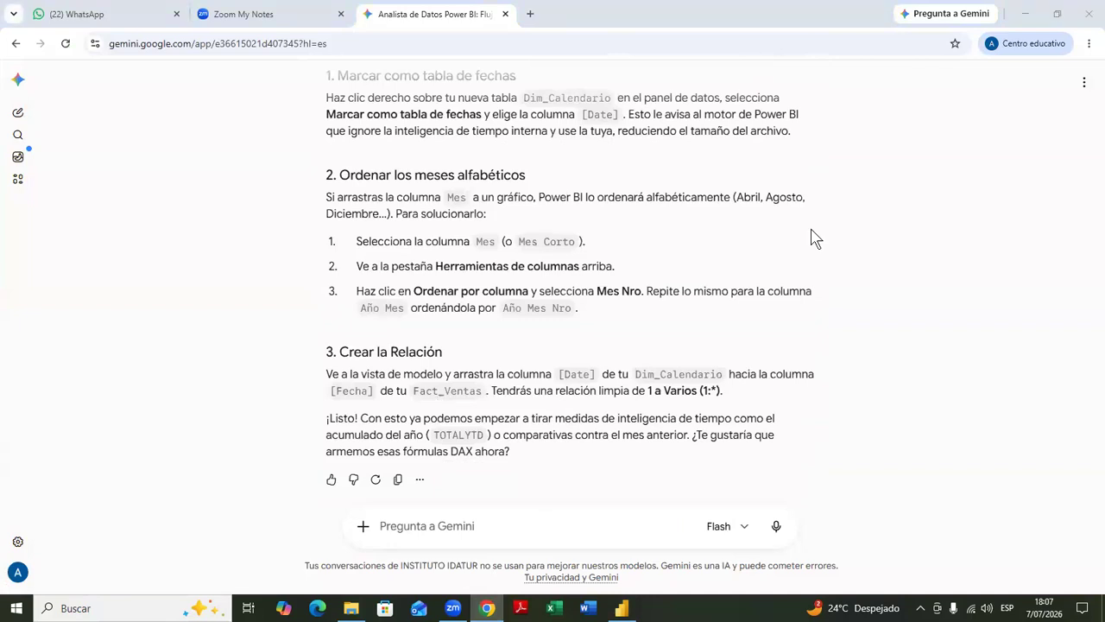
pyautogui.click(463, 528)
pyautogui.write('CONSI')
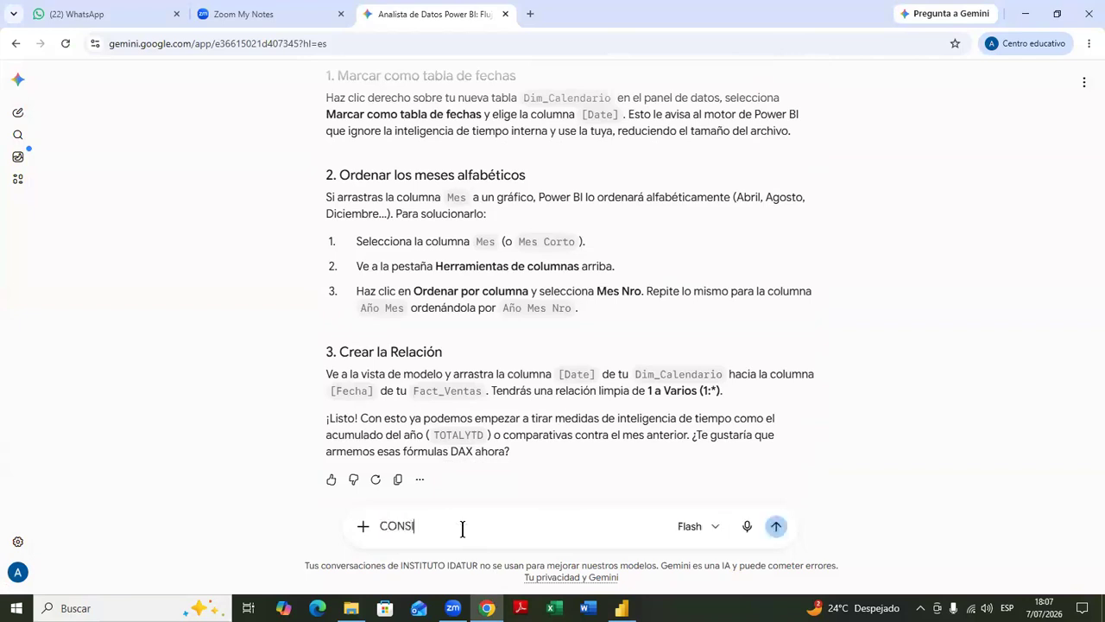
pyautogui.write('DERA SEMESTRE, BIMESTRE')
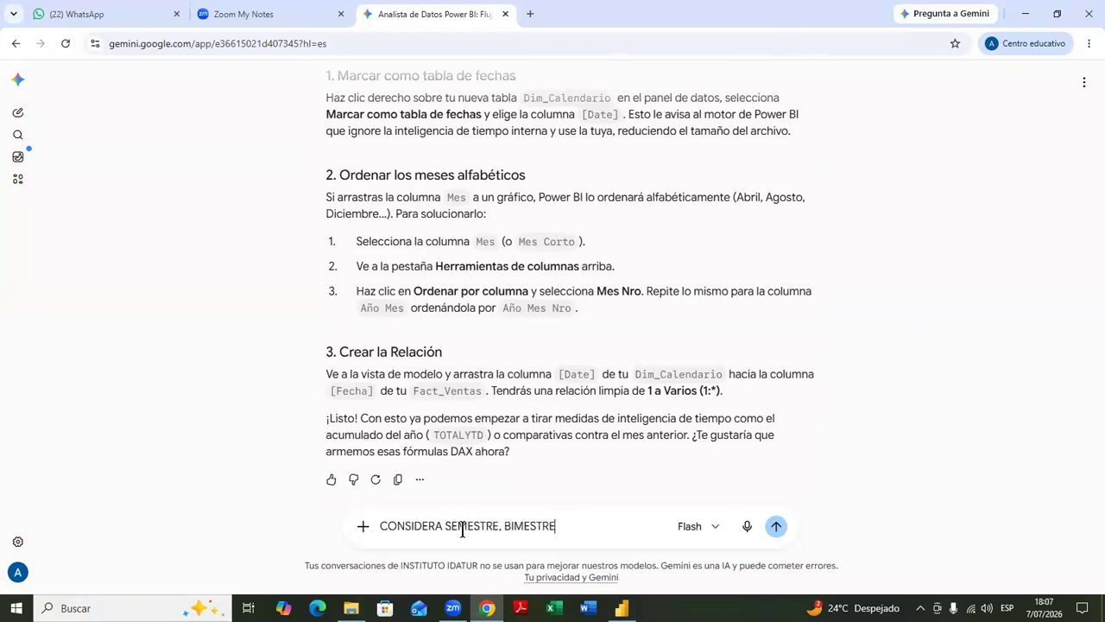
pyautogui.write(' Y SEMANA EN EL MES')
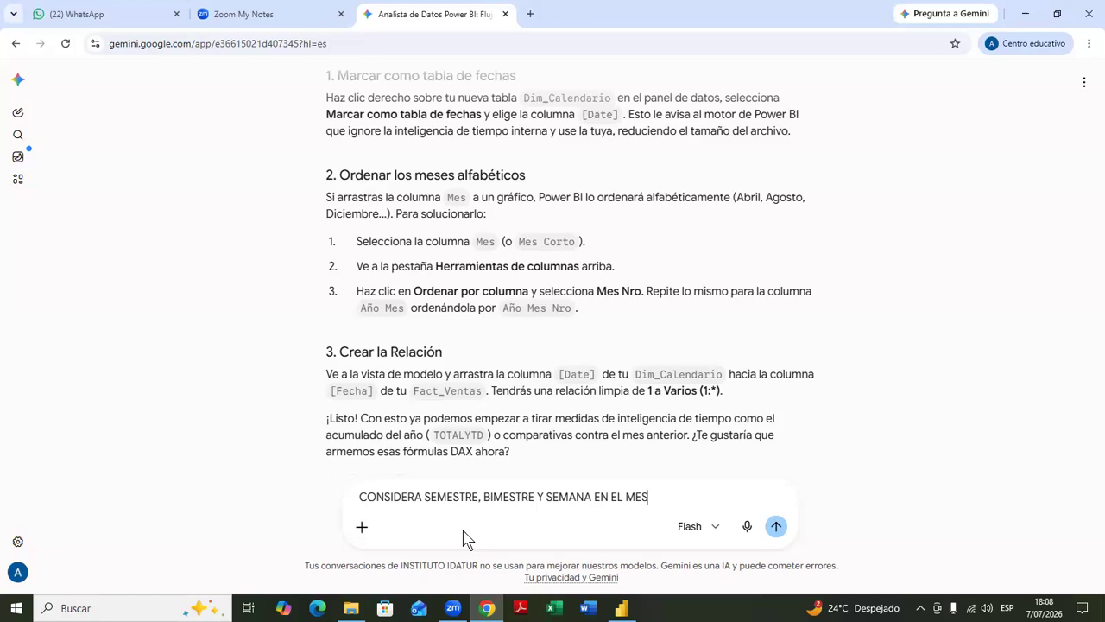
pyautogui.click(764, 423)
pyautogui.click(790, 247)
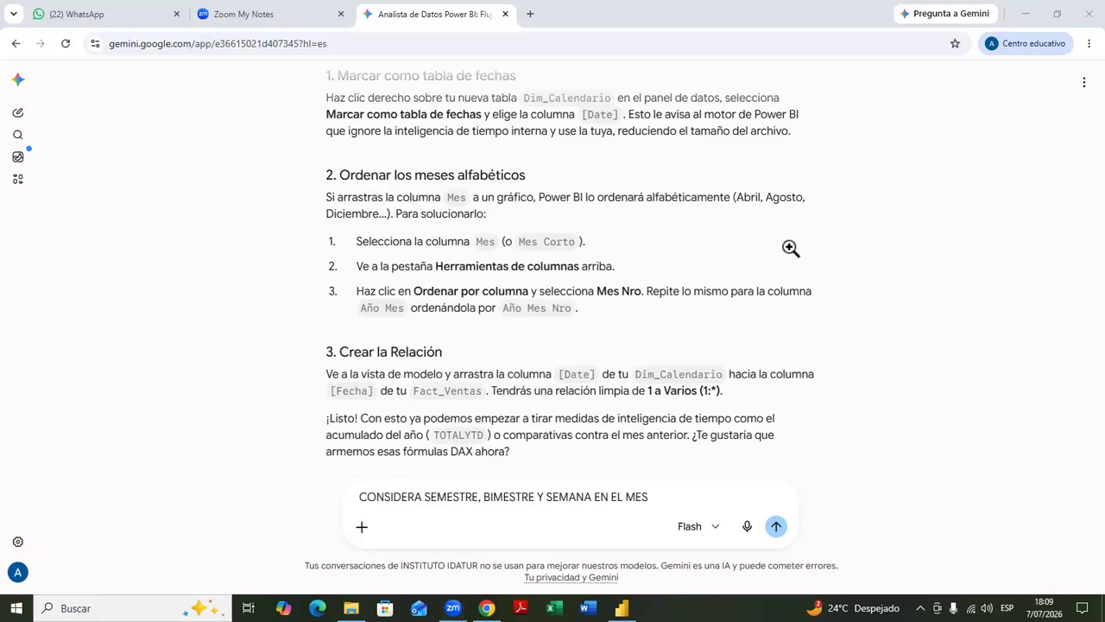
pyautogui.click(691, 493)
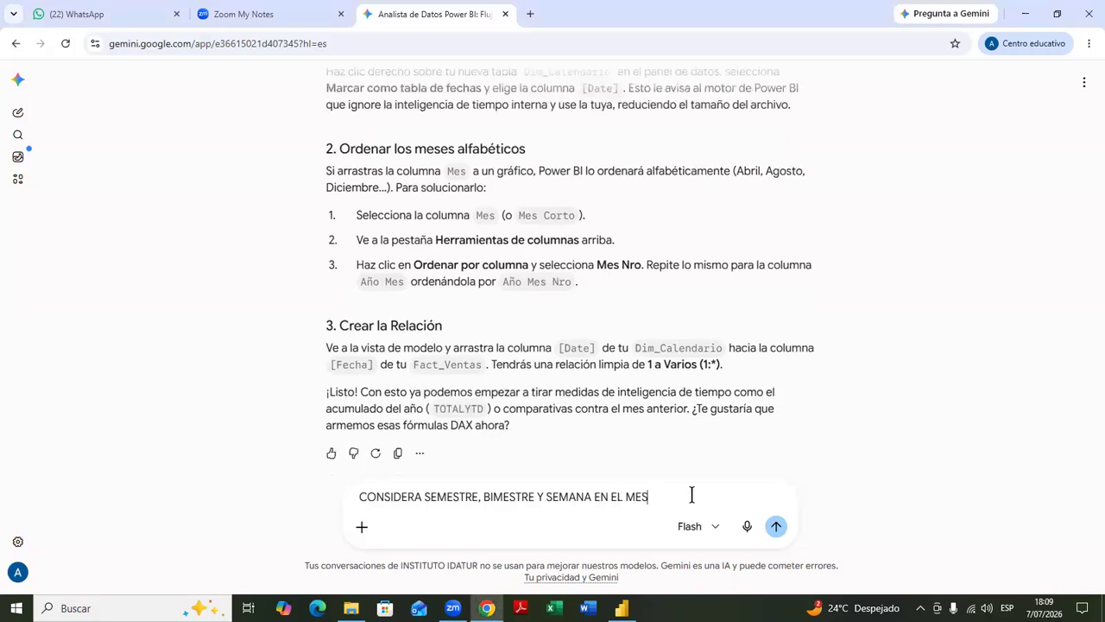
pyautogui.press('Return')
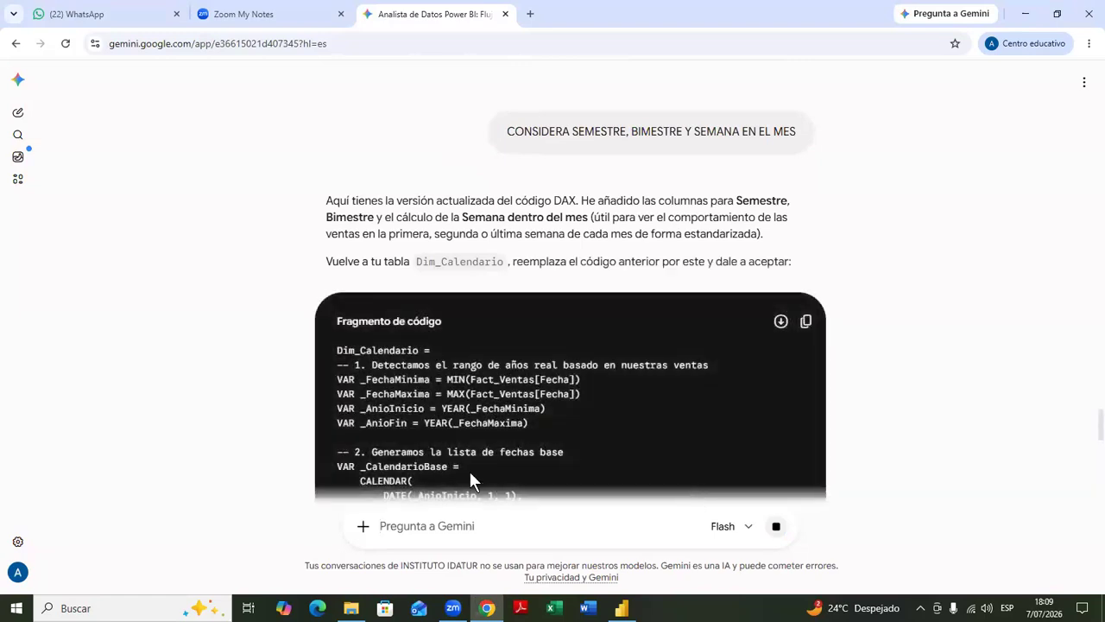
# - Review Gemini's updated Dim_Calendario code, including the Semestre, Bimestre and Semana en el Mes columns and the tips below it
pyautogui.scroll(-4, 470, 407)
pyautogui.scroll(3, 470, 407)
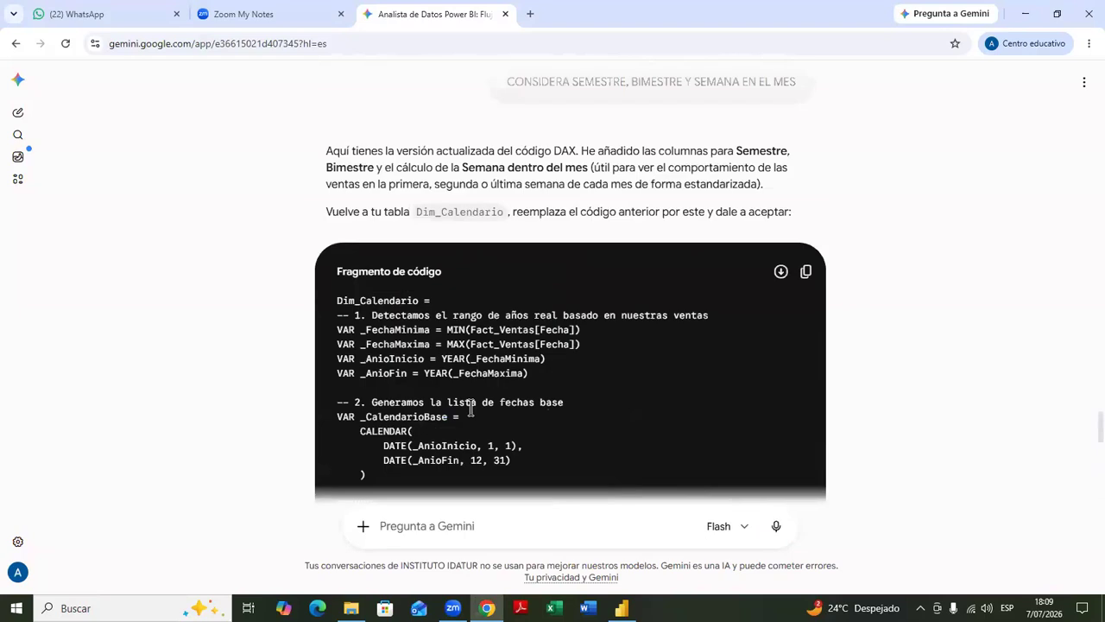
pyautogui.scroll(-4, 470, 409)
pyautogui.scroll(-1, 471, 406)
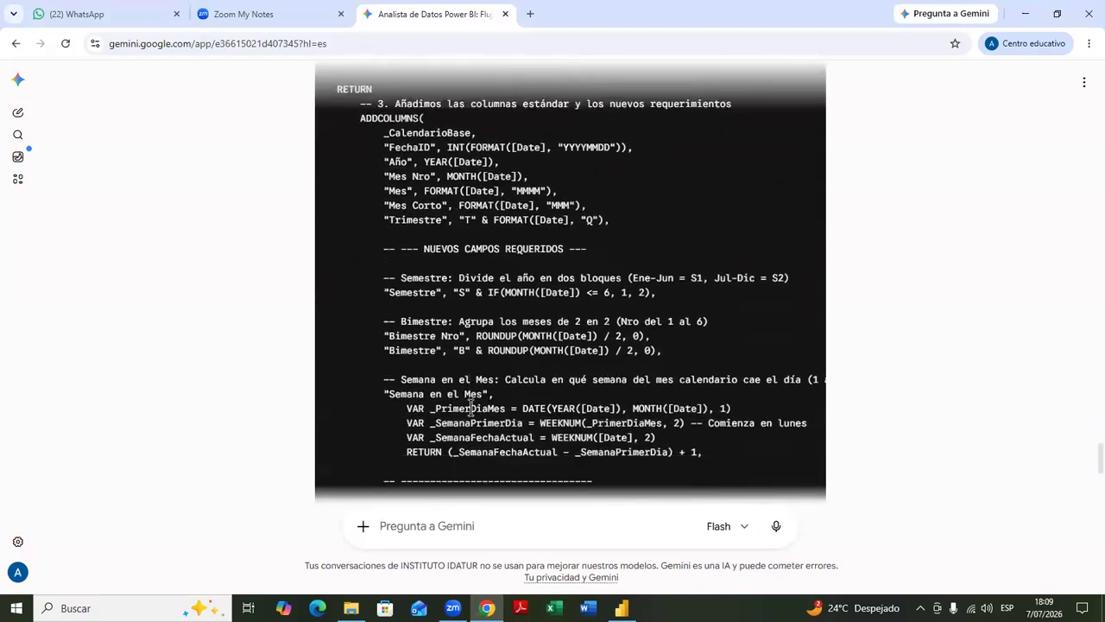
pyautogui.scroll(-3, 471, 409)
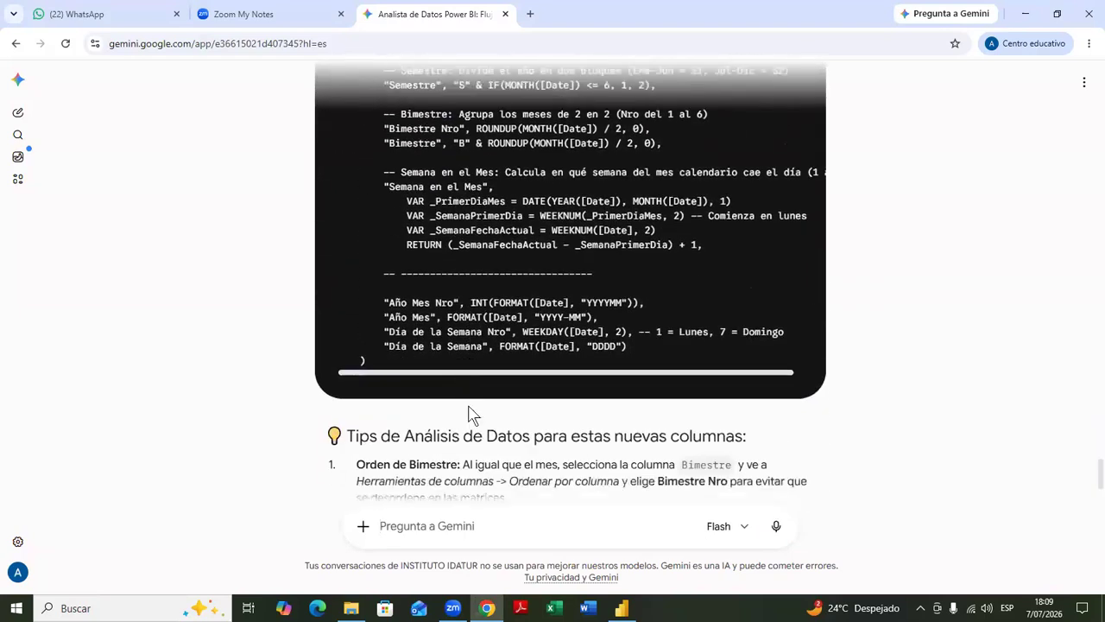
pyautogui.scroll(1, 471, 410)
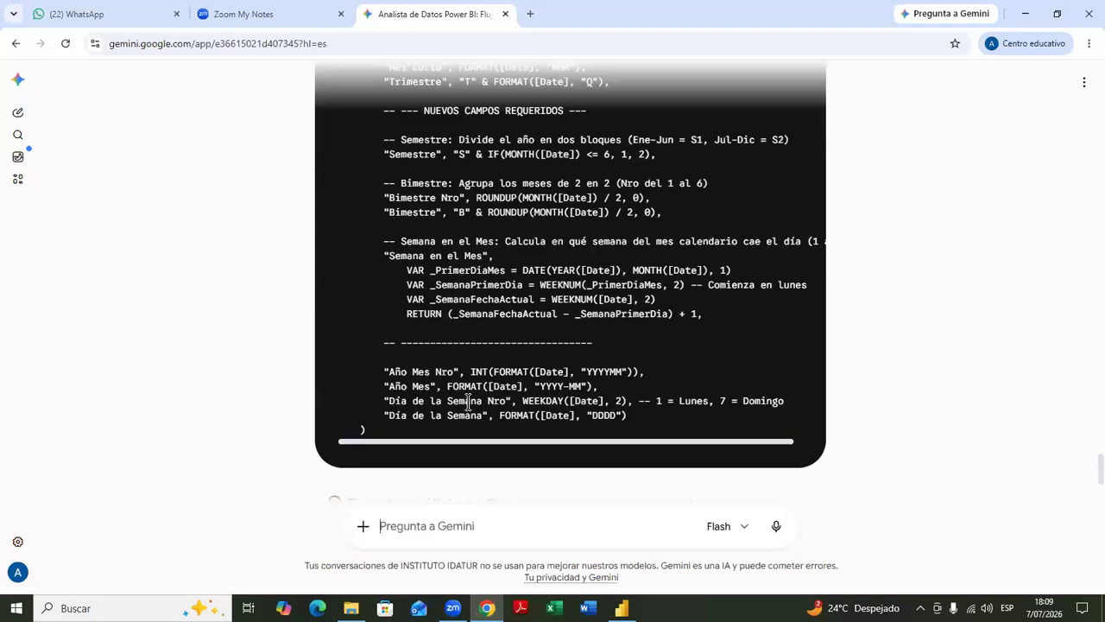
pyautogui.scroll(6, 467, 402)
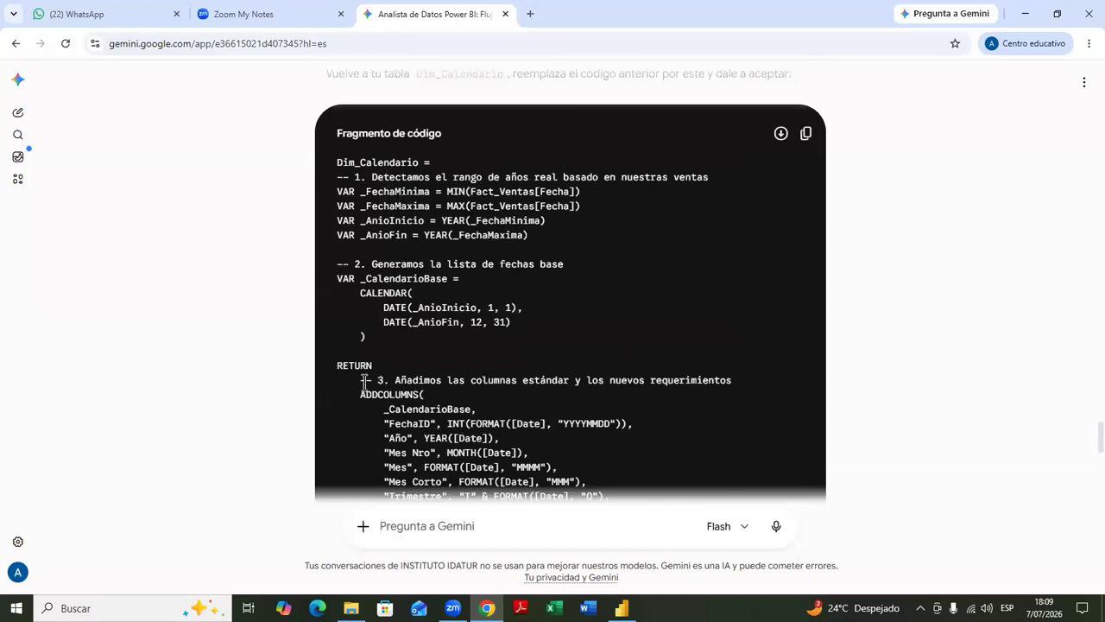
pyautogui.scroll(-2, 362, 386)
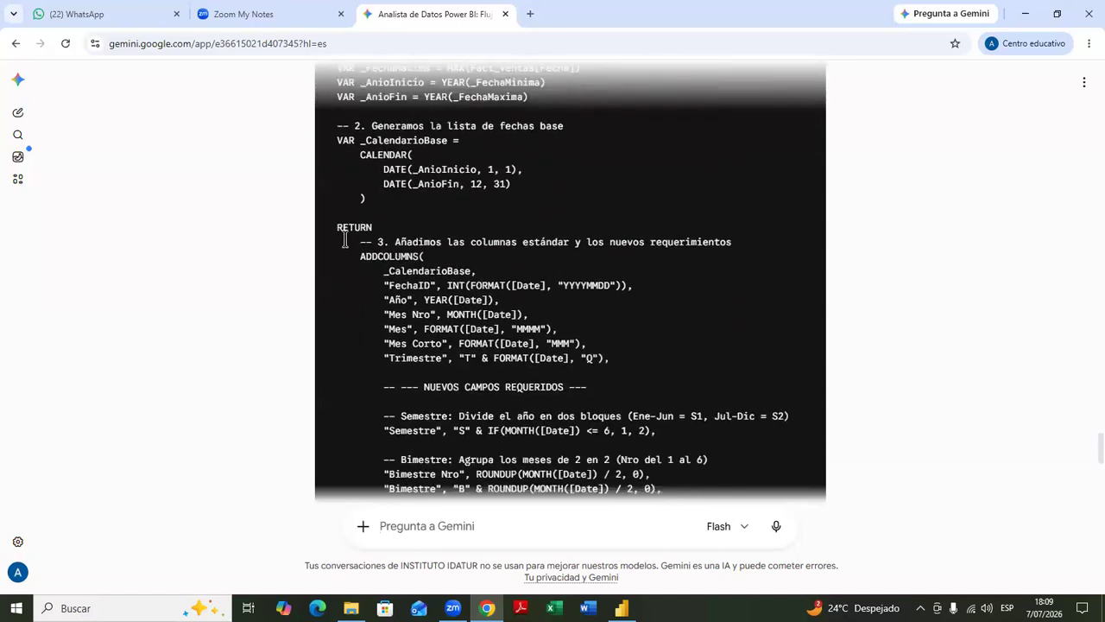
pyautogui.scroll(-6, 369, 339)
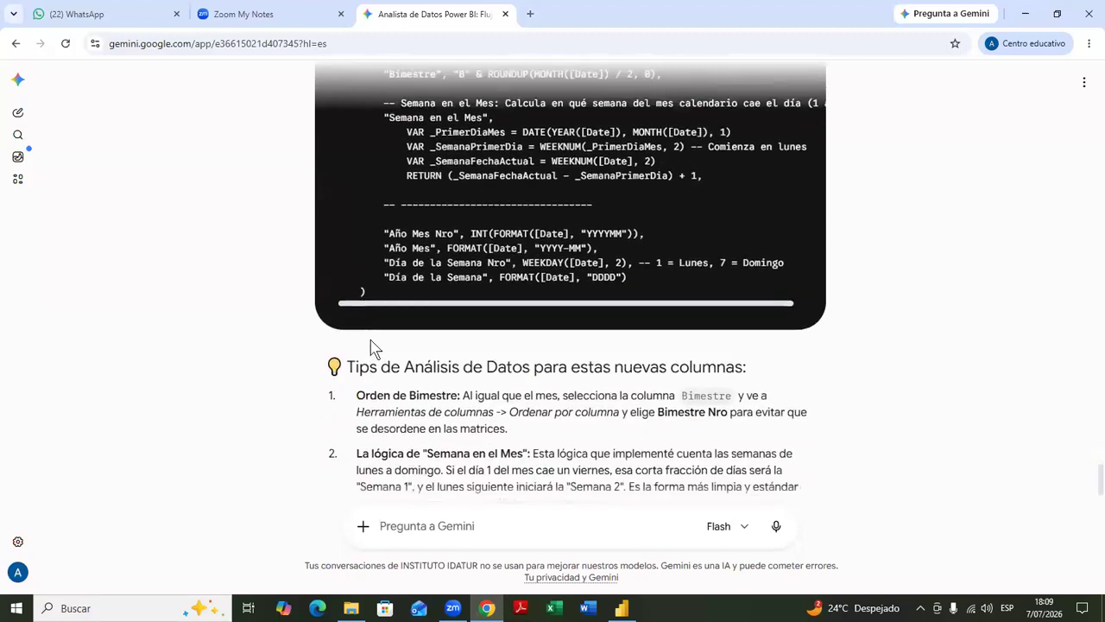
pyautogui.scroll(5, 381, 319)
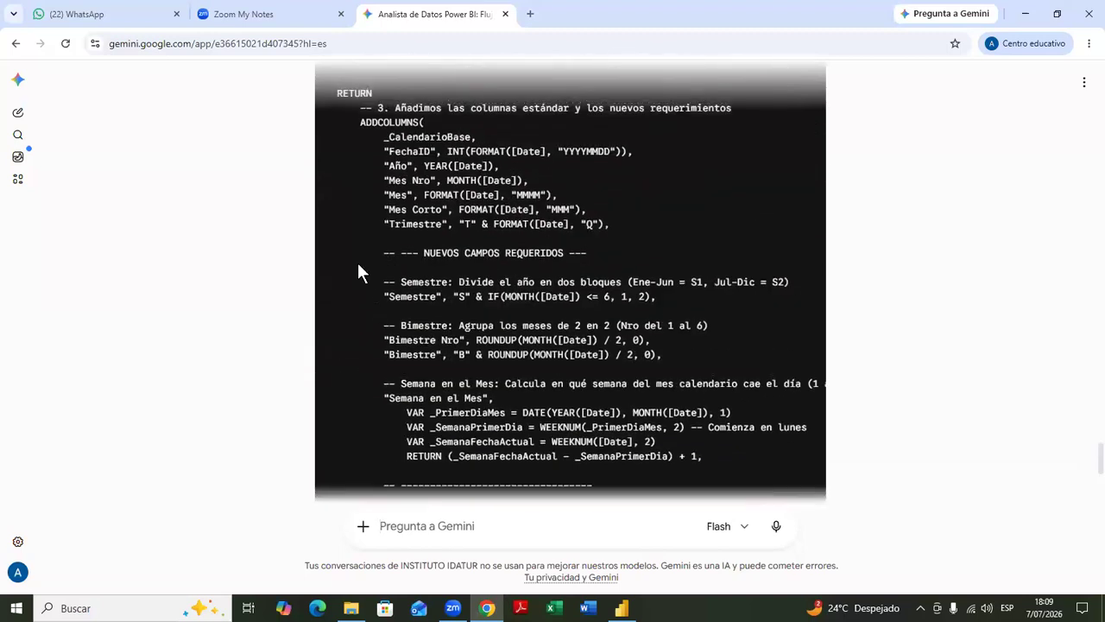
# - Select the updated Dim_Calendario code from RETURN through the closing parenthesis of ADDCOLUMNS
pyautogui.moveTo(336, 158); pyautogui.dragTo(418, 301)
pyautogui.scroll(-2, 418, 300)
pyautogui.scroll(-3, 418, 309)
pyautogui.keyDown('shift'); pyautogui.click(380, 298); pyautogui.keyUp('shift')
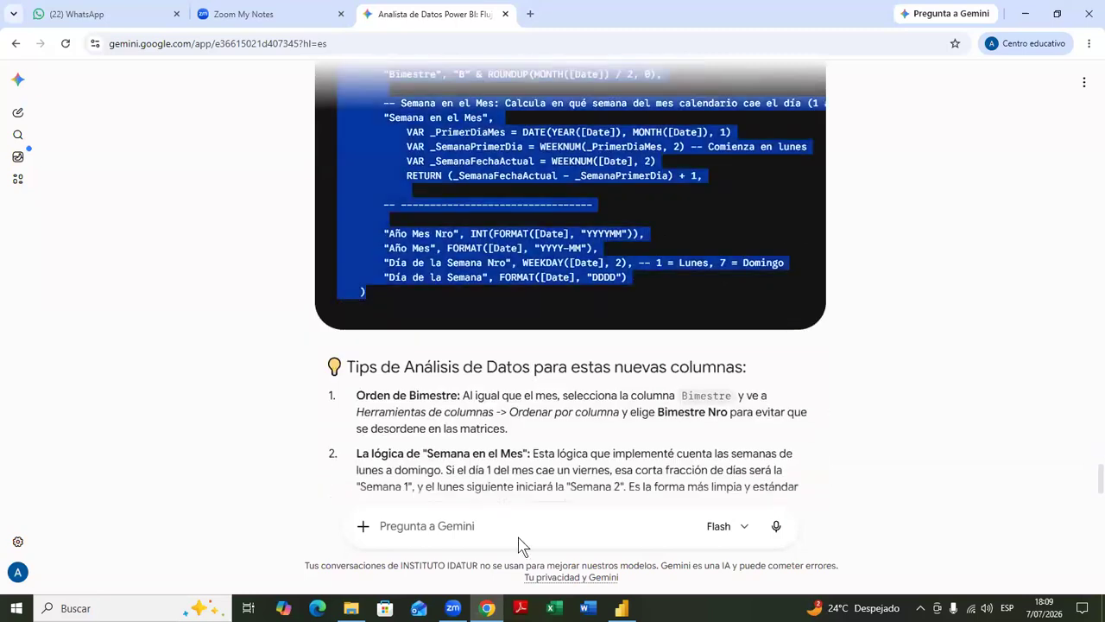
# - Switch to Power BI and replace Dim_Calendario's RETURN block with the copied code adding Semestre, Bimestre Nro, Bimestre and Semana en el Mes
pyautogui.click(622, 608)
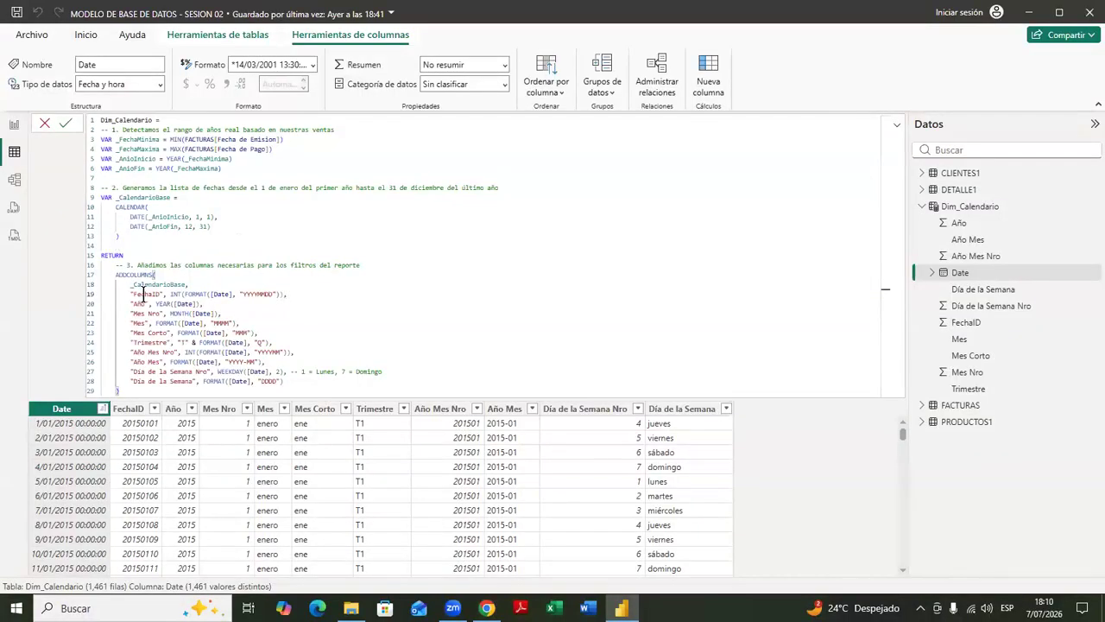
pyautogui.scroll(2, 143, 295)
pyautogui.scroll(2, 143, 294)
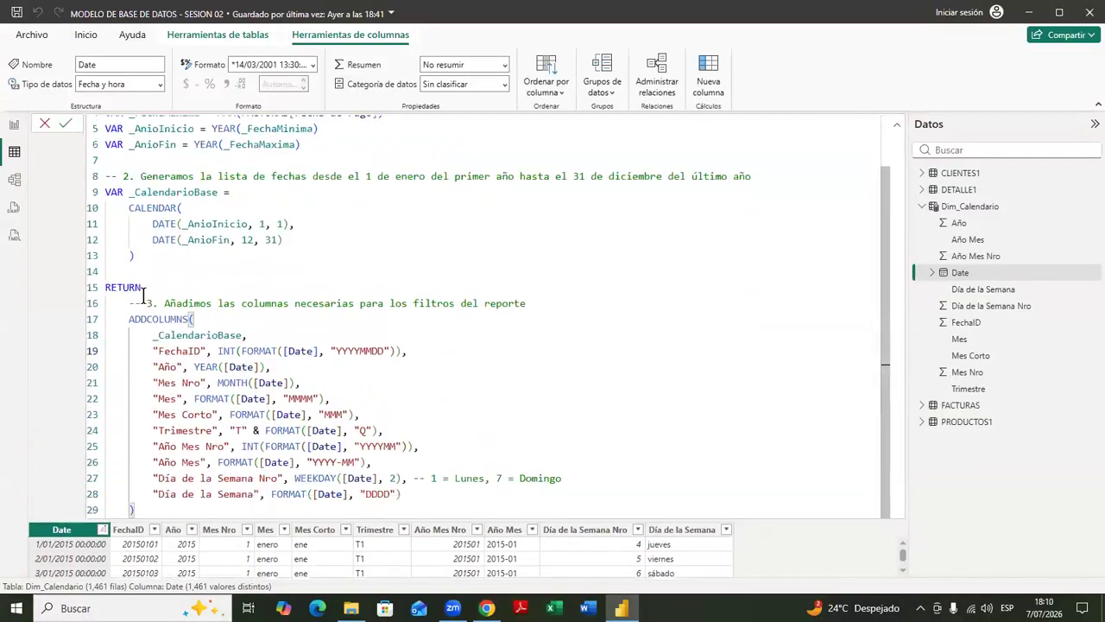
pyautogui.moveTo(108, 287); pyautogui.dragTo(180, 509)
pyautogui.hotkey('ctrl', 'v')
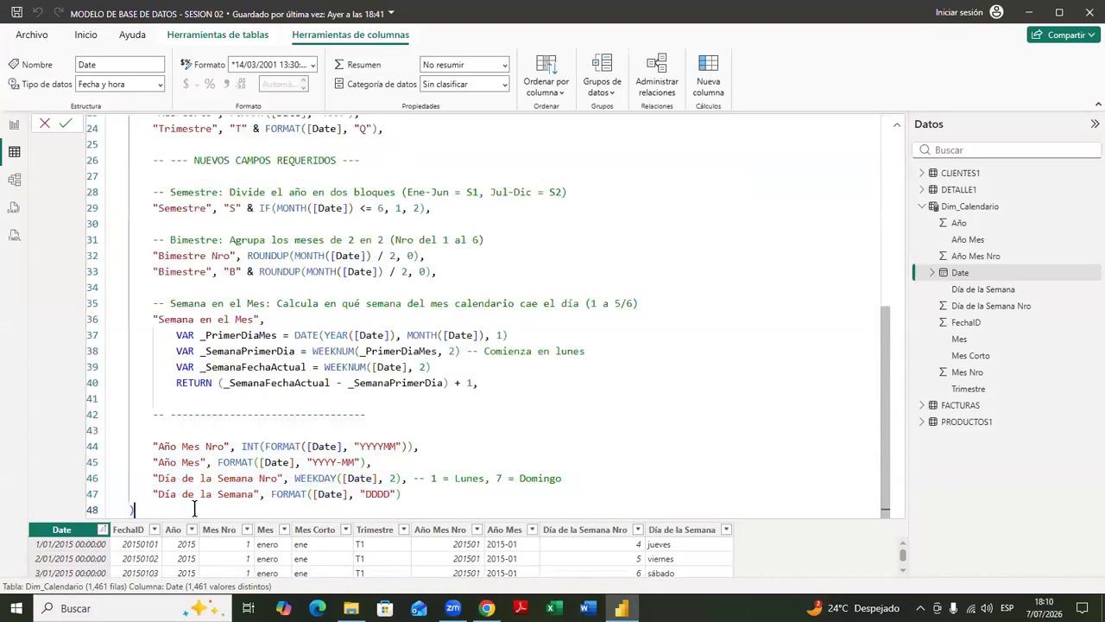
pyautogui.press('Return')
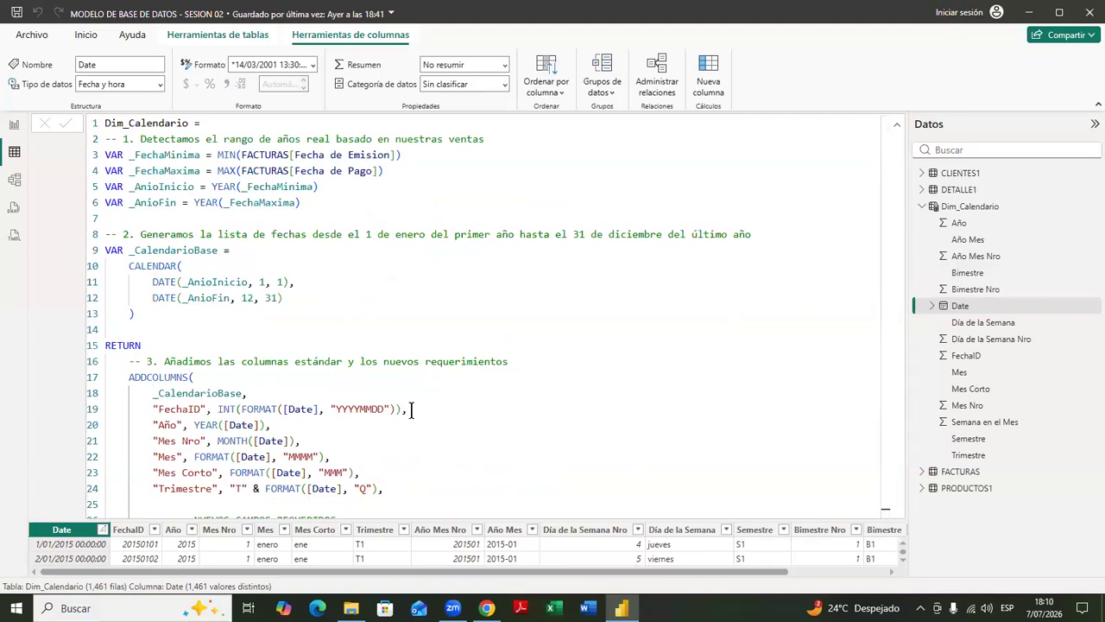
# - Review the full Dim_Calendario formula and the table's added columns through Semana en el Mes
pyautogui.scroll(-2, 396, 416)
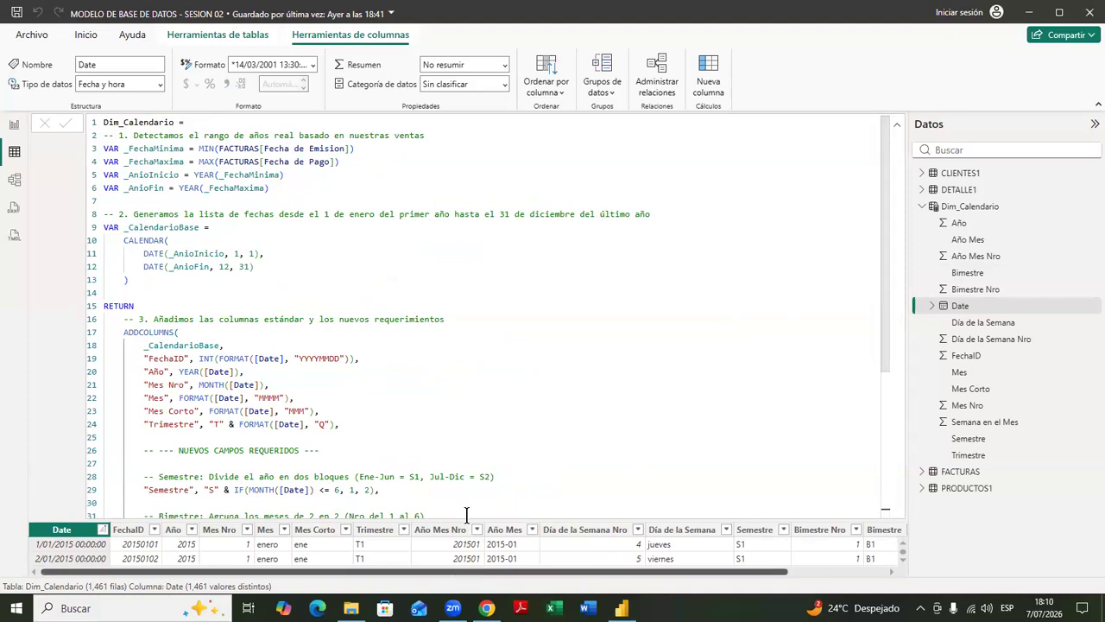
pyautogui.scroll(-1, 396, 407)
pyautogui.scroll(-1, 396, 406)
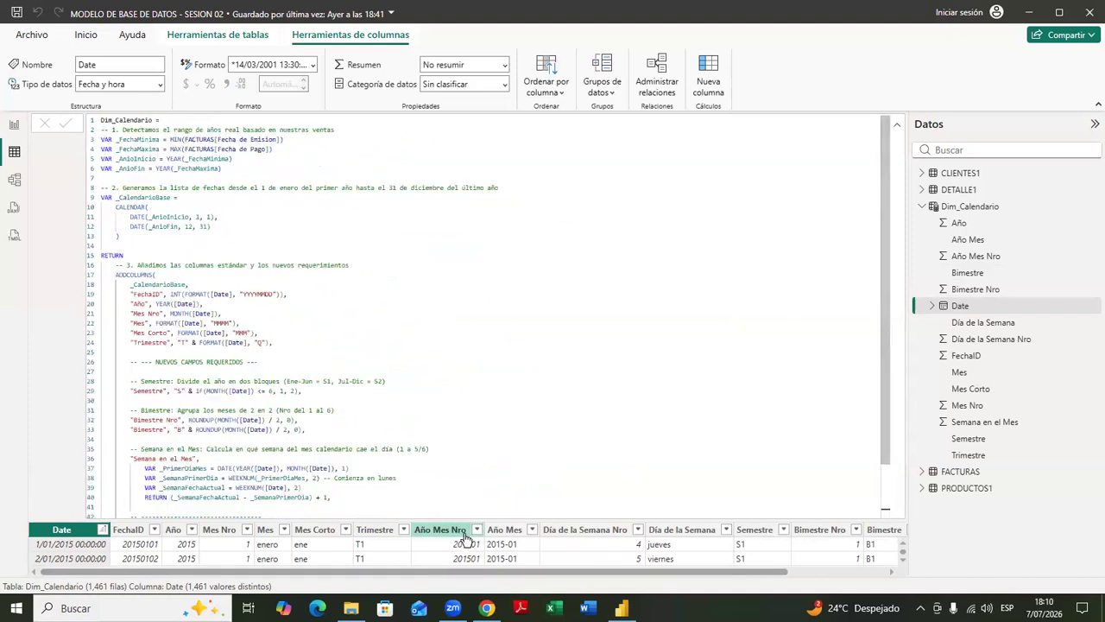
pyautogui.scroll(-1, 463, 472)
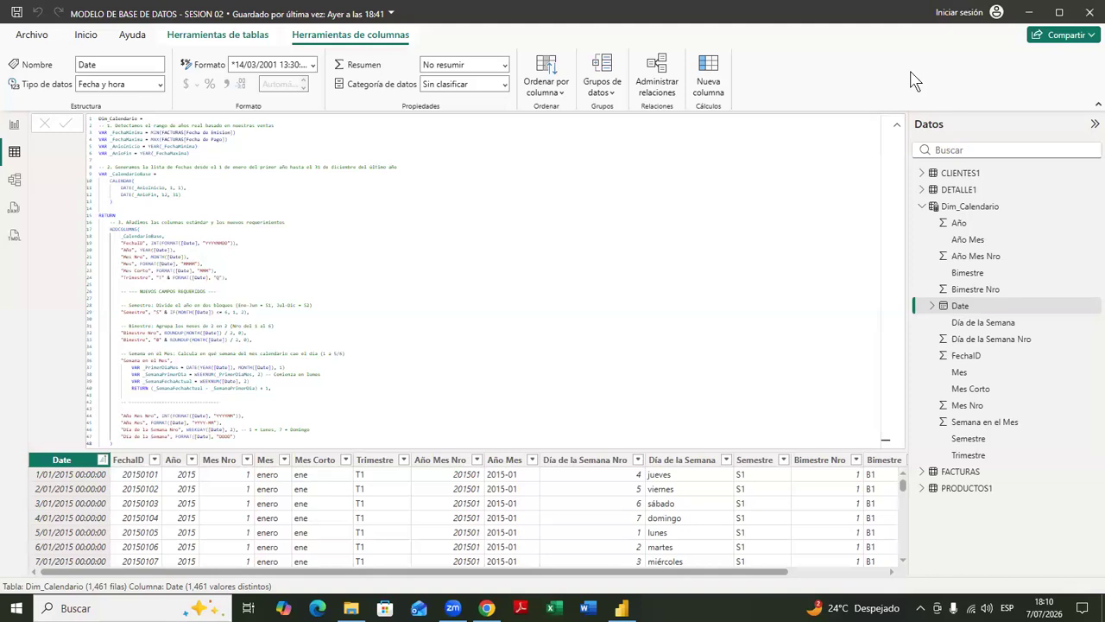
pyautogui.moveTo(753, 572); pyautogui.dragTo(894, 581)
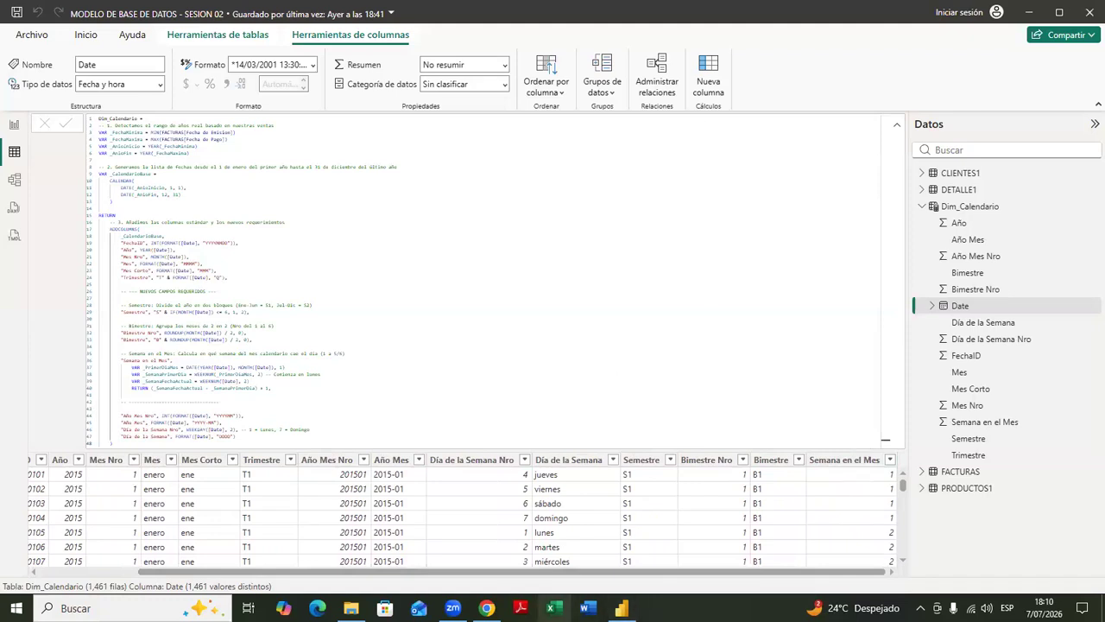
# - Switch to the Gemini chat in Chrome and go back to the conversation's first prompt about acting as a Power BI data analyst
pyautogui.click(487, 608)
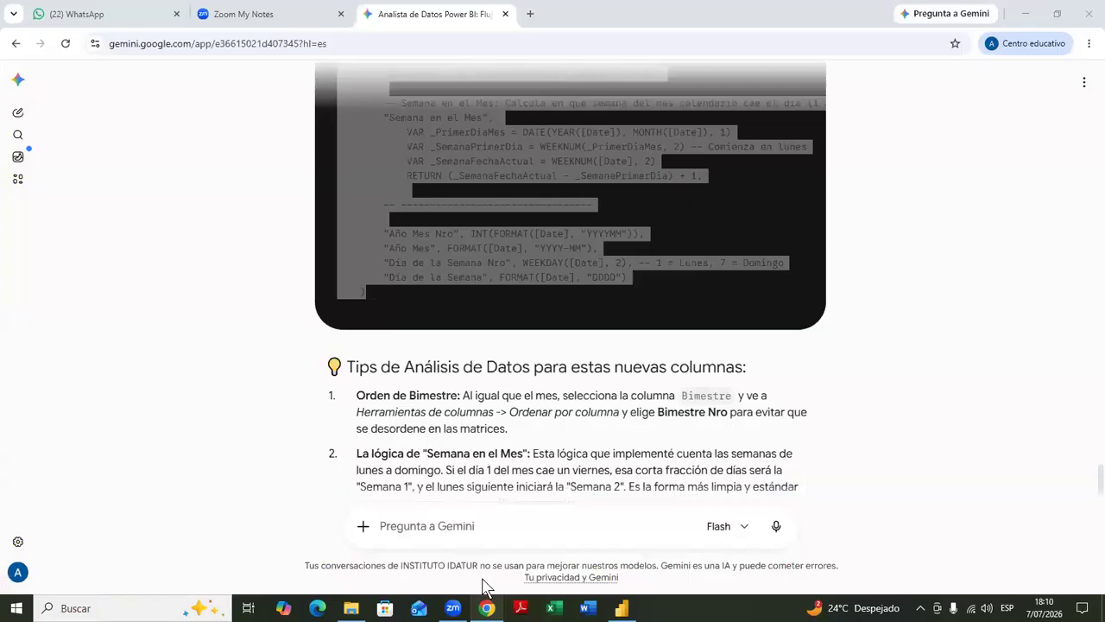
pyautogui.click(222, 254)
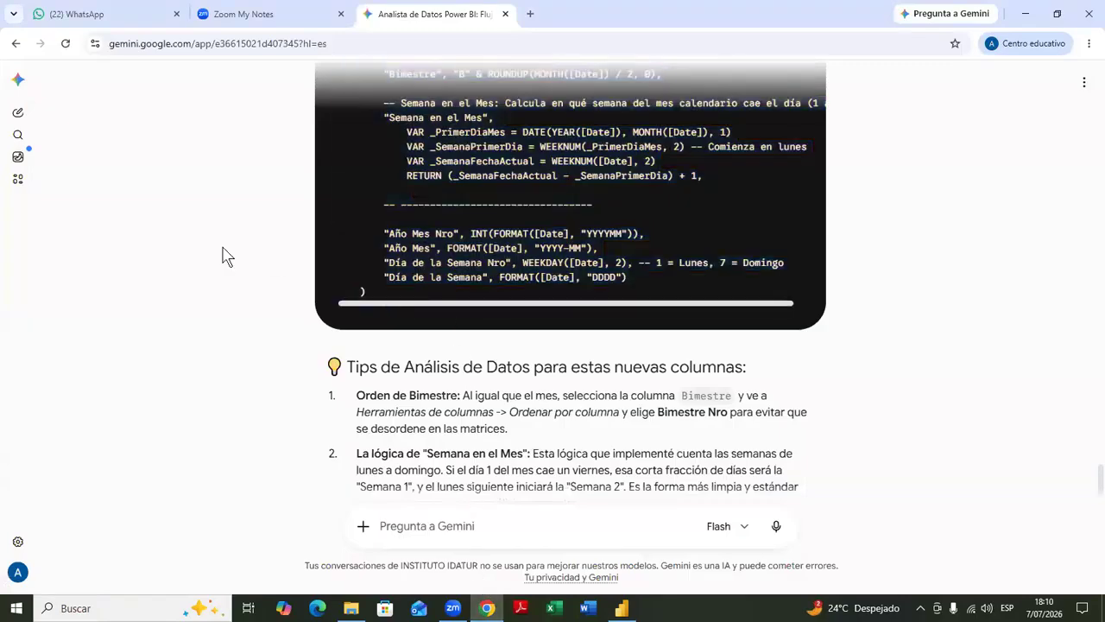
pyautogui.scroll(10, 267, 240)
pyautogui.scroll(15, 272, 239)
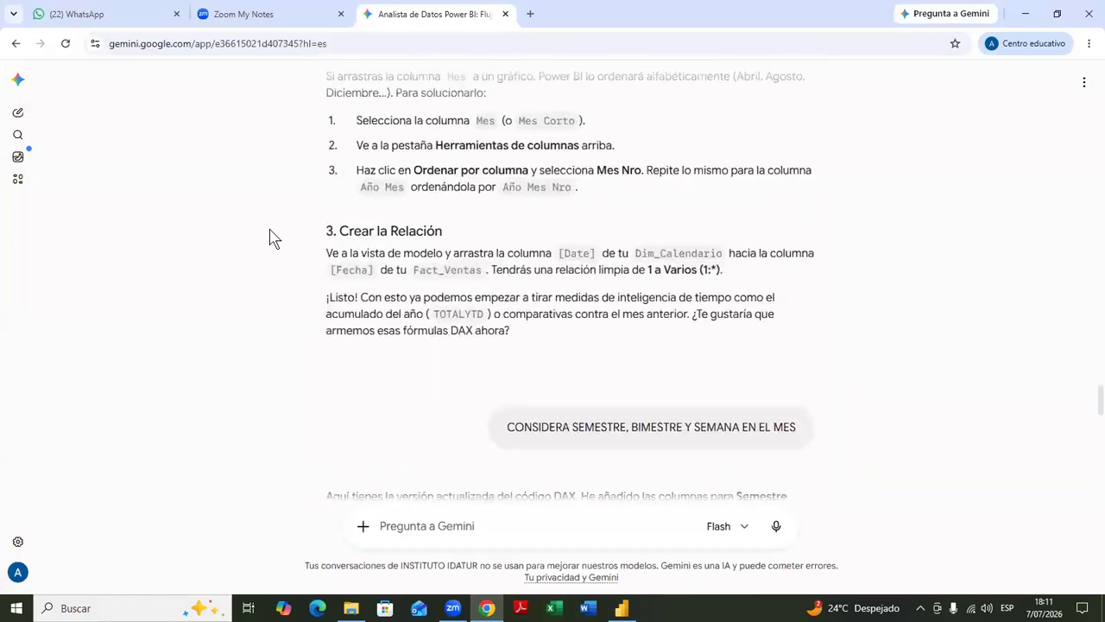
pyautogui.scroll(15, 270, 229)
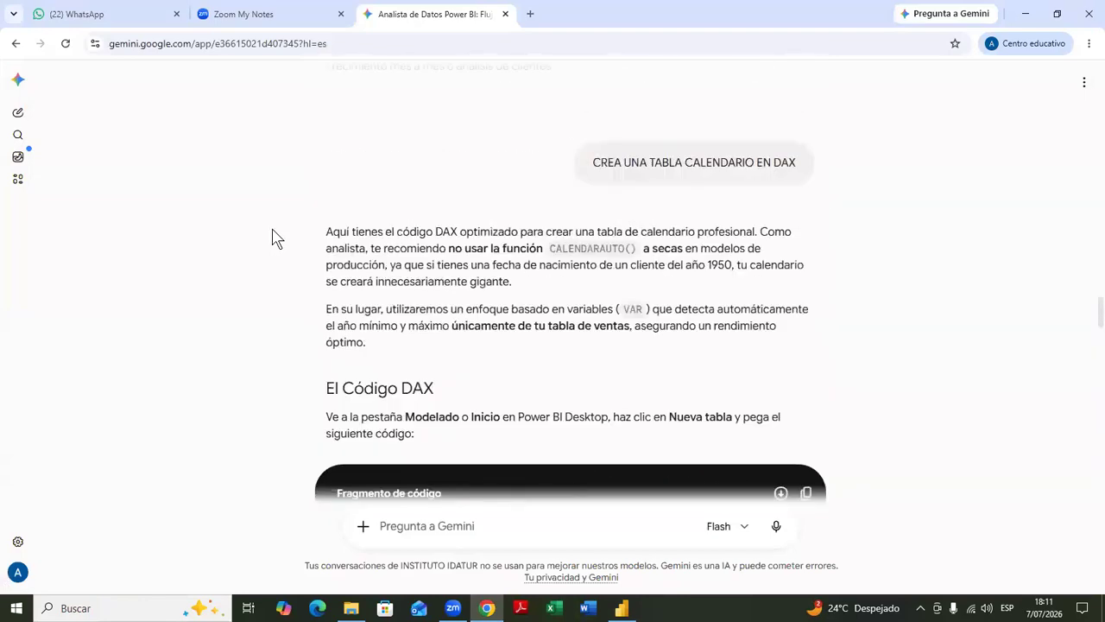
pyautogui.scroll(3, 266, 216)
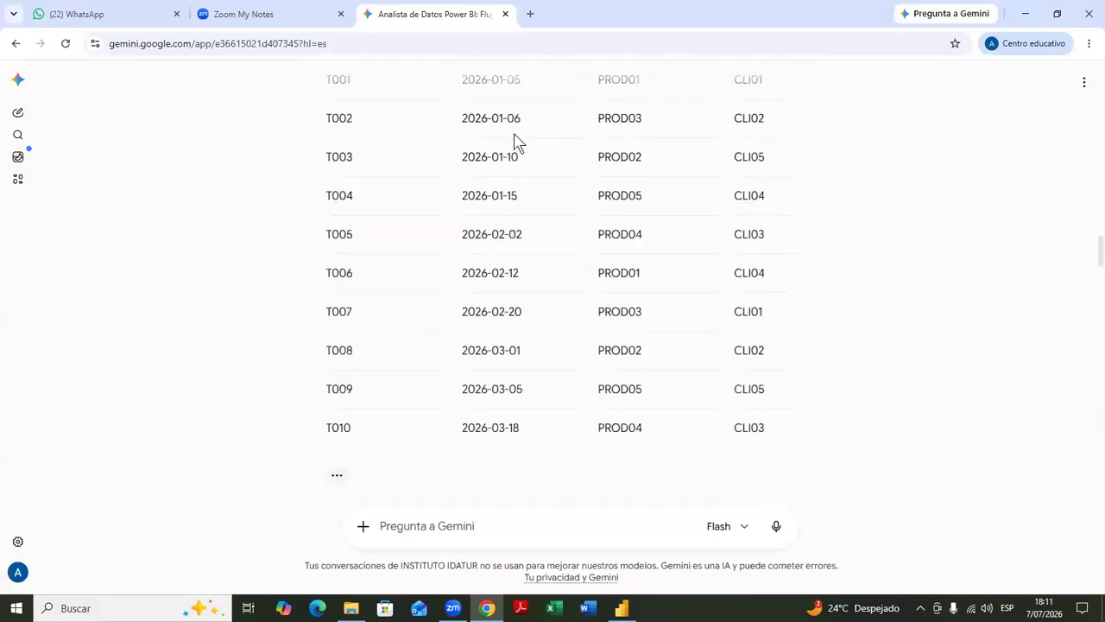
pyautogui.click(851, 68)
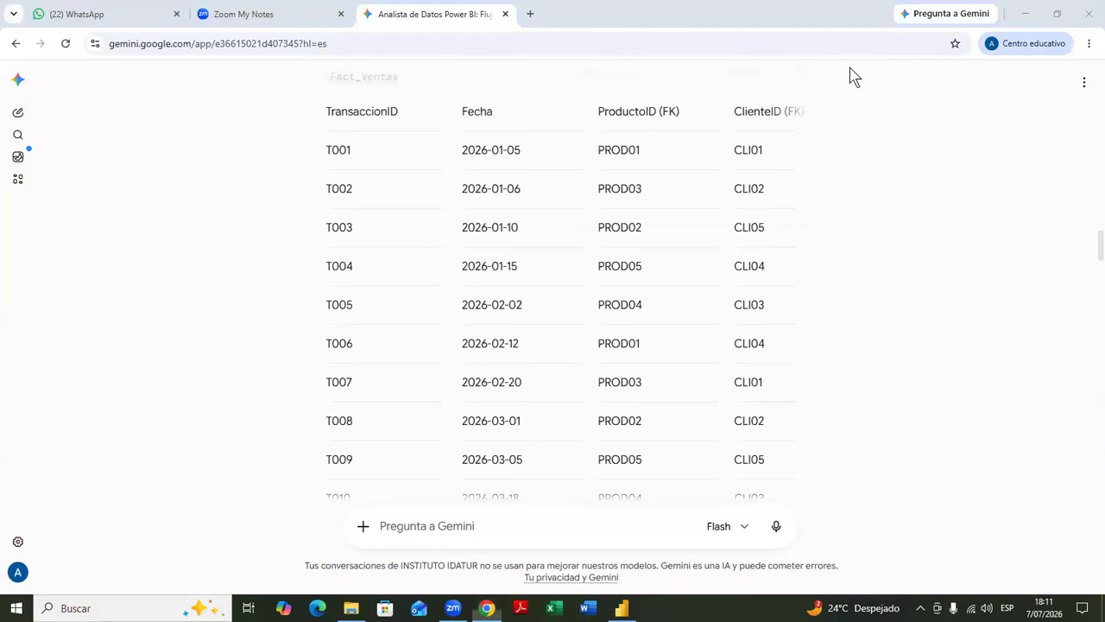
pyautogui.scroll(13, 441, 306)
pyautogui.scroll(15, 441, 306)
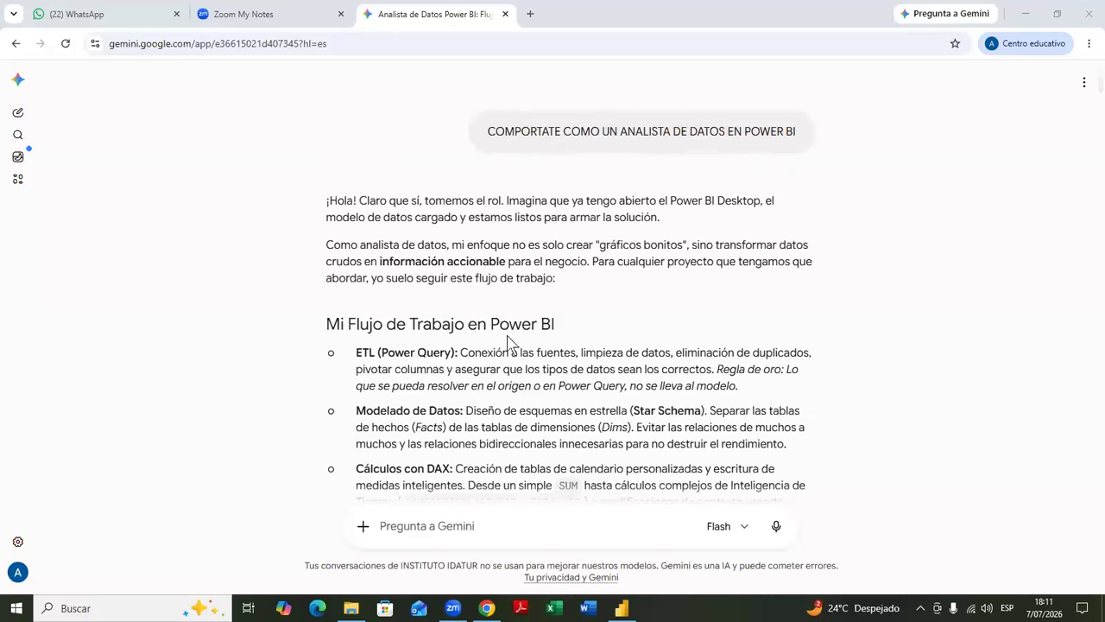
# - Review the analyst workflow answer and the dimension tables generated for the sales database, including Dim_Productos and Dim_Clientes
pyautogui.scroll(-3, 459, 384)
pyautogui.scroll(-5, 459, 385)
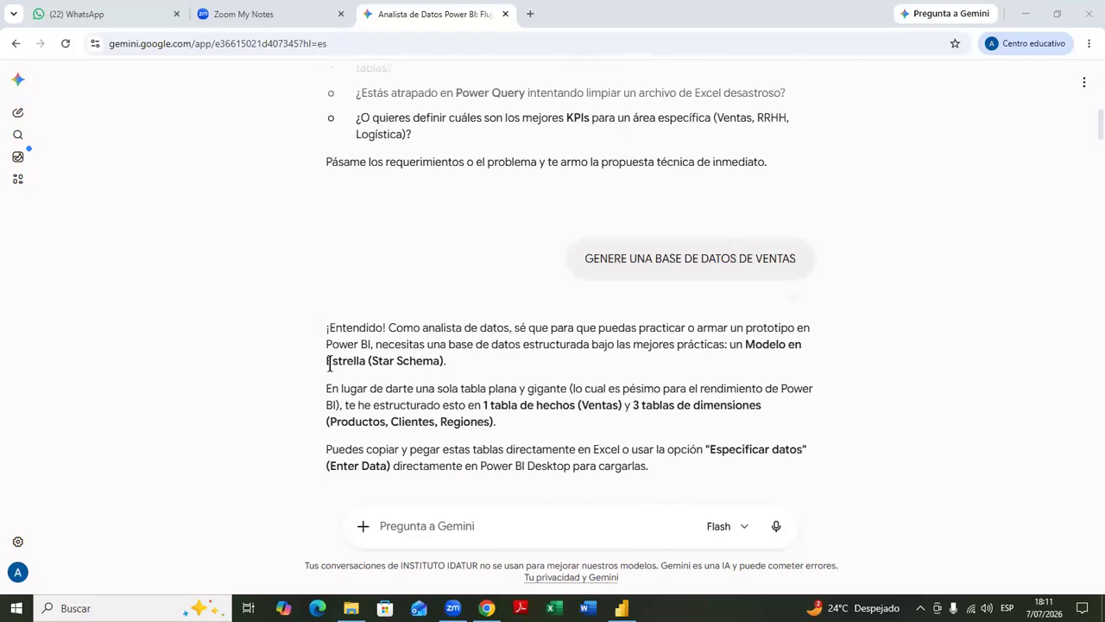
pyautogui.scroll(-2, 327, 361)
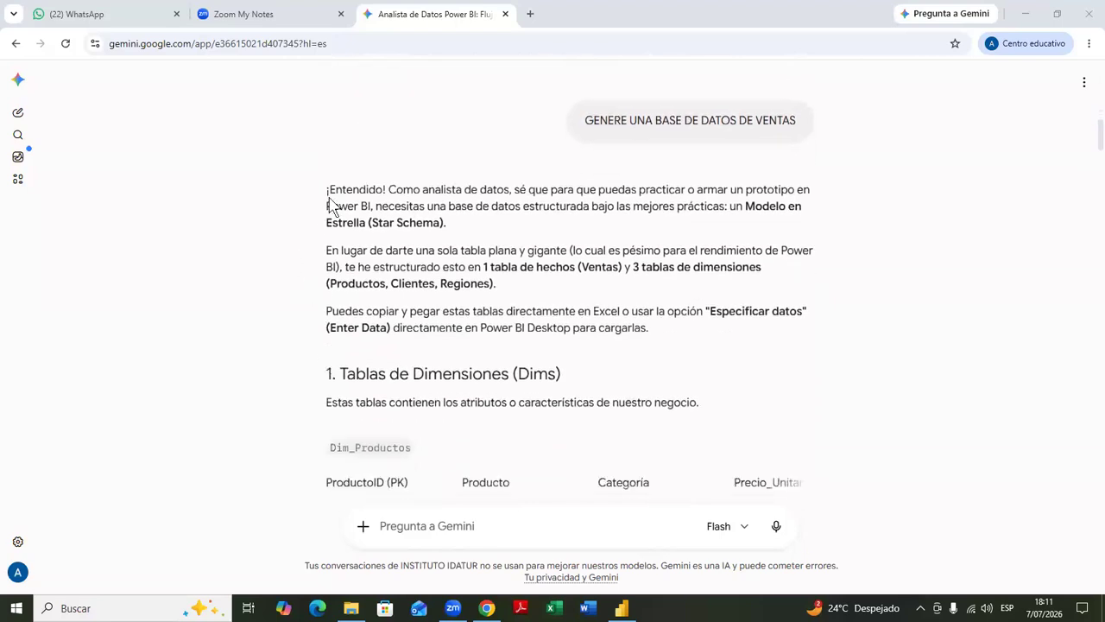
pyautogui.scroll(-1, 334, 305)
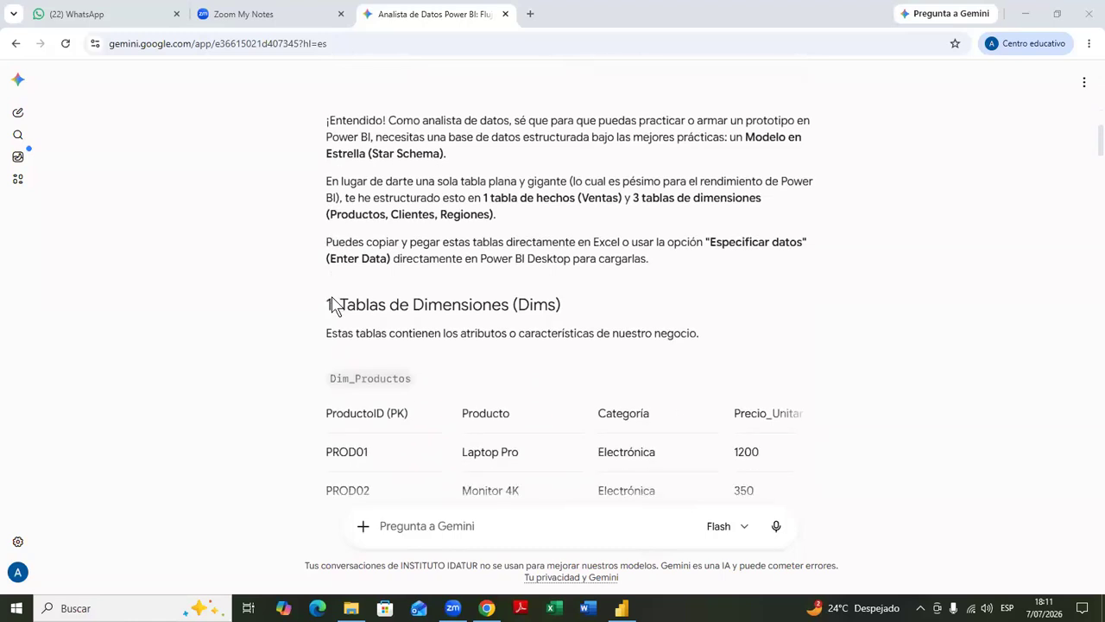
pyautogui.scroll(-3, 334, 306)
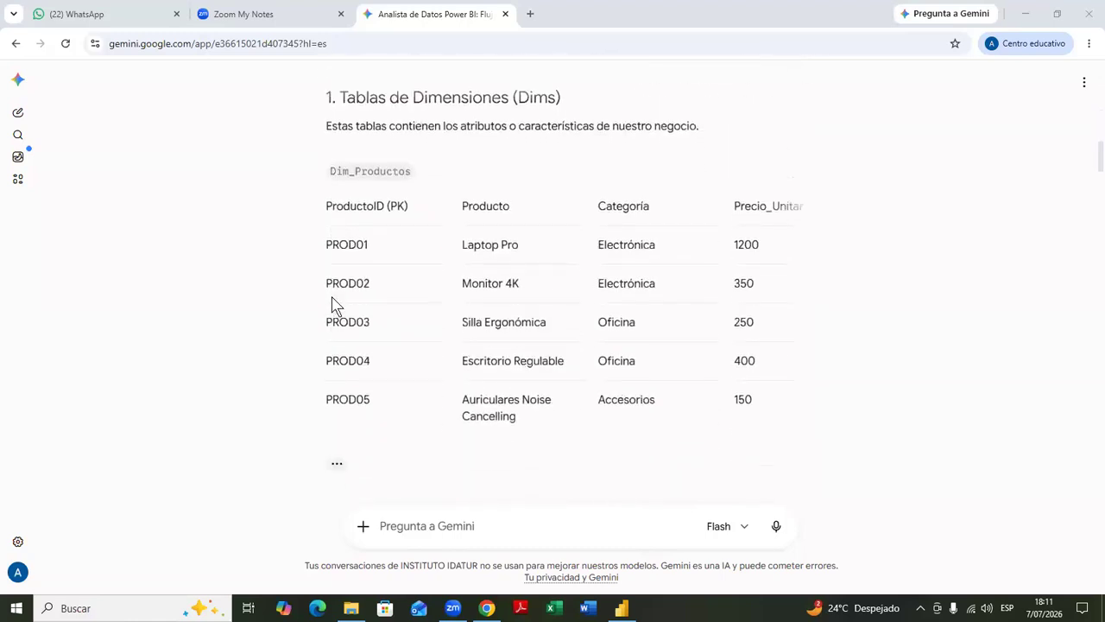
pyautogui.scroll(-5, 334, 305)
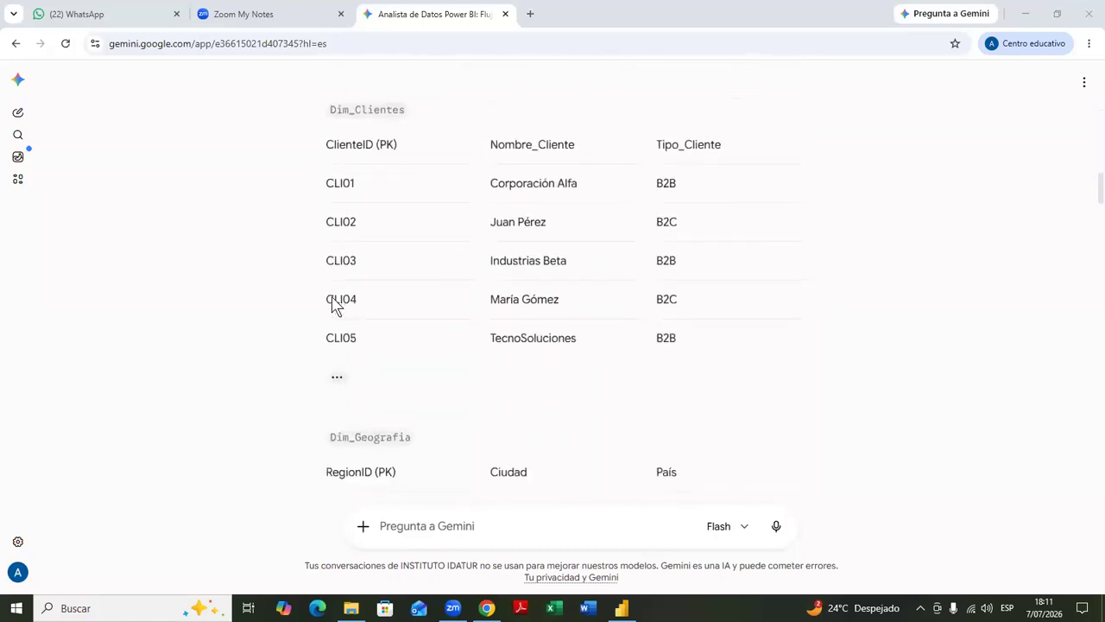
pyautogui.scroll(-1, 334, 305)
pyautogui.scroll(8, 334, 306)
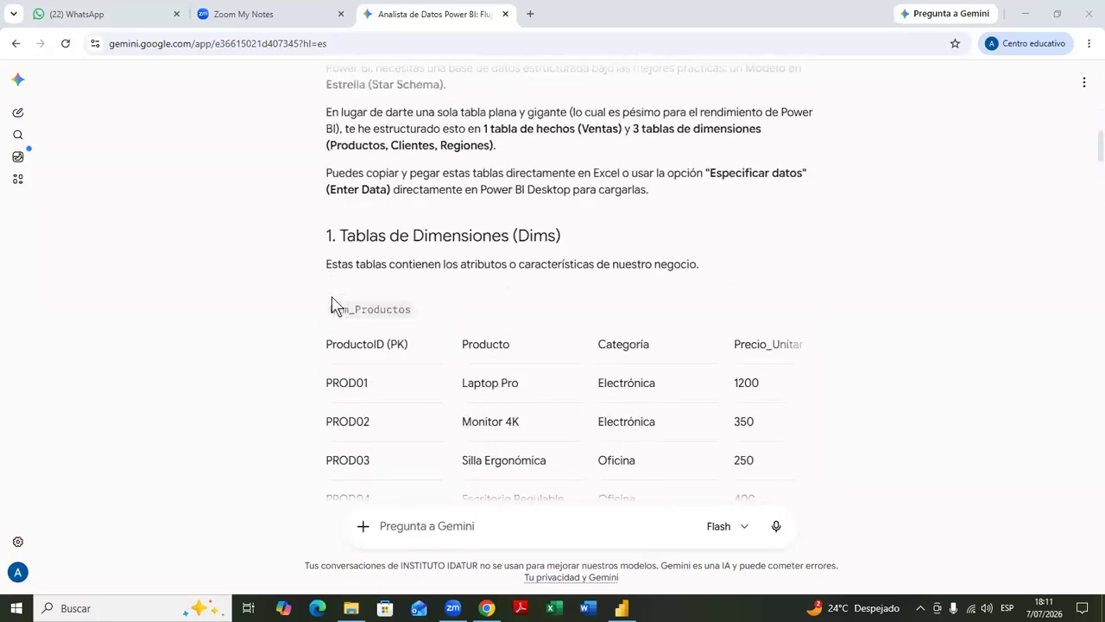
# - Examine the Fact_Ventas fact table and the suggested next steps for modelling, the calendar table and DAX measures
pyautogui.scroll(-5, 335, 306)
pyautogui.scroll(-6, 334, 305)
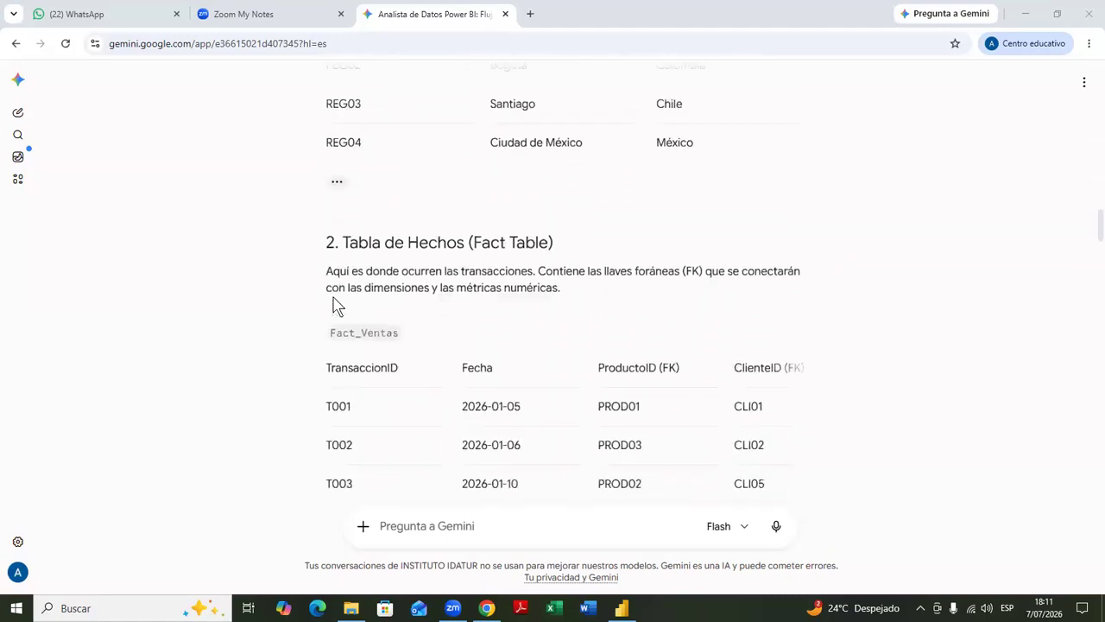
pyautogui.scroll(-1, 335, 306)
pyautogui.scroll(-1, 336, 306)
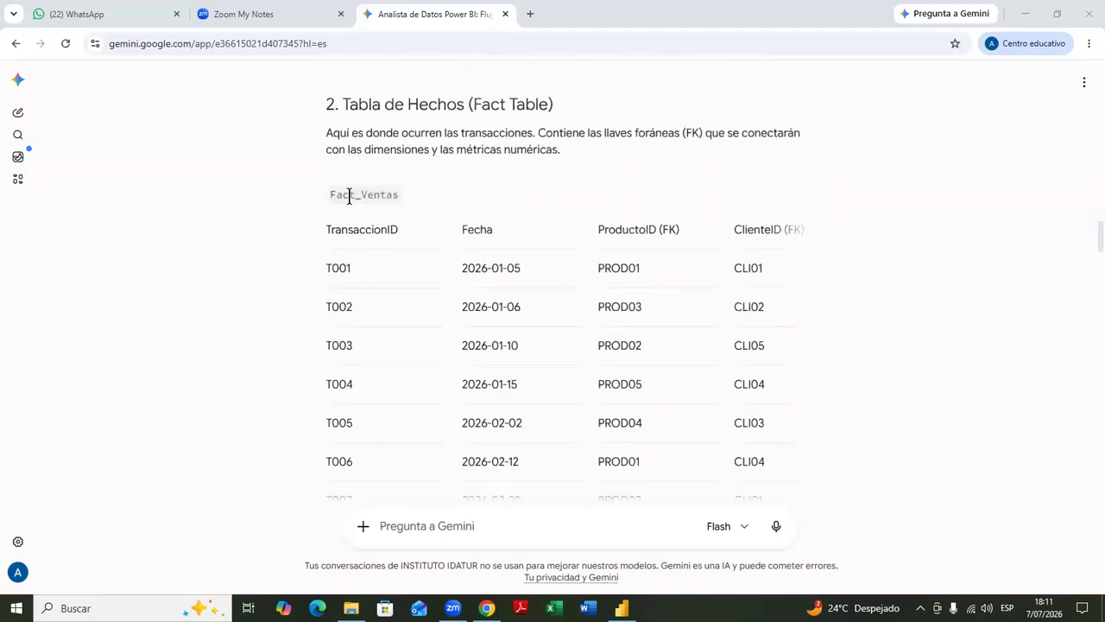
pyautogui.scroll(-5, 336, 308)
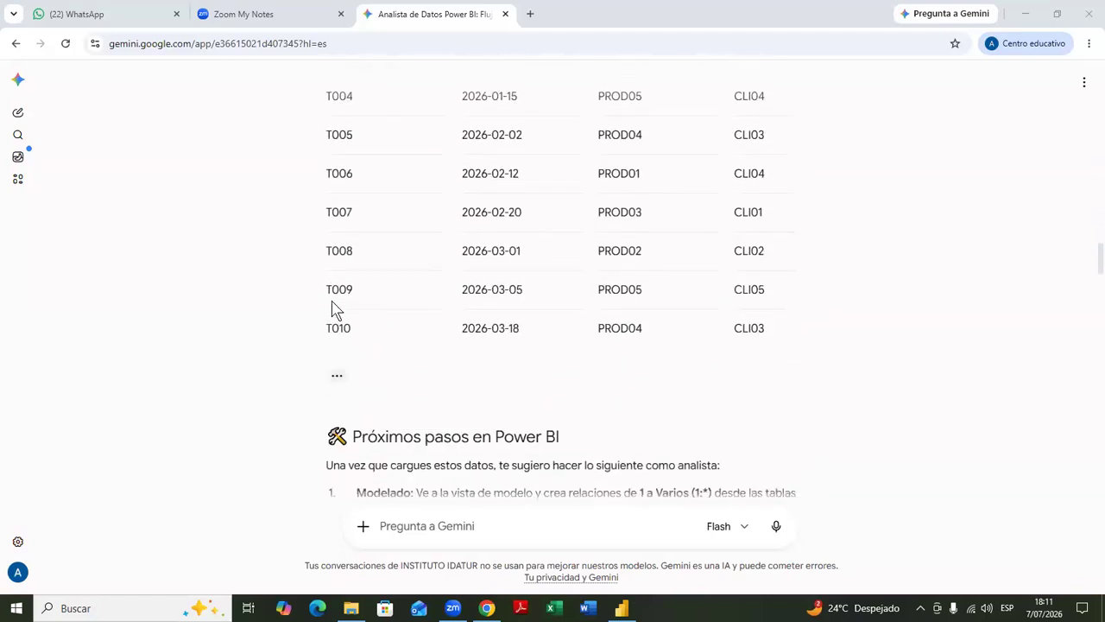
pyautogui.scroll(-5, 336, 308)
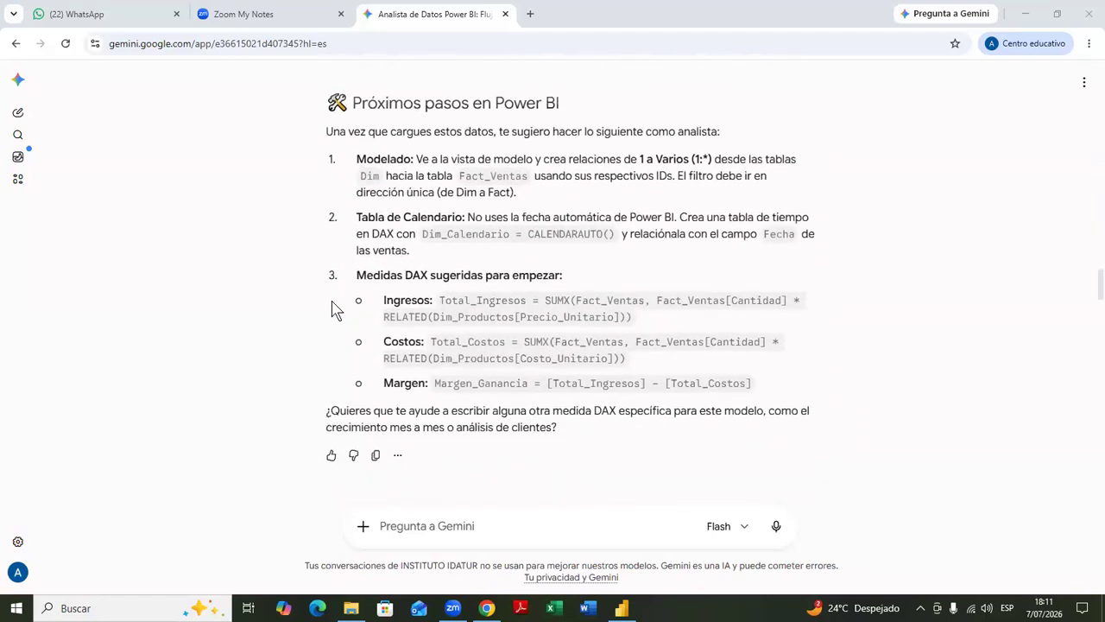
pyautogui.scroll(-2, 331, 308)
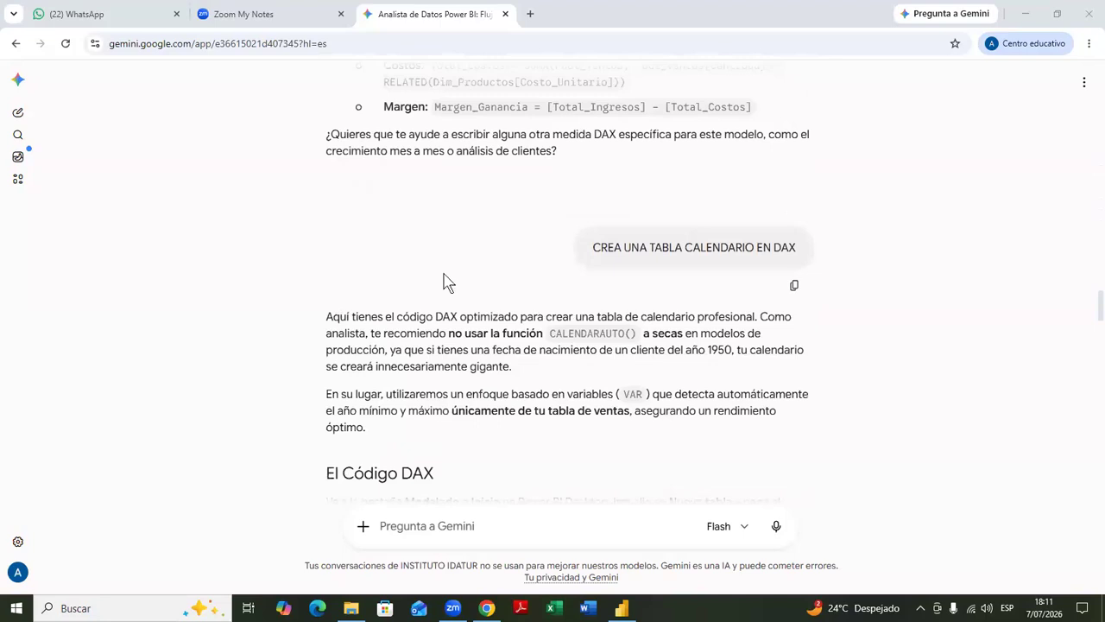
pyautogui.scroll(3, 444, 278)
pyautogui.scroll(2, 440, 273)
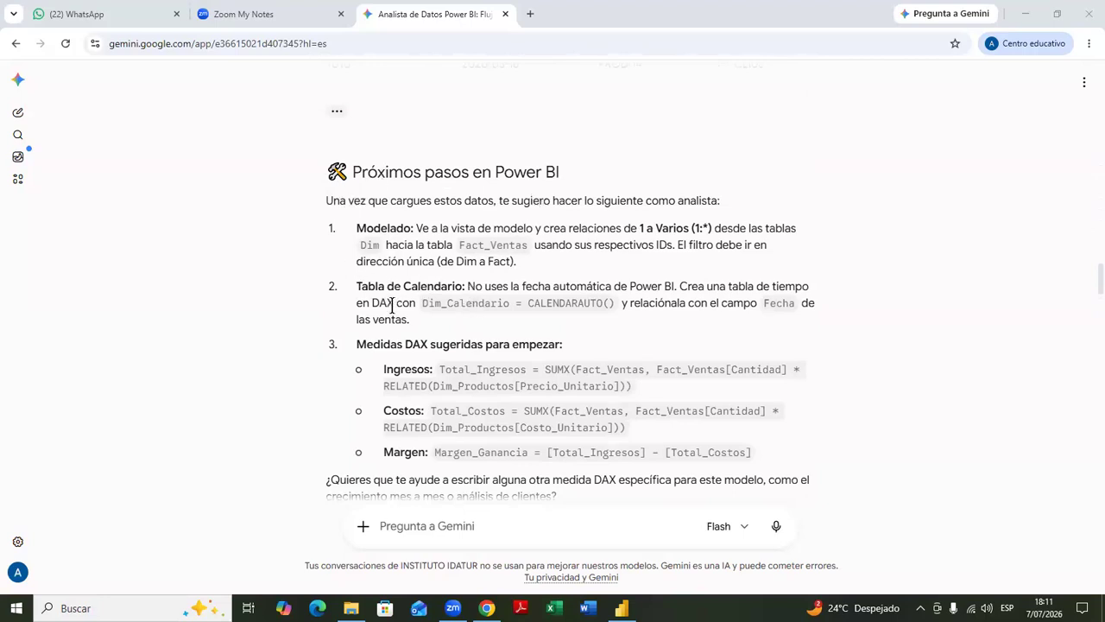
# - Examine the calendar table prompt and its Dim_Calendario DAX code, from the date range variables to the ADDCOLUMNS fields
pyautogui.scroll(-4, 401, 318)
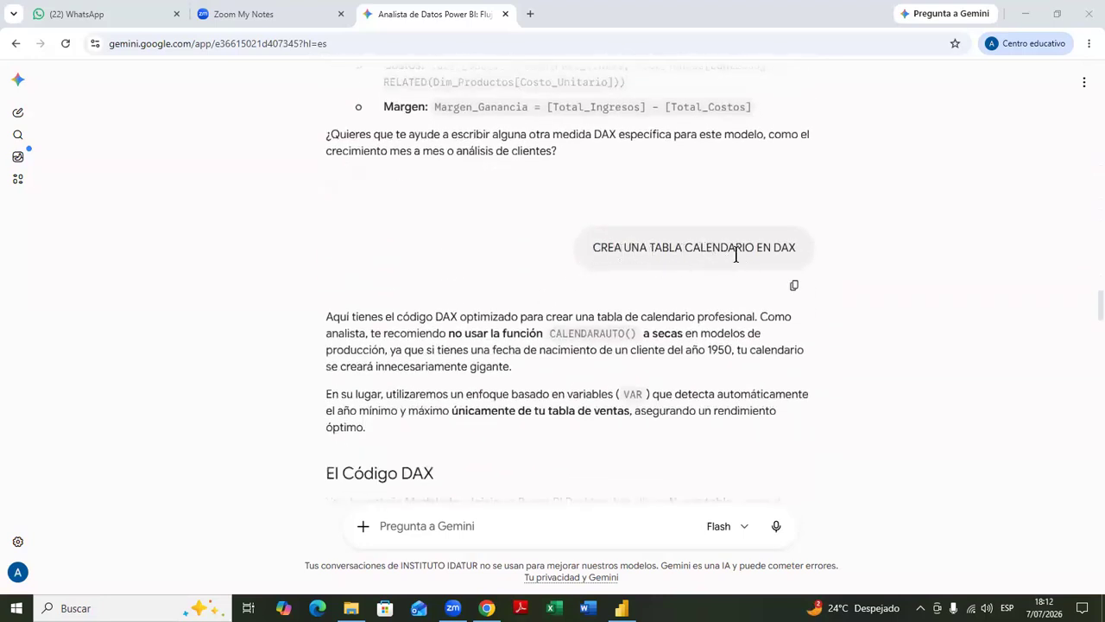
pyautogui.scroll(-3, 318, 320)
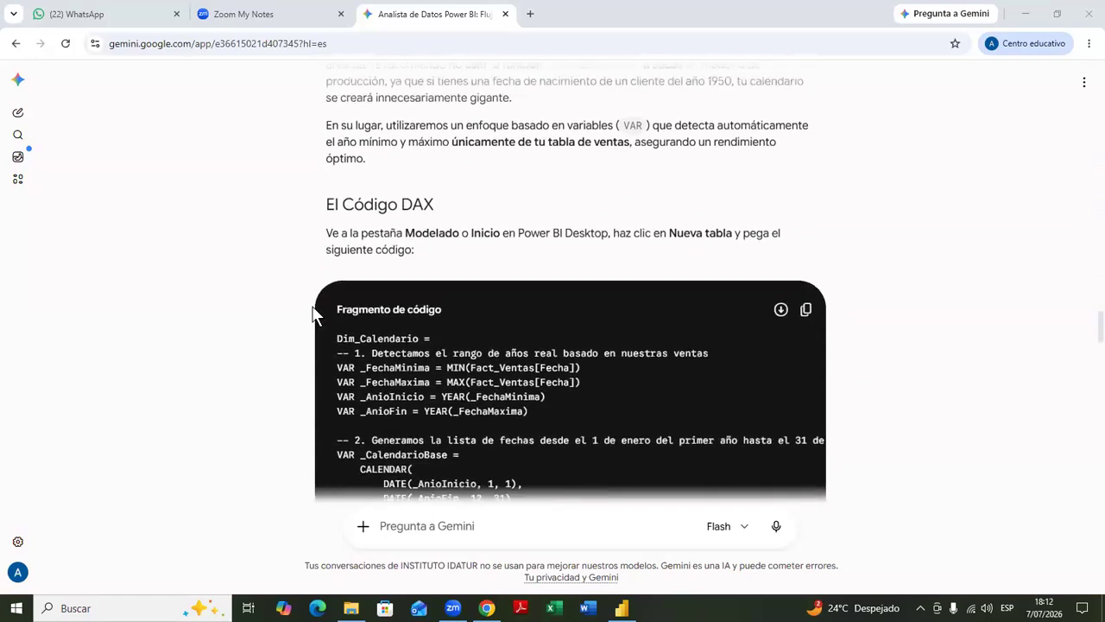
pyautogui.scroll(-2, 314, 315)
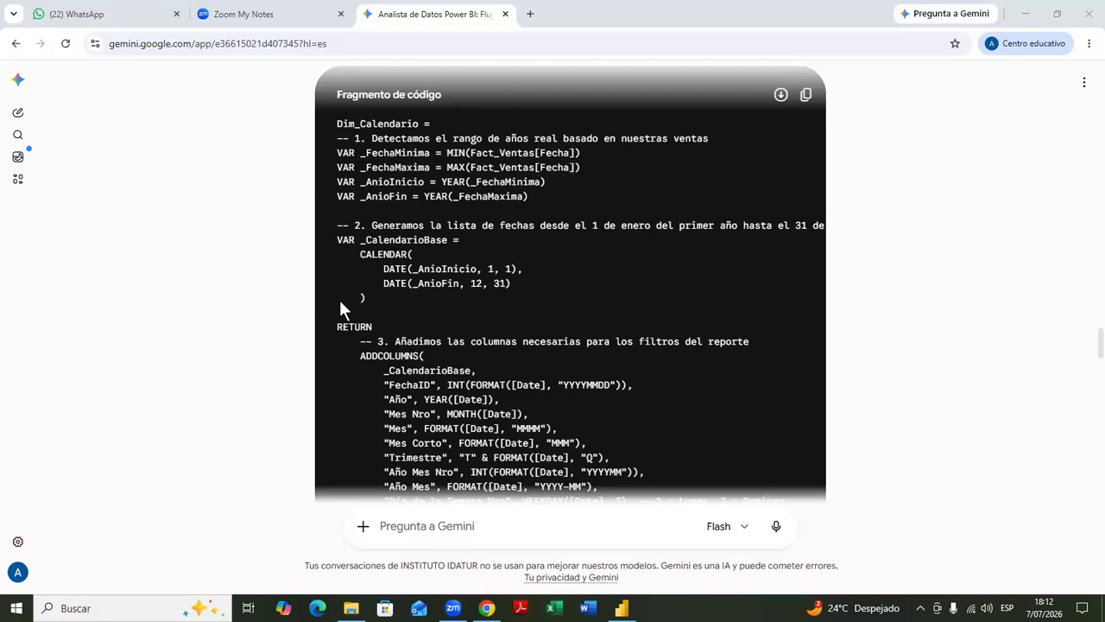
pyautogui.scroll(-1, 265, 358)
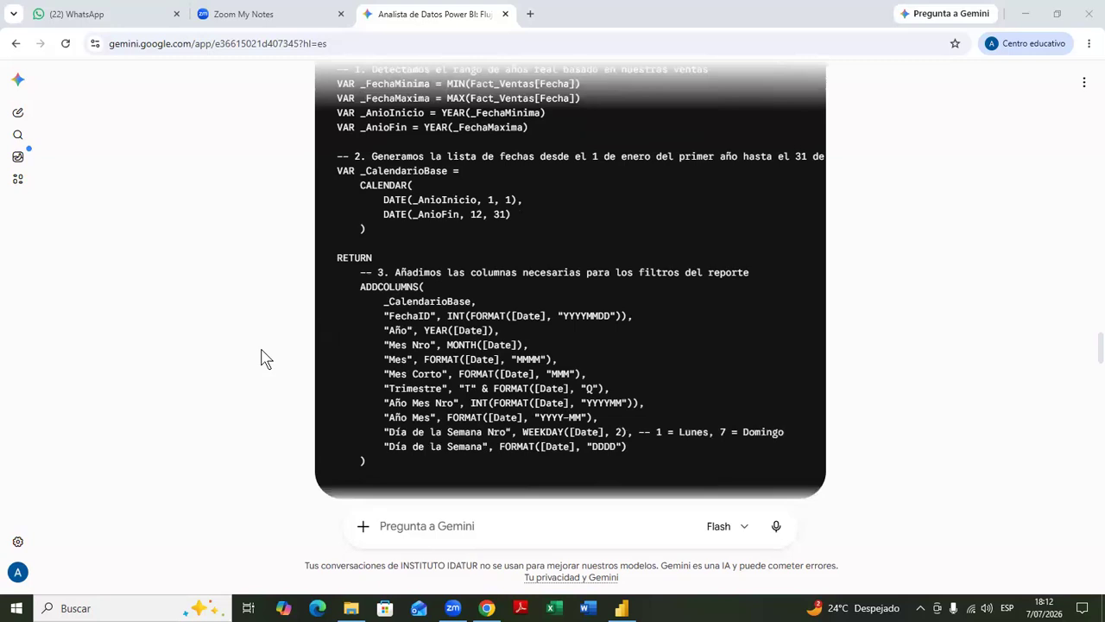
pyautogui.scroll(1, 264, 358)
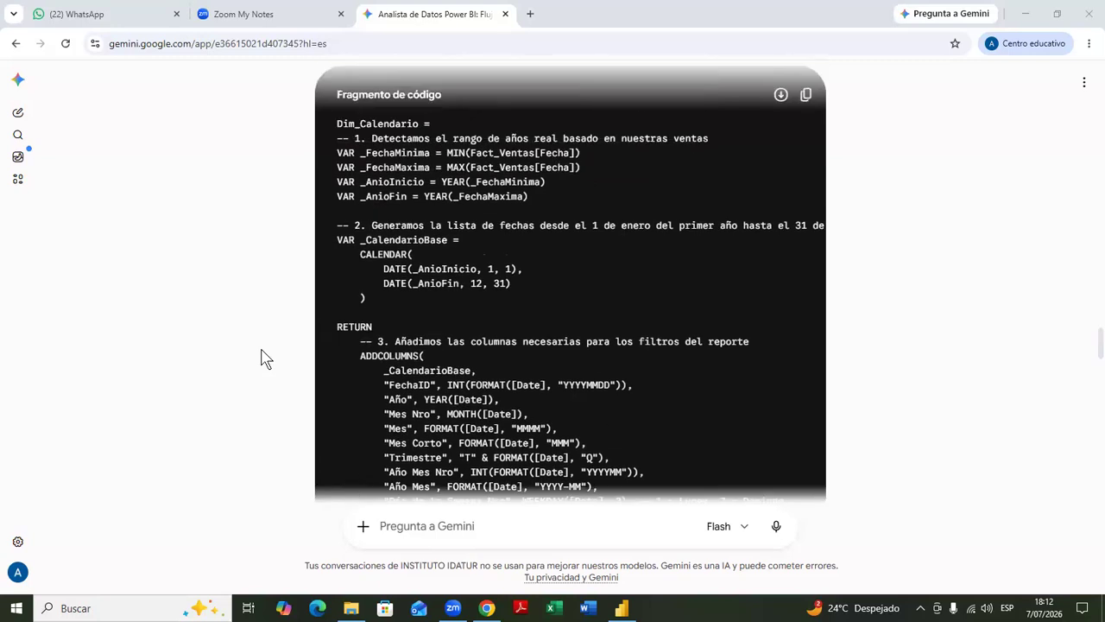
pyautogui.scroll(-2, 264, 357)
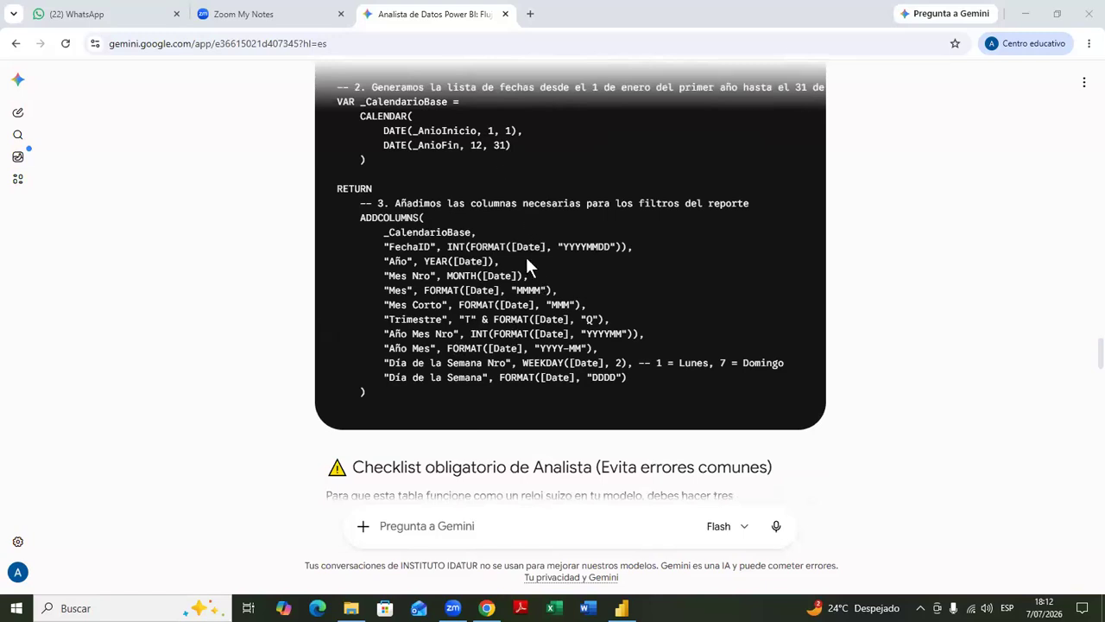
pyautogui.scroll(3, 506, 243)
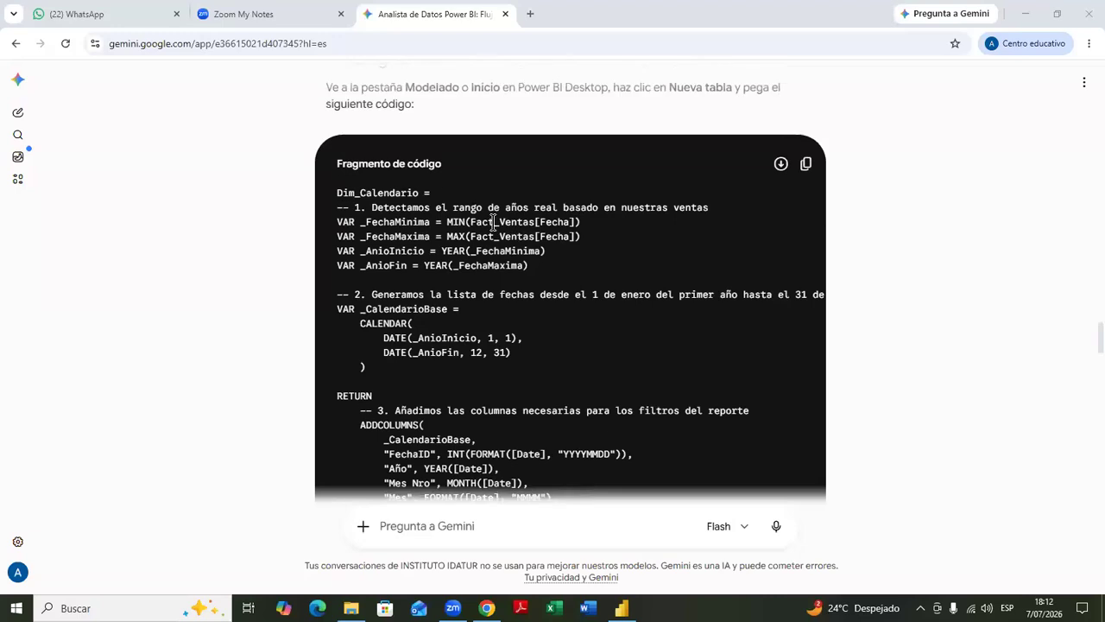
pyautogui.scroll(-3, 531, 329)
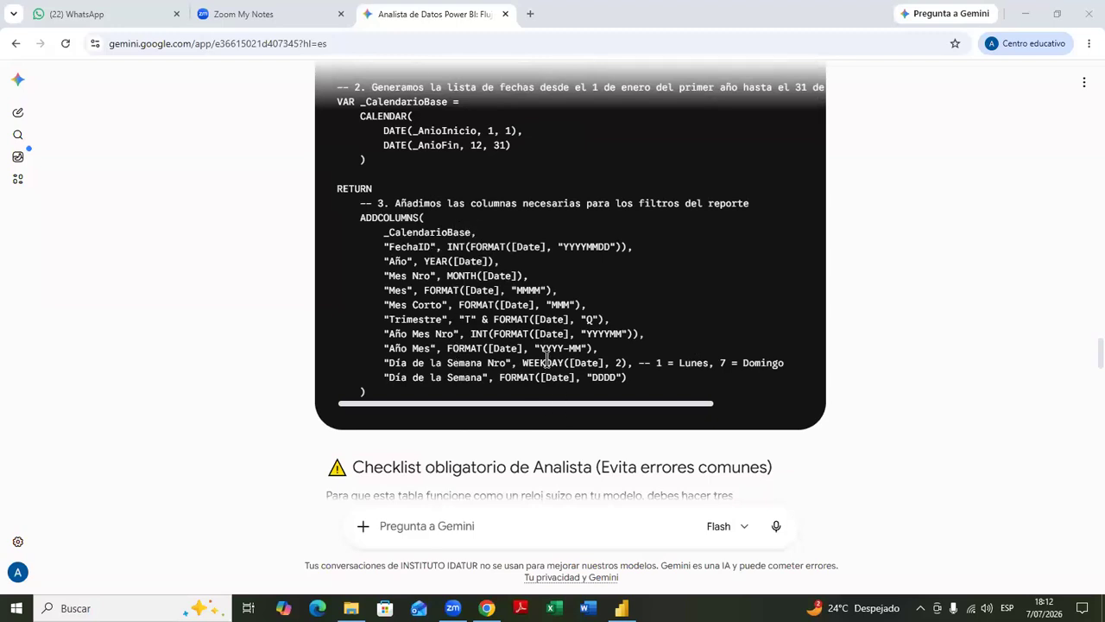
# - Review the analyst checklist and the prompt adding semester, bimester and week of month, and copy its updated Dim_Calendario DAX code
pyautogui.scroll(-3, 547, 358)
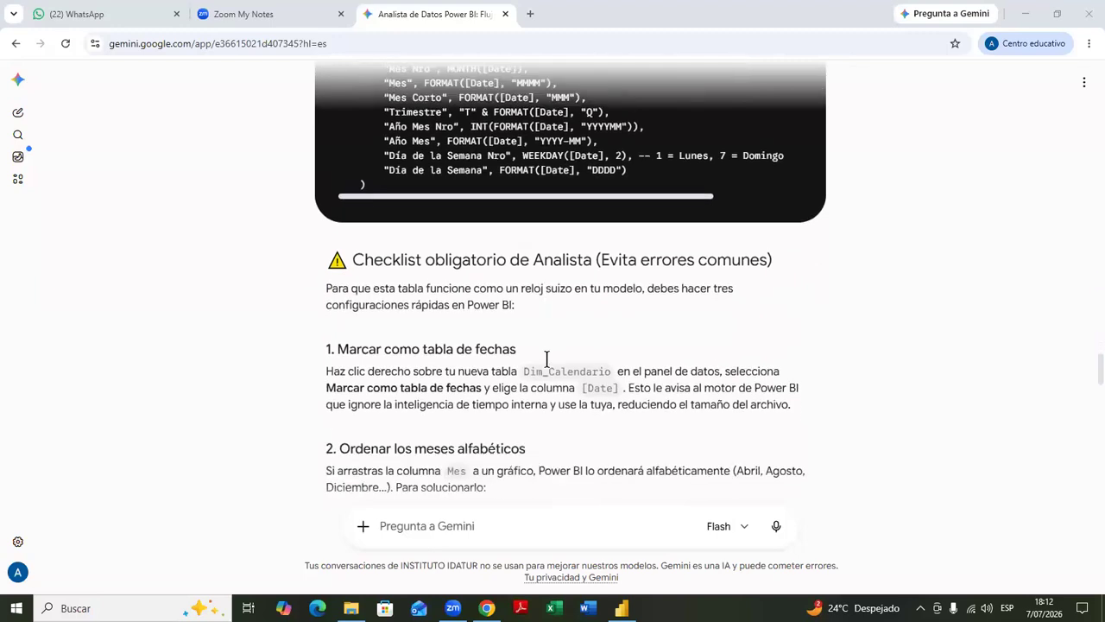
pyautogui.scroll(-6, 547, 359)
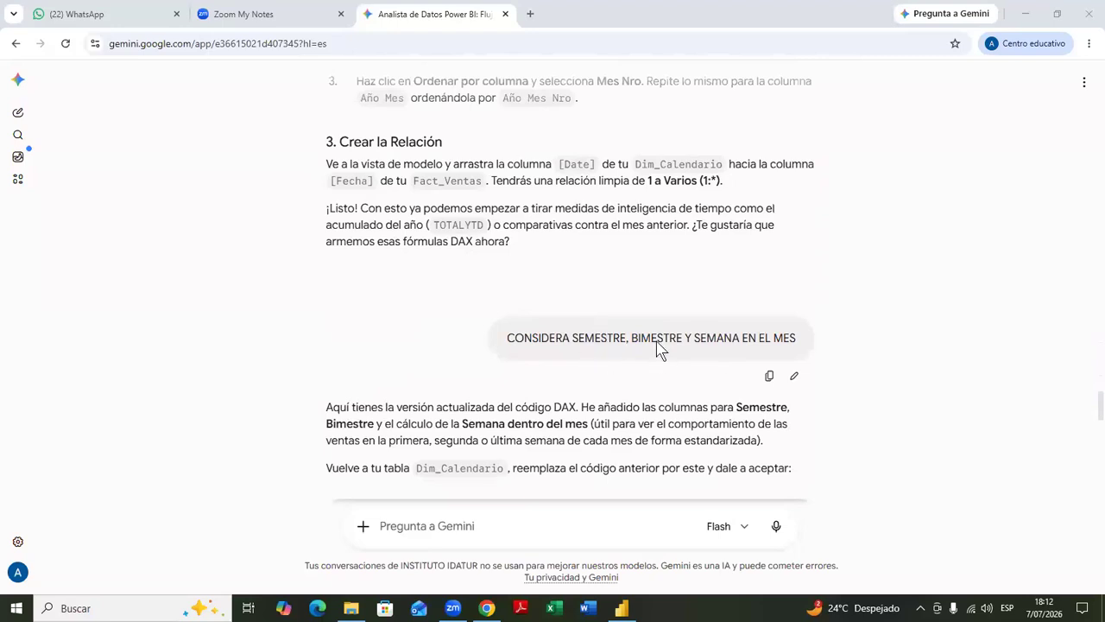
pyautogui.scroll(-5, 226, 363)
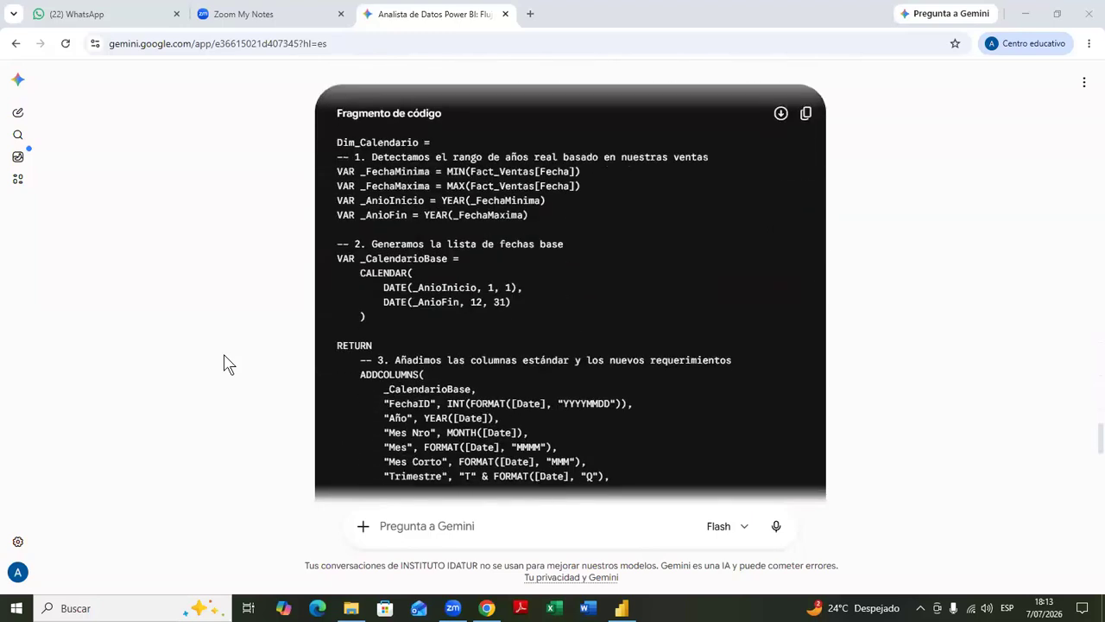
pyautogui.scroll(-3, 226, 363)
pyautogui.scroll(-4, 226, 362)
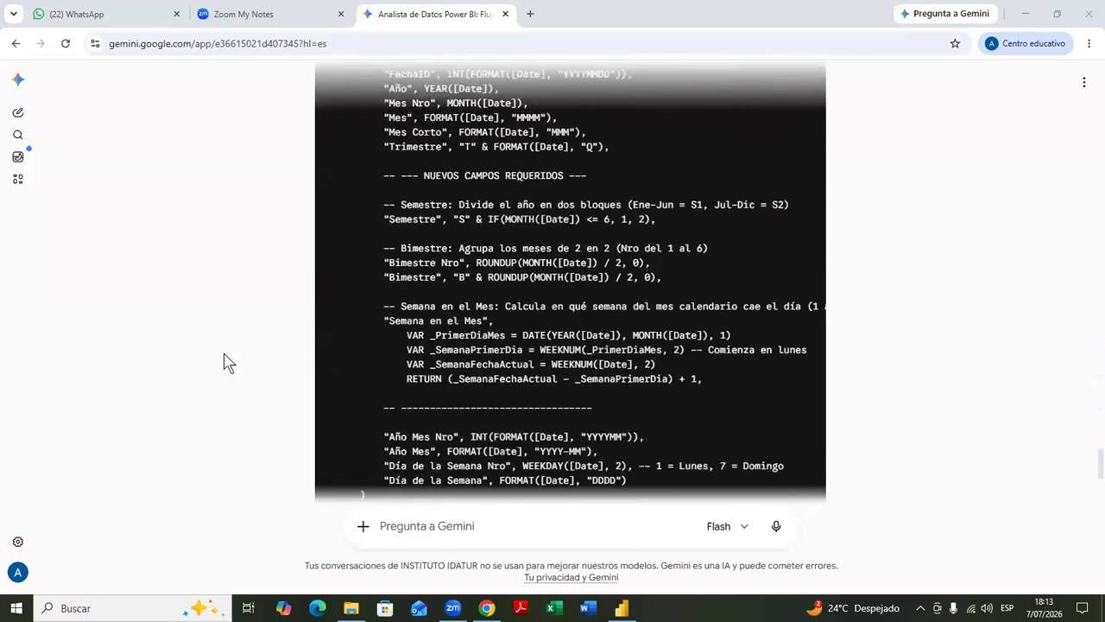
pyautogui.scroll(3, 389, 307)
pyautogui.scroll(5, 390, 306)
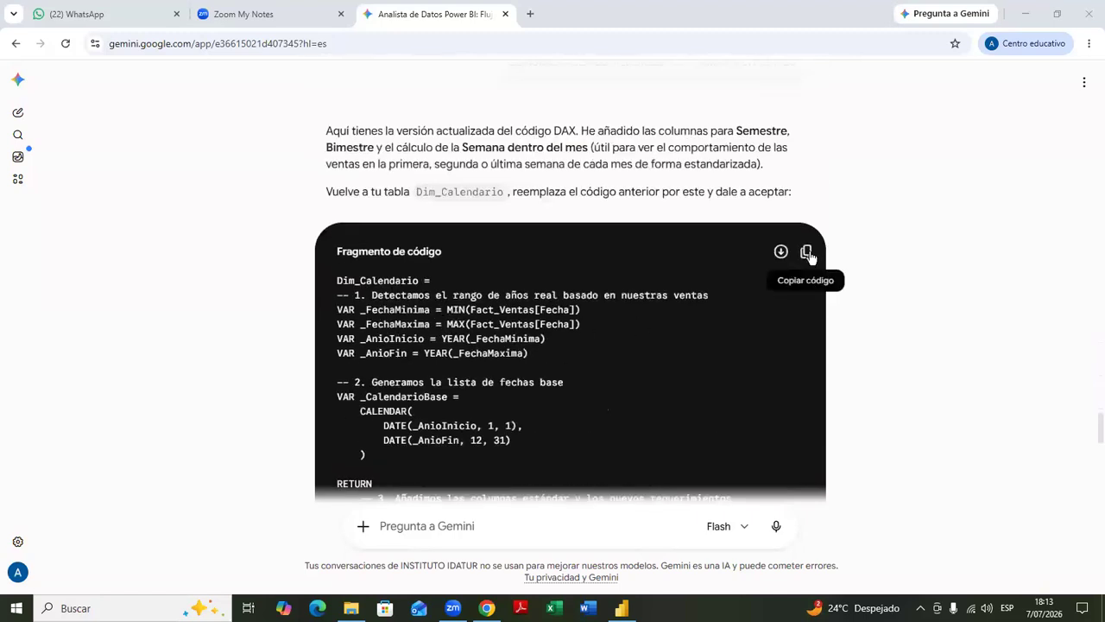
pyautogui.click(807, 253)
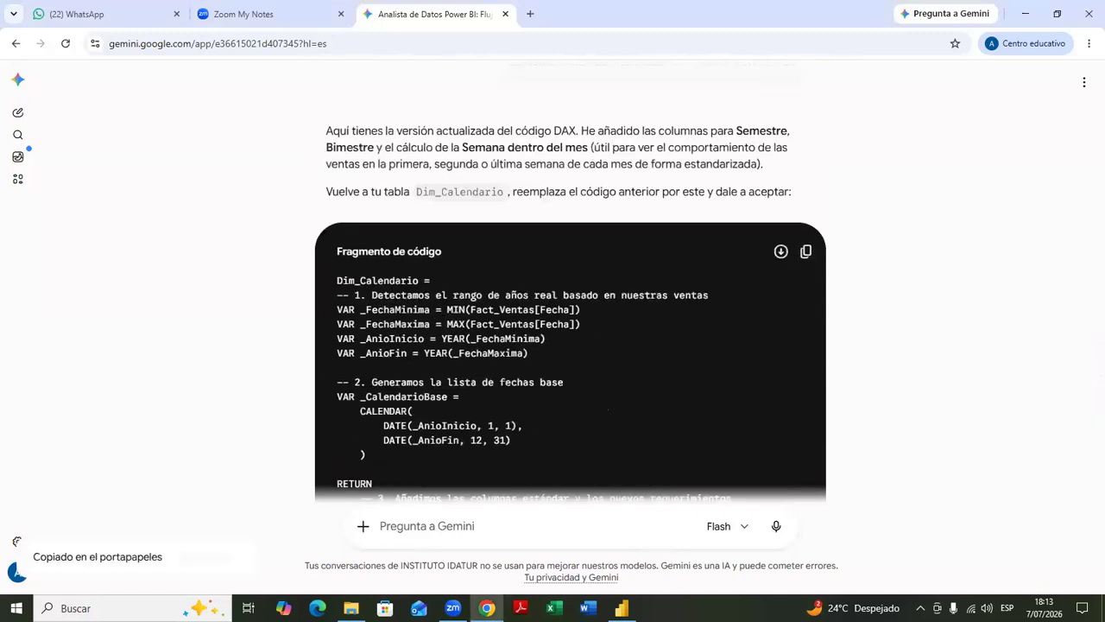
# - Switch to Power BI and delete the existing Dim_Calendario table from the model
pyautogui.click(622, 608)
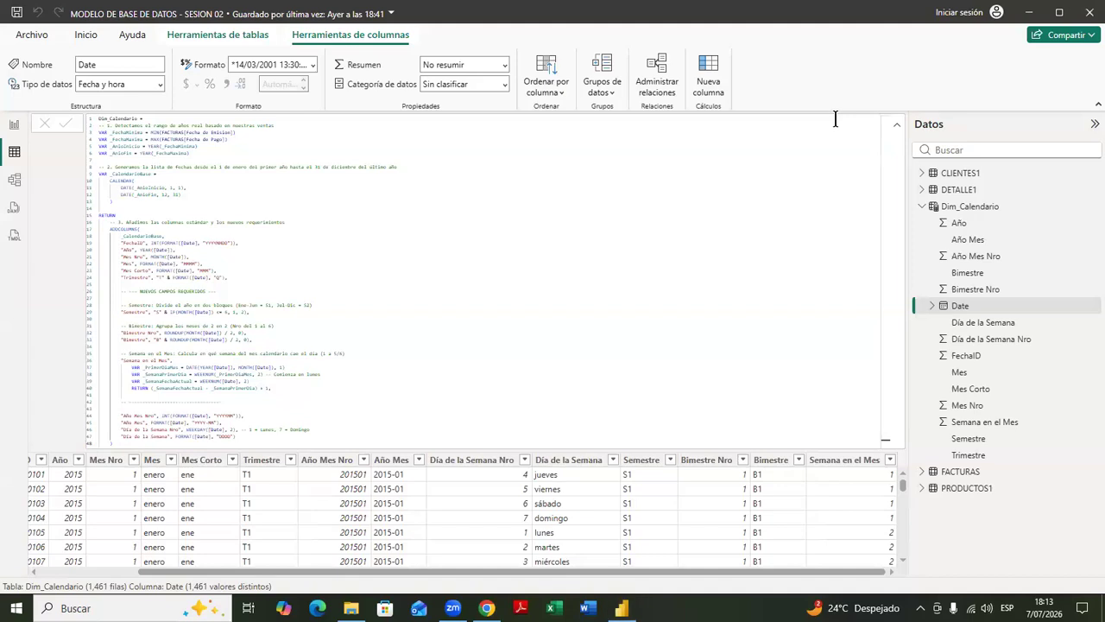
pyautogui.click(919, 208)
pyautogui.click(1093, 206)
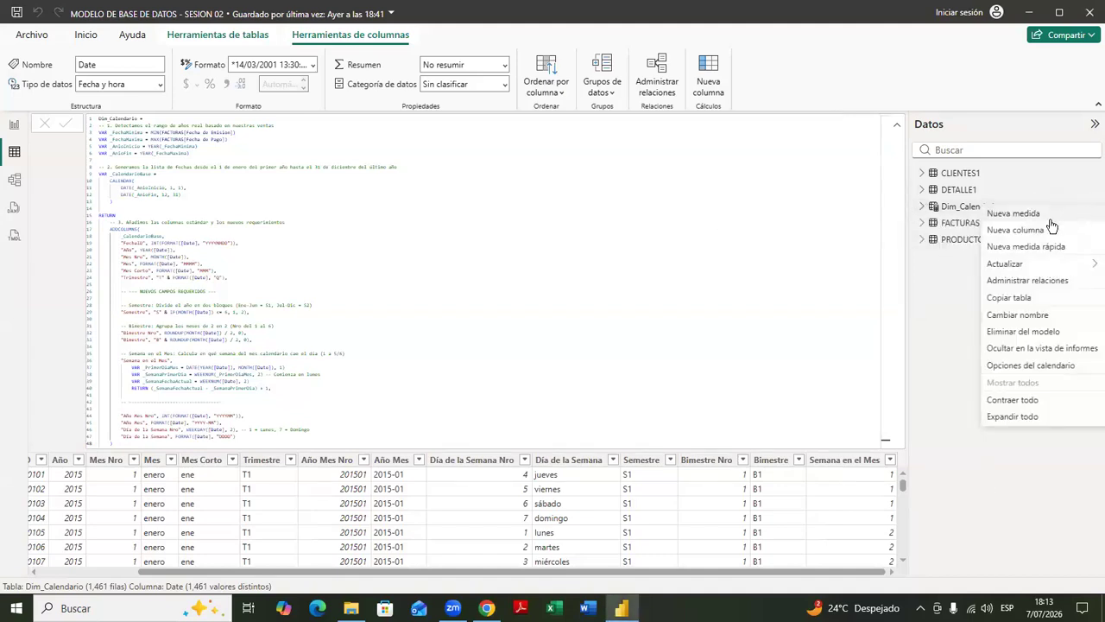
pyautogui.click(1024, 332)
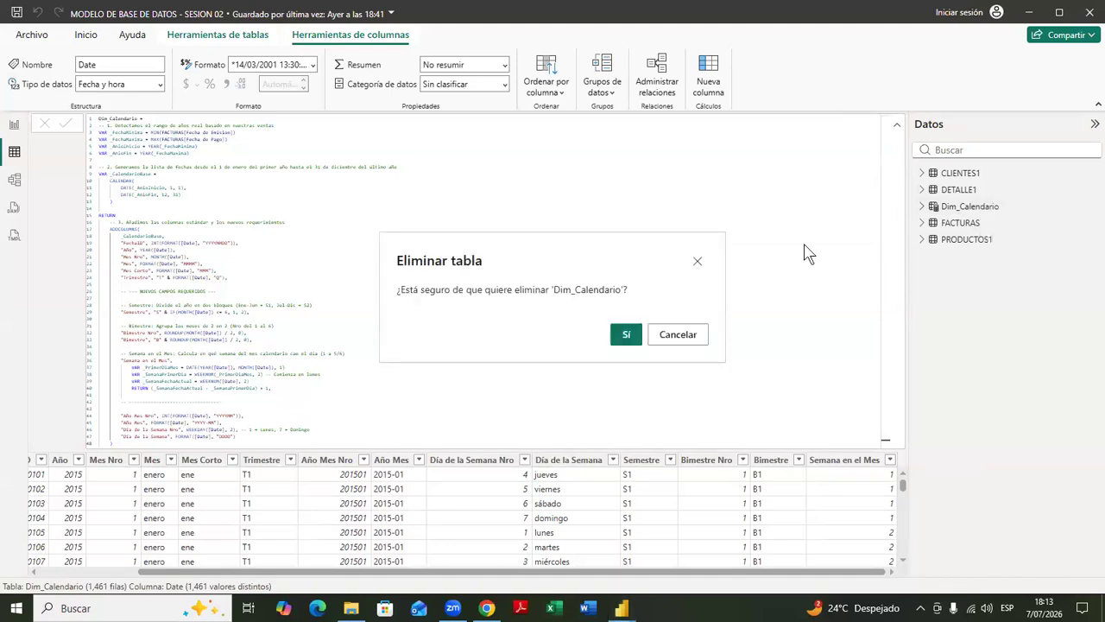
pyautogui.click(627, 337)
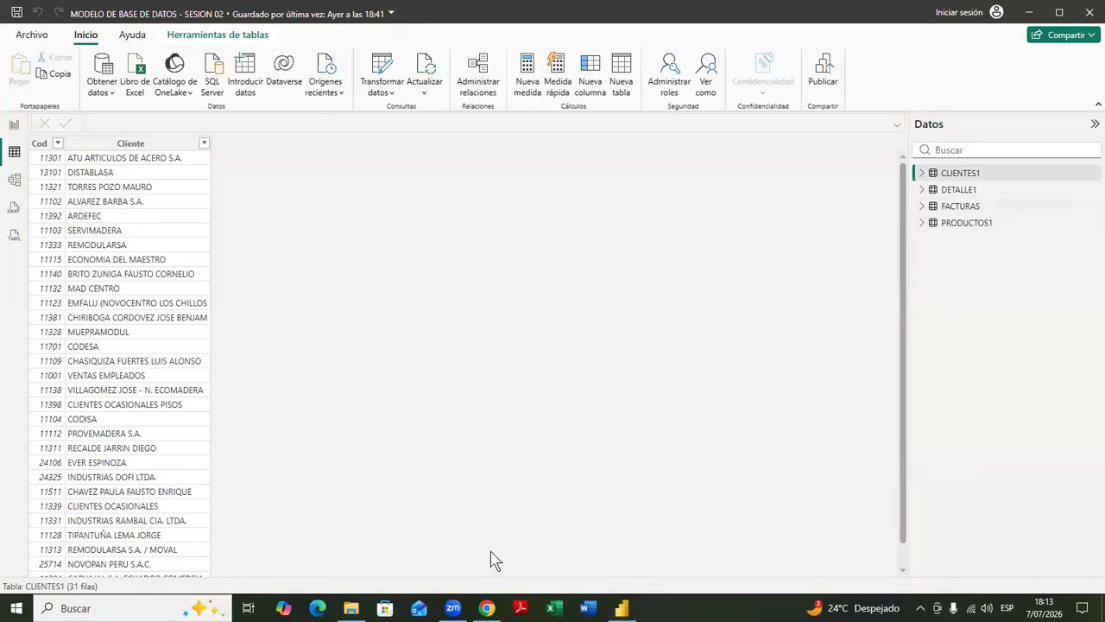
# - Copy the updated Dim_Calendario code from the Gemini chat again and return to Power BI
pyautogui.hotkey('alt', 'Tab')
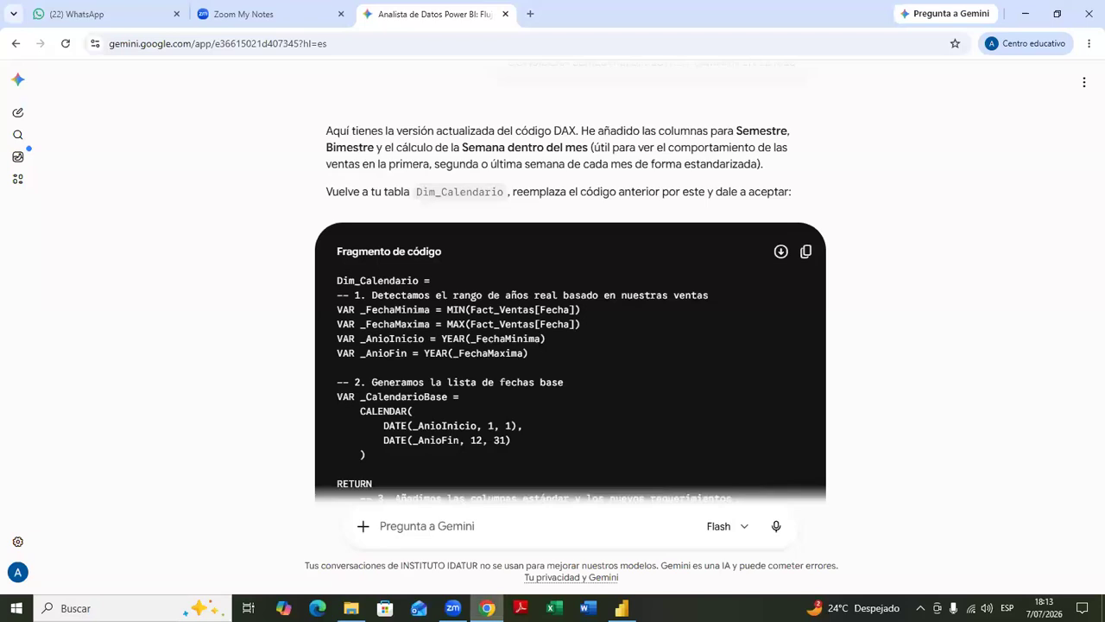
pyautogui.hotkey('alt', 'Tab')
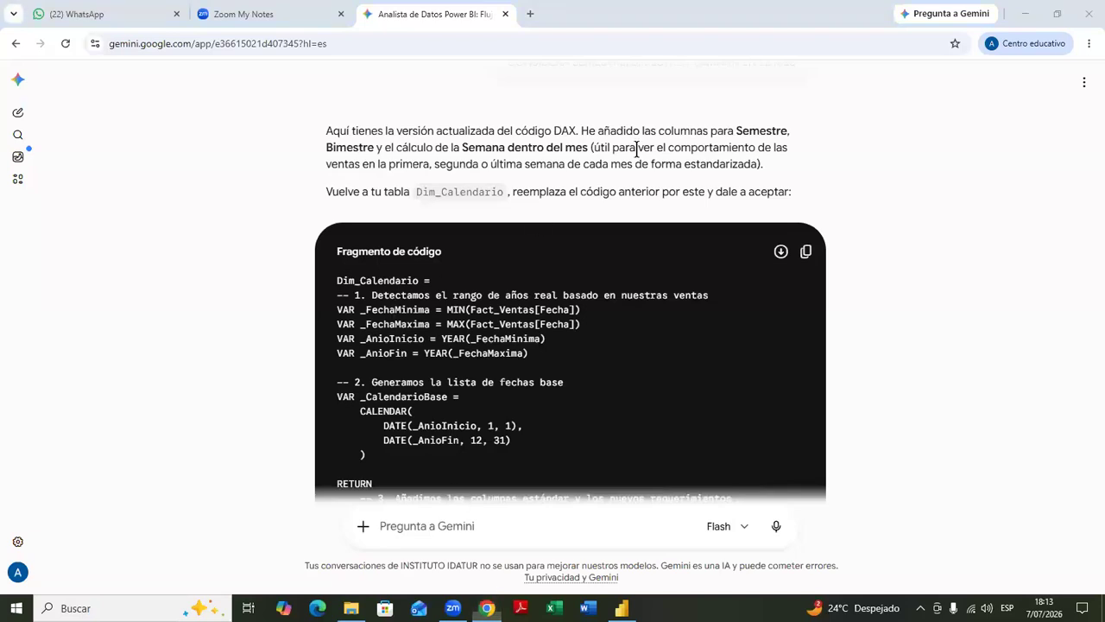
pyautogui.click(806, 259)
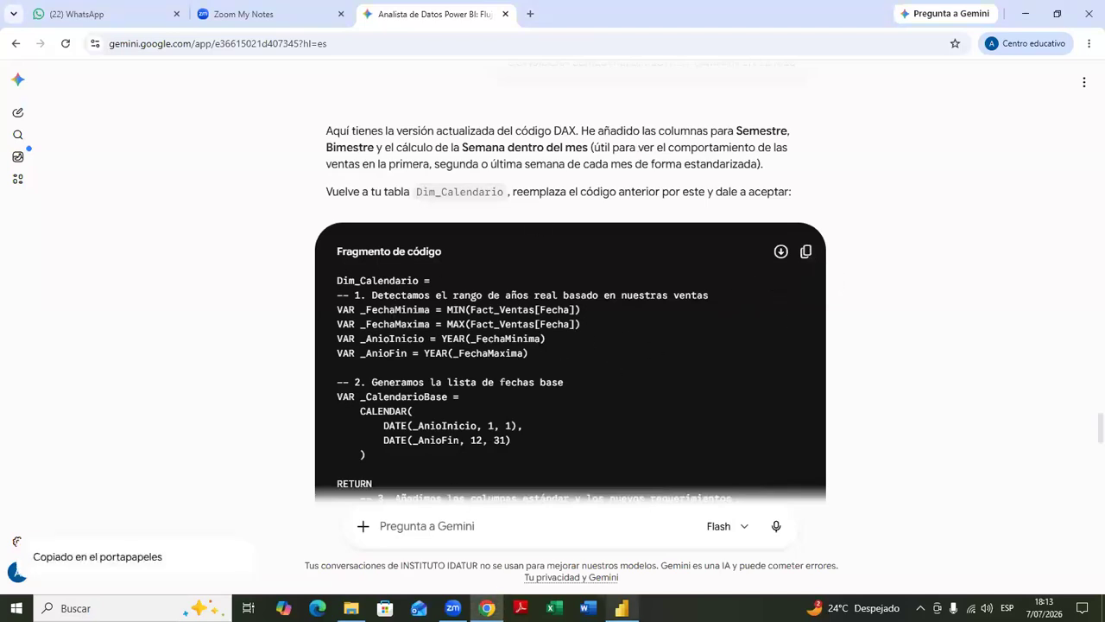
pyautogui.click(621, 608)
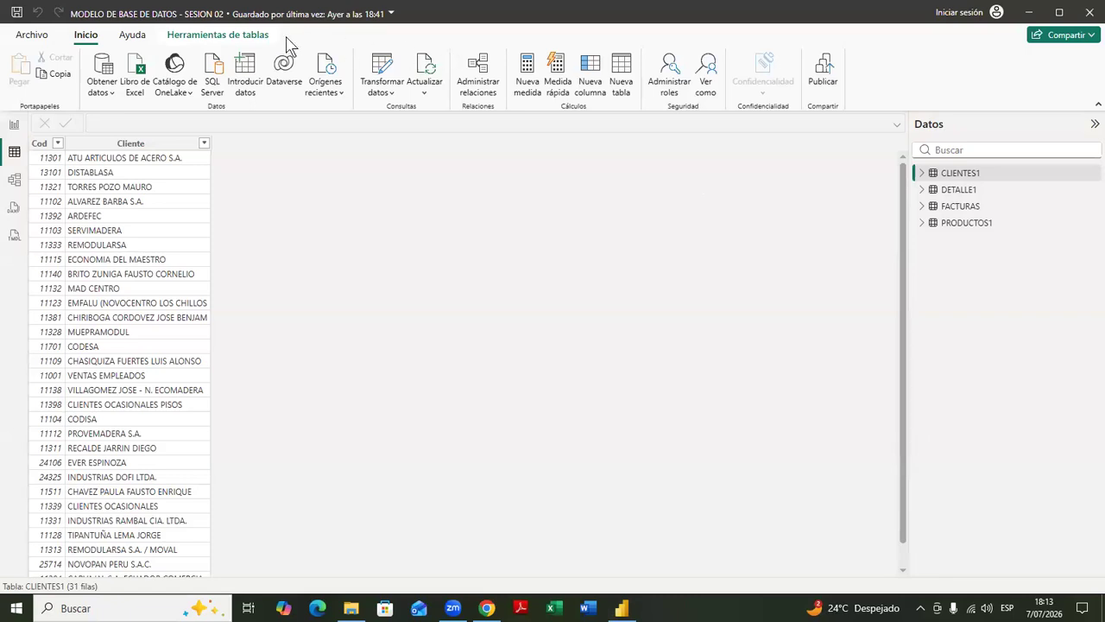
# - Create a new calculated table with the copied Dim_Calendario code as its formula and look through the code
pyautogui.click(205, 39)
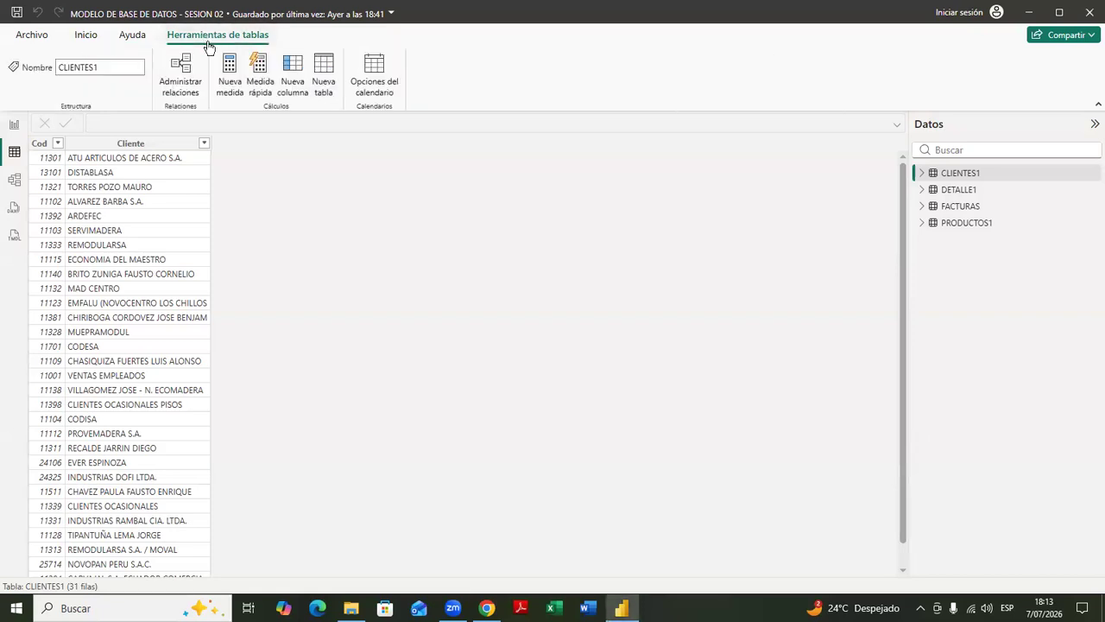
pyautogui.click(325, 86)
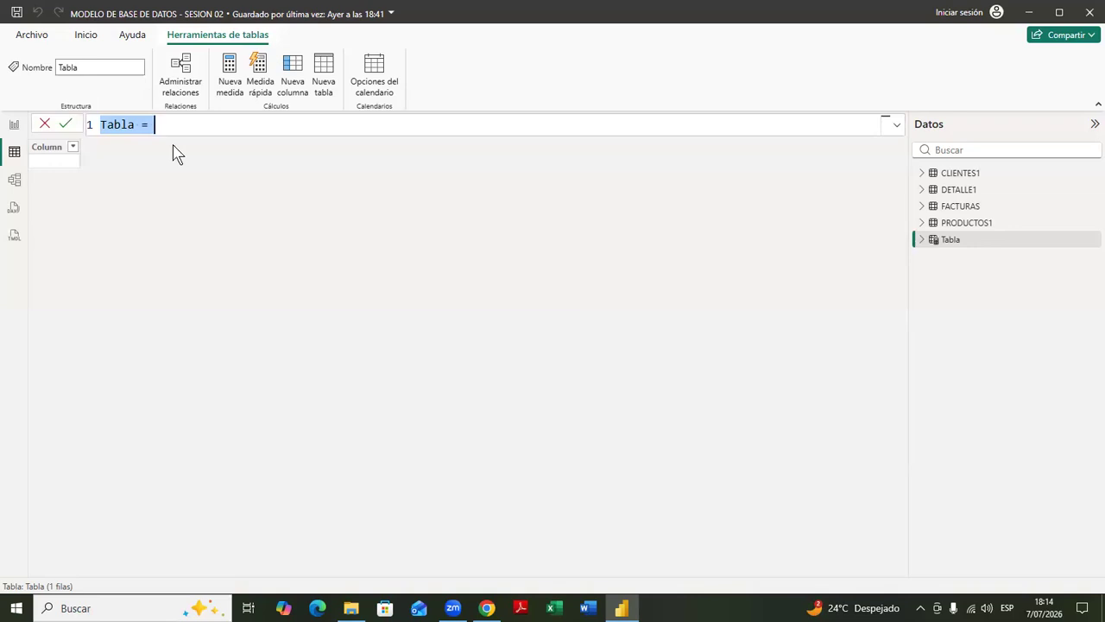
pyautogui.hotkey('ctrl', 'v')
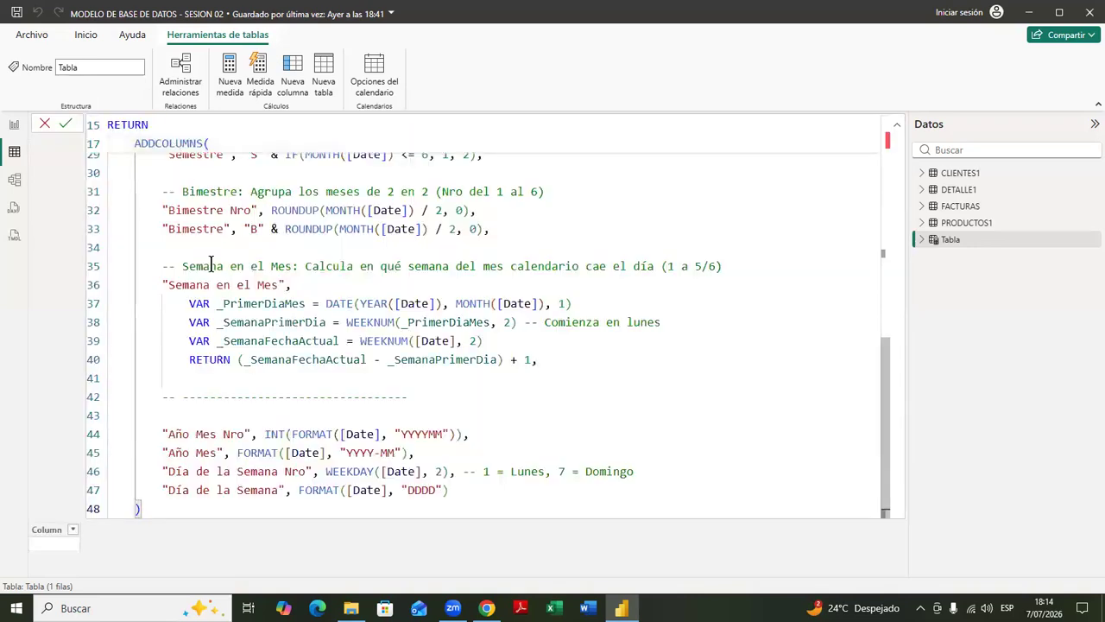
pyautogui.scroll(10, 211, 264)
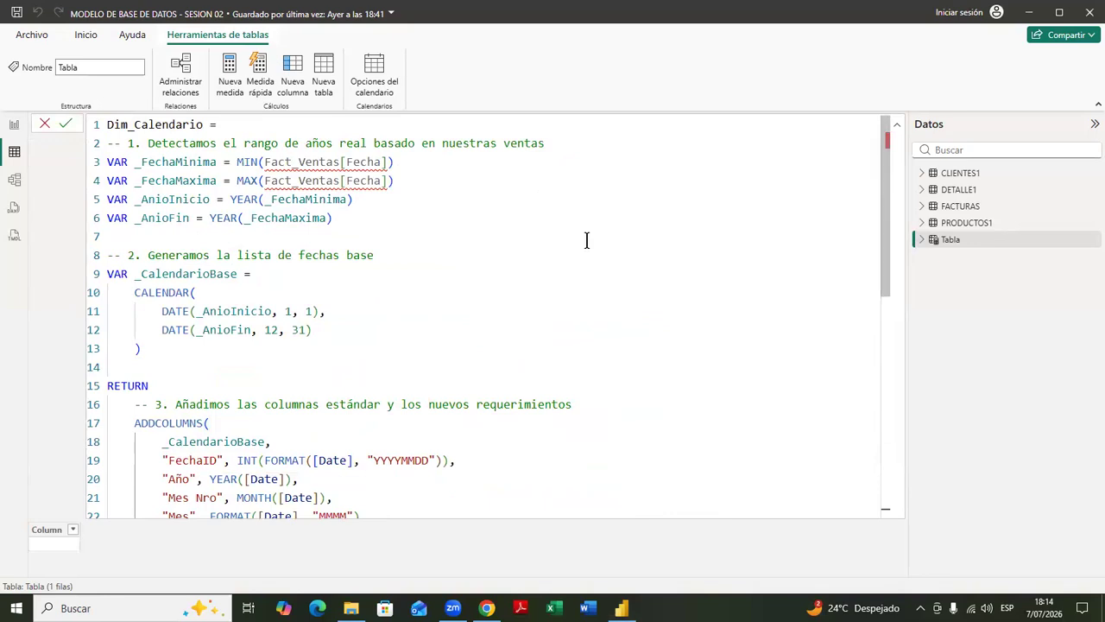
pyautogui.scroll(-2, 586, 240)
pyautogui.scroll(-10, 586, 240)
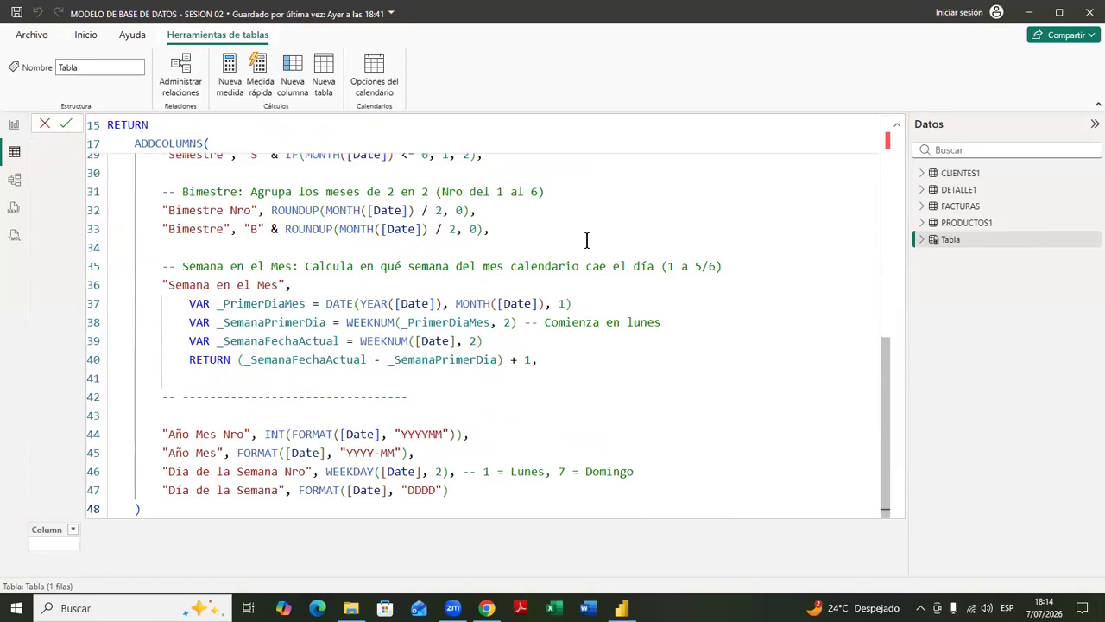
pyautogui.scroll(2, 586, 240)
pyautogui.scroll(8, 587, 240)
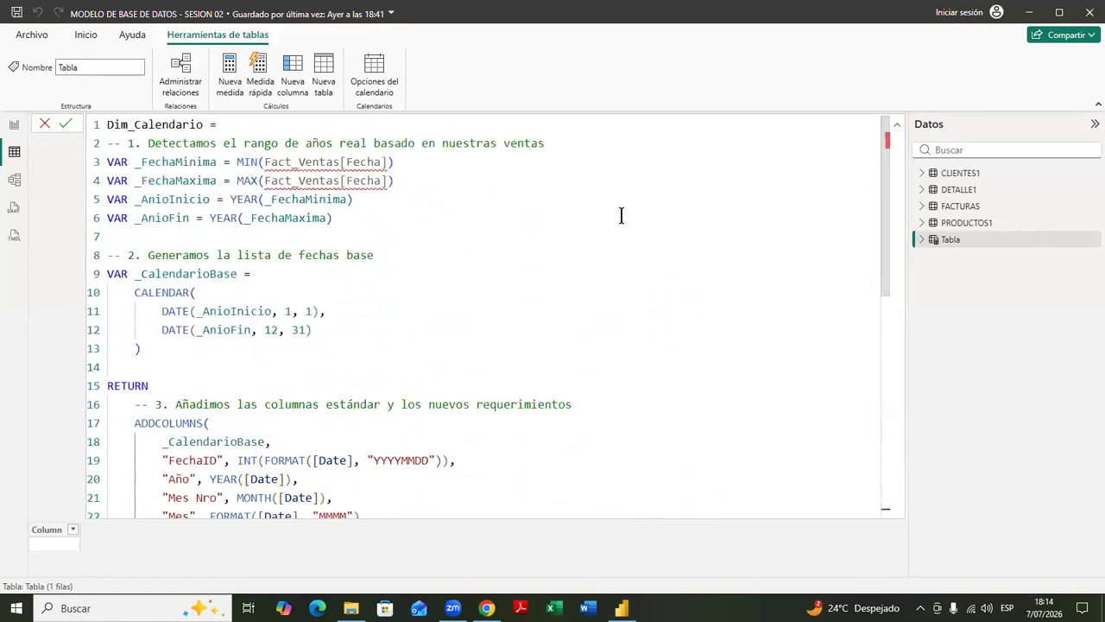
# - Replace the MIN argument of _FechaMinima with the FACTURAS[Fecha de Emision] column
pyautogui.click(269, 162)
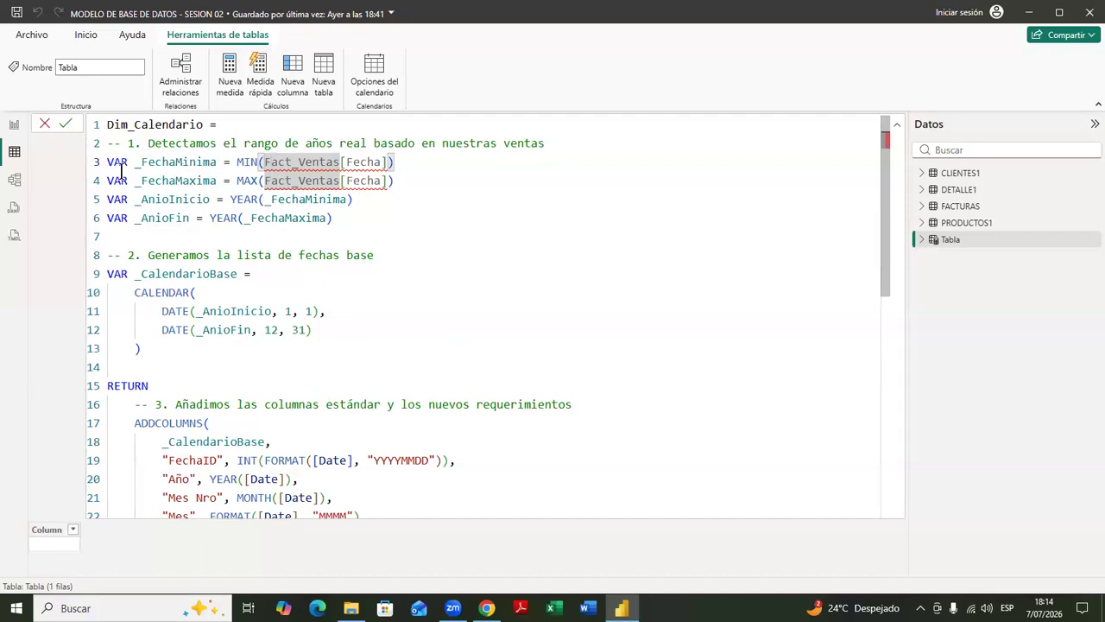
pyautogui.click(392, 161)
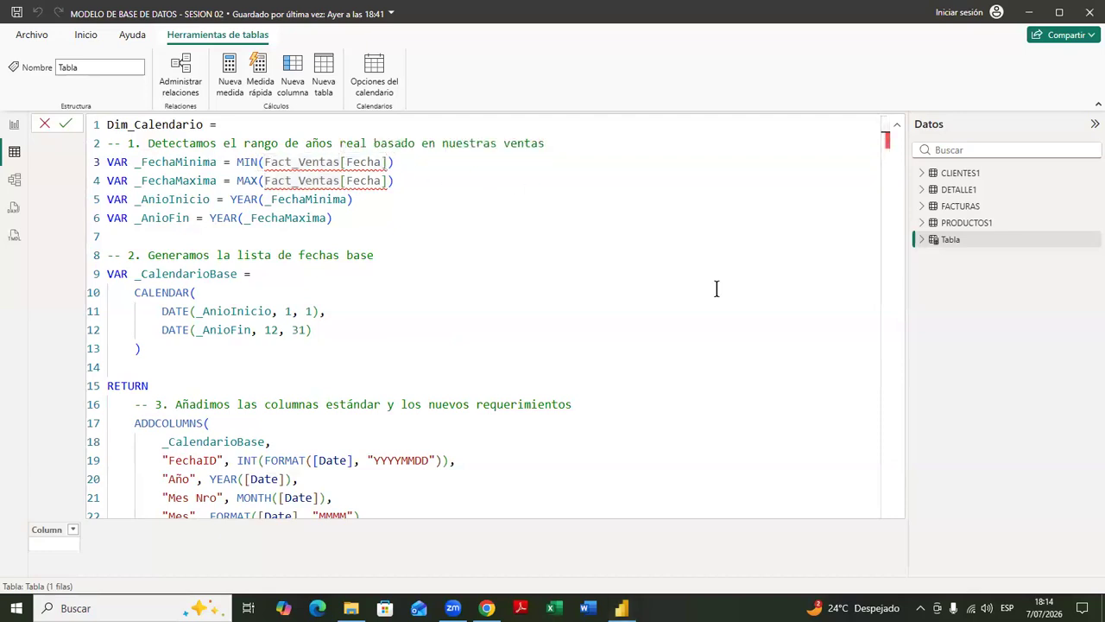
pyautogui.click(385, 163)
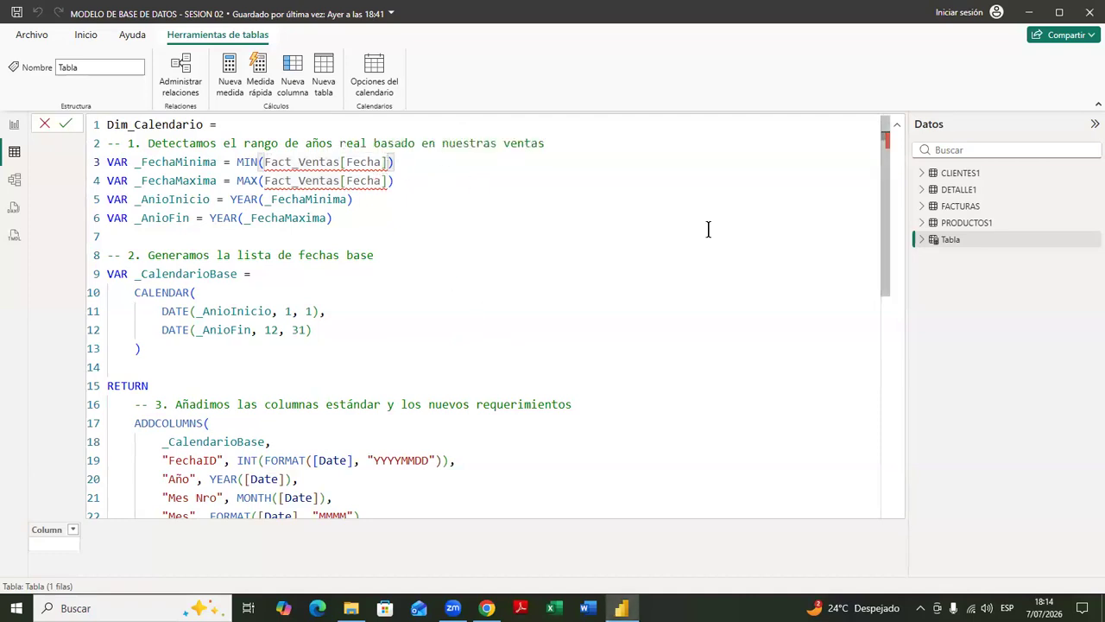
pyautogui.press('BackSpace')
pyautogui.press('BackSpace')
pyautogui.press('BackSpace')
pyautogui.press('BackSpace')
pyautogui.press('BackSpace')
pyautogui.press('BackSpace')
pyautogui.press('BackSpace')
pyautogui.press('BackSpace')
pyautogui.press('BackSpace')
pyautogui.press('BackSpace')
pyautogui.press('BackSpace')
pyautogui.press('BackSpace')
pyautogui.press('BackSpace')
pyautogui.press('BackSpace')
pyautogui.press('BackSpace')
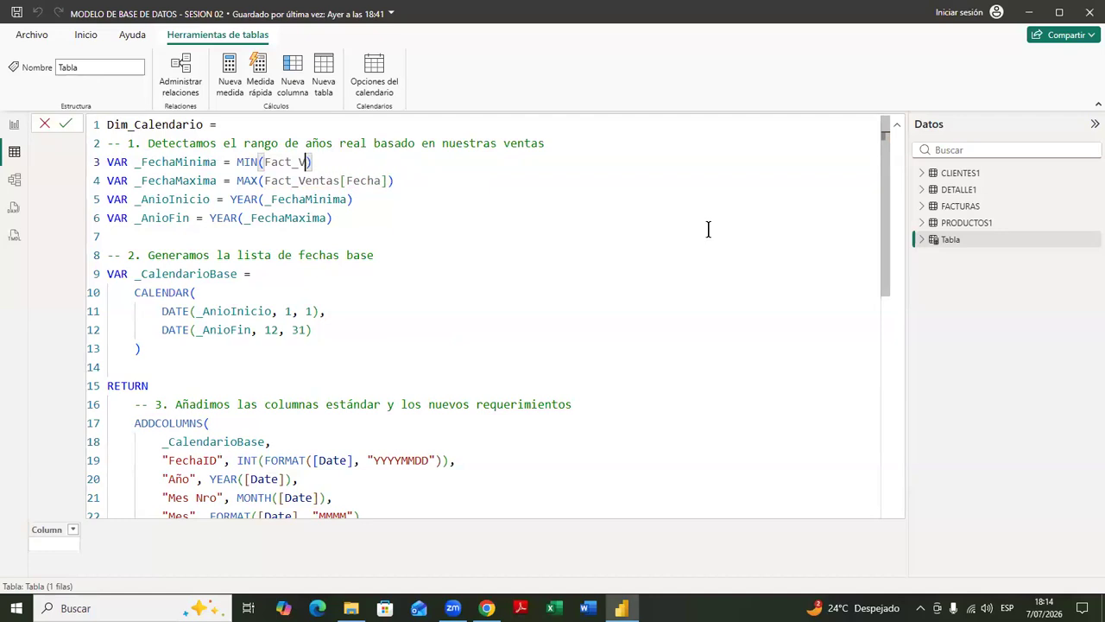
pyautogui.press('Down')
pyautogui.press('Down')
pyautogui.press('Down')
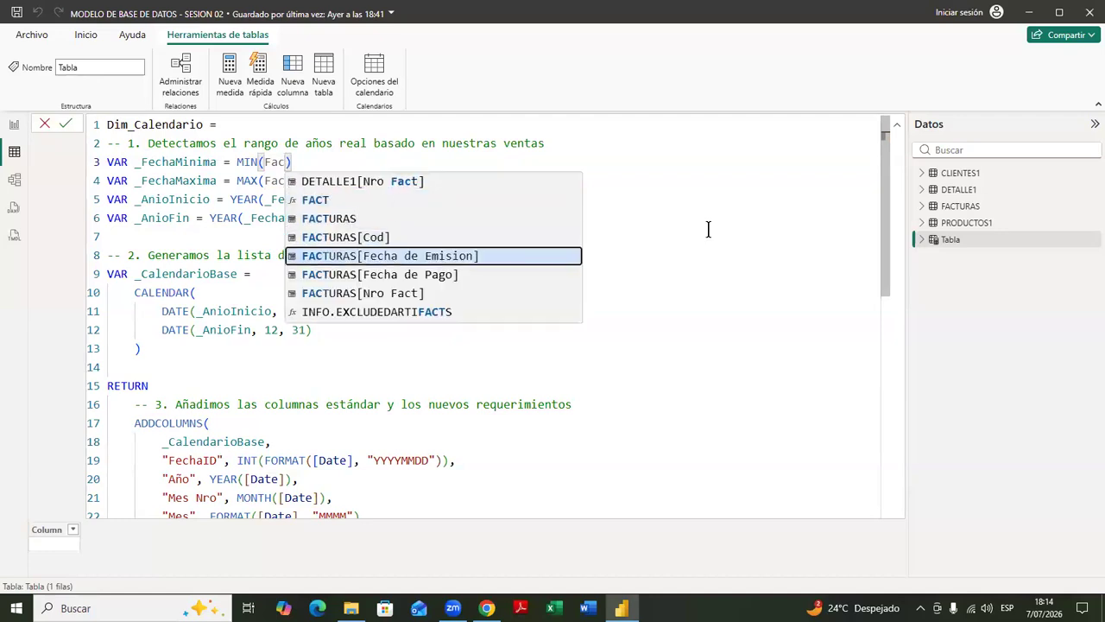
pyautogui.press('Tab')
pyautogui.press('Escape')
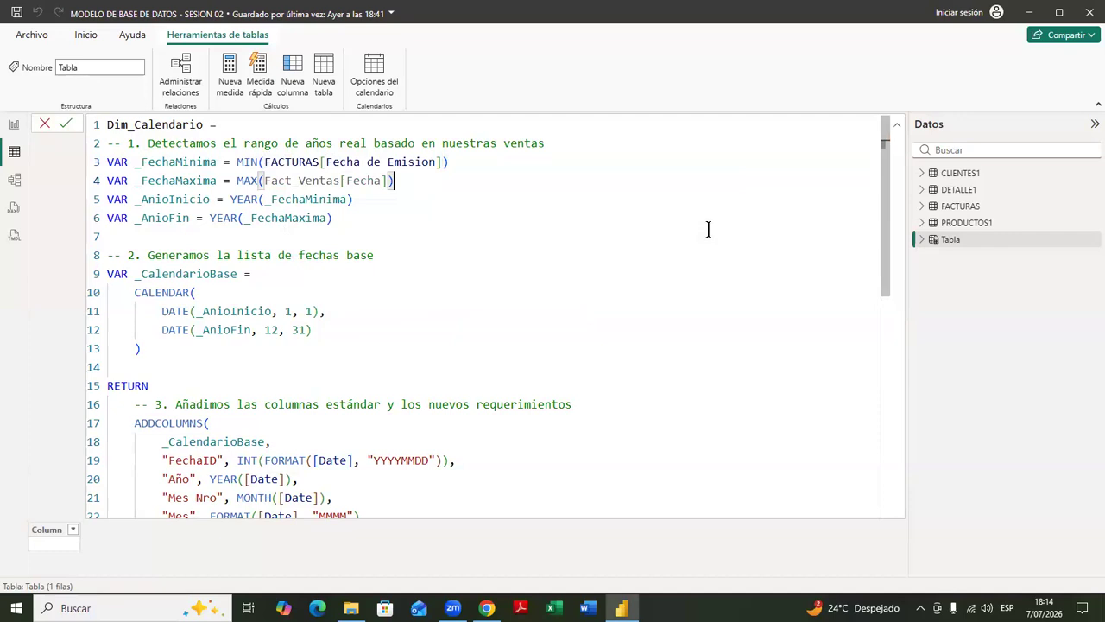
# - Replace the MAX argument of _FechaMaxima with the FACTURAS[Fecha de Pago] column
pyautogui.press('BackSpace')
pyautogui.press('BackSpace')
pyautogui.press('BackSpace')
pyautogui.press('BackSpace')
pyautogui.press('BackSpace')
pyautogui.press('BackSpace')
pyautogui.press('BackSpace')
pyautogui.press('BackSpace')
pyautogui.press('BackSpace')
pyautogui.press('BackSpace')
pyautogui.press('BackSpace')
pyautogui.press('BackSpace')
pyautogui.press('BackSpace')
pyautogui.press('BackSpace')
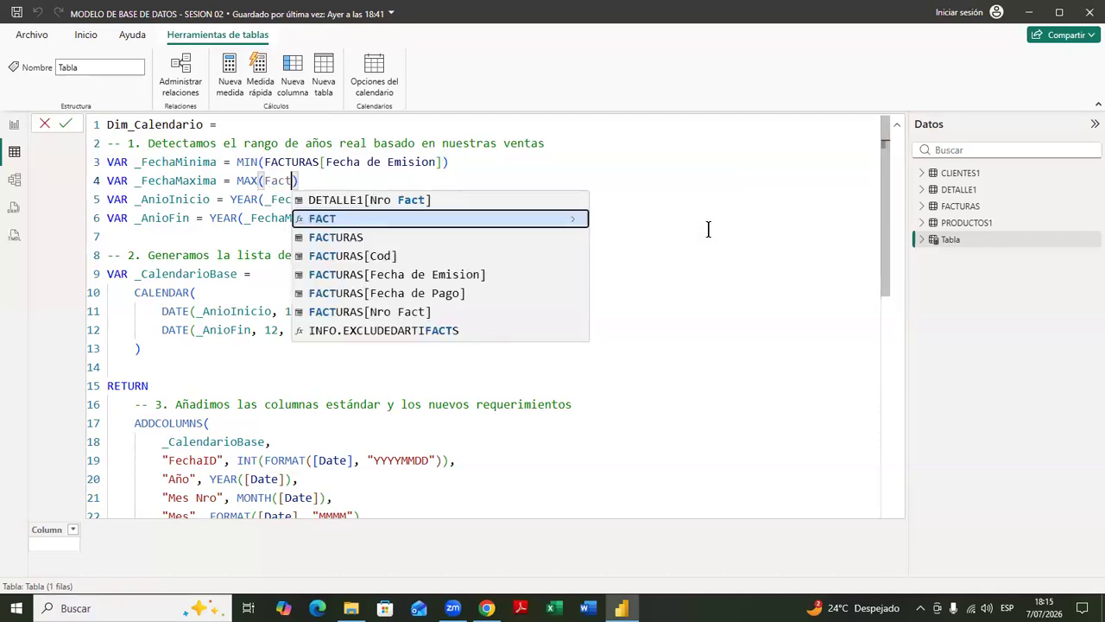
pyautogui.press('Down')
pyautogui.press('Down')
pyautogui.press('Down')
pyautogui.press('Down')
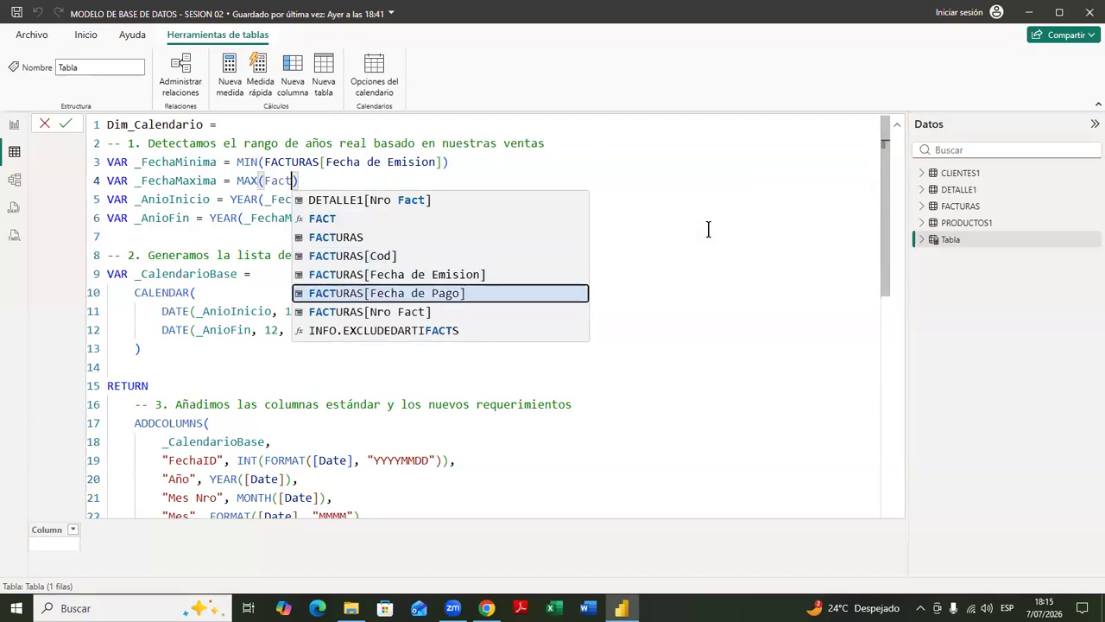
pyautogui.press('Tab')
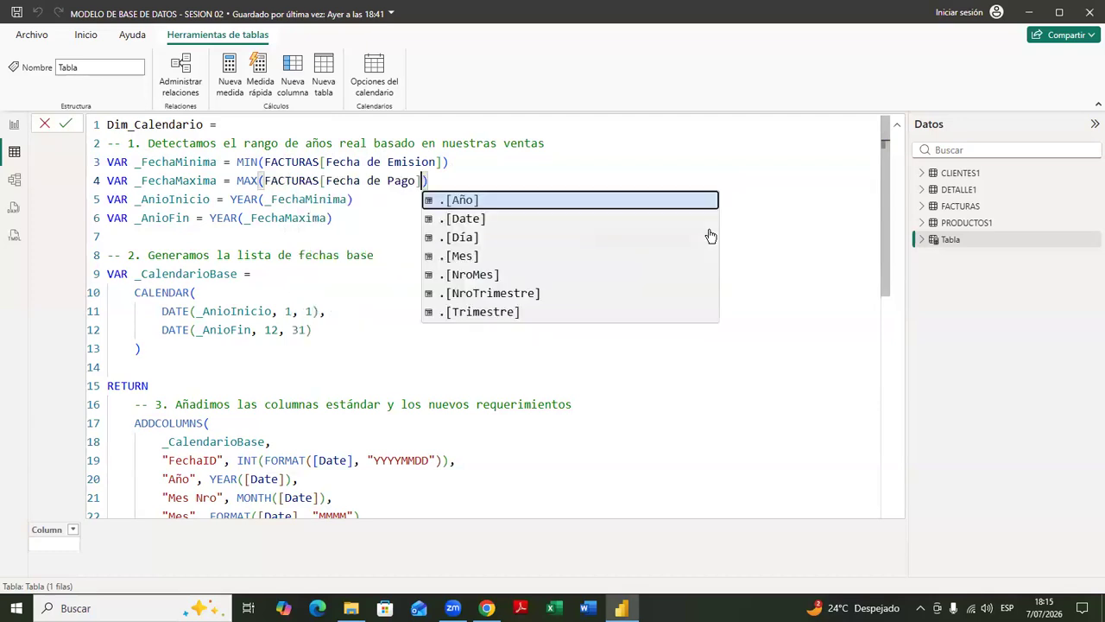
pyautogui.press('Escape')
pyautogui.press('Down')
pyautogui.press('Down')
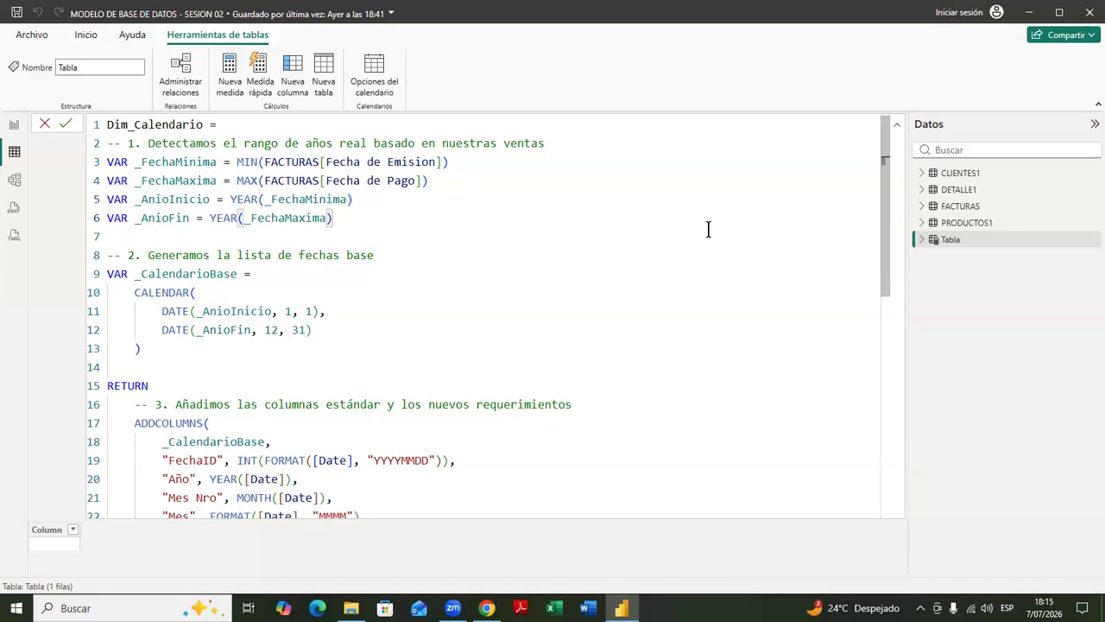
pyautogui.press('Down')
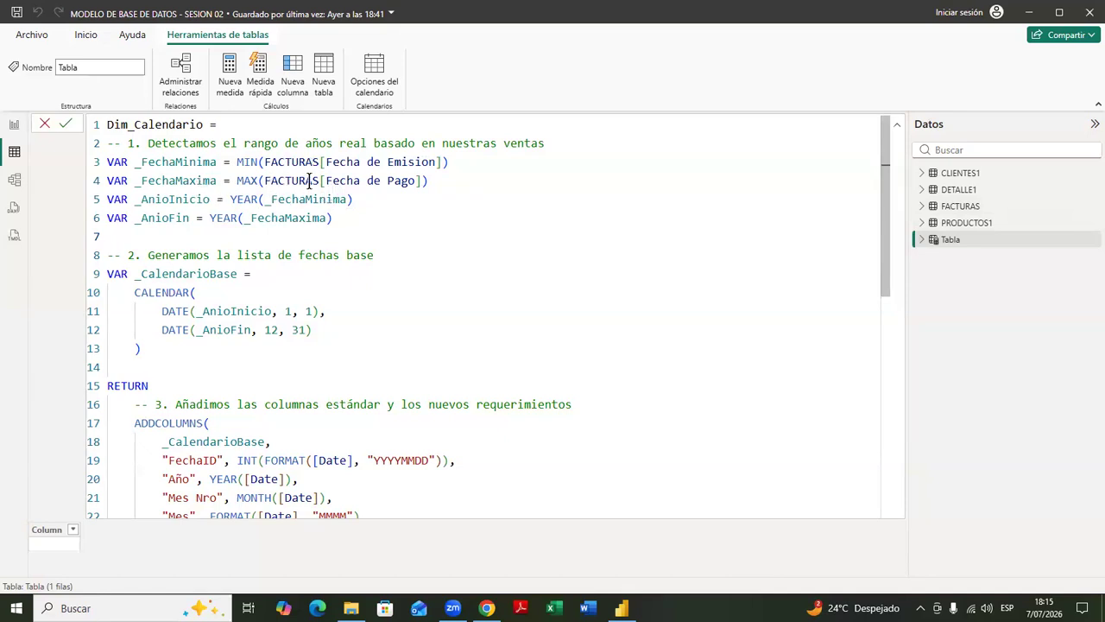
# - Commit the Dim_Calendario formula and shrink its code text until the whole formula fits above the table rows
pyautogui.click(436, 187)
pyautogui.press('Return')
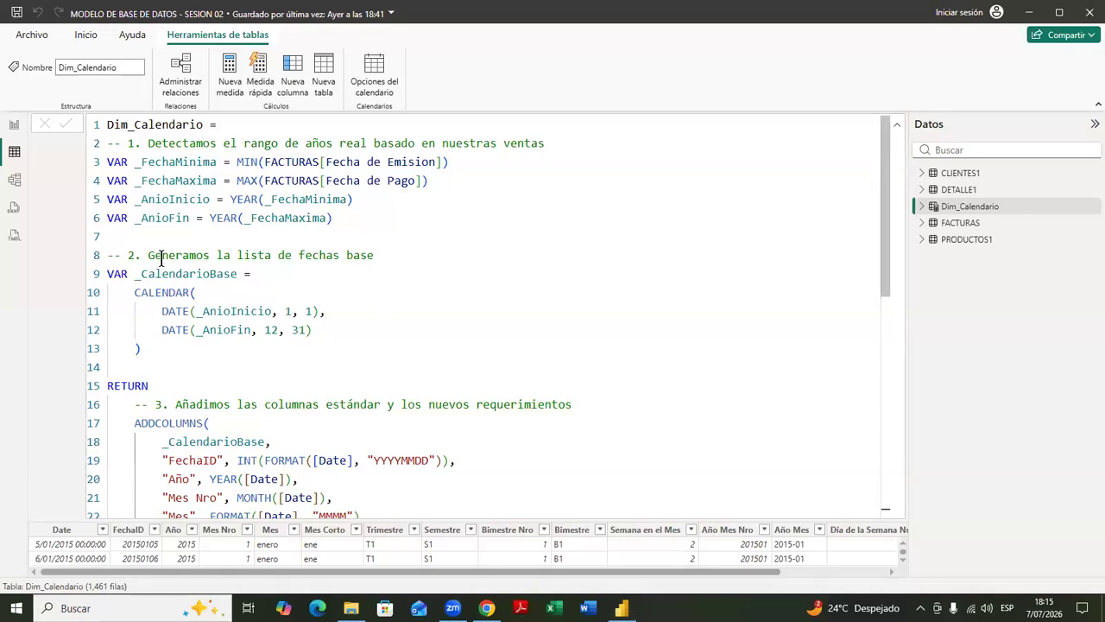
pyautogui.keyDown('ctrl'); pyautogui.scroll(2, 211, 273); pyautogui.keyUp('ctrl')
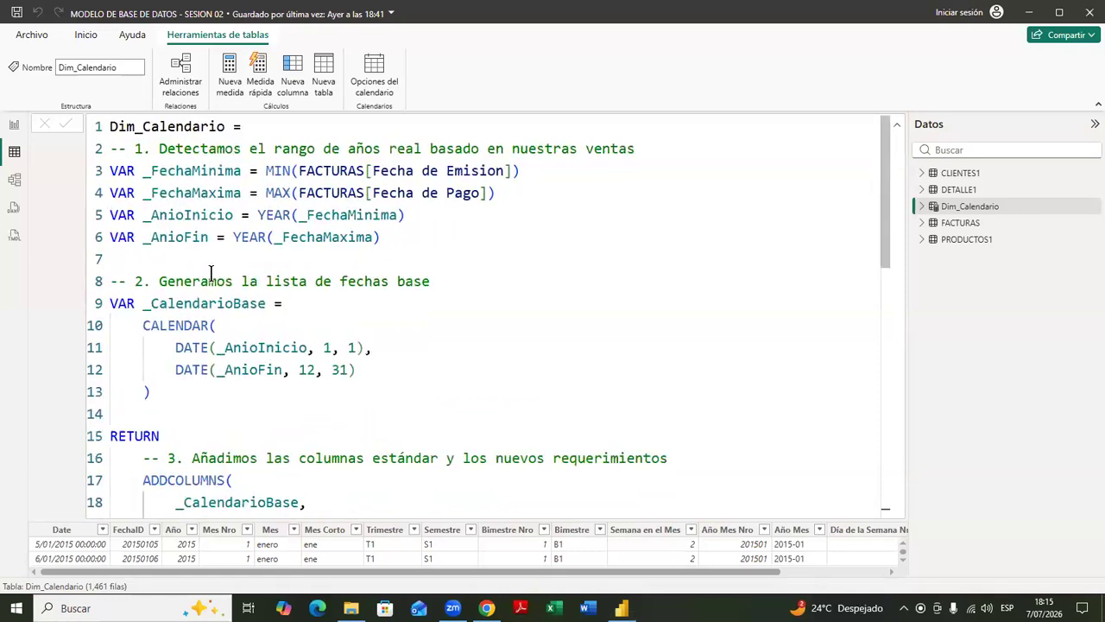
pyautogui.keyDown('ctrl'); pyautogui.scroll(-4, 211, 273); pyautogui.keyUp('ctrl')
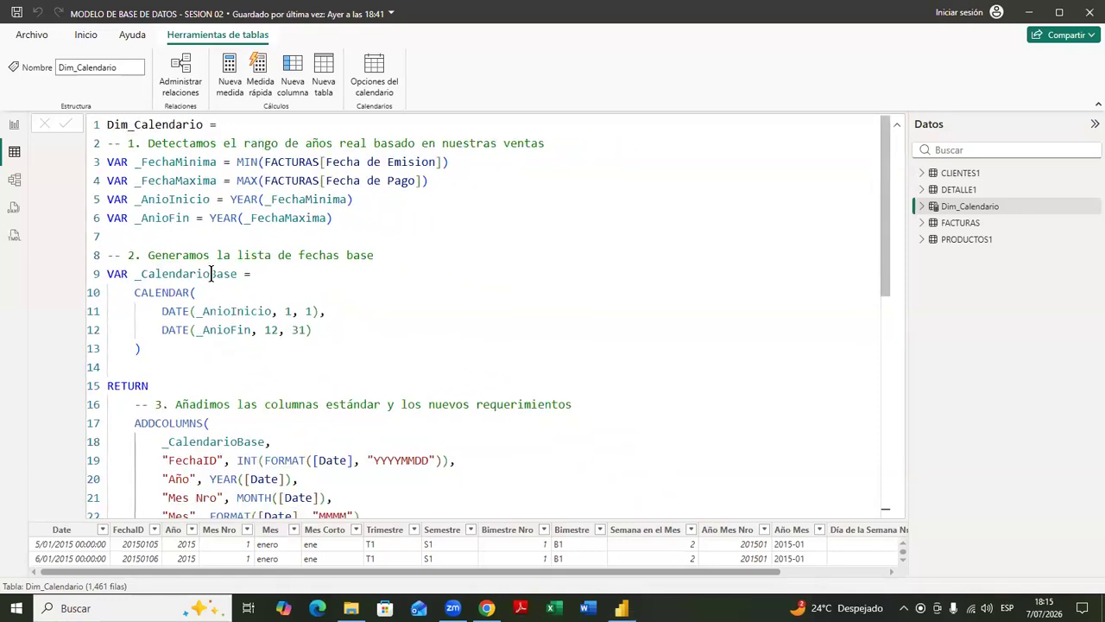
pyautogui.keyDown('ctrl'); pyautogui.scroll(-4, 211, 273); pyautogui.keyUp('ctrl')
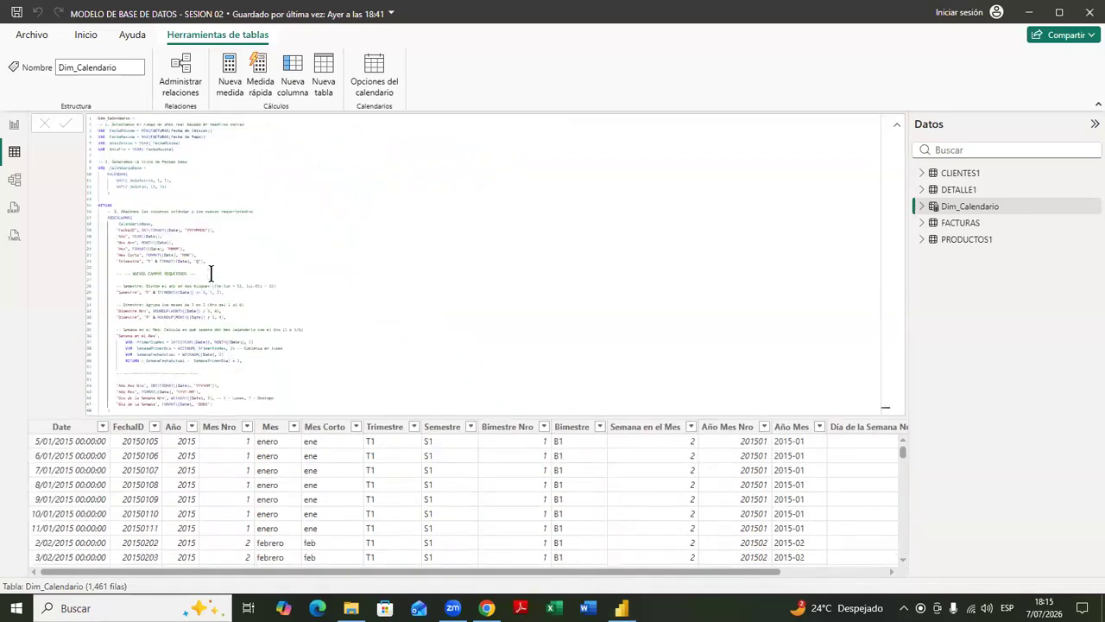
# - Look across the Dim_Calendario columns up to Día de la Semana and enlarge the formula's code text
pyautogui.moveTo(415, 572); pyautogui.dragTo(585, 574)
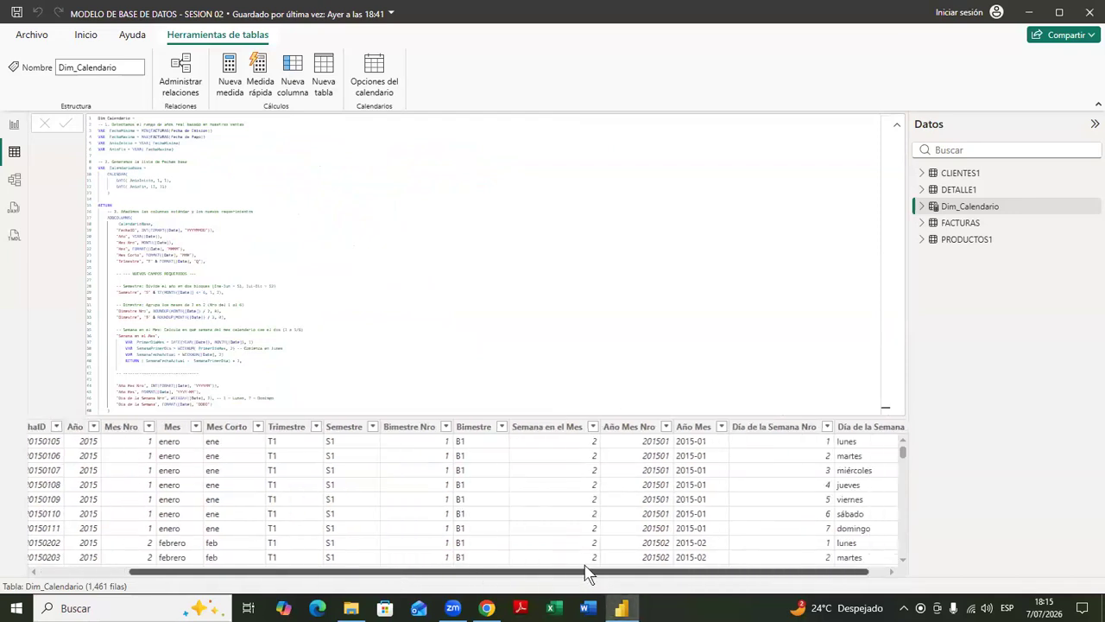
pyautogui.moveTo(437, 573); pyautogui.dragTo(360, 572)
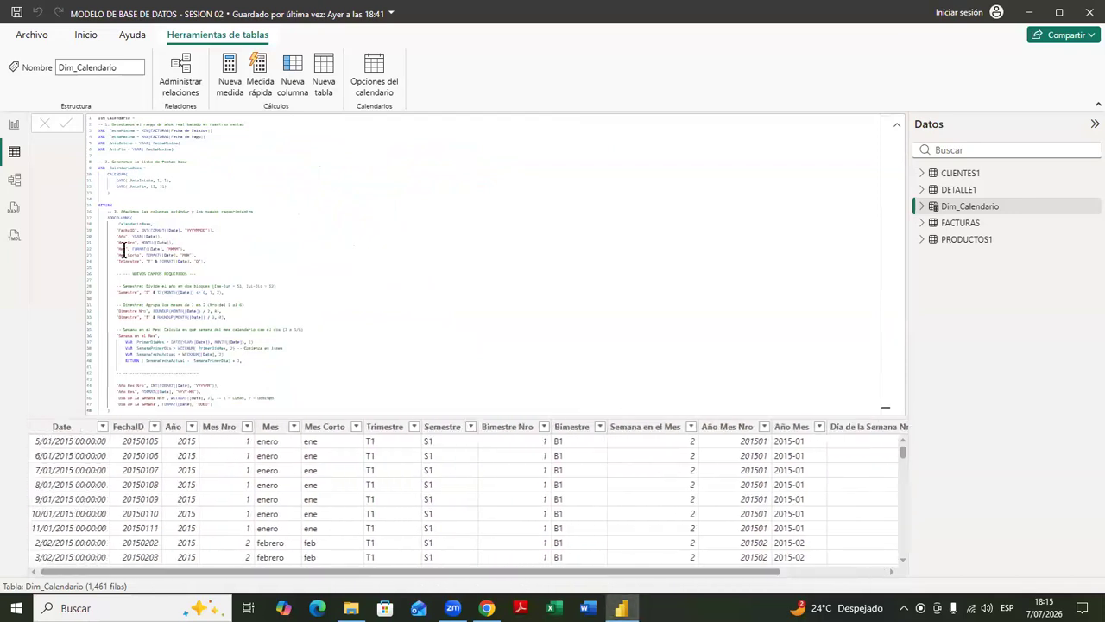
pyautogui.keyDown('ctrl'); pyautogui.scroll(4, 124, 250); pyautogui.keyUp('ctrl')
pyautogui.click(501, 234)
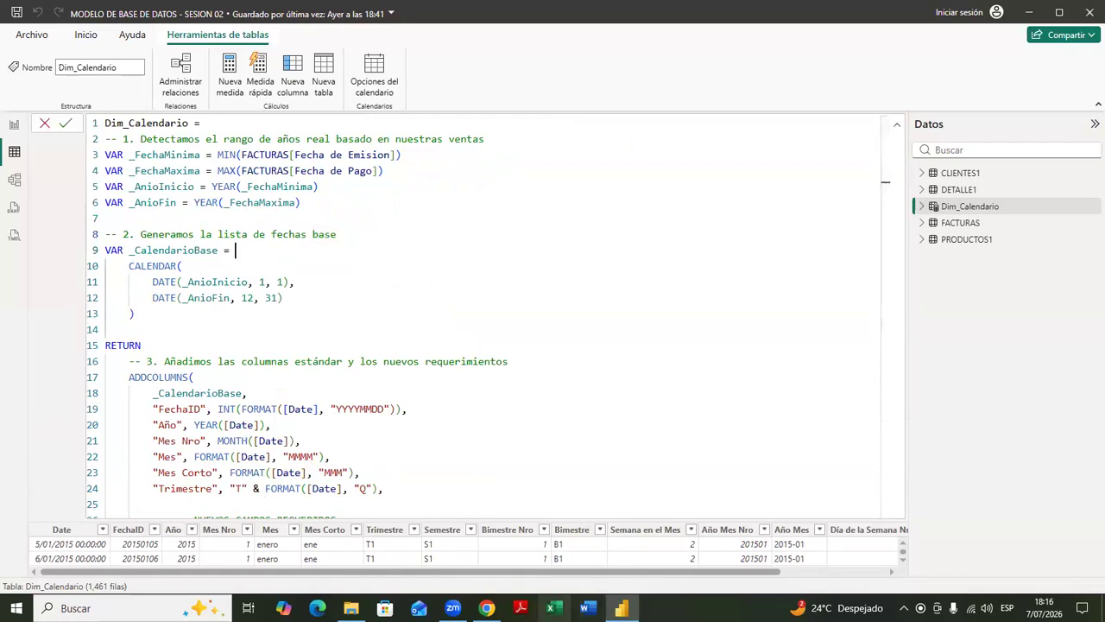
# - Switch to the Gemini chat and review the semester, two-month and week-of-month request, the updated code and its tips
pyautogui.click(488, 608)
pyautogui.scroll(3, 533, 413)
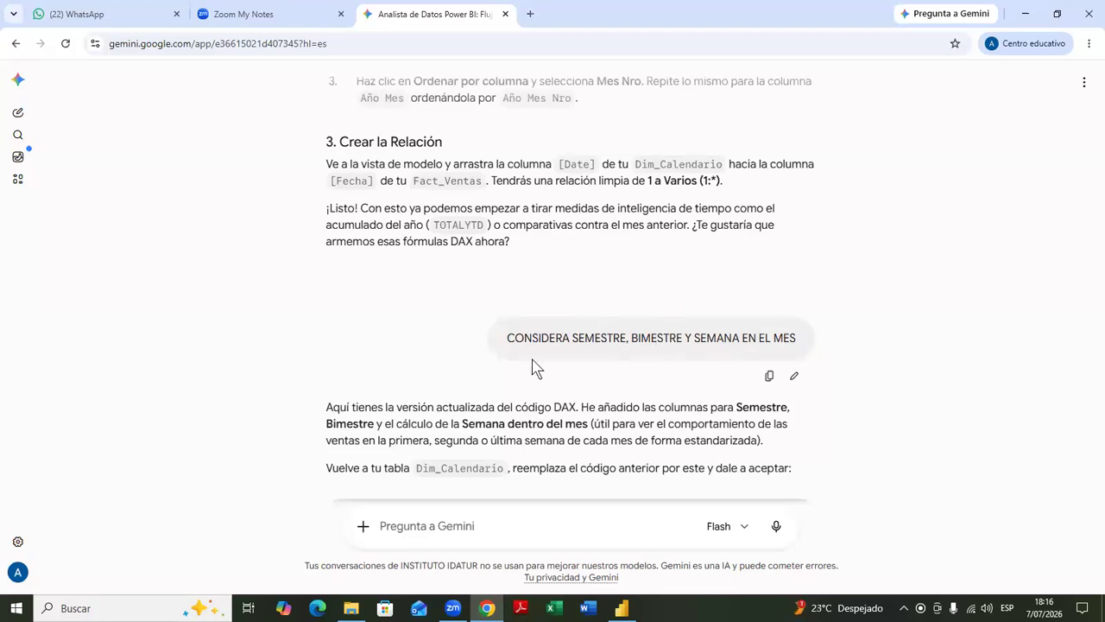
pyautogui.scroll(-1, 551, 426)
pyautogui.scroll(-1, 551, 426)
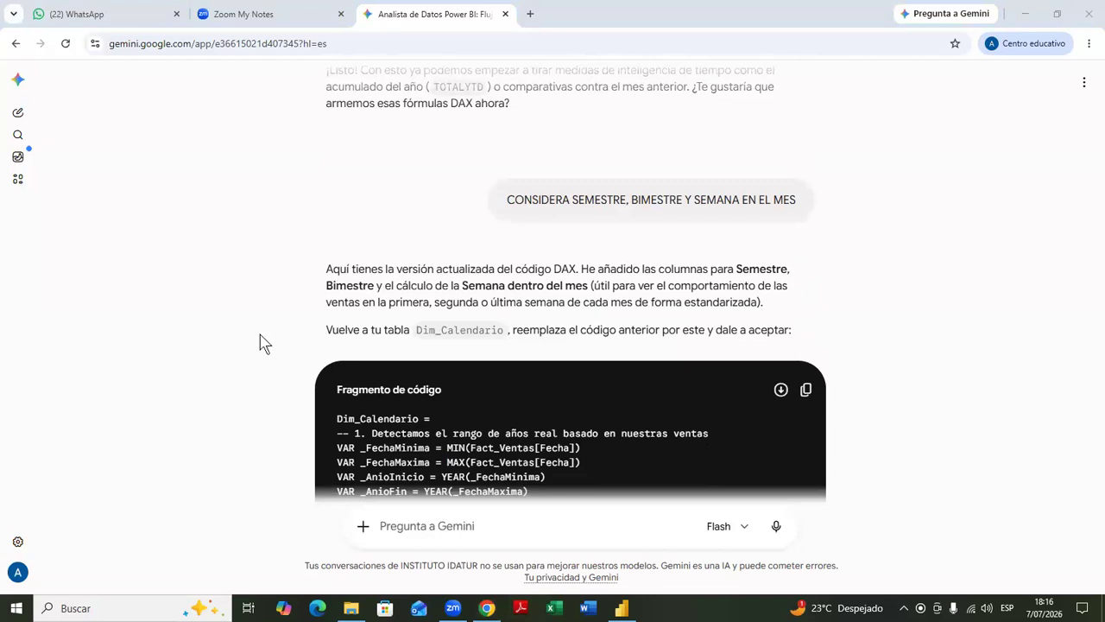
pyautogui.scroll(-12, 264, 340)
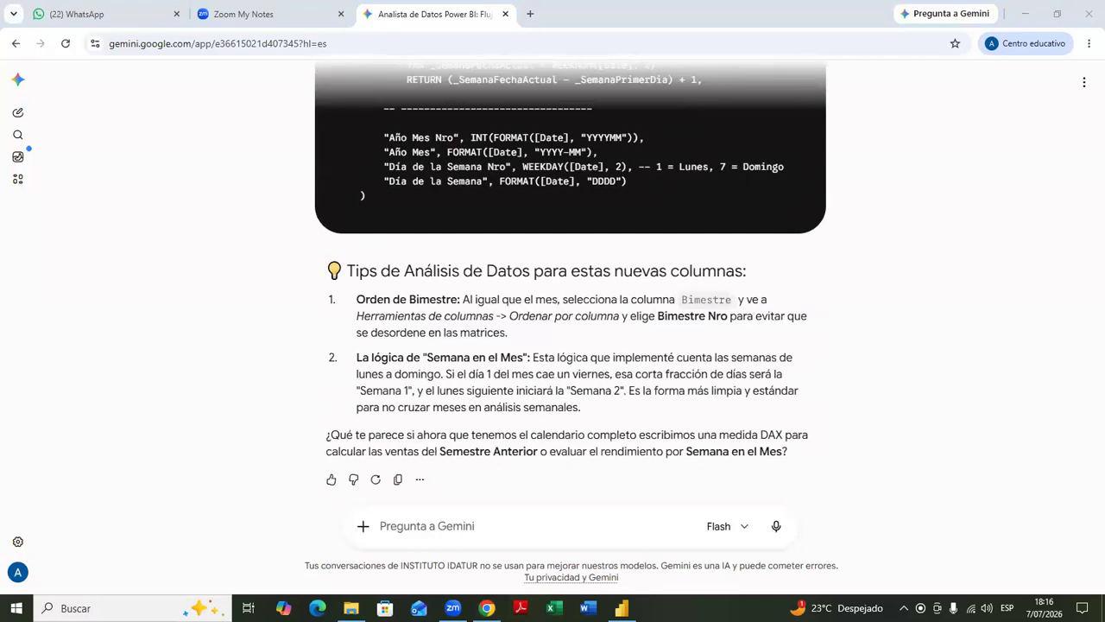
# - Switch back to Power BI, shrink the formula text and examine the Dim_Calendario columns from FechaID to Día de la Semana
pyautogui.click(622, 608)
pyautogui.scroll(-2, 457, 443)
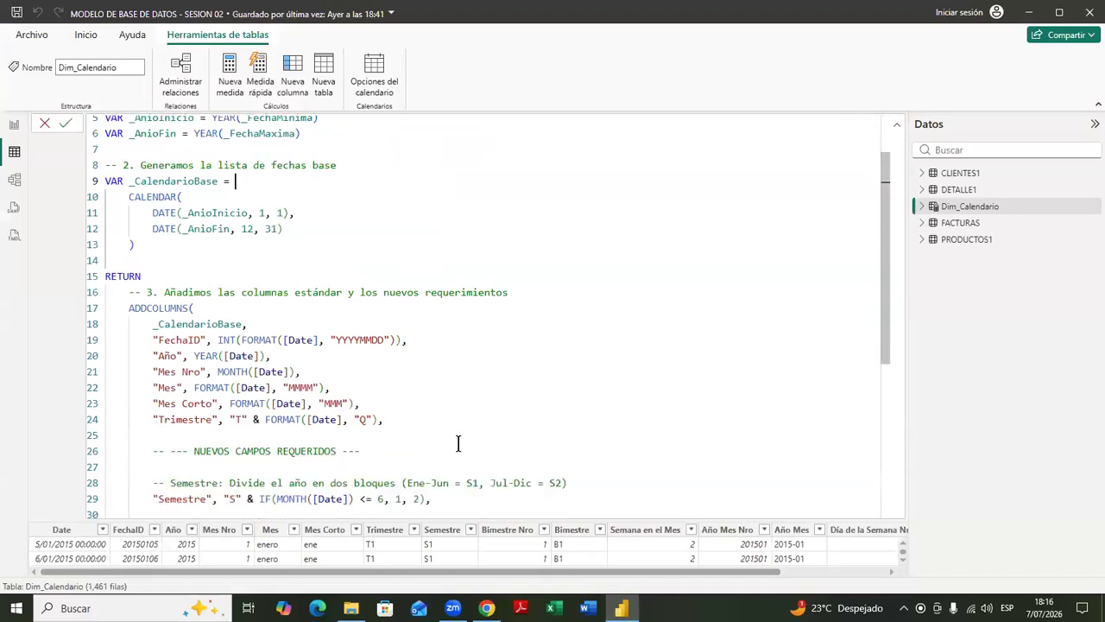
pyautogui.keyDown('ctrl'); pyautogui.scroll(-5, 458, 443); pyautogui.keyUp('ctrl')
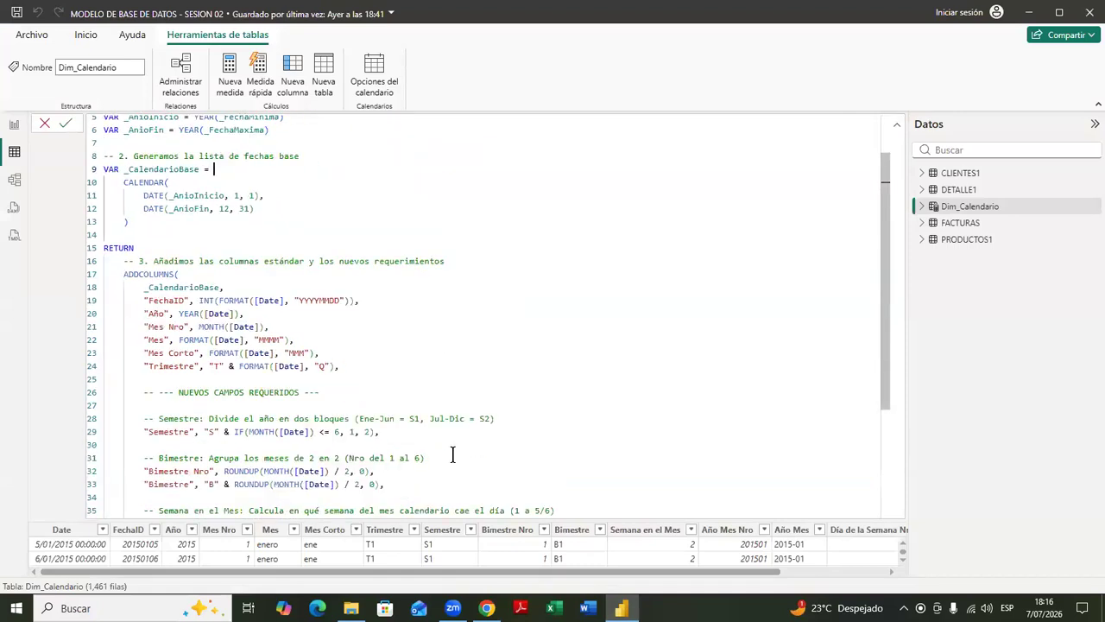
pyautogui.keyDown('ctrl'); pyautogui.scroll(-1, 451, 463); pyautogui.keyUp('ctrl')
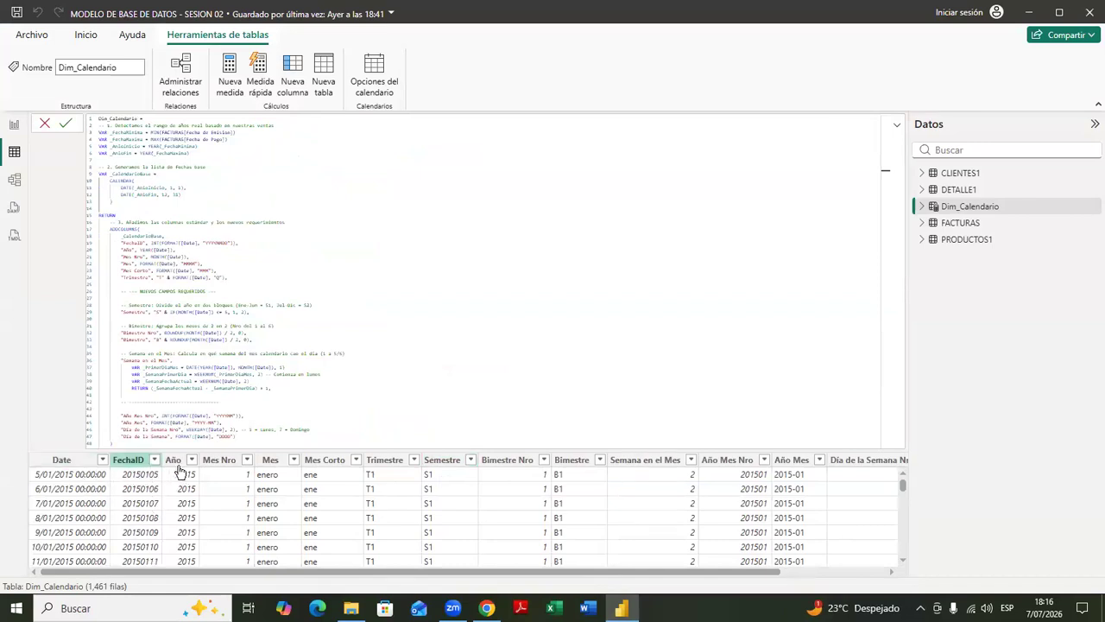
pyautogui.click(276, 460)
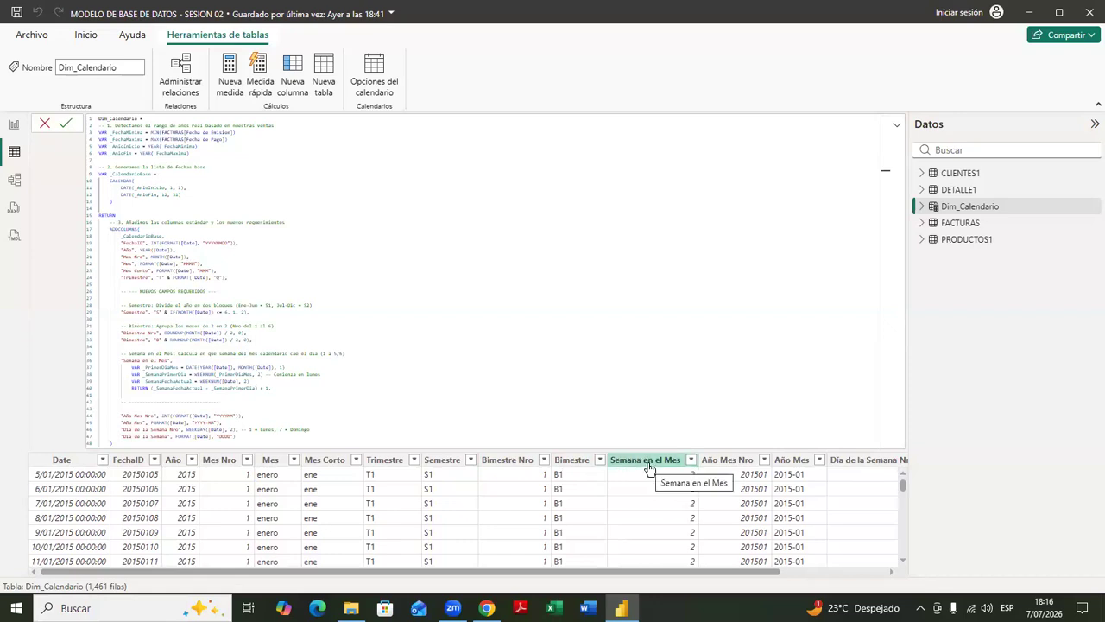
pyautogui.click(721, 462)
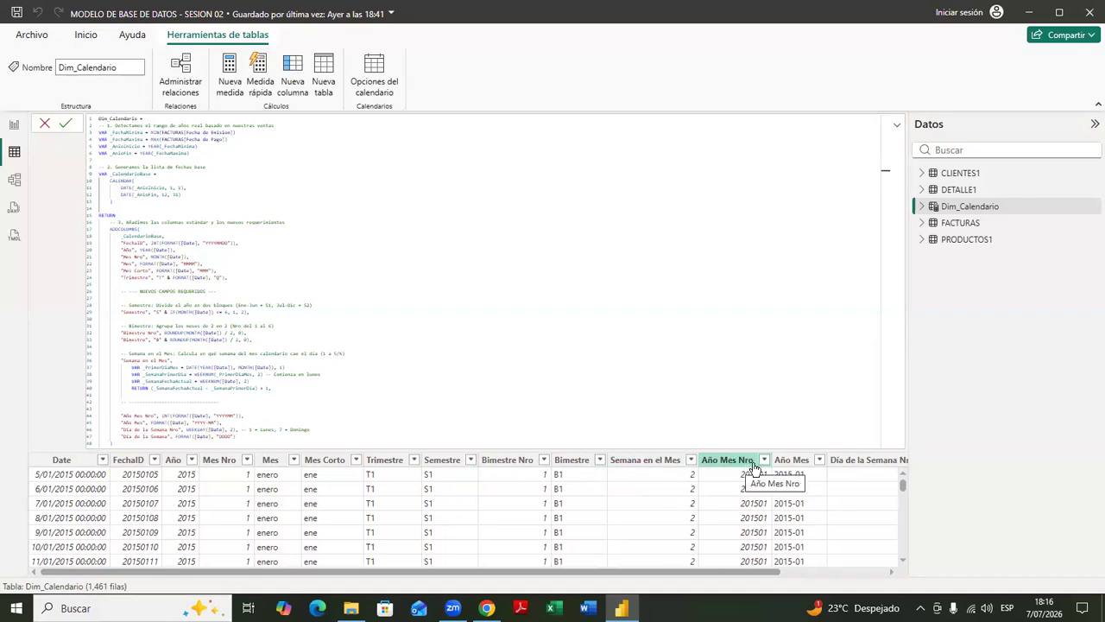
pyautogui.click(893, 572)
pyautogui.click(893, 572)
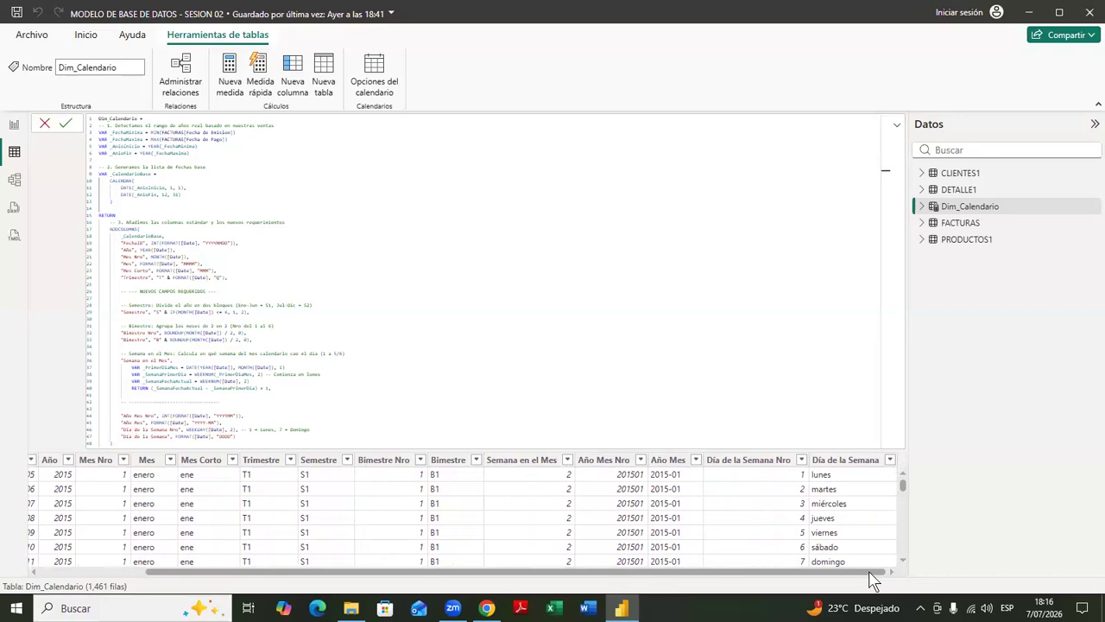
pyautogui.moveTo(849, 573); pyautogui.dragTo(616, 573)
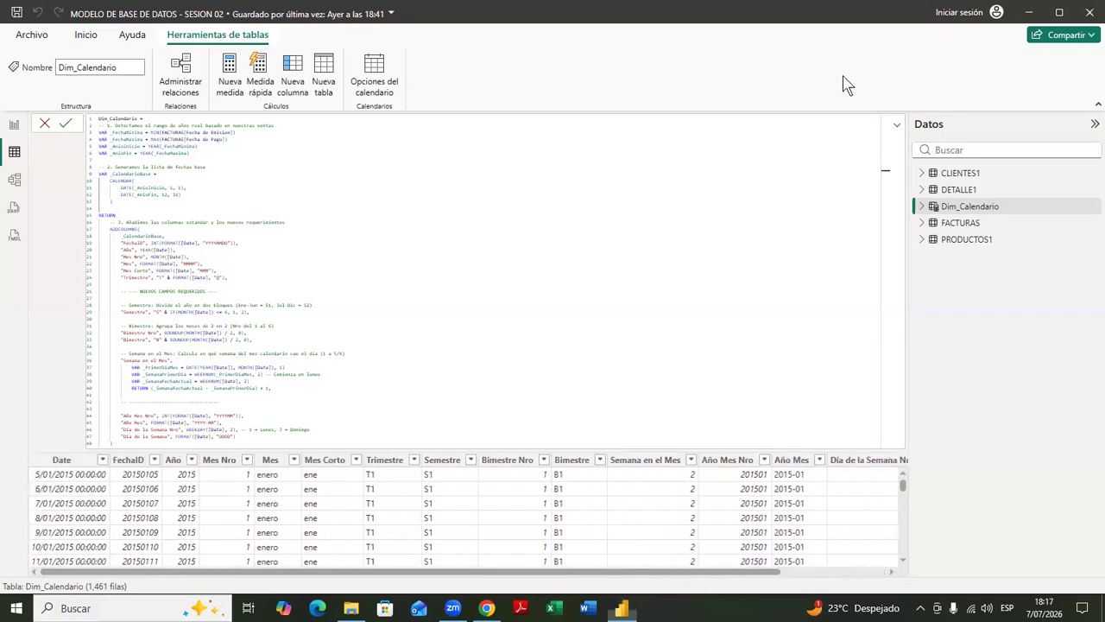
# - Enlarge the Dim_Calendario formula and read it from the date variables to the last ADDCOLUMNS entry
pyautogui.keyDown('ctrl'); pyautogui.scroll(4, 233, 300); pyautogui.keyUp('ctrl')
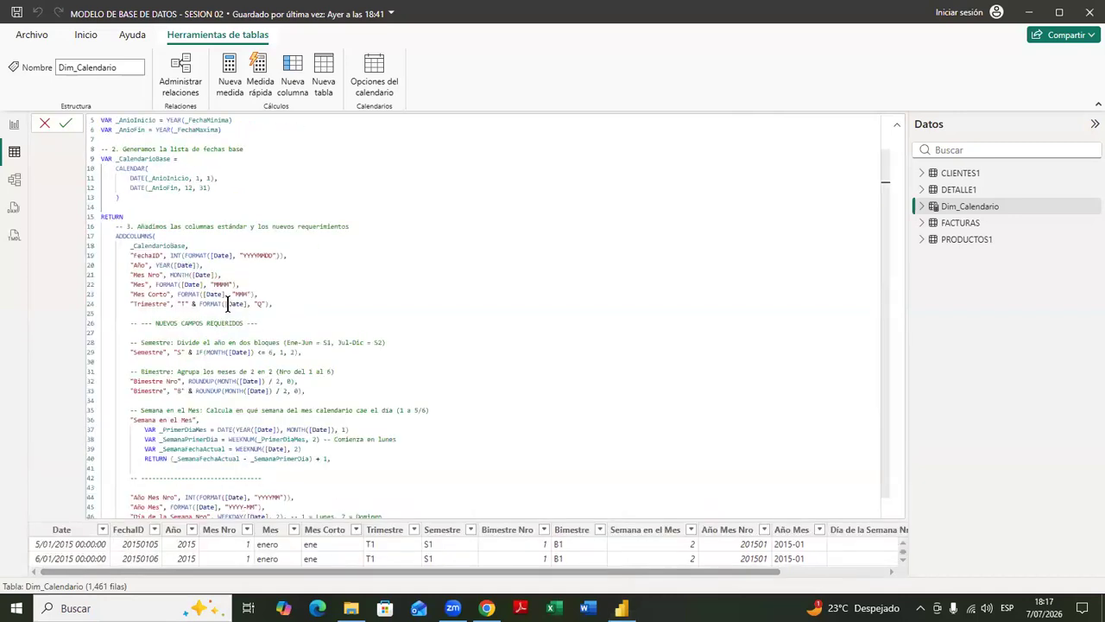
pyautogui.keyDown('ctrl'); pyautogui.scroll(3, 227, 303); pyautogui.keyUp('ctrl')
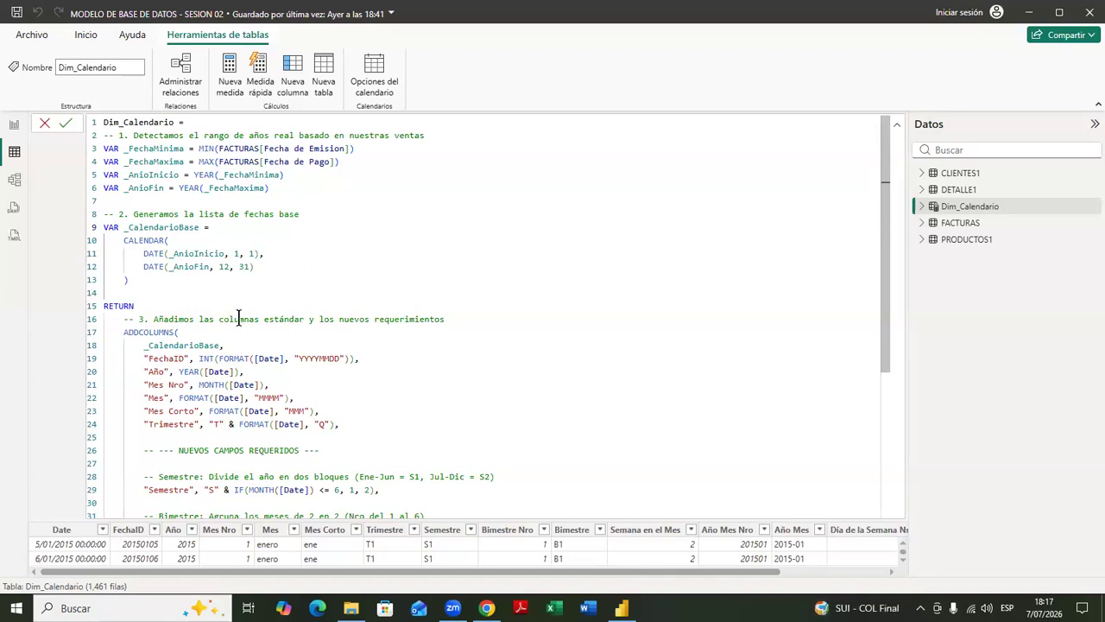
pyautogui.scroll(-6, 294, 369)
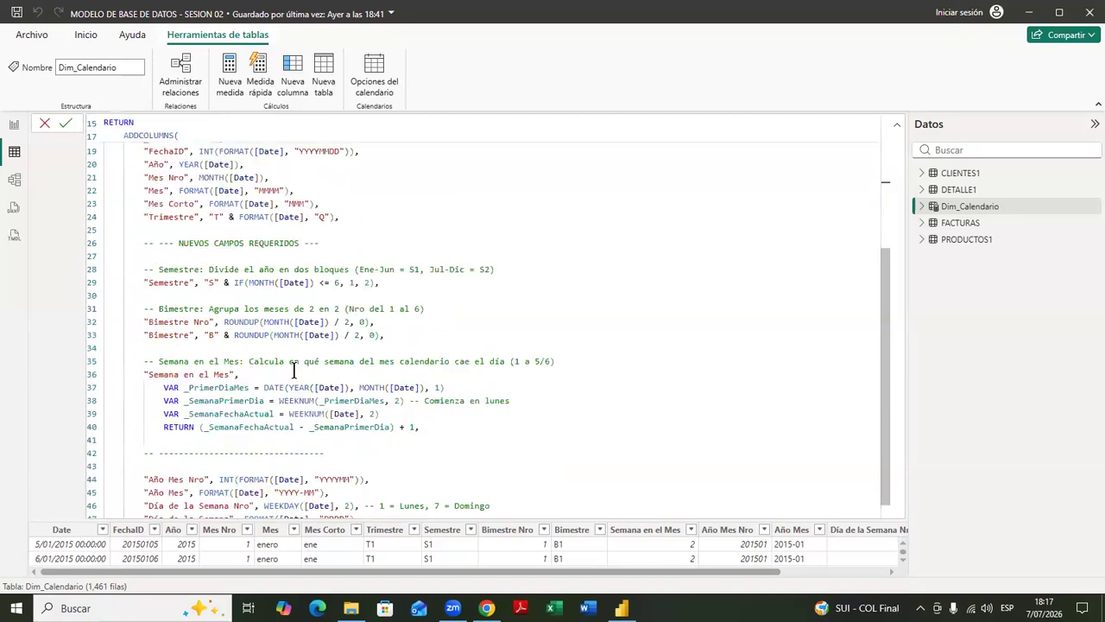
pyautogui.scroll(6, 293, 368)
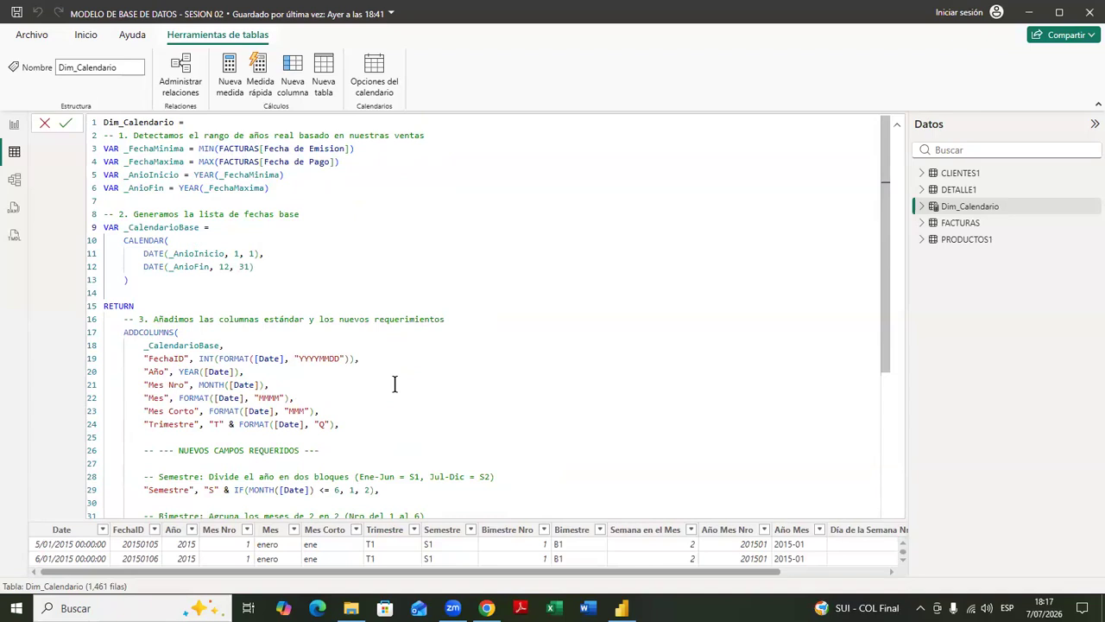
pyautogui.scroll(-3, 395, 384)
pyautogui.scroll(-2, 394, 384)
pyautogui.scroll(5, 309, 306)
pyautogui.scroll(-3, 381, 399)
pyautogui.scroll(-3, 381, 400)
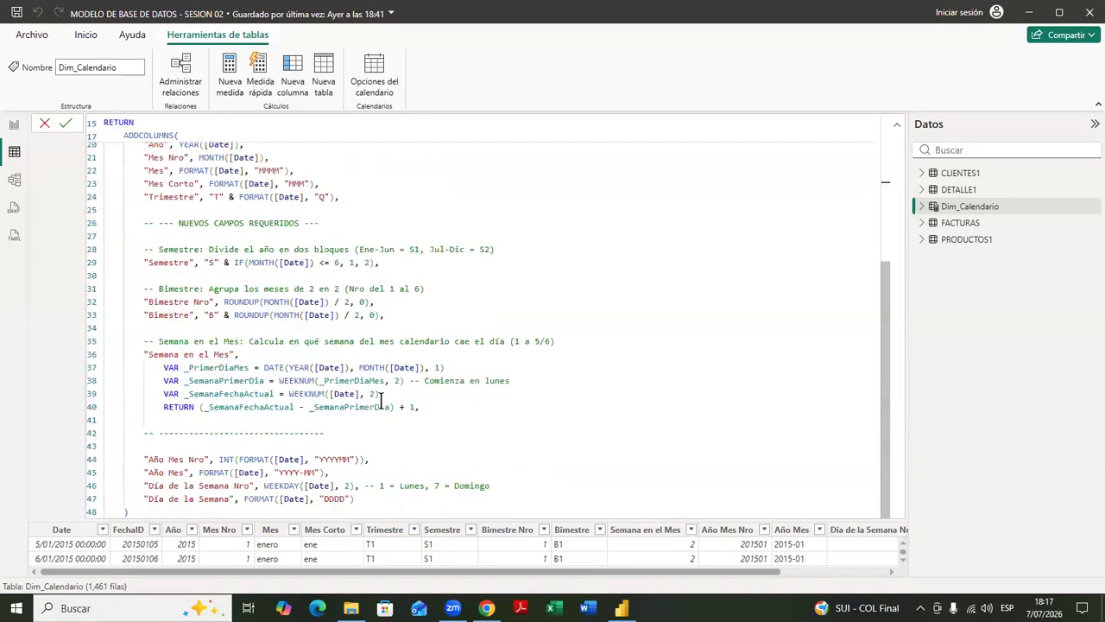
pyautogui.scroll(6, 381, 400)
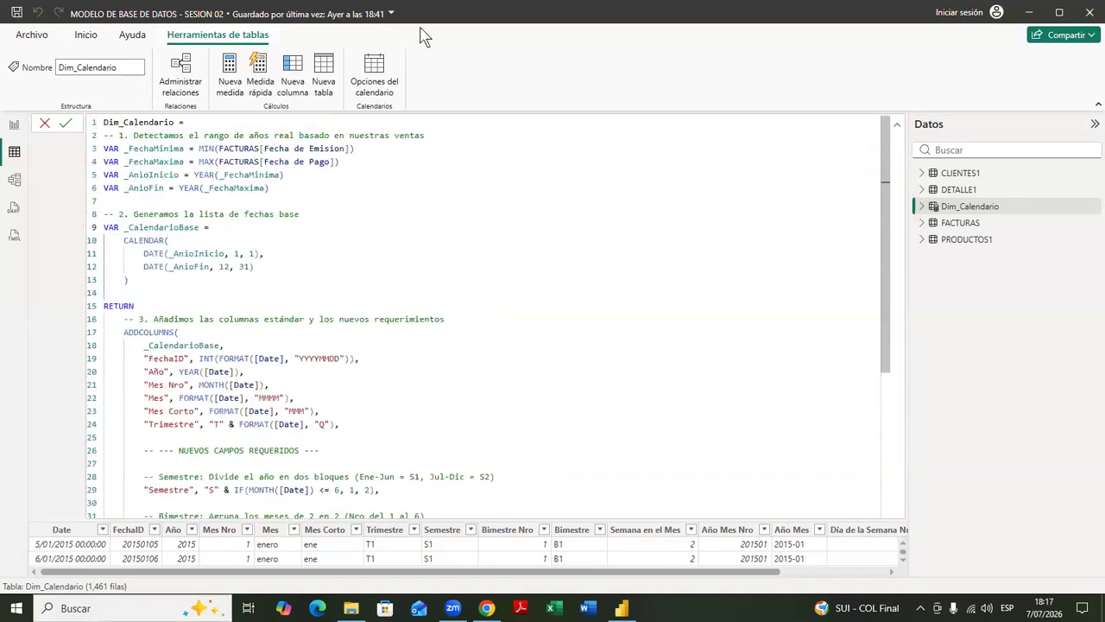
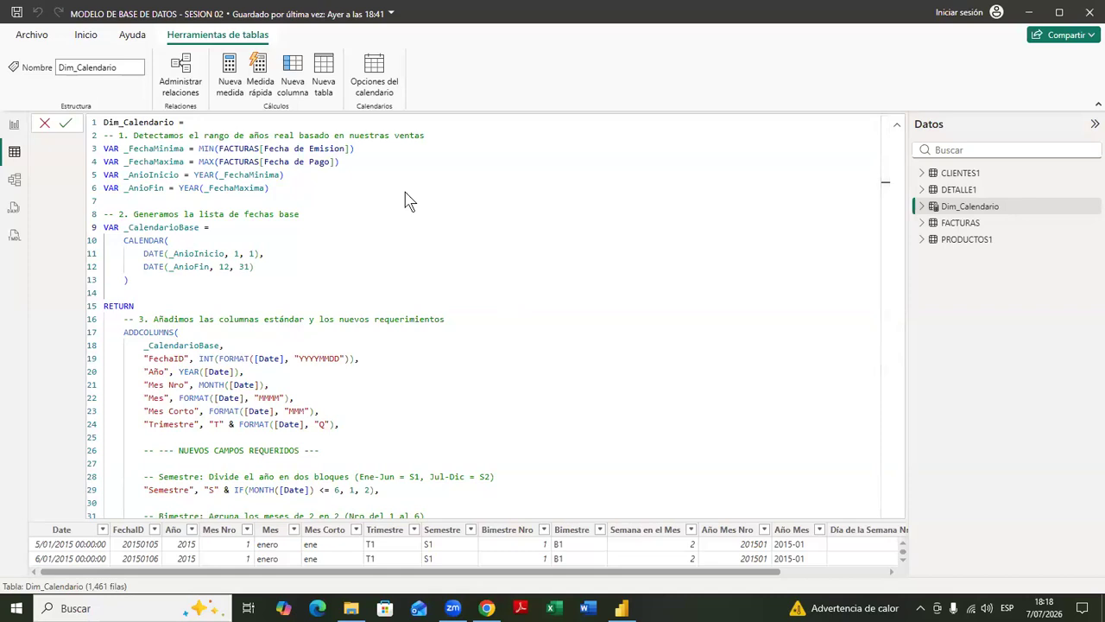
# - Open the model diagram and move the Dim_Calendario table next to FACTURAS, above PRODUCTOS1
pyautogui.click(15, 181)
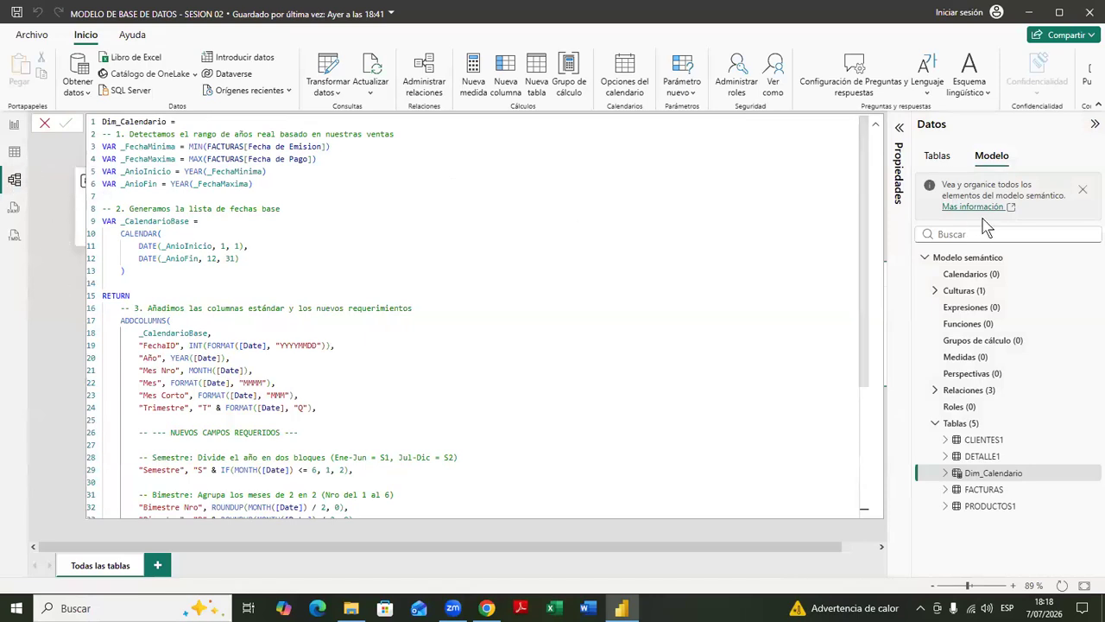
pyautogui.click(956, 440)
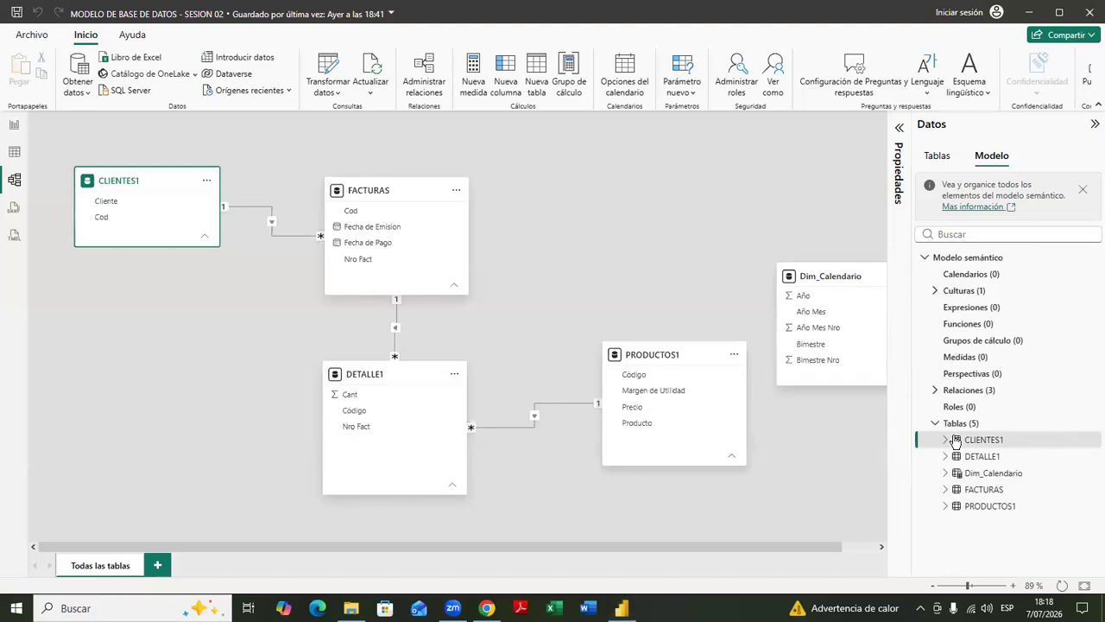
pyautogui.click(841, 291)
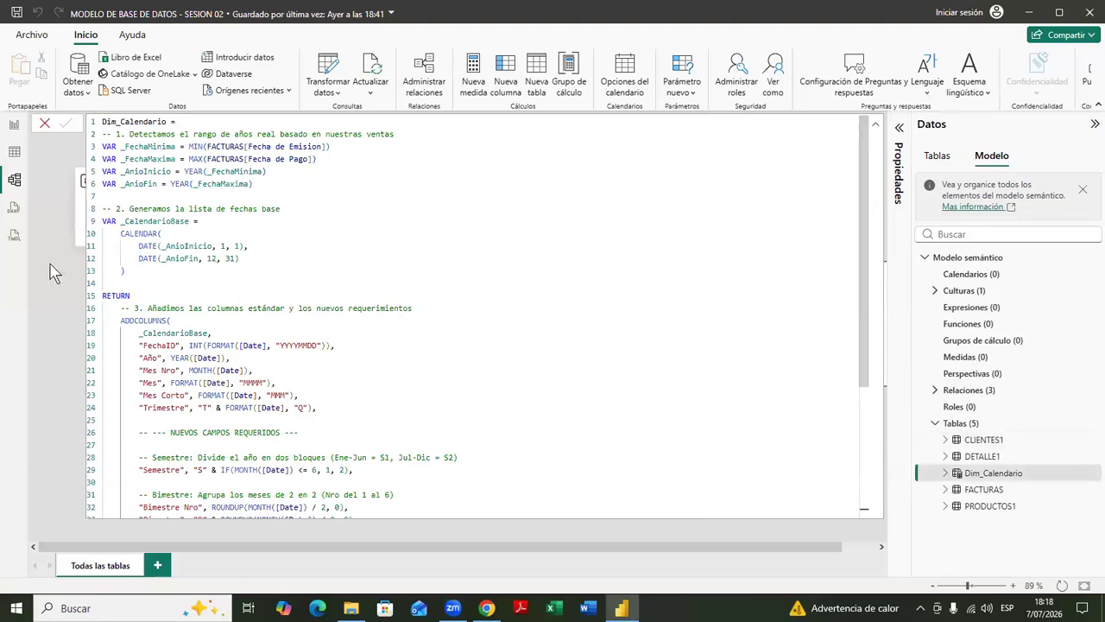
pyautogui.click(980, 489)
pyautogui.moveTo(816, 277); pyautogui.dragTo(643, 170)
# - Move PRODUCTOS1 to the free side of DETALLE1 below CLIENTES1 and stretch Dim_Calendario until all its fields fit
pyautogui.moveTo(673, 354); pyautogui.dragTo(739, 430)
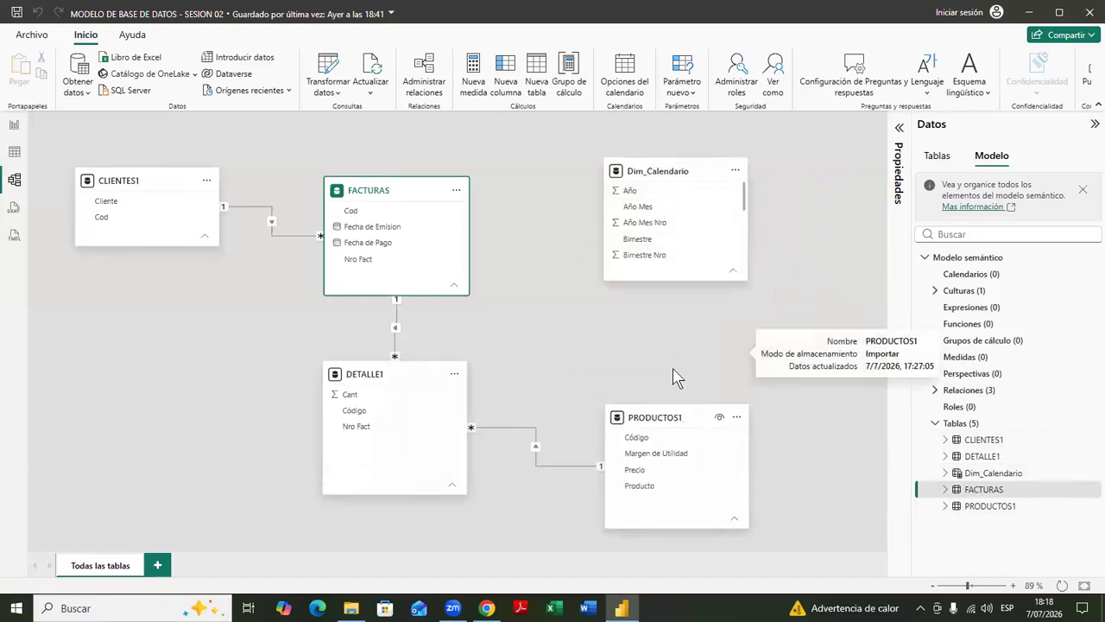
pyautogui.moveTo(688, 280); pyautogui.dragTo(110, 384)
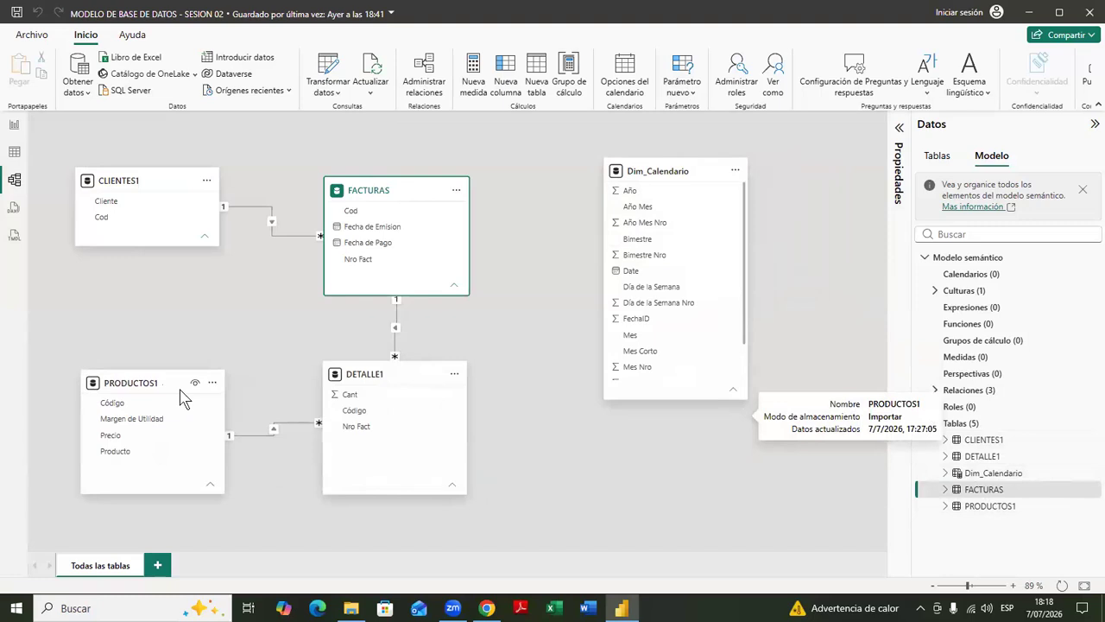
pyautogui.moveTo(683, 401); pyautogui.dragTo(679, 453)
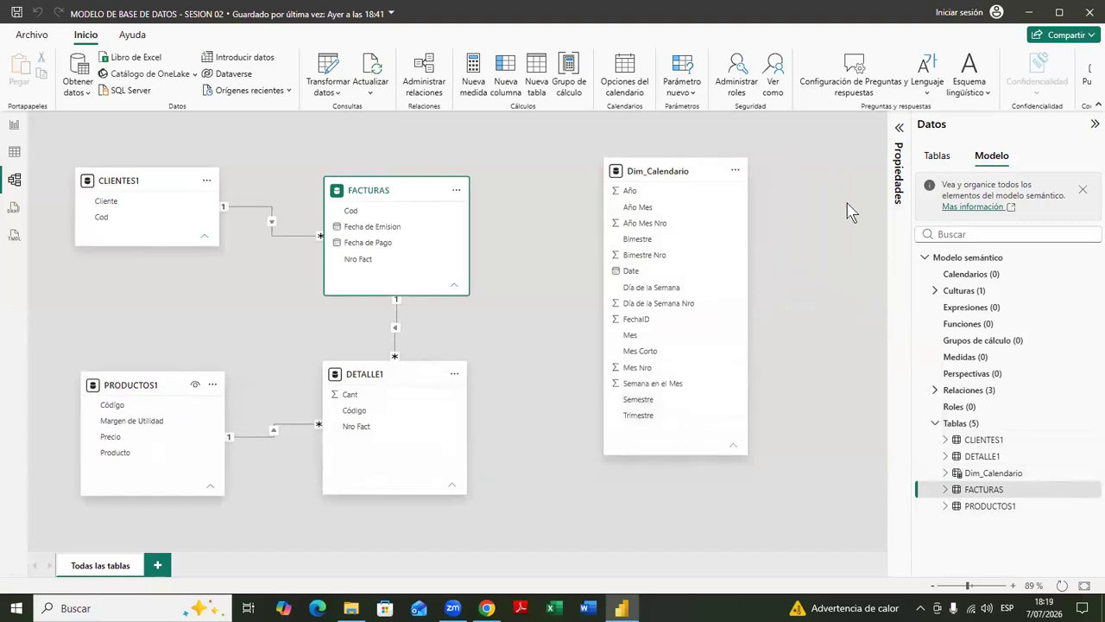
# - Shift the Dim_Calendario table slightly closer to FACTURAS and collapse its columns in the model tree
pyautogui.click(668, 192)
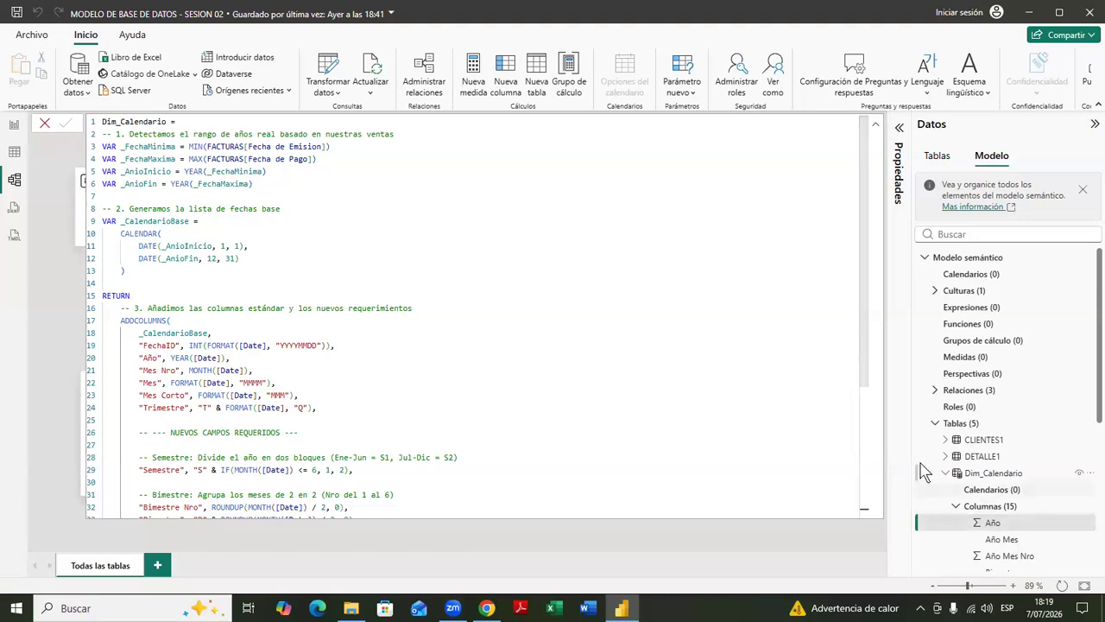
pyautogui.click(968, 459)
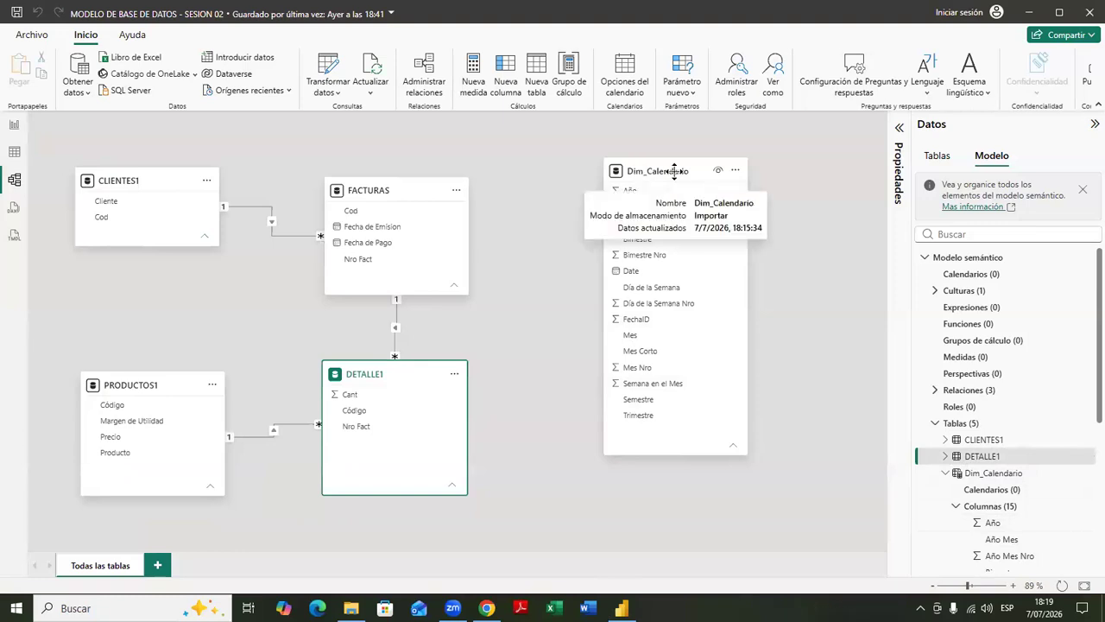
pyautogui.moveTo(672, 172); pyautogui.dragTo(654, 197)
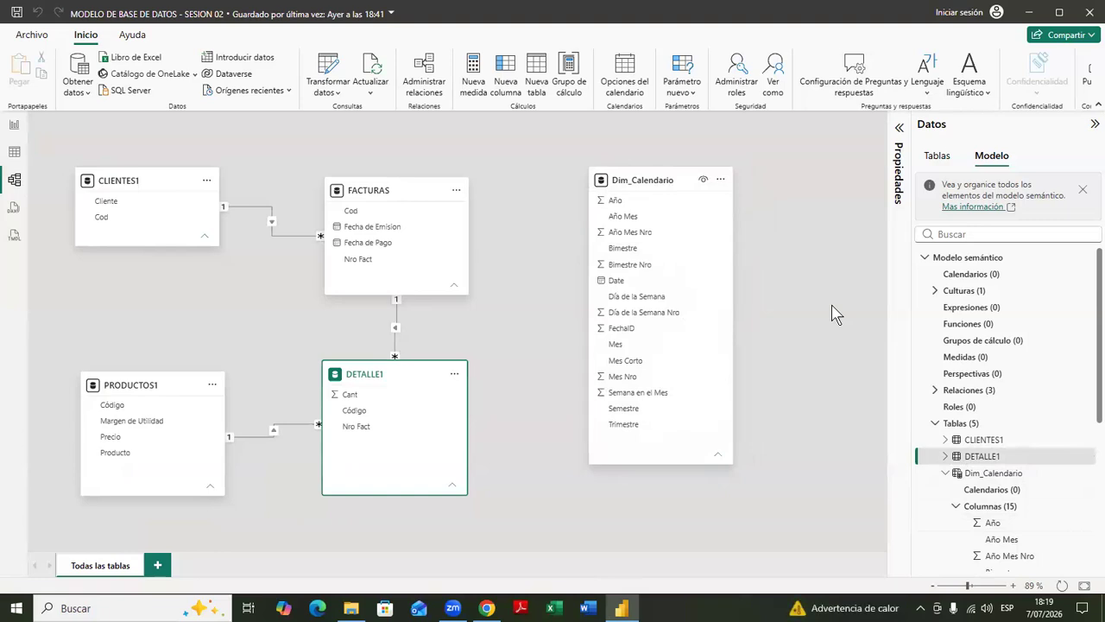
pyautogui.click(945, 473)
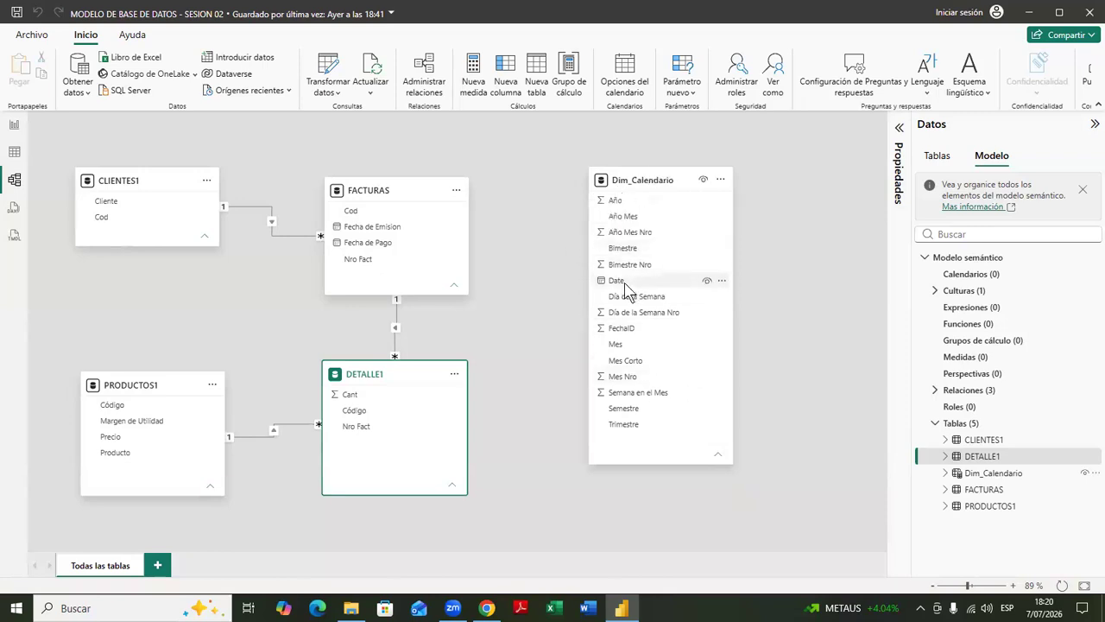
# - Return to the table view of Dim_Calendario, shrink its formula text and sort the Date column in ascending order
pyautogui.click(15, 159)
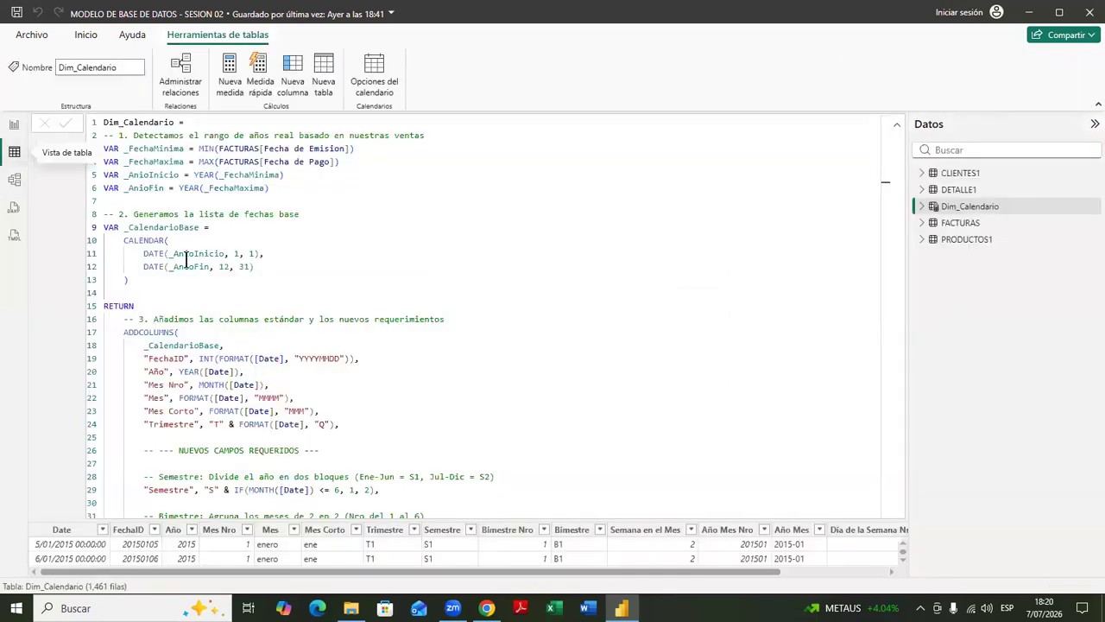
pyautogui.scroll(-5, 474, 338)
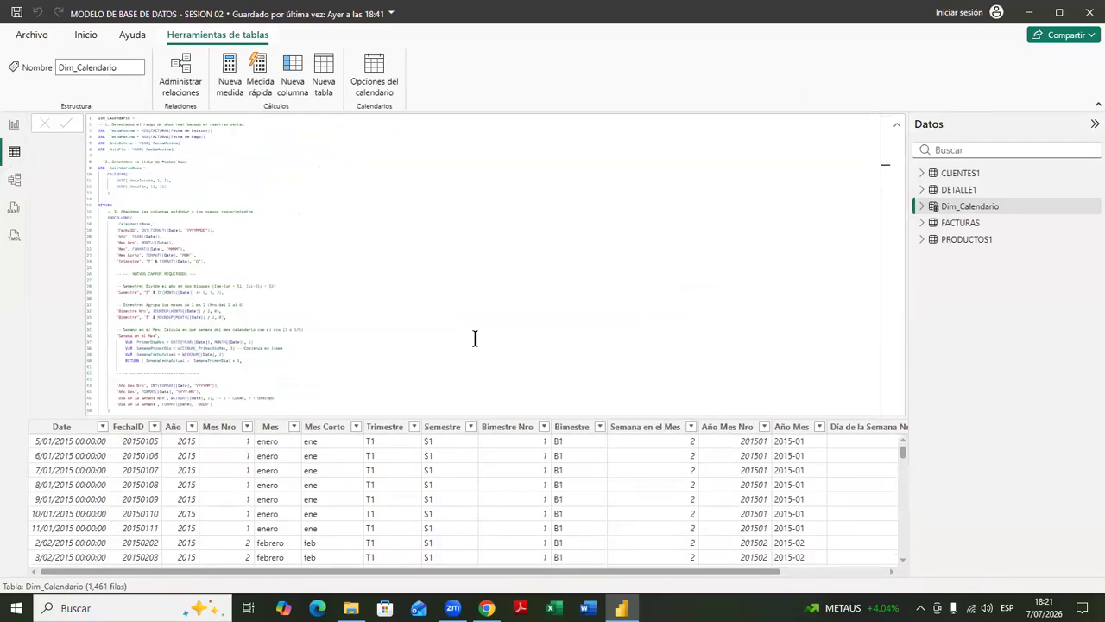
pyautogui.click(93, 426)
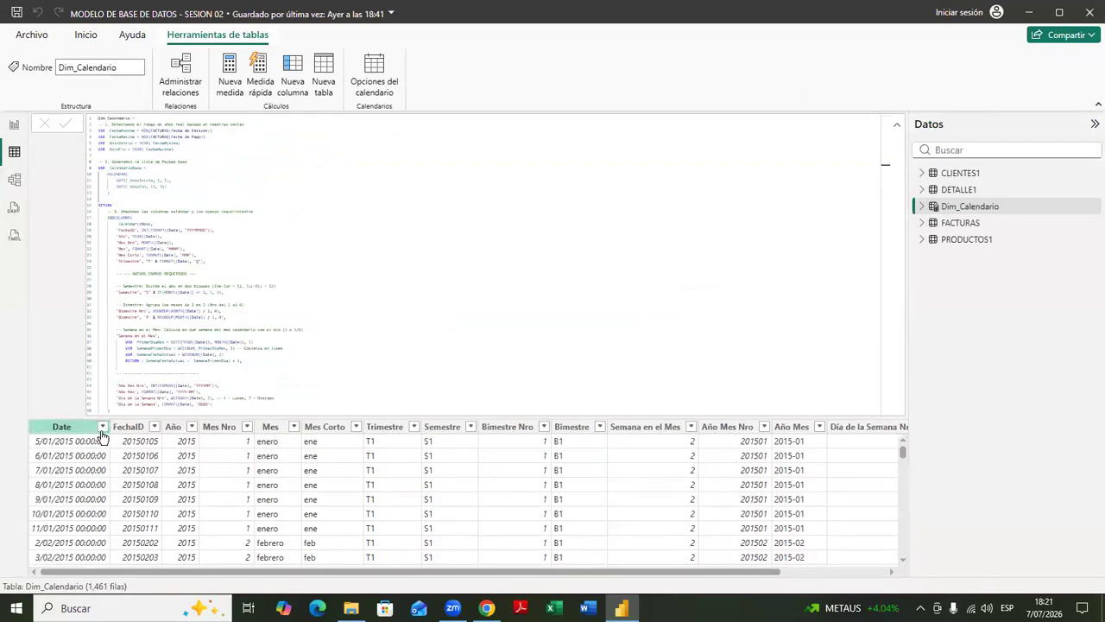
pyautogui.click(103, 428)
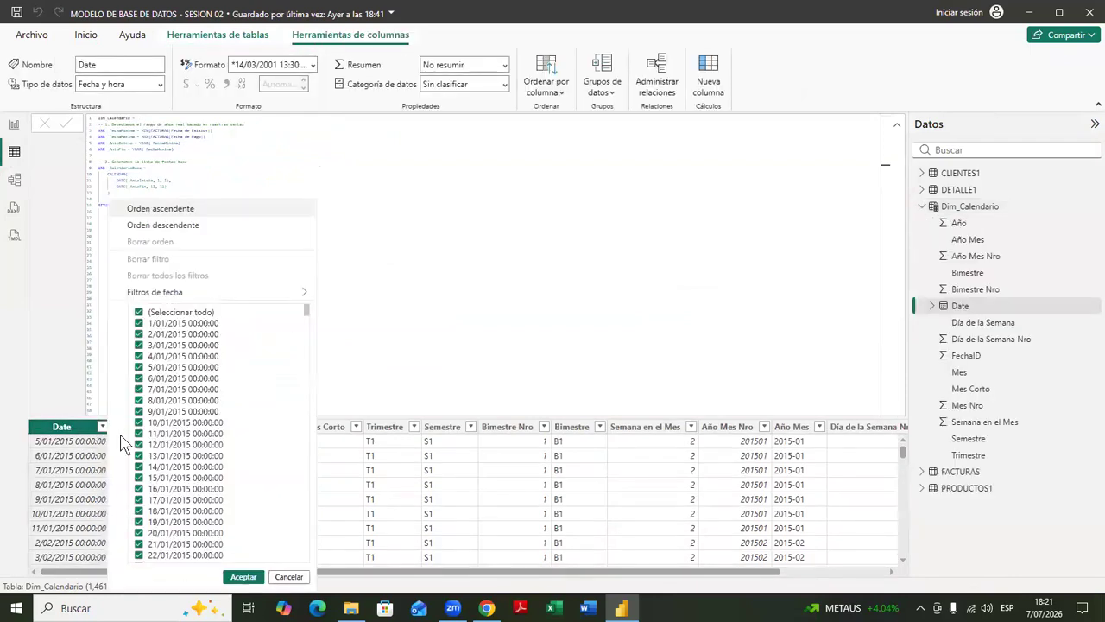
pyautogui.click(161, 211)
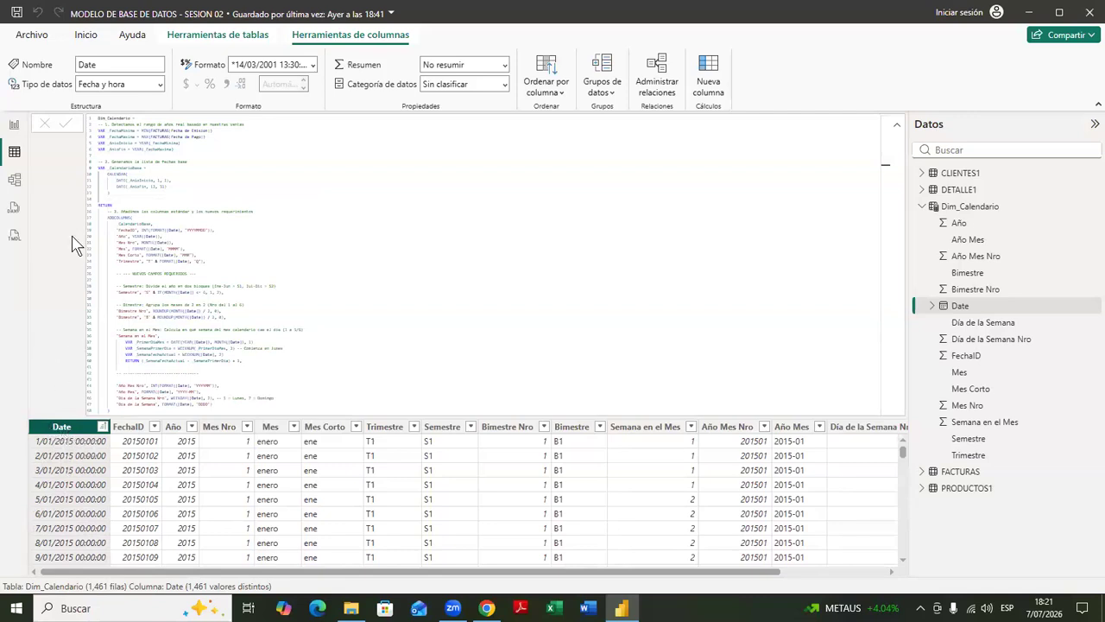
# - View the FACTURAS table's rows, then return to the model diagram and close the Dim_Calendario formula
pyautogui.click(956, 473)
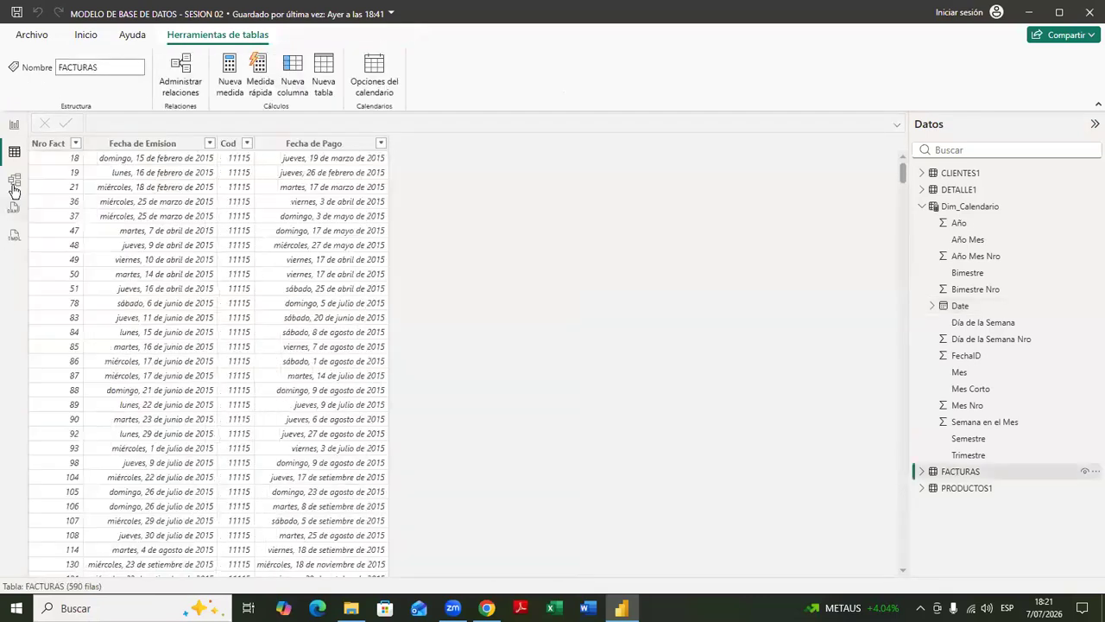
pyautogui.click(14, 182)
pyautogui.click(618, 283)
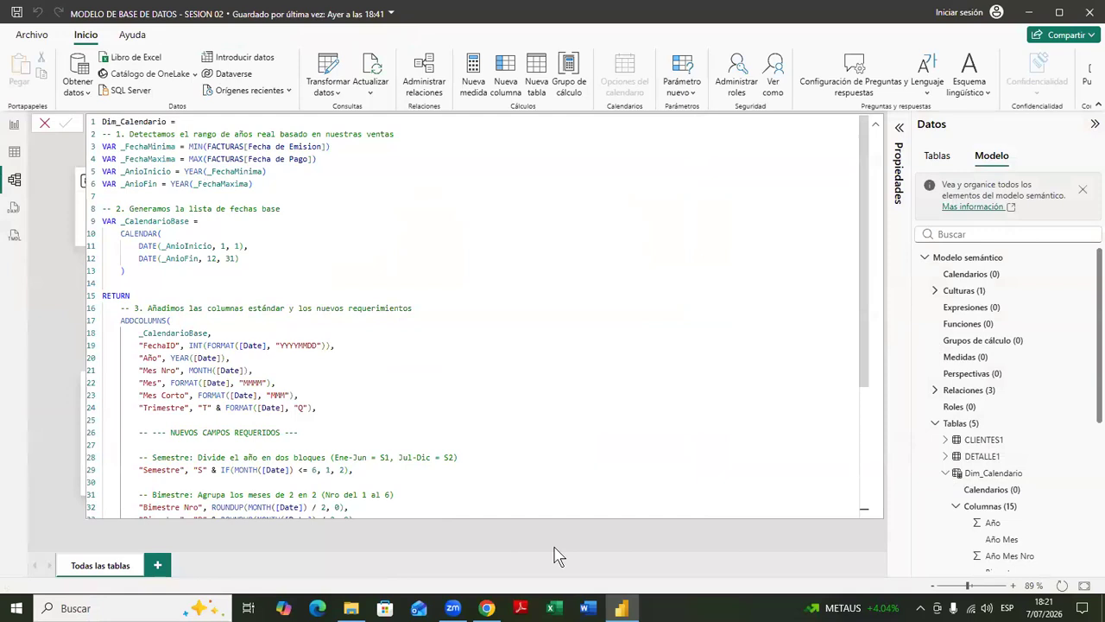
pyautogui.click(603, 542)
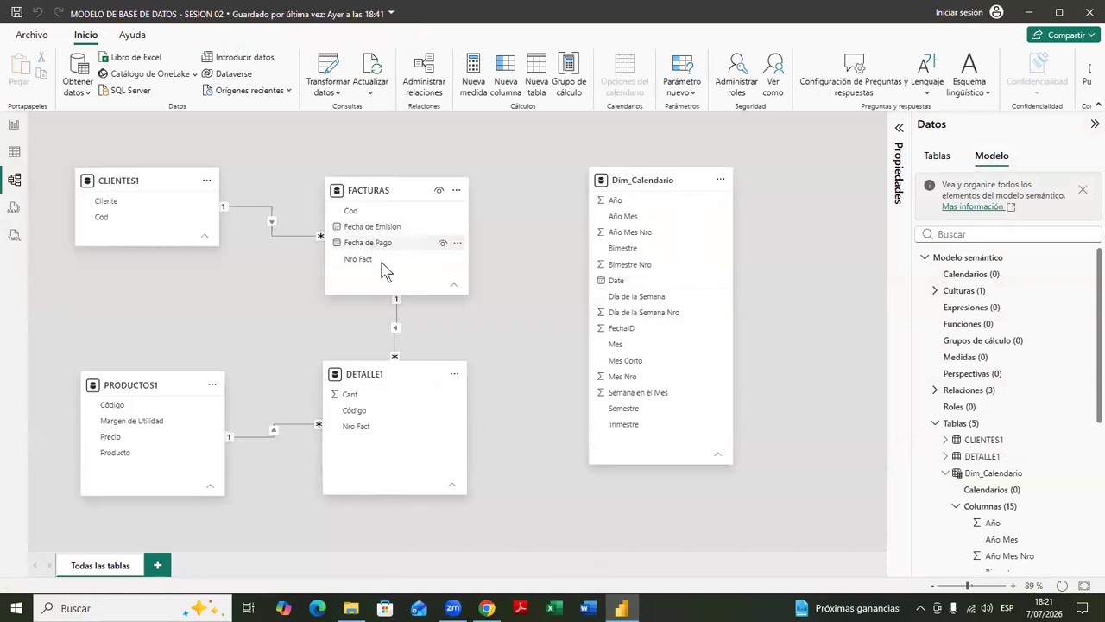
pyautogui.moveTo(609, 280); pyautogui.dragTo(394, 230)
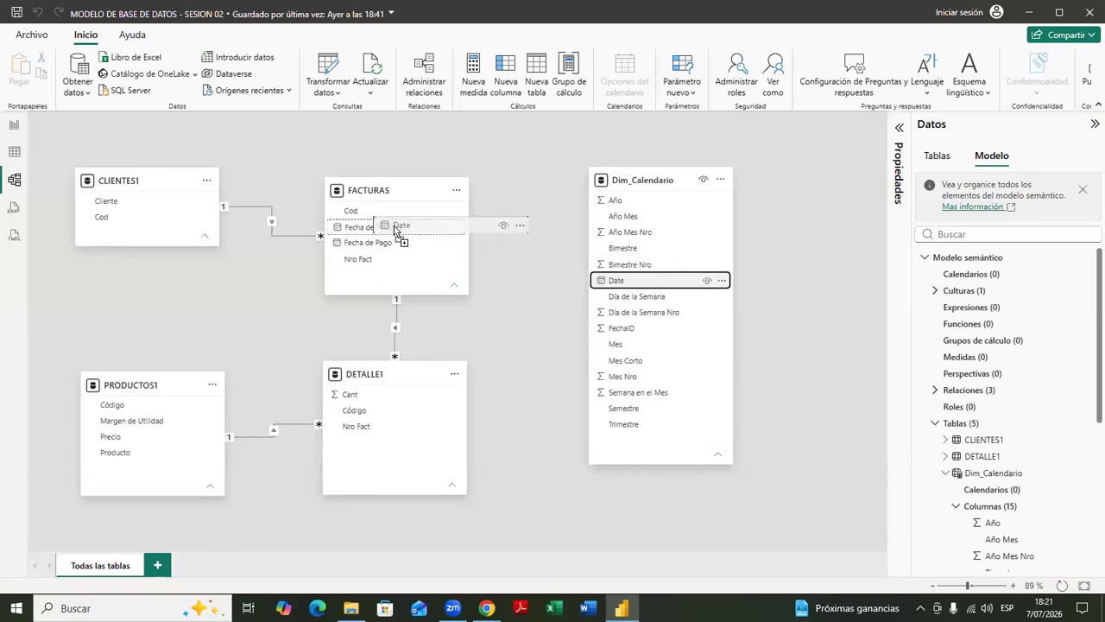
pyautogui.moveTo(394, 230); pyautogui.dragTo(396, 230)
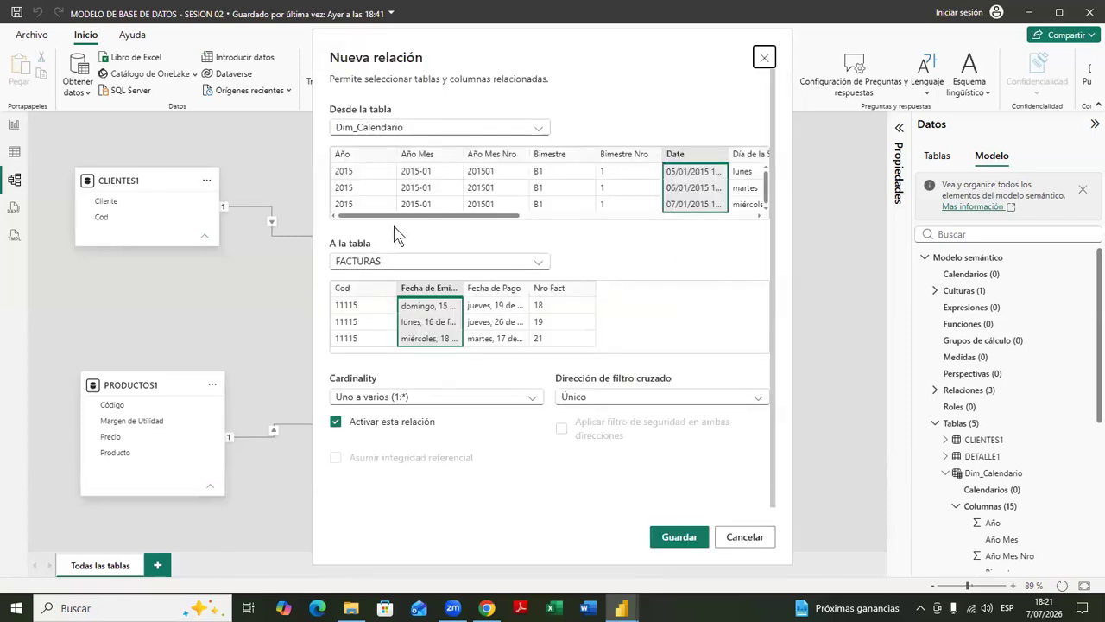
pyautogui.moveTo(513, 50); pyautogui.dragTo(440, 52)
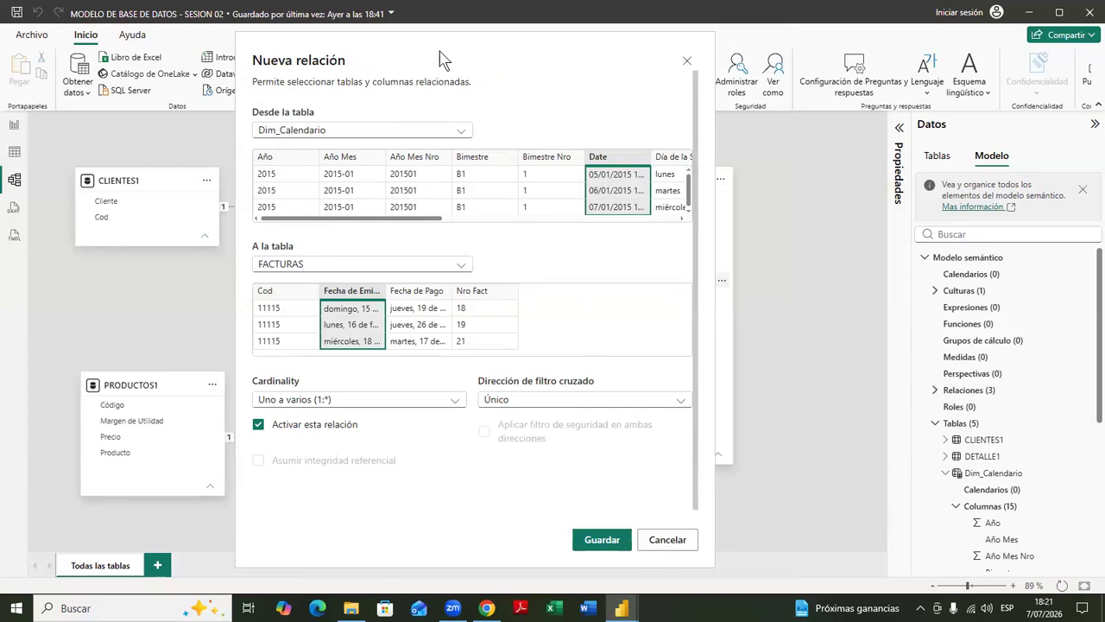
pyautogui.click(686, 60)
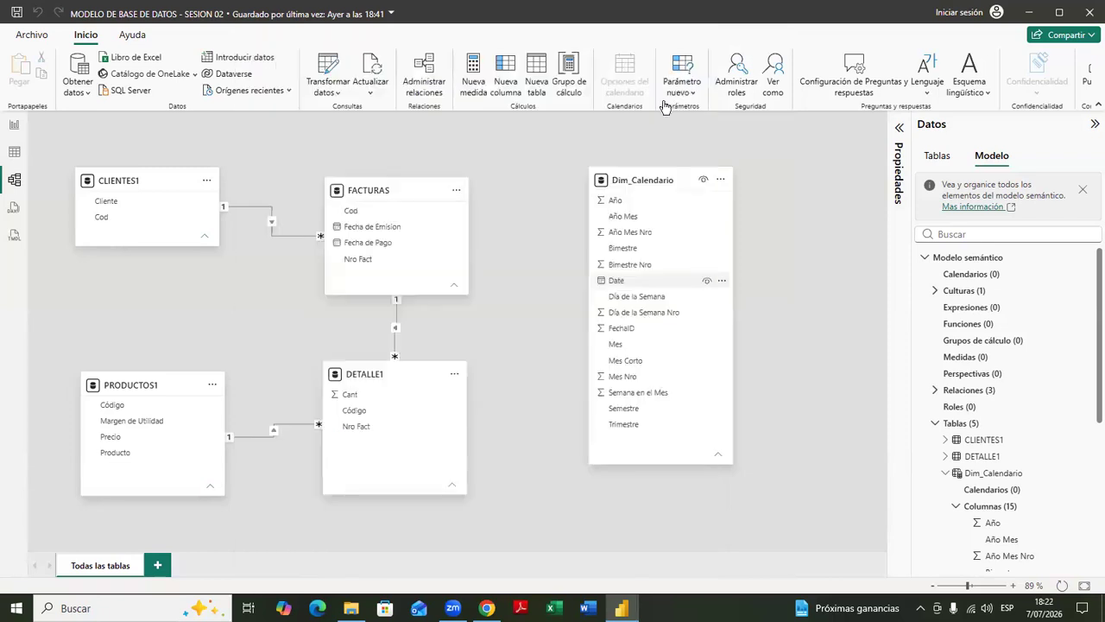
# - Create an active one-to-many relationship from Dim_Calendario's Date to FACTURAS' Fecha de Emision and move Dim_Calendario slightly farther from FACTURAS
pyautogui.moveTo(615, 281); pyautogui.dragTo(384, 237)
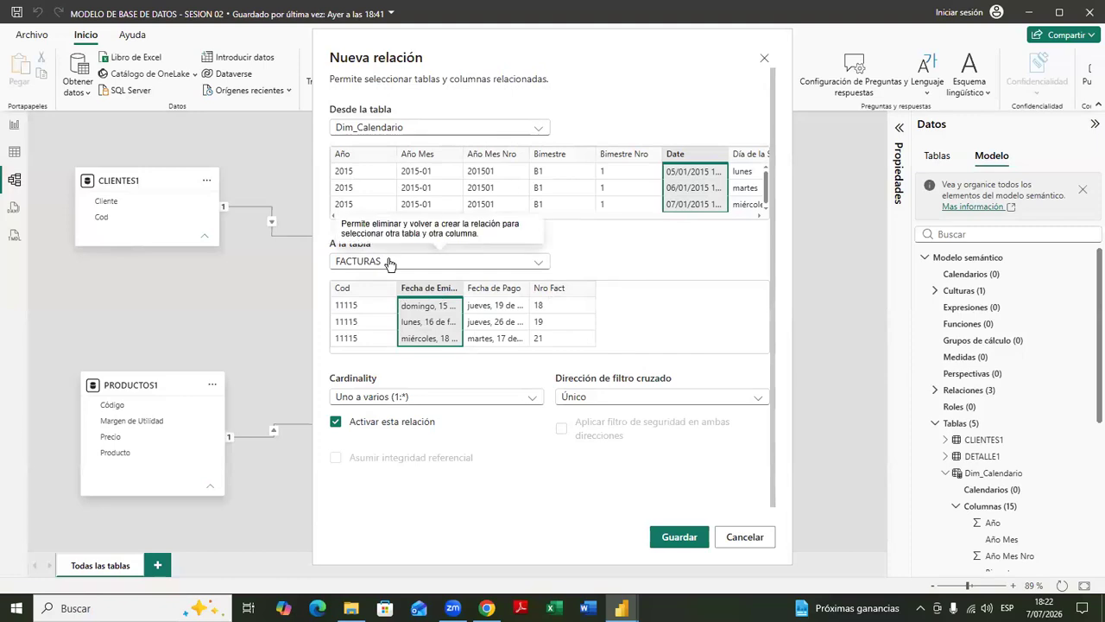
pyautogui.click(679, 537)
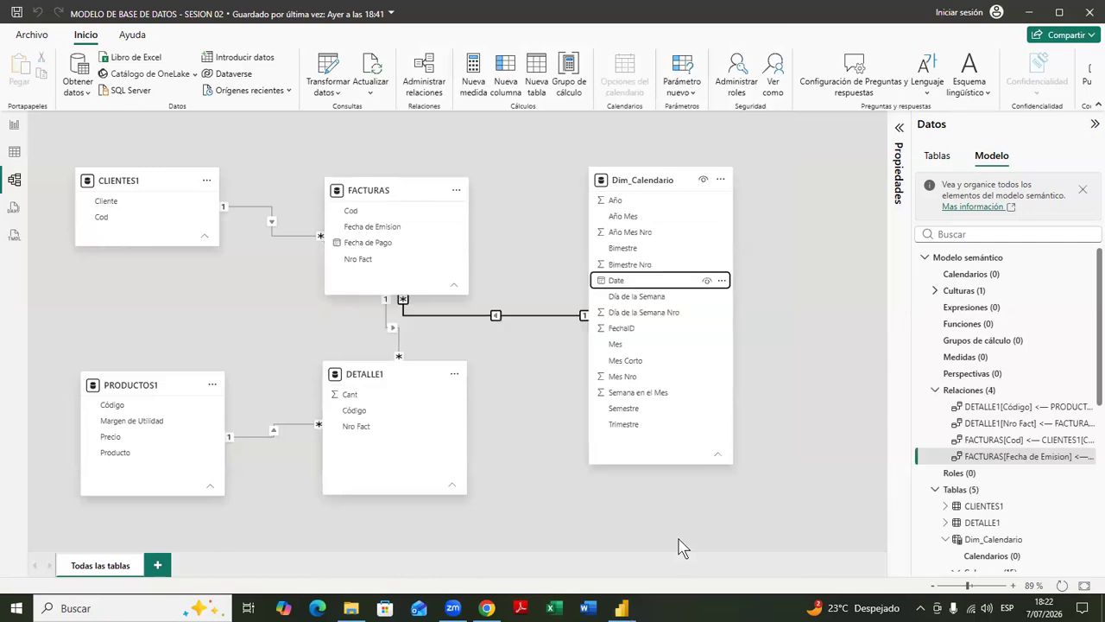
pyautogui.moveTo(659, 184); pyautogui.dragTo(714, 167)
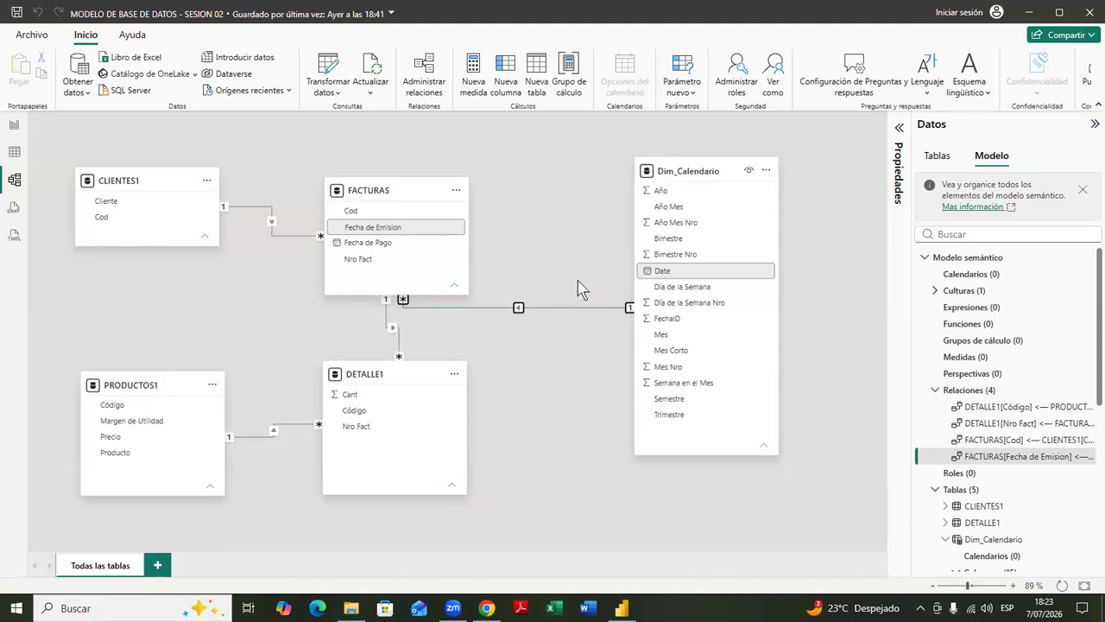
# - Create an inactive one-to-many relationship with single filter direction from Dim_Calendario's Date to FACTURAS' Fecha de Pago
pyautogui.moveTo(651, 271); pyautogui.dragTo(405, 246)
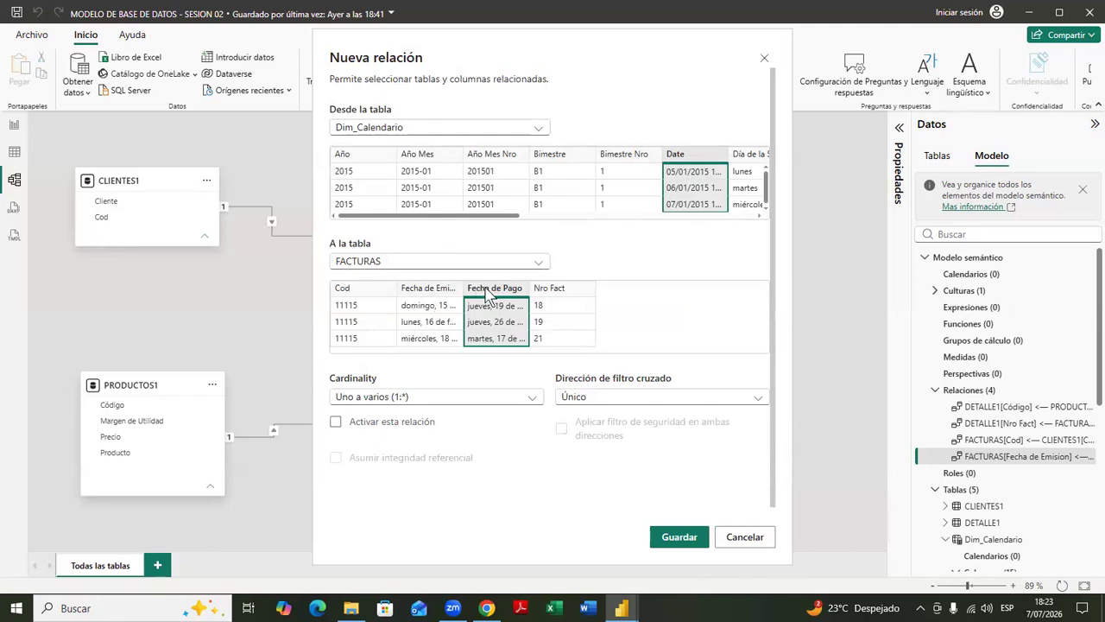
pyautogui.click(678, 538)
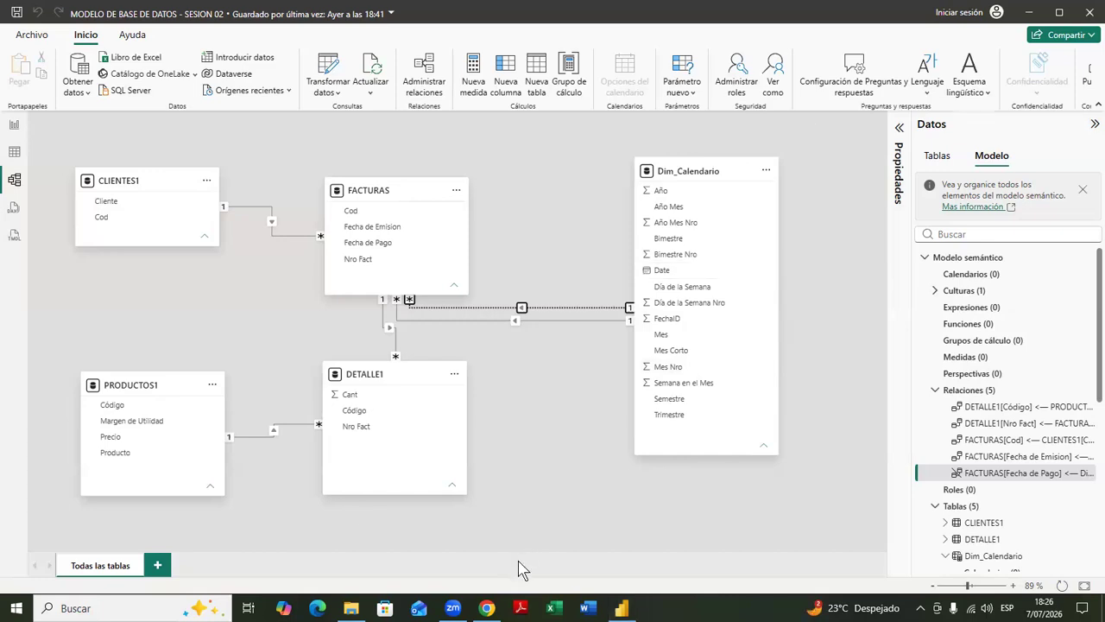
# - Switch to the Gemini chat in Chrome and send the prompt "CREA UNA MEDIDA QUE CALCULE EL TOTAL VENDIDO"
pyautogui.moveTo(487, 608)
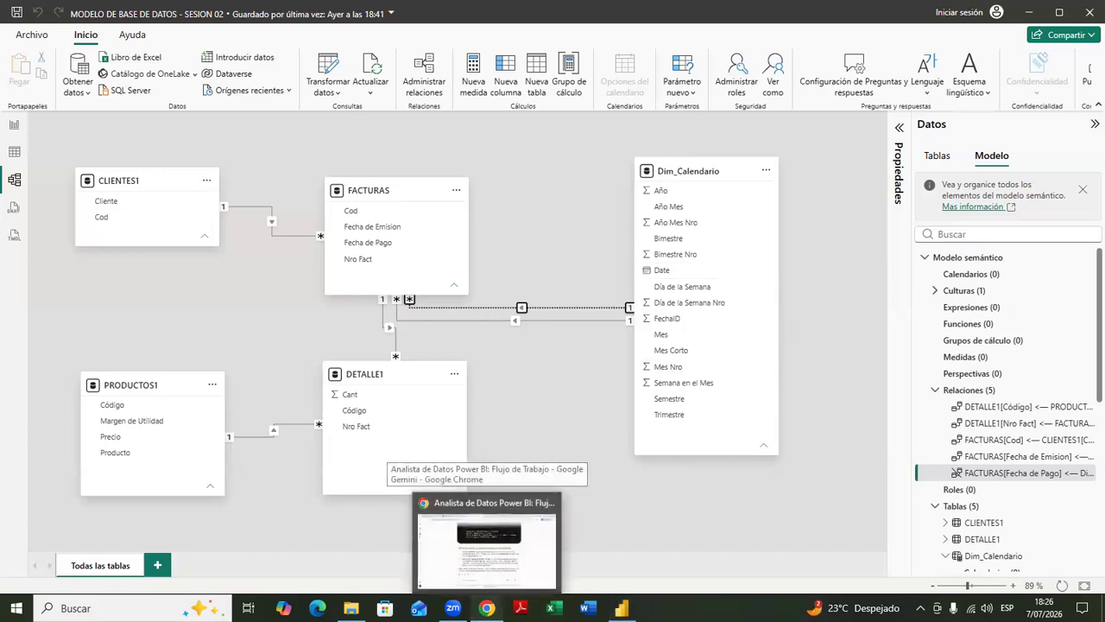
pyautogui.click(466, 527)
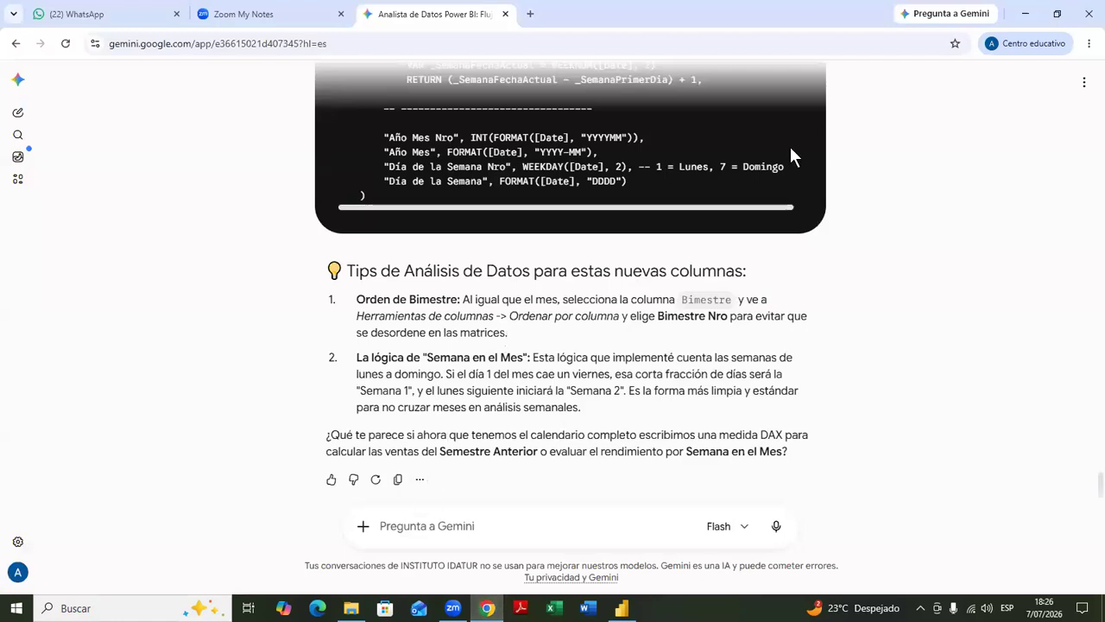
pyautogui.click(423, 530)
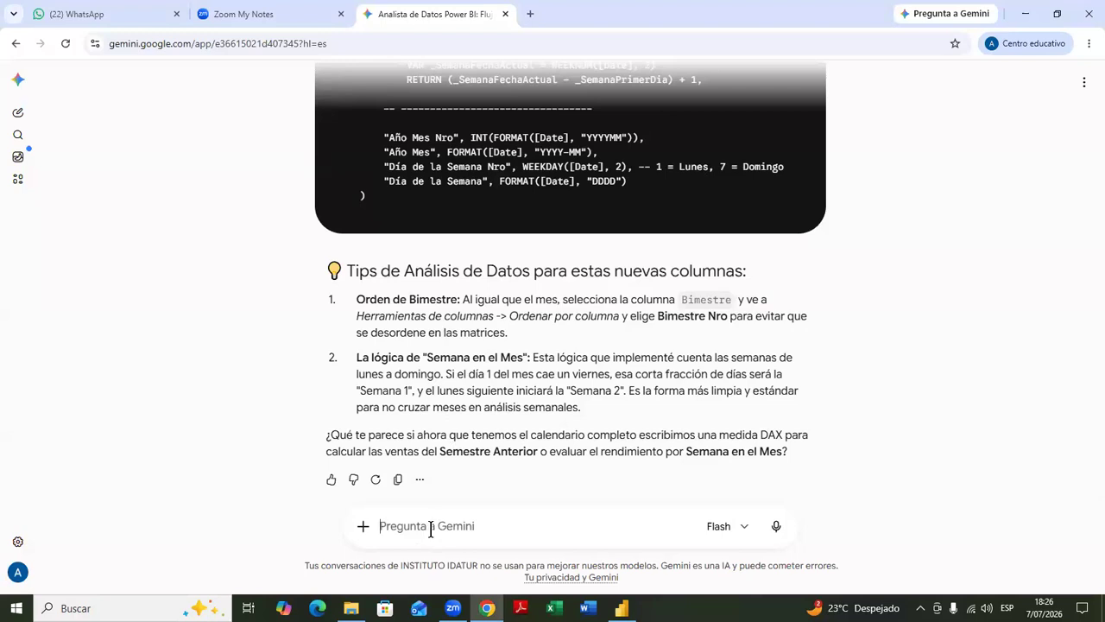
pyautogui.write('CREA UNA MEDIDA ')
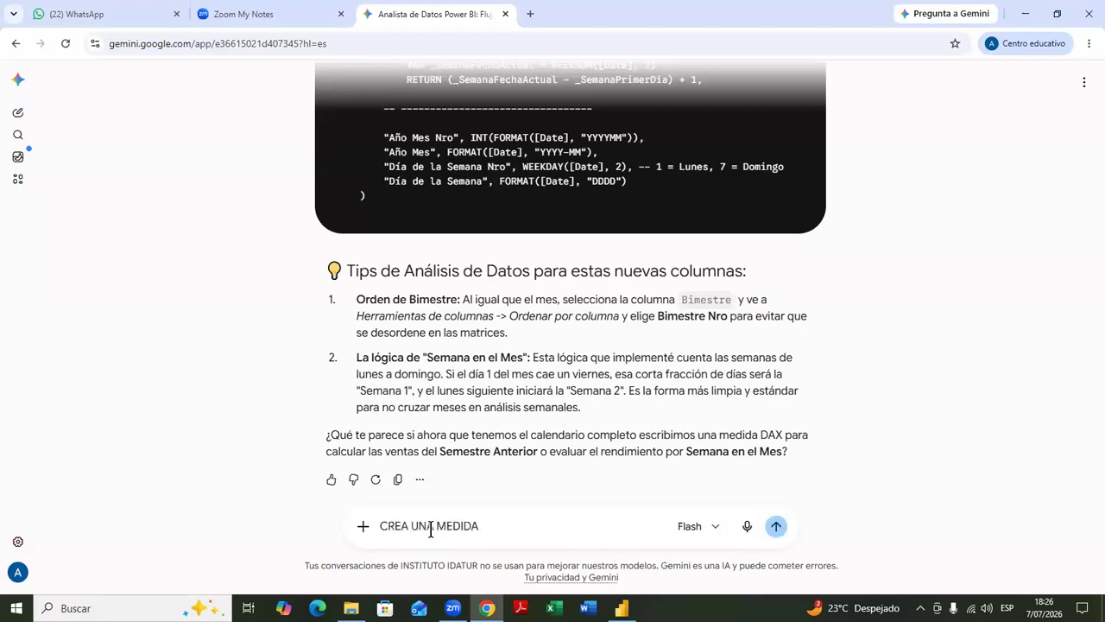
pyautogui.write('QU CALCULE EL')
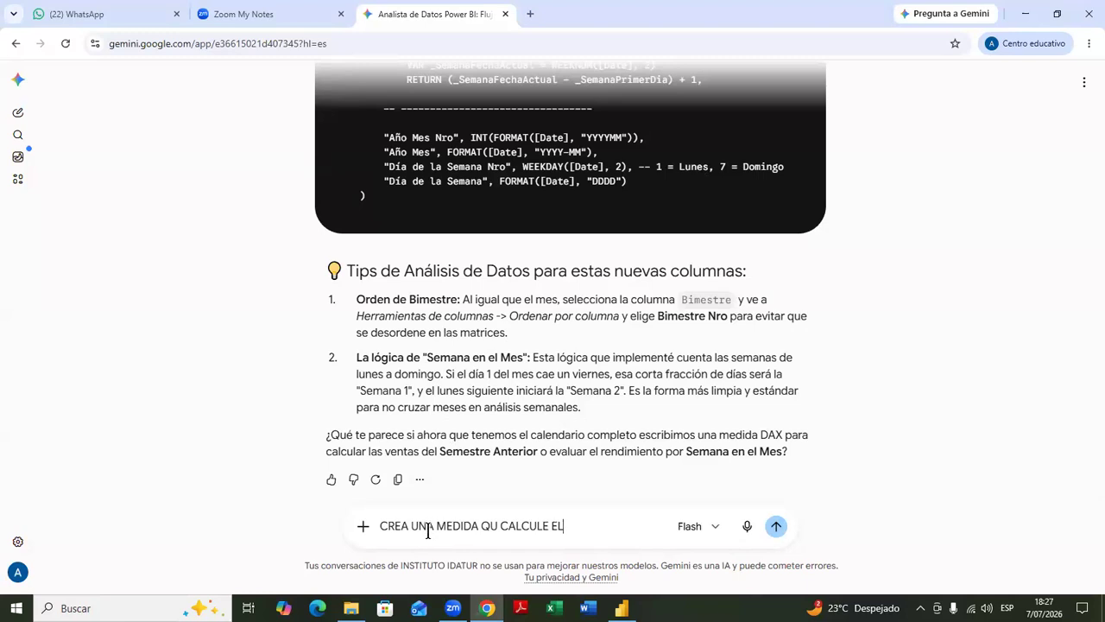
pyautogui.write('E')
pyautogui.press('Right')
pyautogui.press('Right')
pyautogui.press('Right')
pyautogui.press('Right')
pyautogui.press('Right')
pyautogui.press('Right')
pyautogui.press('Right')
pyautogui.write('TOTAL VN')
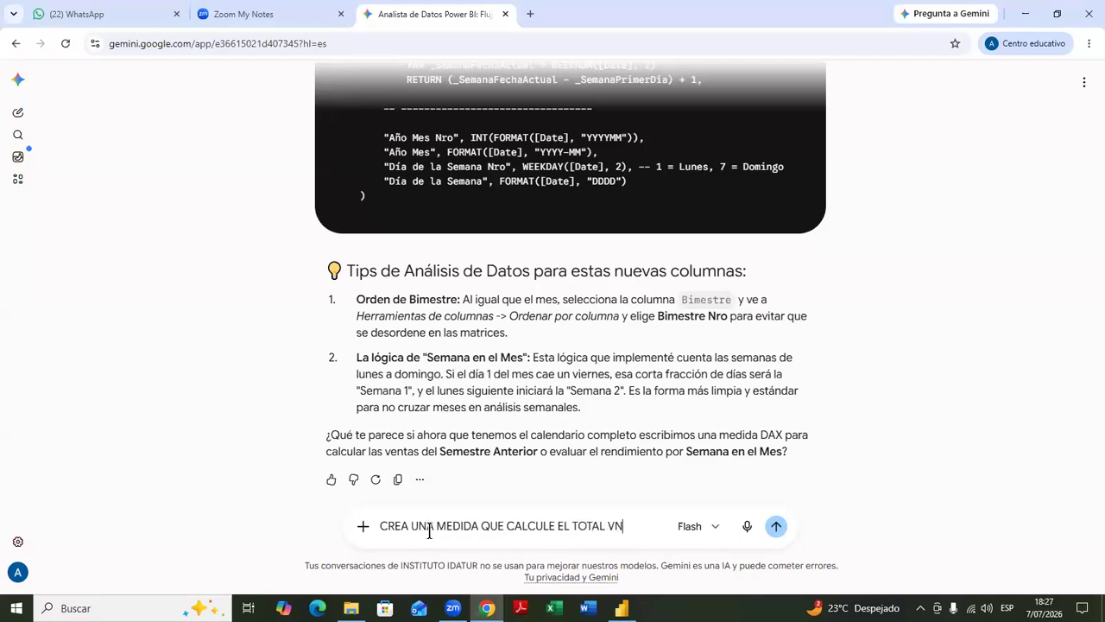
pyautogui.press('BackSpace')
pyautogui.write('ENDIDO')
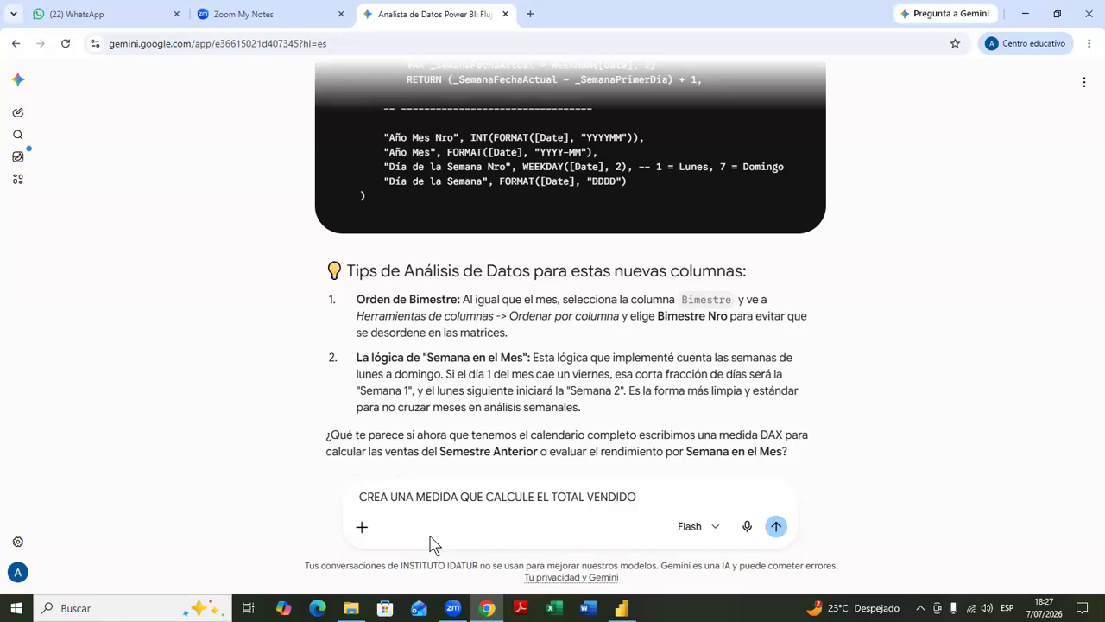
pyautogui.press('Return')
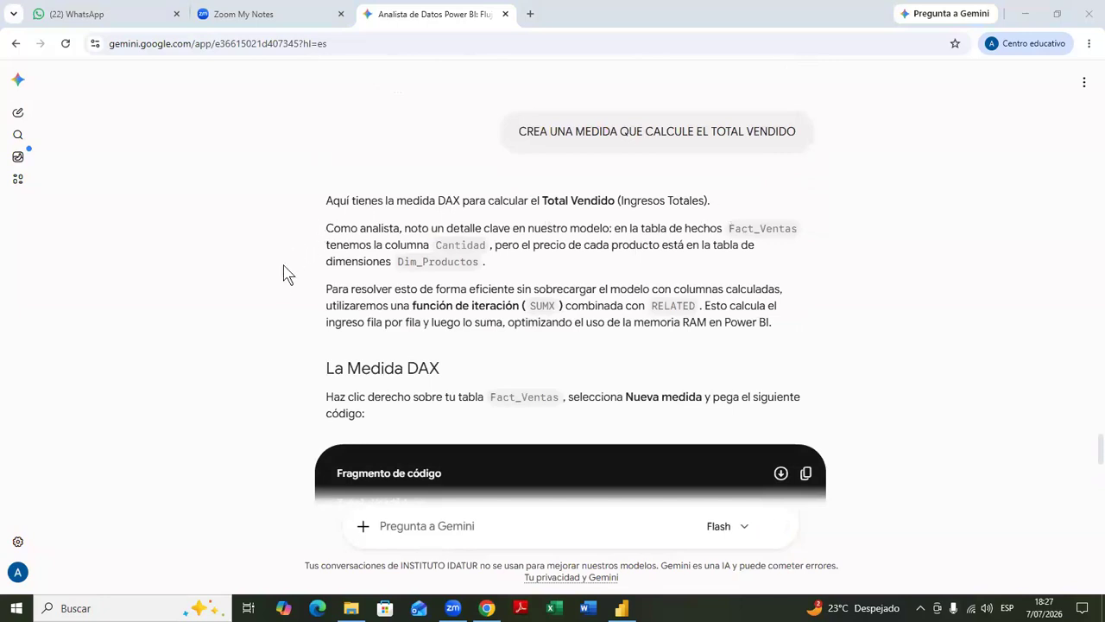
# - Read Gemini's explanation of the Total_Vendido measure, its SUMX and RELATED code and the formatting advice
pyautogui.scroll(-1, 284, 274)
pyautogui.scroll(-2, 278, 281)
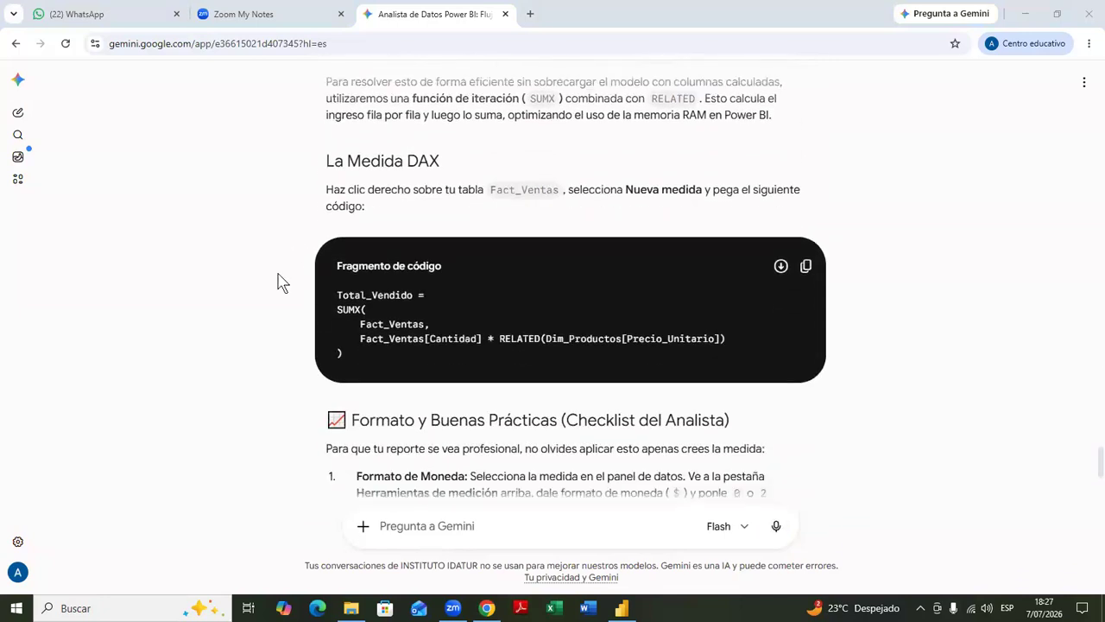
pyautogui.scroll(2, 278, 281)
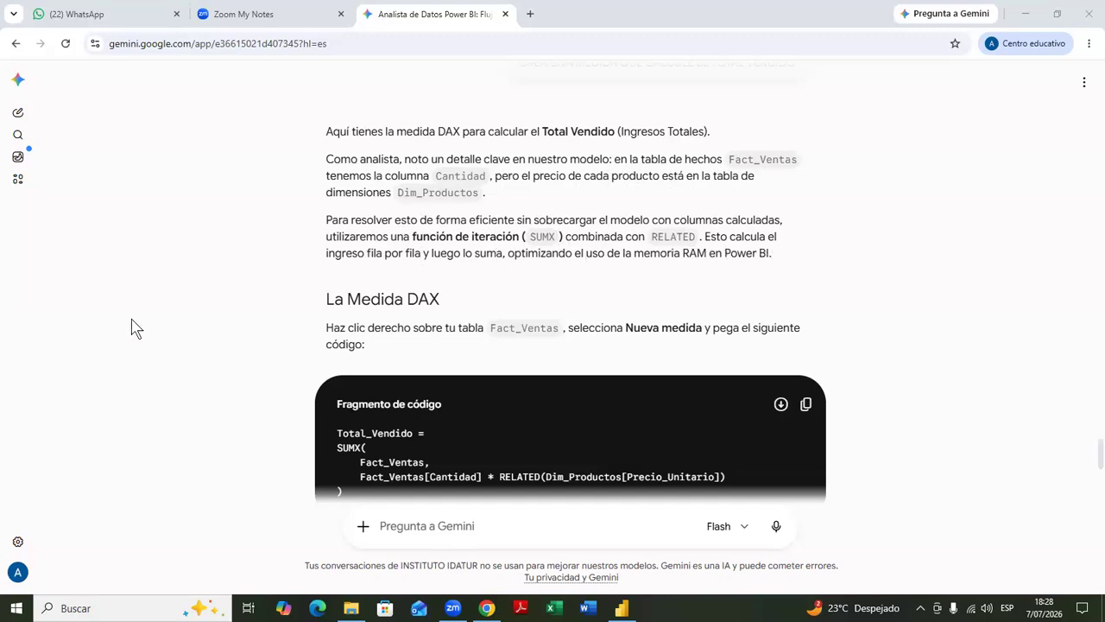
pyautogui.scroll(-1, 121, 351)
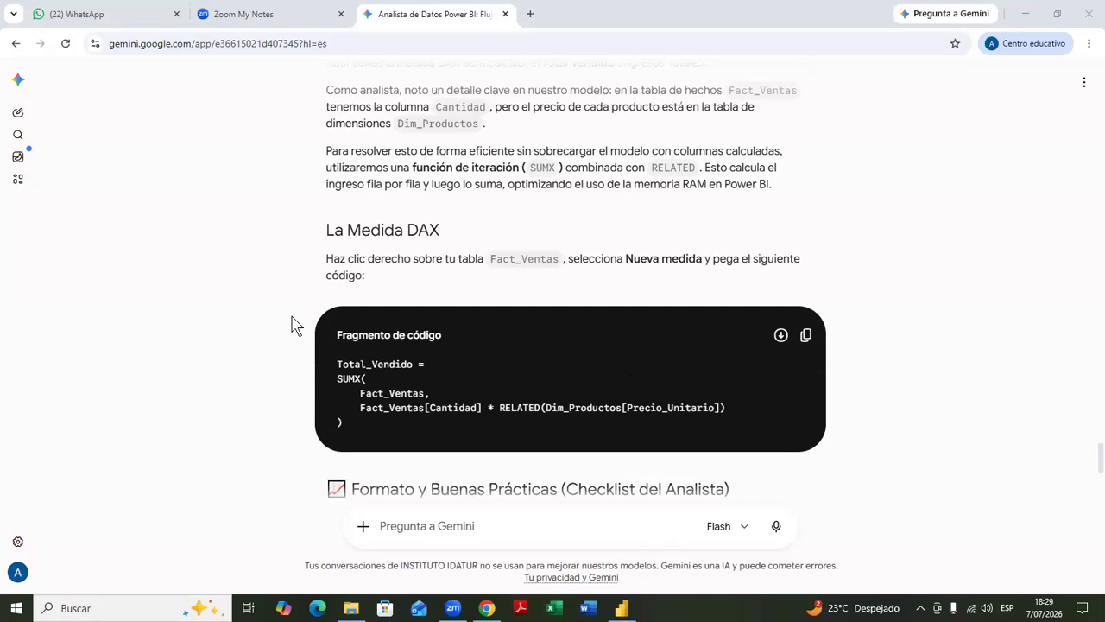
pyautogui.scroll(-1, 291, 326)
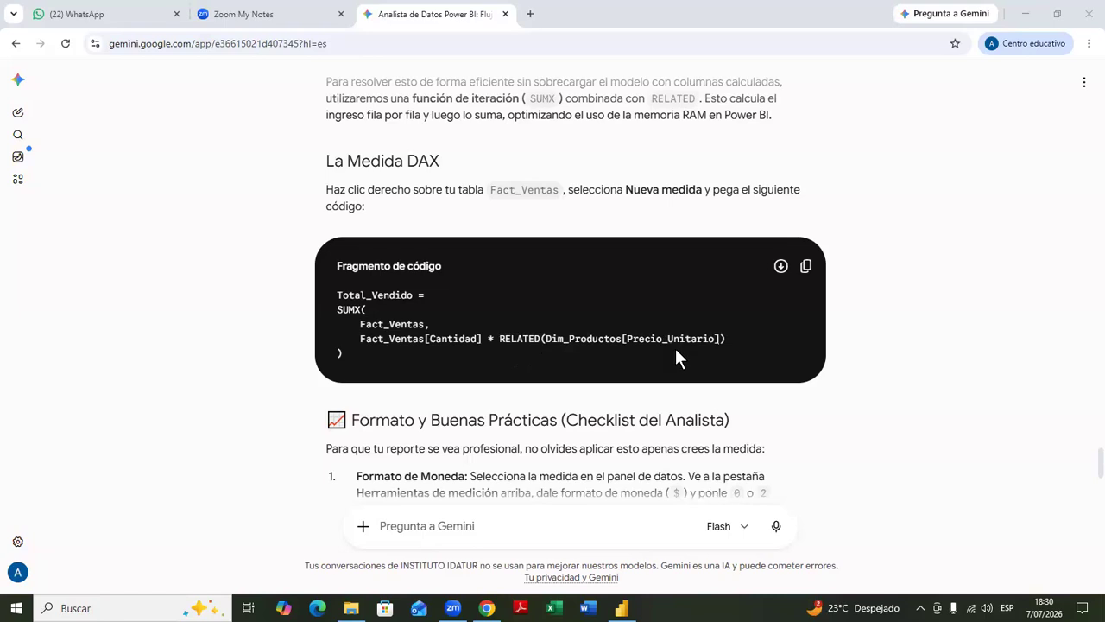
pyautogui.scroll(-1, 291, 378)
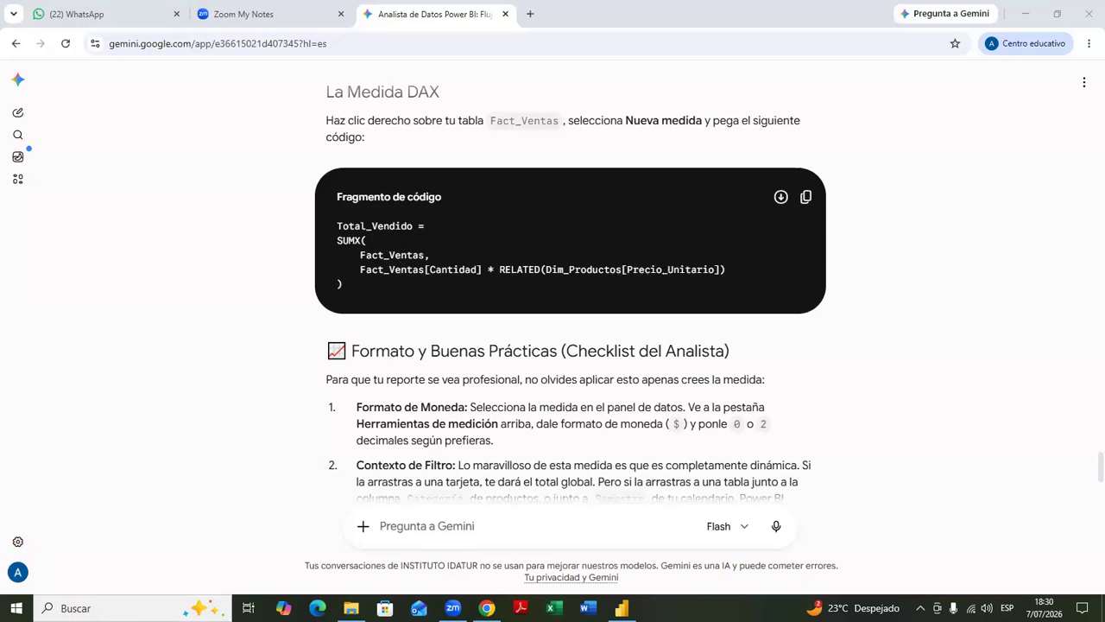
# - Switch to Power BI Desktop, clear the relationship selection and shorten the DETALLE1 table in the model diagram
pyautogui.moveTo(621, 608)
pyautogui.click(604, 540)
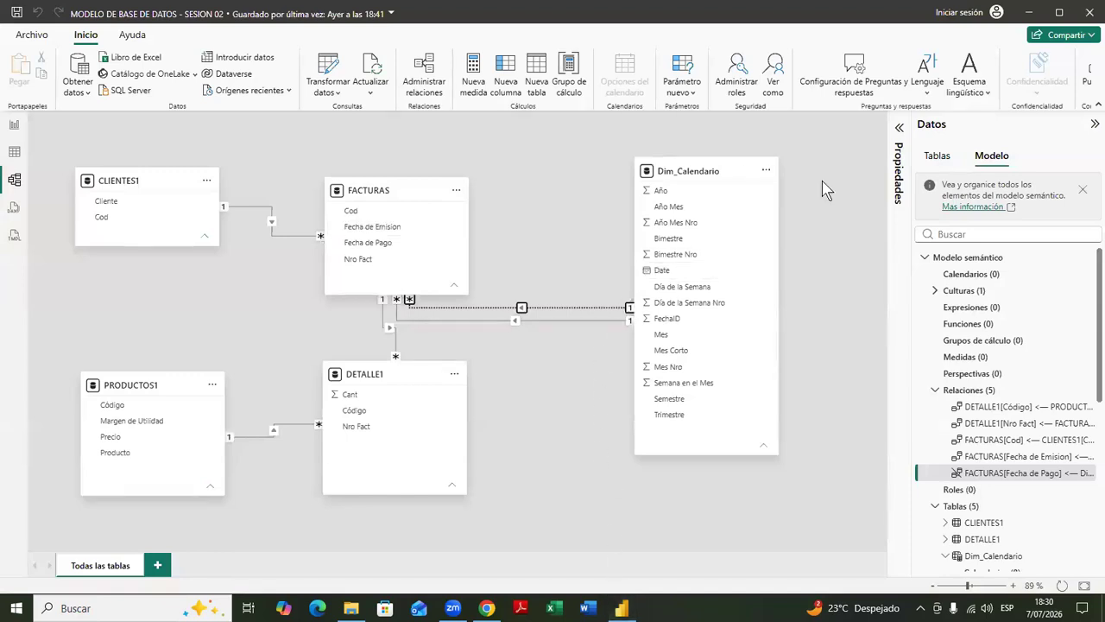
pyautogui.click(510, 257)
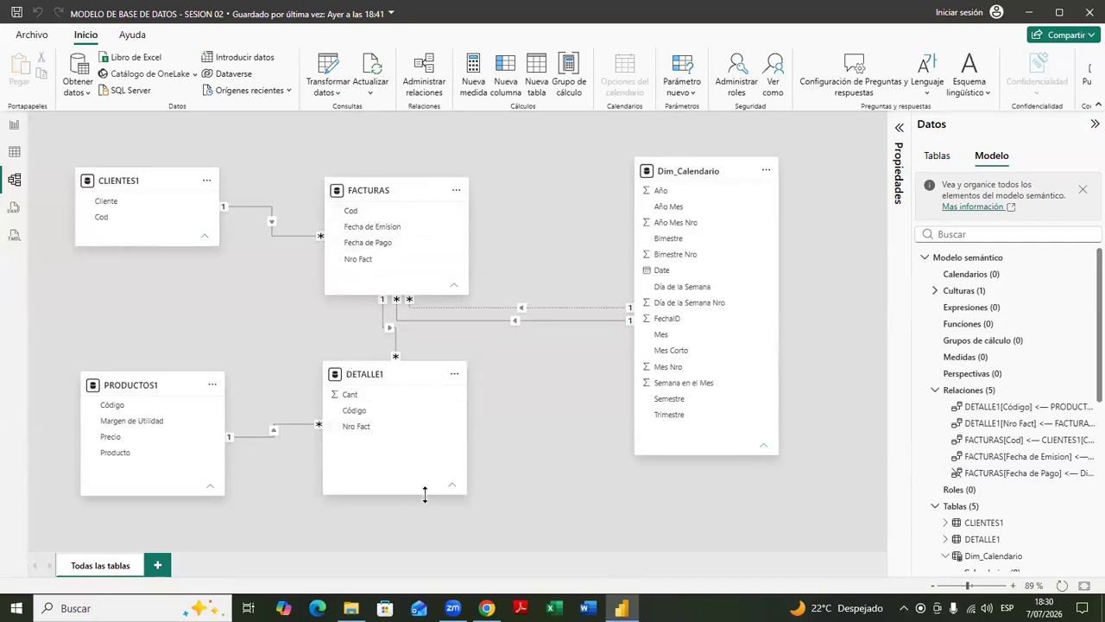
pyautogui.moveTo(424, 494); pyautogui.dragTo(424, 466)
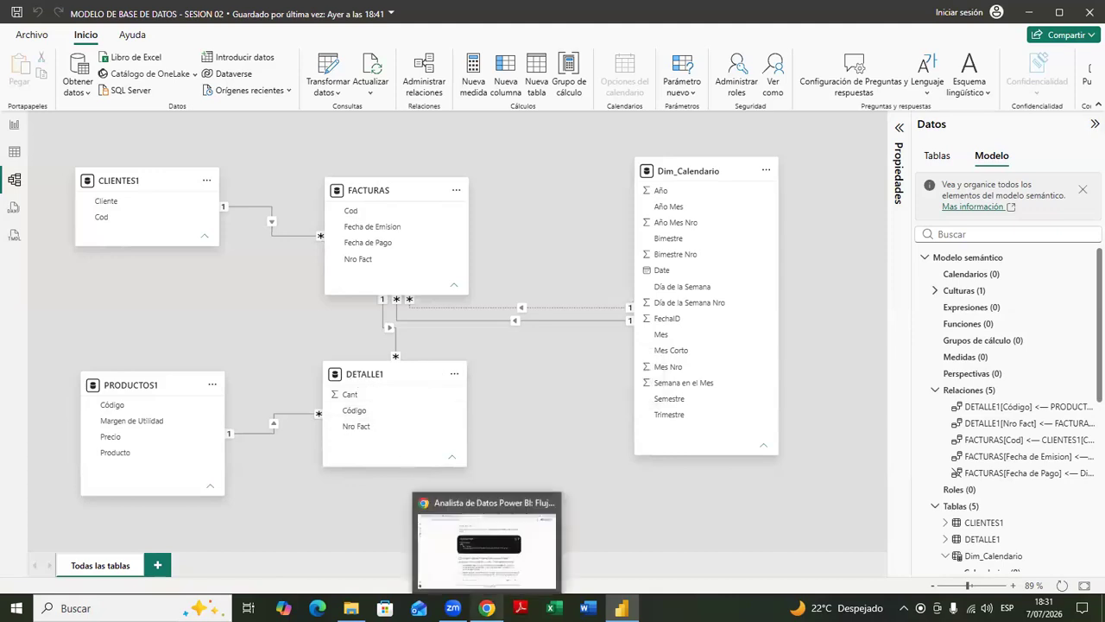
# - Copy the Total_Vendido DAX code from the Gemini chat and return to the model diagram in Power BI Desktop
pyautogui.click(487, 608)
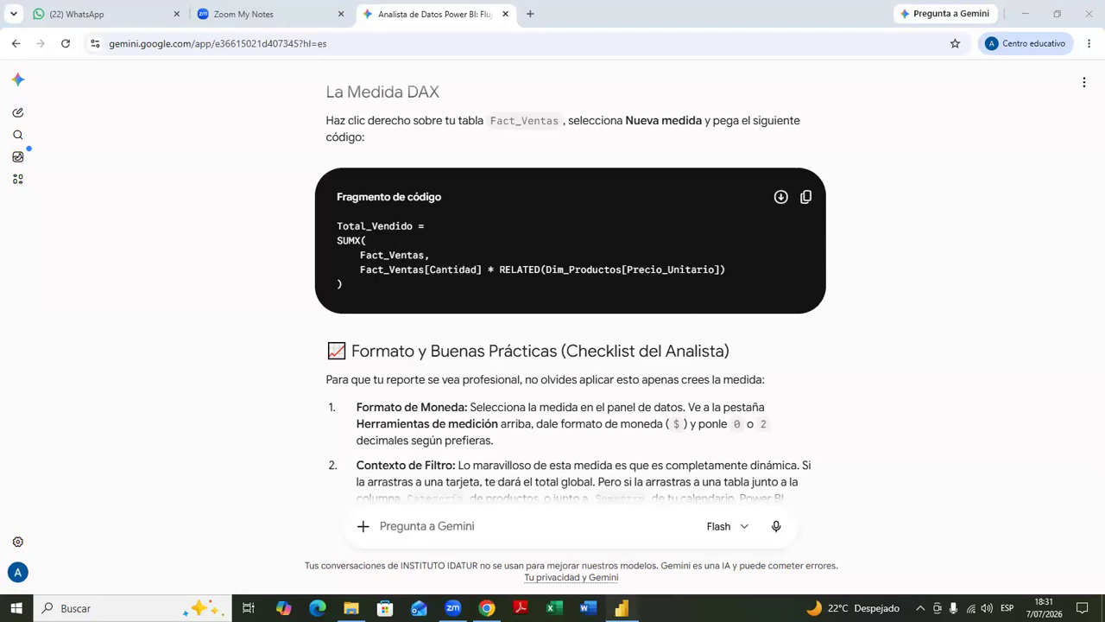
pyautogui.click(621, 608)
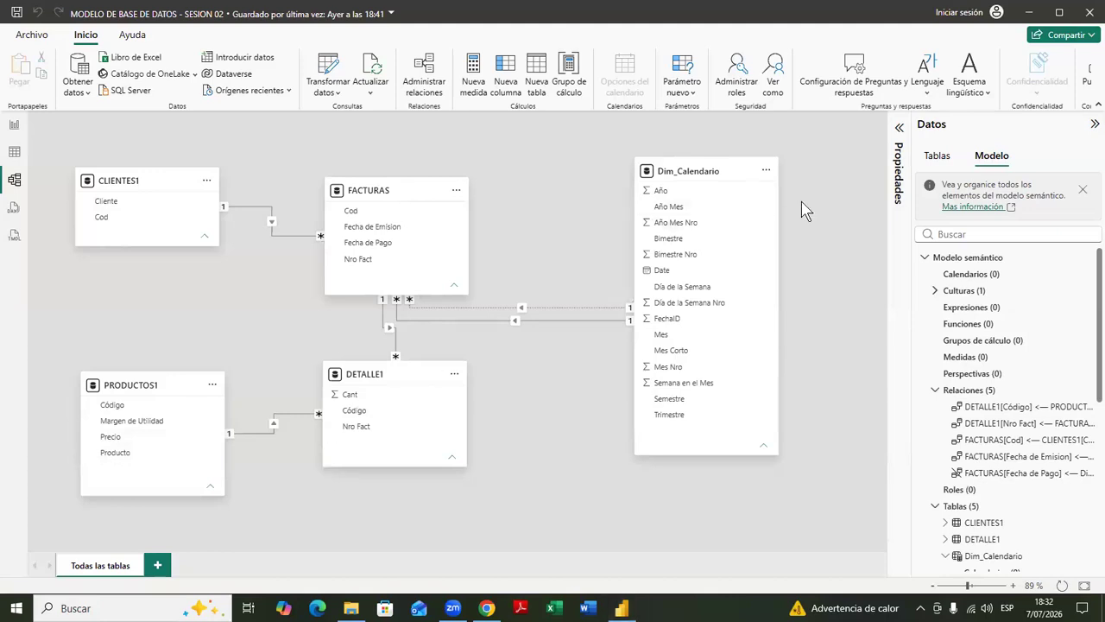
pyautogui.hotkey('alt', 'Tab')
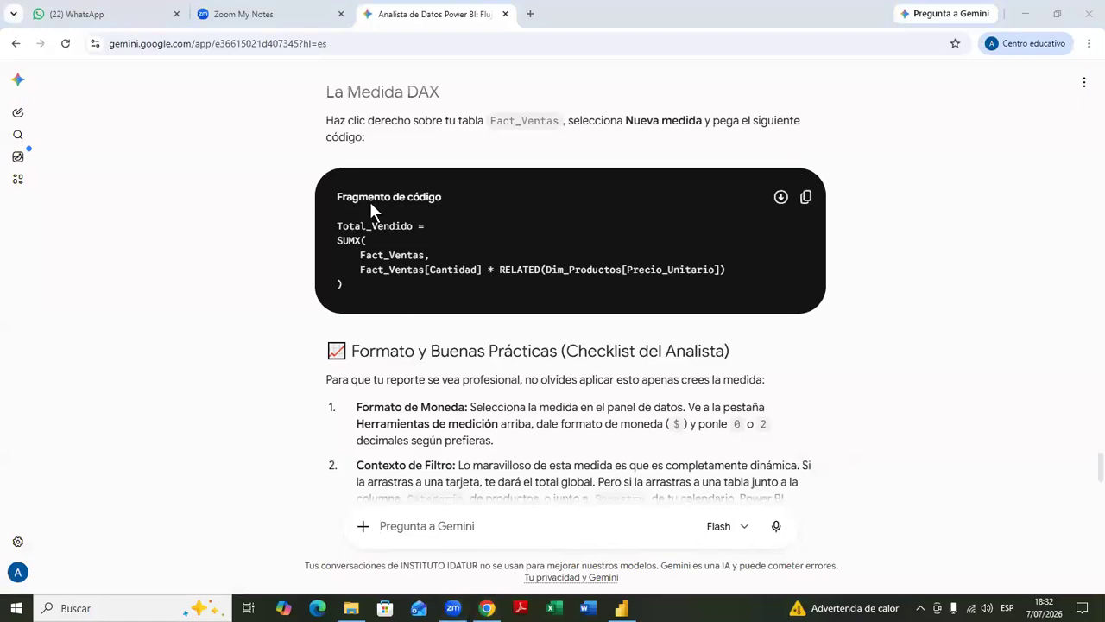
pyautogui.click(806, 197)
pyautogui.click(622, 608)
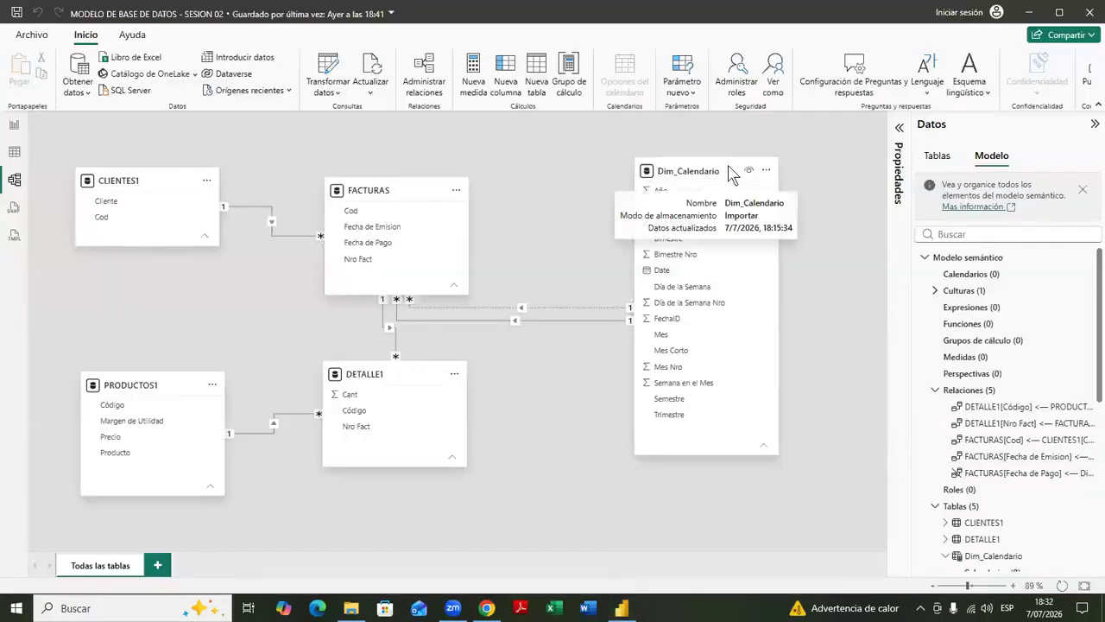
# - Move Dim_Calendario closer to FACTURAS in the diagram and collapse its columns in the table view's data list
pyautogui.moveTo(693, 167); pyautogui.dragTo(611, 168)
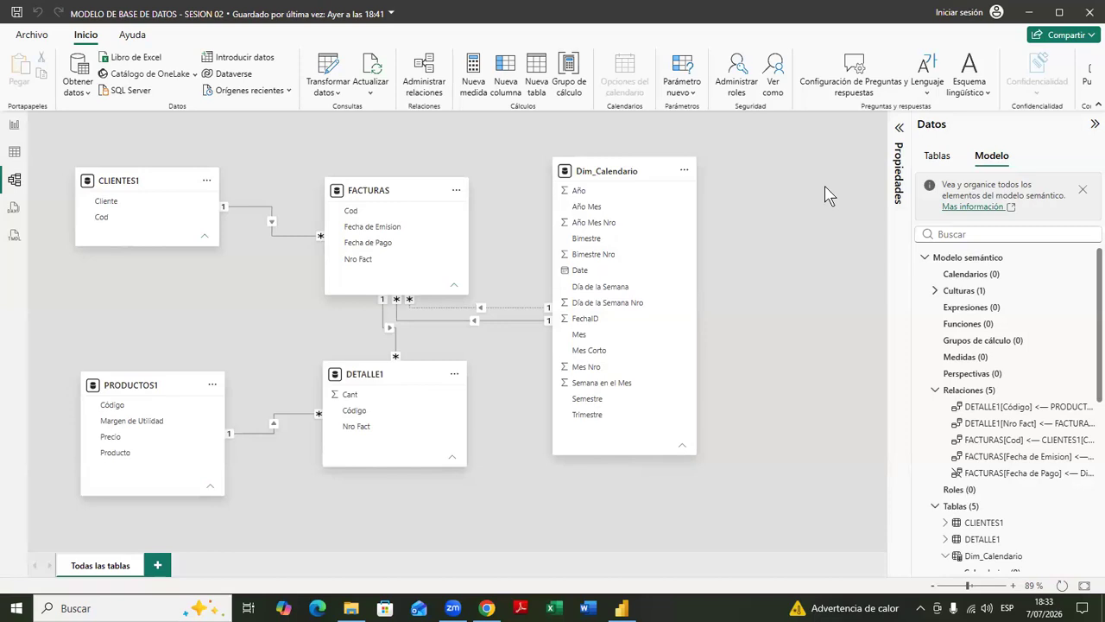
pyautogui.click(13, 153)
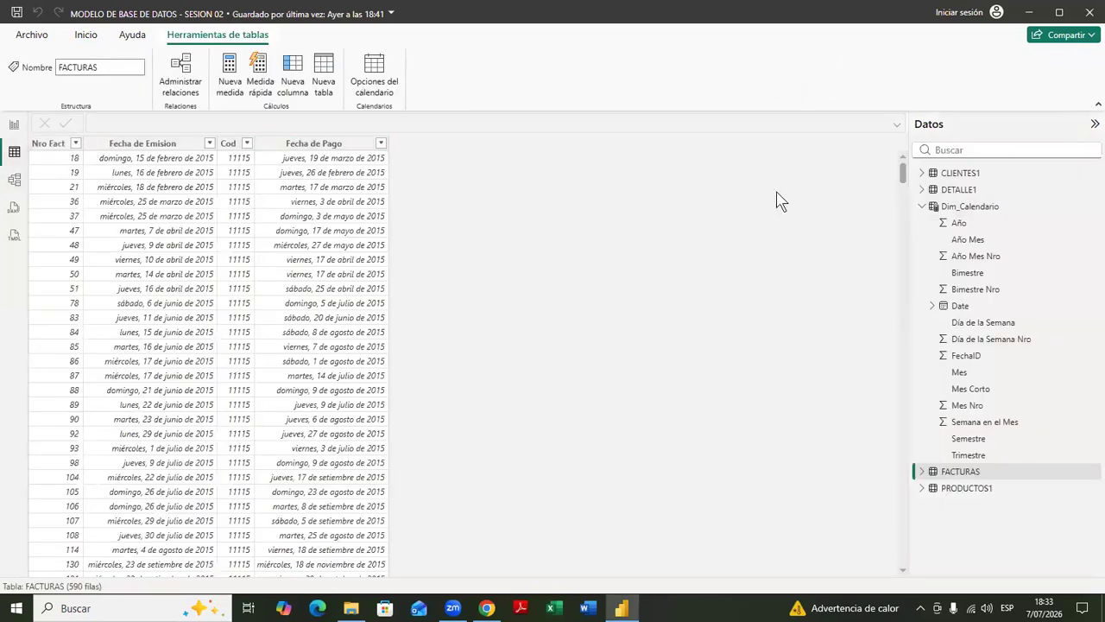
pyautogui.click(922, 208)
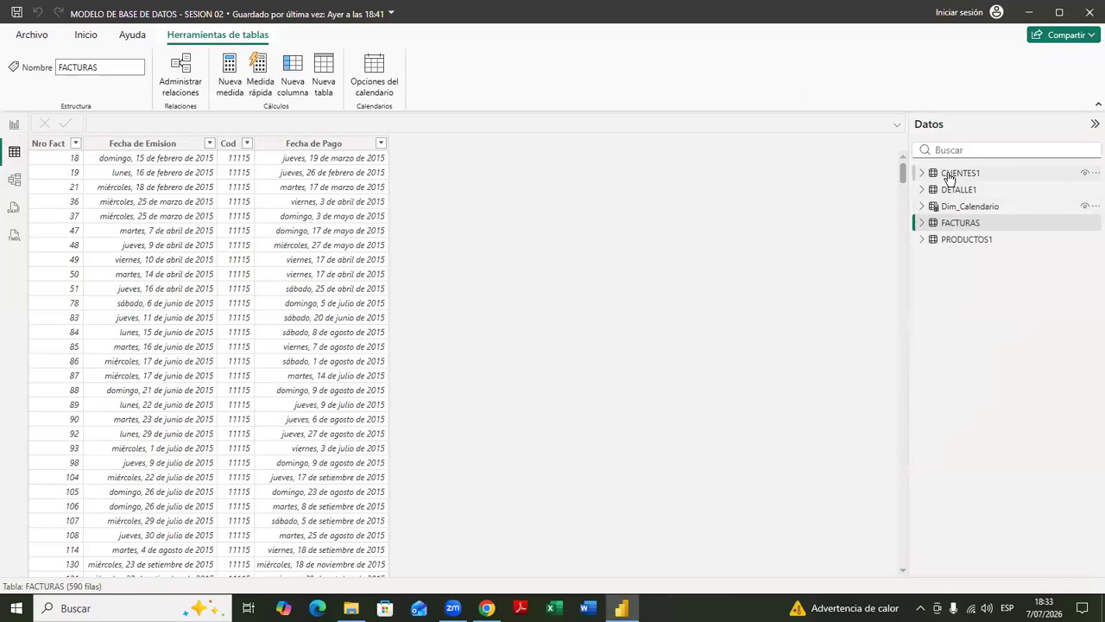
# - Create a new calculated table named Medidas, leaving its formula empty after the equals sign
pyautogui.click(949, 174)
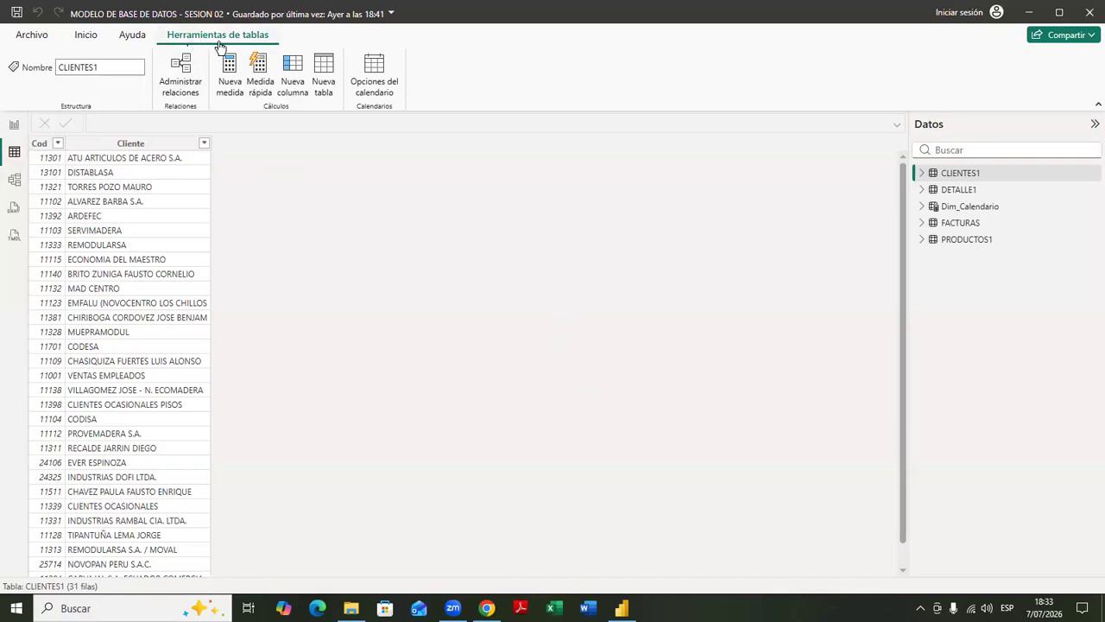
pyautogui.click(325, 87)
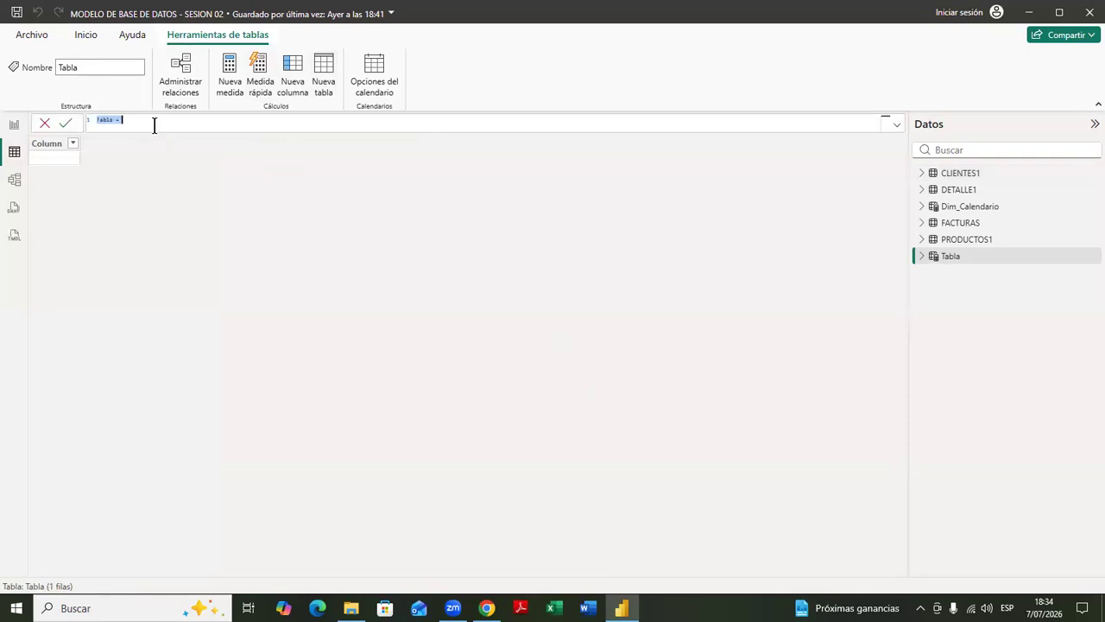
pyautogui.scroll(5, 155, 126)
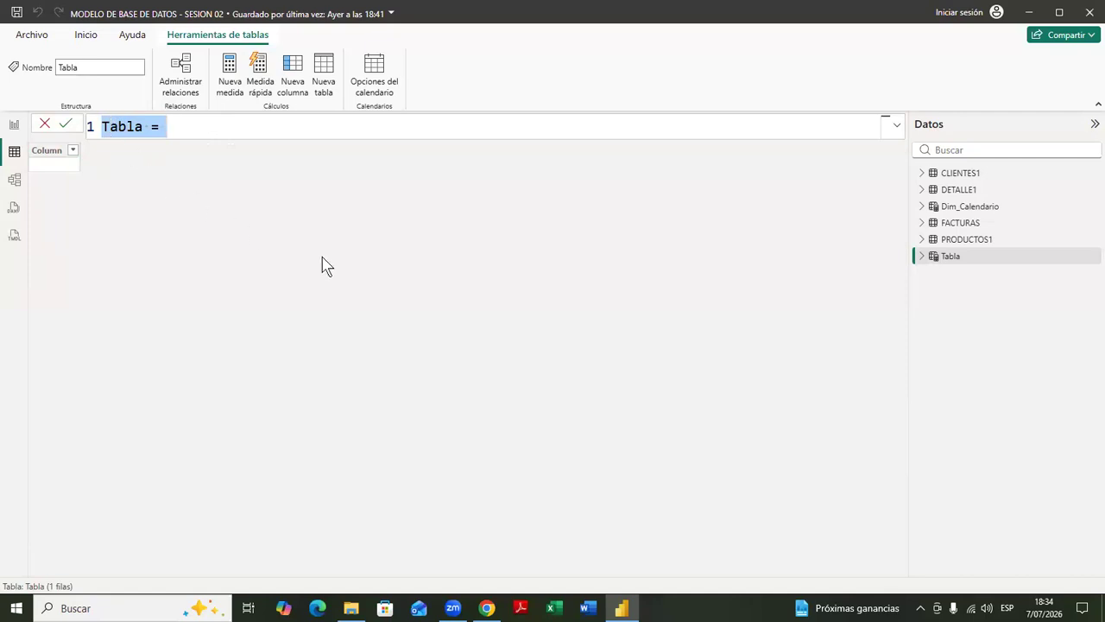
pyautogui.write('m')
pyautogui.press('BackSpace')
pyautogui.write('Medidas =')
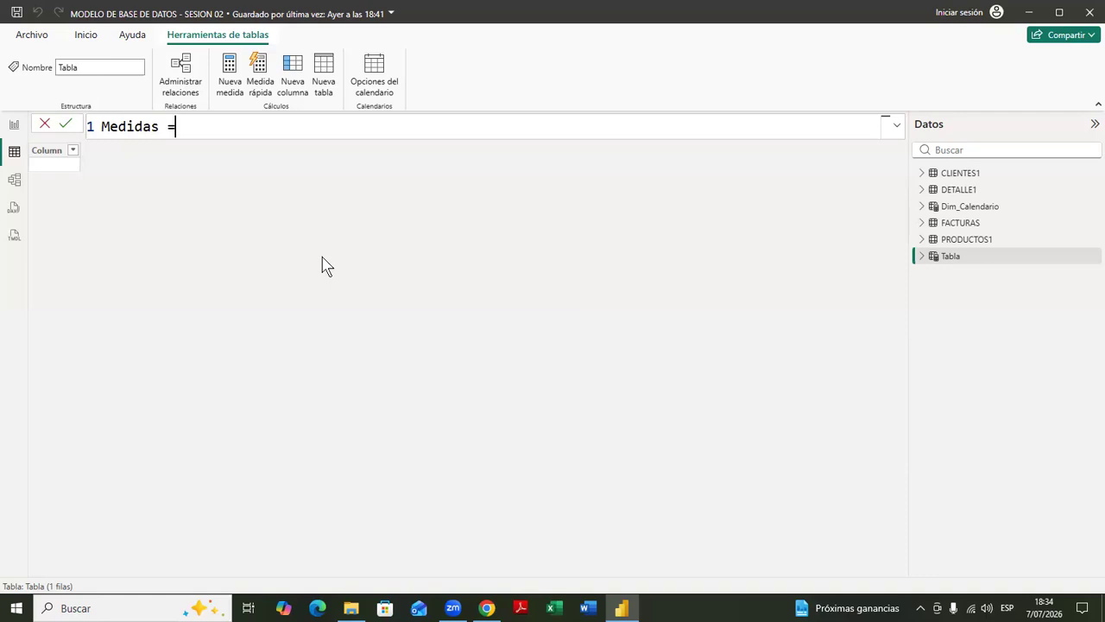
pyautogui.press('Return')
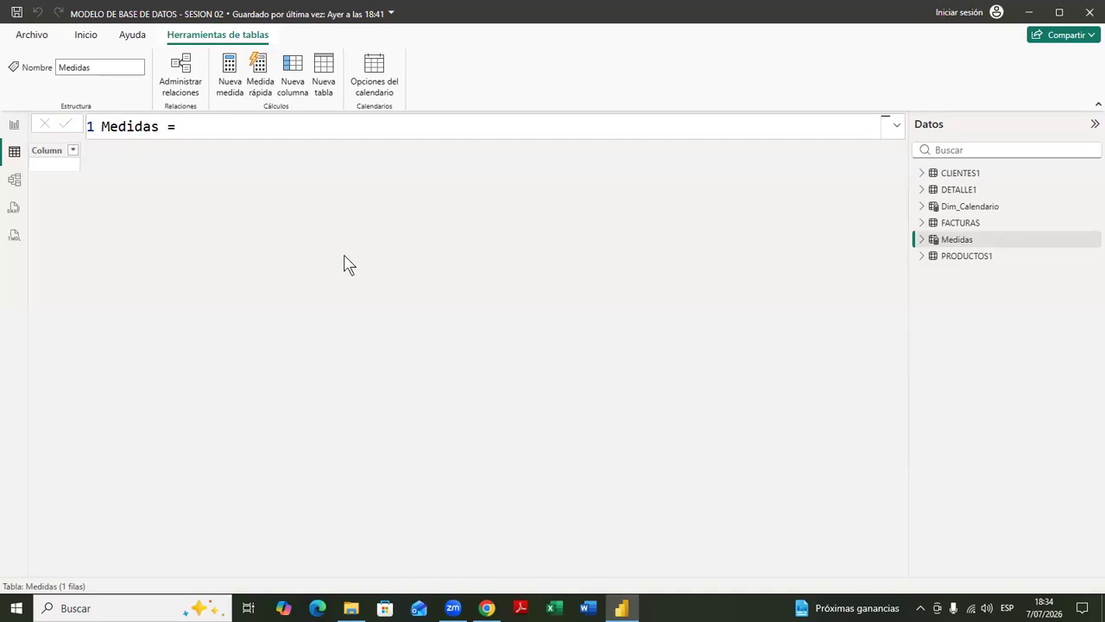
pyautogui.scroll(3, 261, 121)
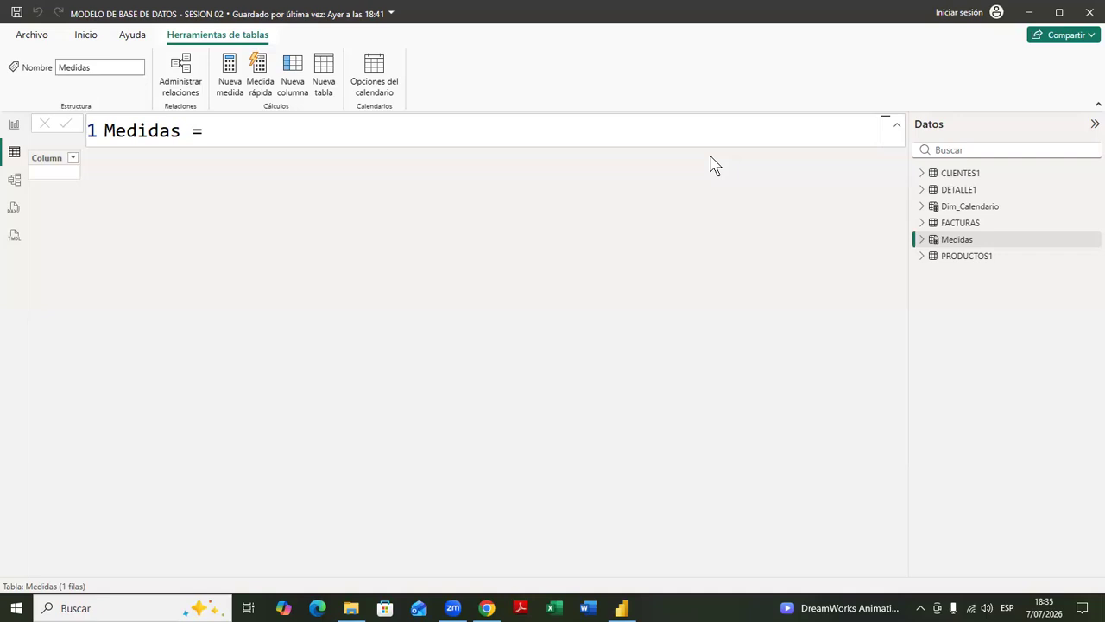
# - Review the DAX formula that defines Dim_Calendario, comparing it with the empty formula of the Medidas table
pyautogui.click(966, 213)
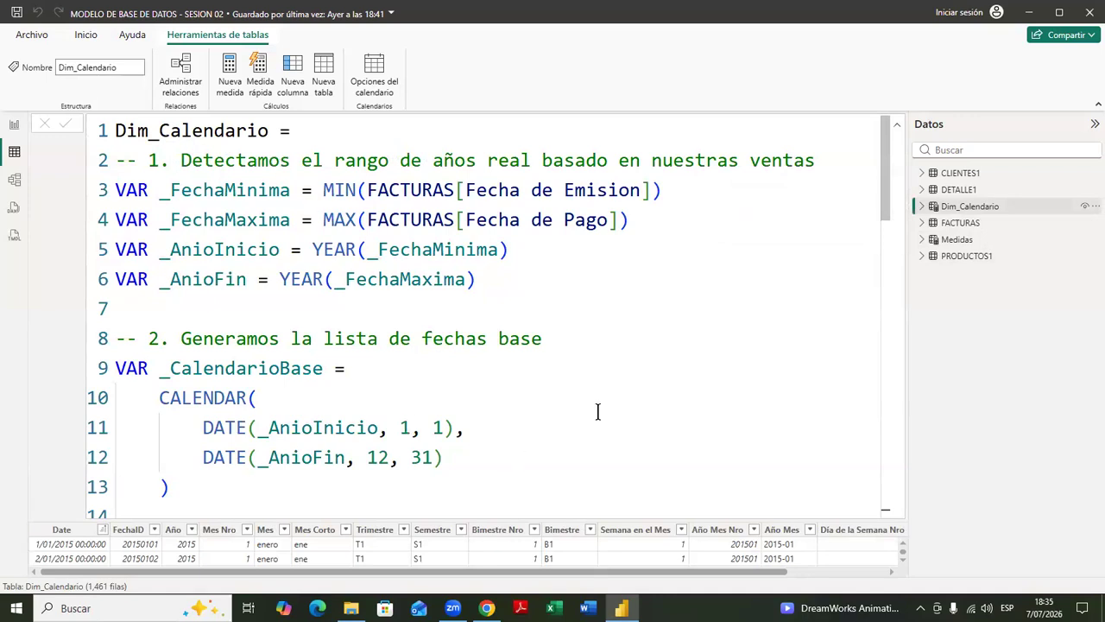
pyautogui.scroll(-5, 598, 412)
pyautogui.scroll(-2, 597, 411)
pyautogui.scroll(1, 597, 406)
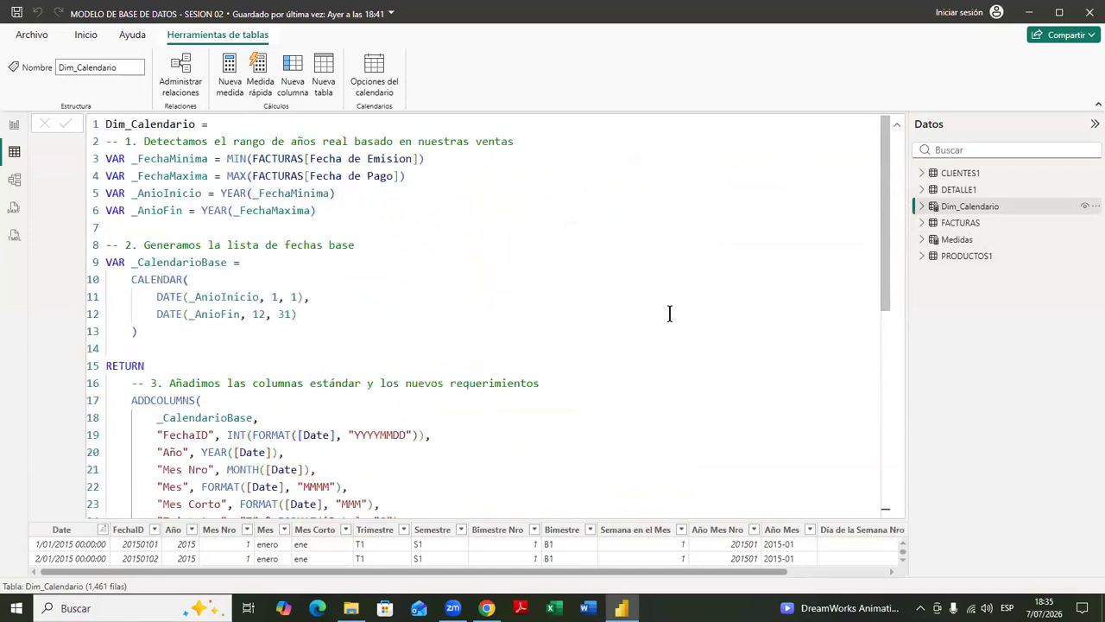
pyautogui.click(955, 239)
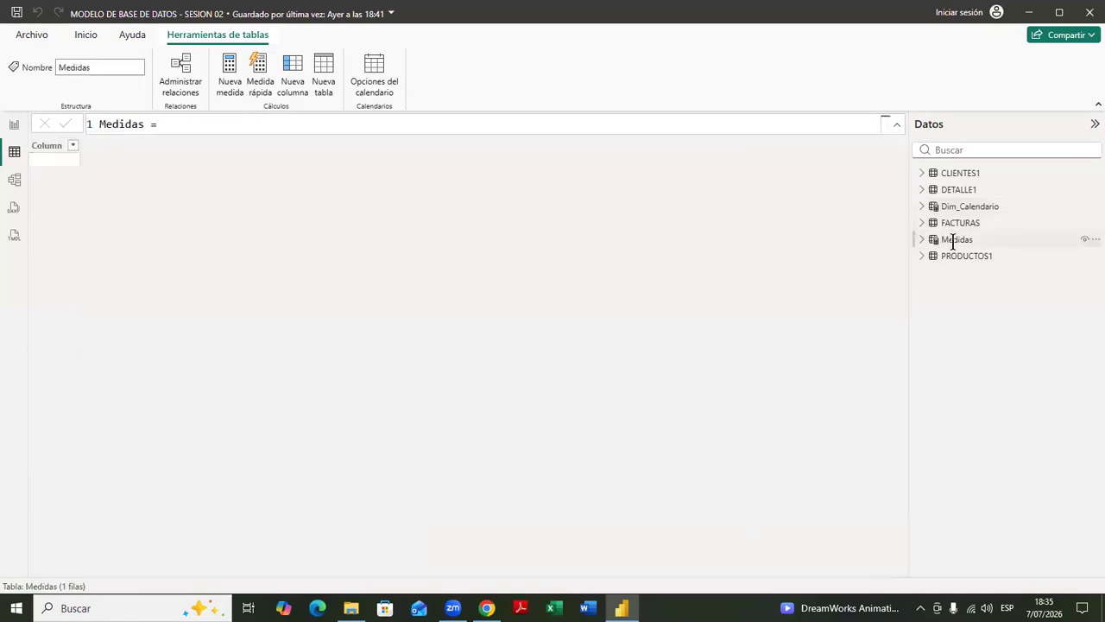
pyautogui.click(172, 123)
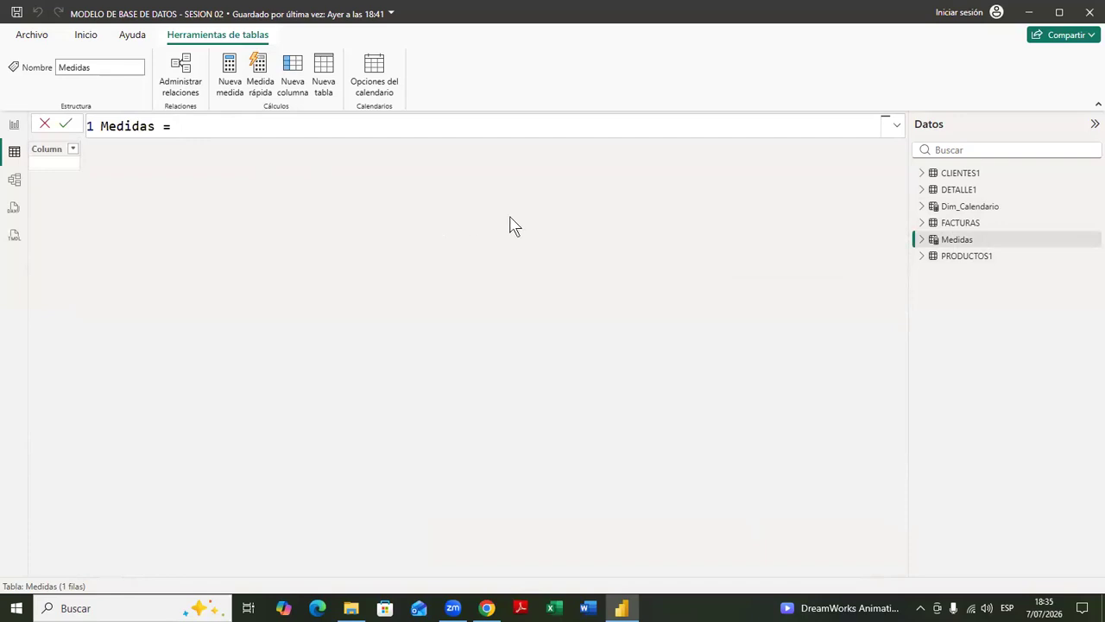
# - Add a new measure to the Medidas table using the copied Total_Vendido SUMX code as its formula
pyautogui.moveTo(947, 249)
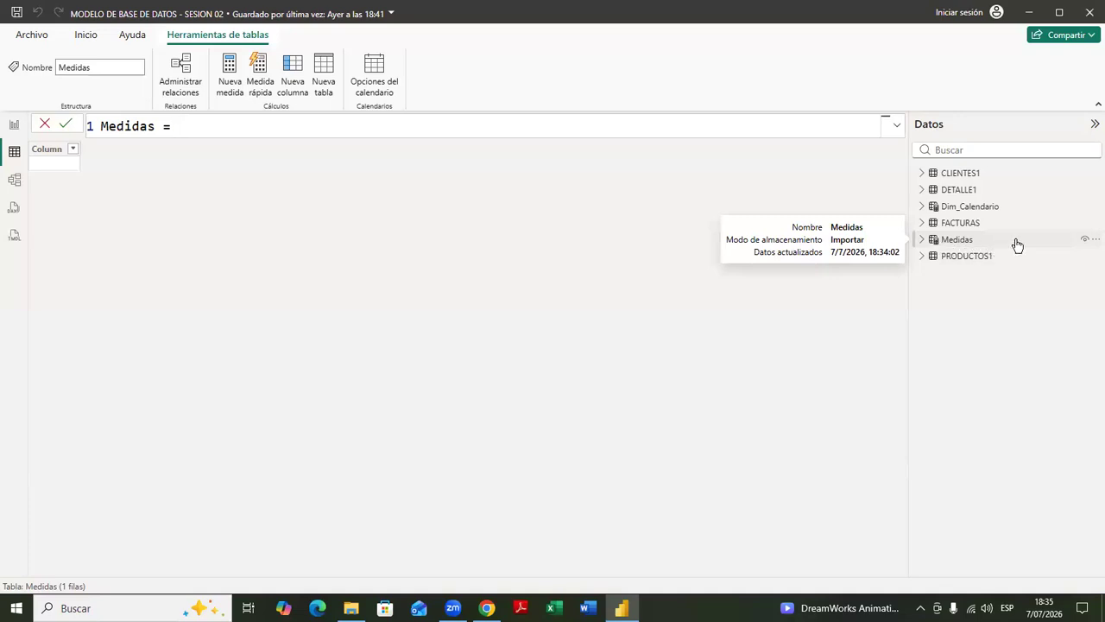
pyautogui.click(1094, 240)
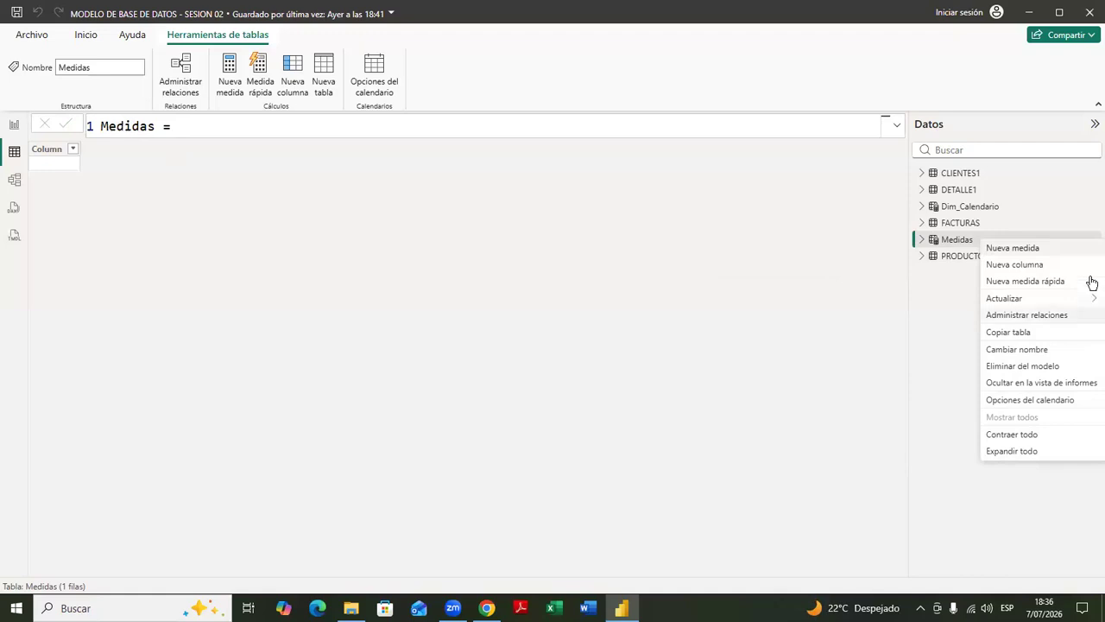
pyautogui.click(1012, 249)
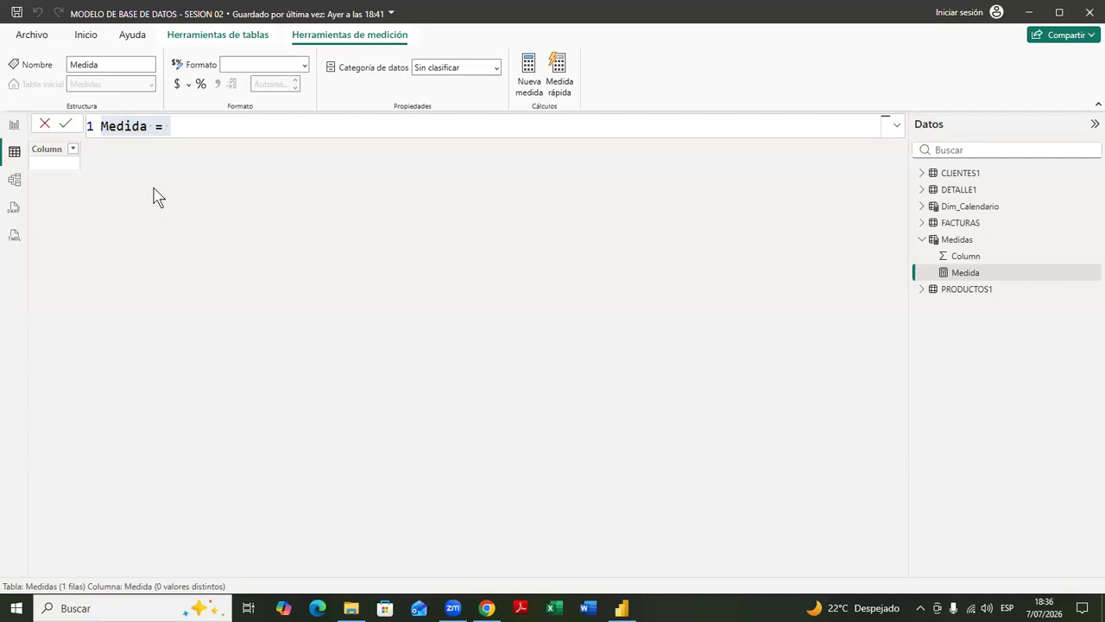
pyautogui.moveTo(170, 126); pyautogui.dragTo(77, 130)
pyautogui.hotkey('ctrl', 'v')
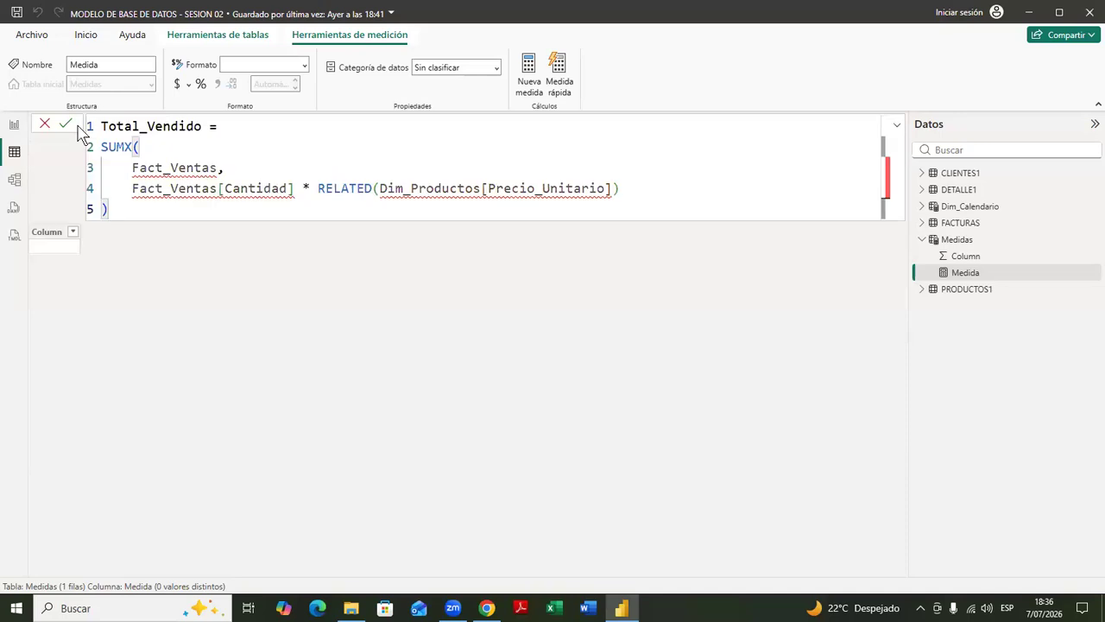
pyautogui.press('Return')
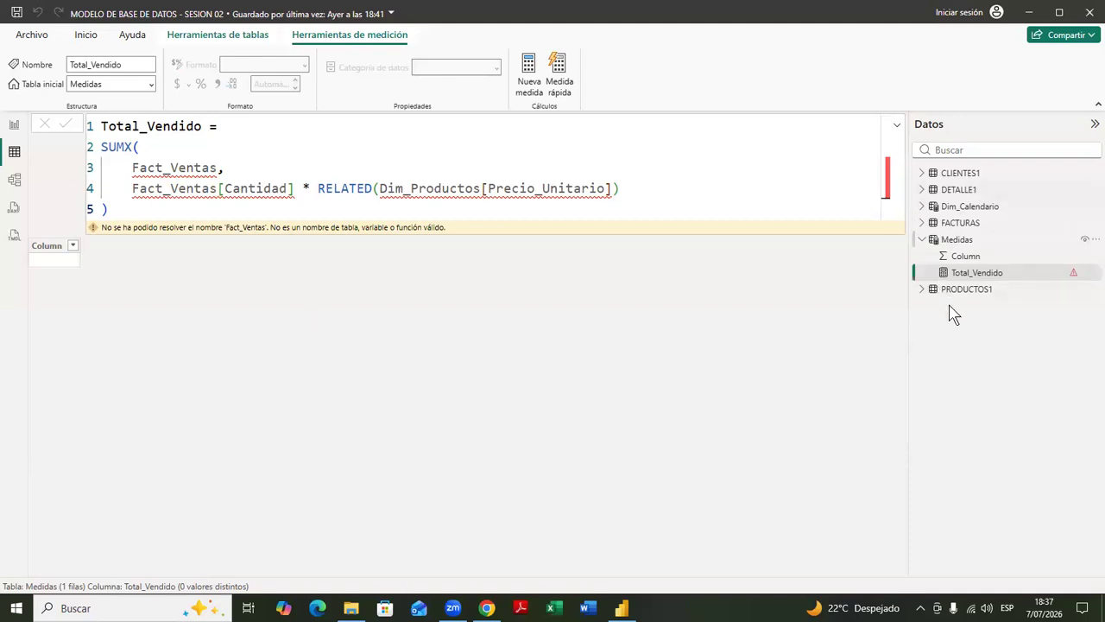
# - Replace Fact_Ventas with DETALLE1 as the table argument of SUMX in the Total_Vendido formula
pyautogui.click(217, 167)
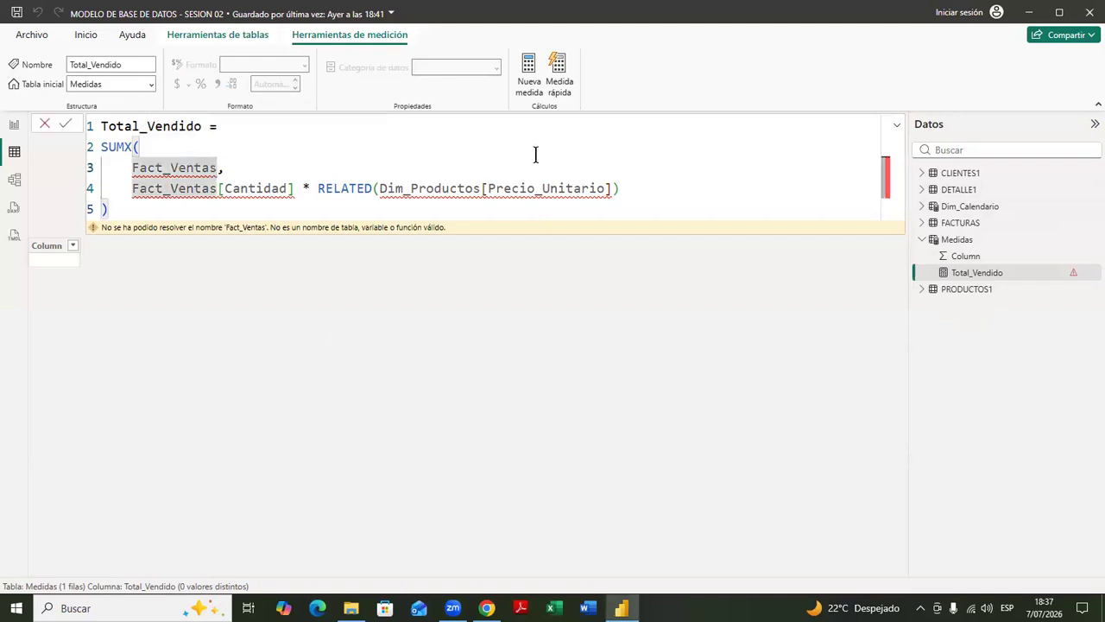
pyautogui.press('BackSpace')
pyautogui.press('BackSpace')
pyautogui.press('BackSpace')
pyautogui.press('BackSpace')
pyautogui.press('BackSpace')
pyautogui.press('BackSpace')
pyautogui.press('BackSpace')
pyautogui.press('BackSpace')
pyautogui.press('BackSpace')
pyautogui.press('BackSpace')
pyautogui.press('BackSpace')
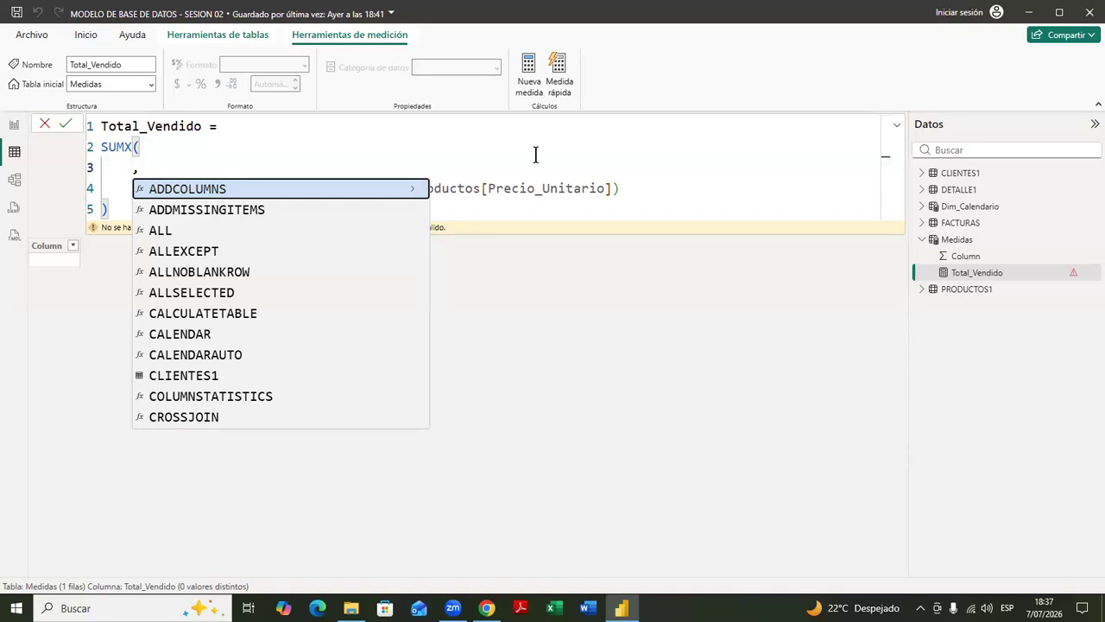
pyautogui.write('de')
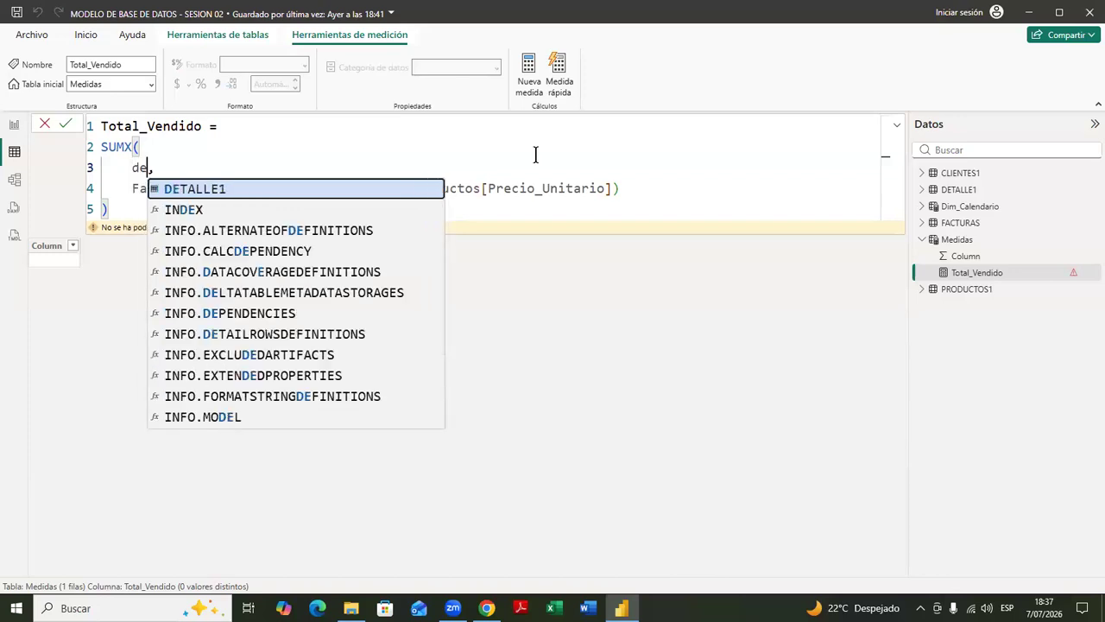
pyautogui.write('ta')
pyautogui.press('Tab')
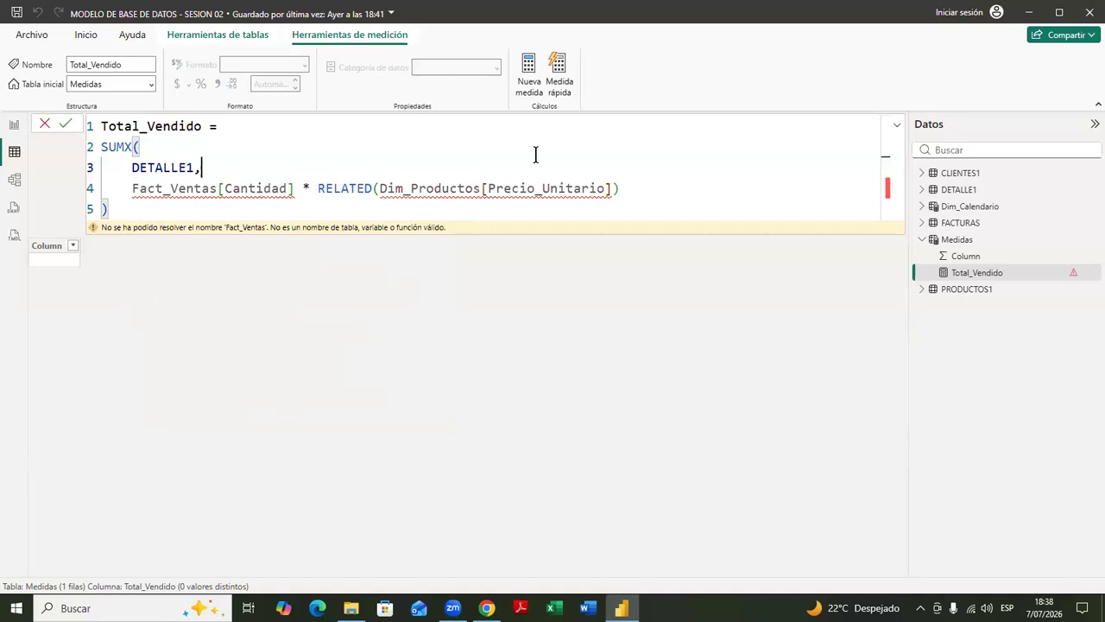
# - Replace Fact_Ventas[Cantidad] with DETALLE1[Cant] as the quantity in the Total_Vendido multiplication
pyautogui.press('Down')
pyautogui.press('Right')
pyautogui.press('Right')
pyautogui.press('Right')
pyautogui.press('Right')
pyautogui.press('Right')
pyautogui.press('Right')
pyautogui.press('Right')
pyautogui.press('Right')
pyautogui.press('Right')
pyautogui.press('Right')
pyautogui.press('Right')
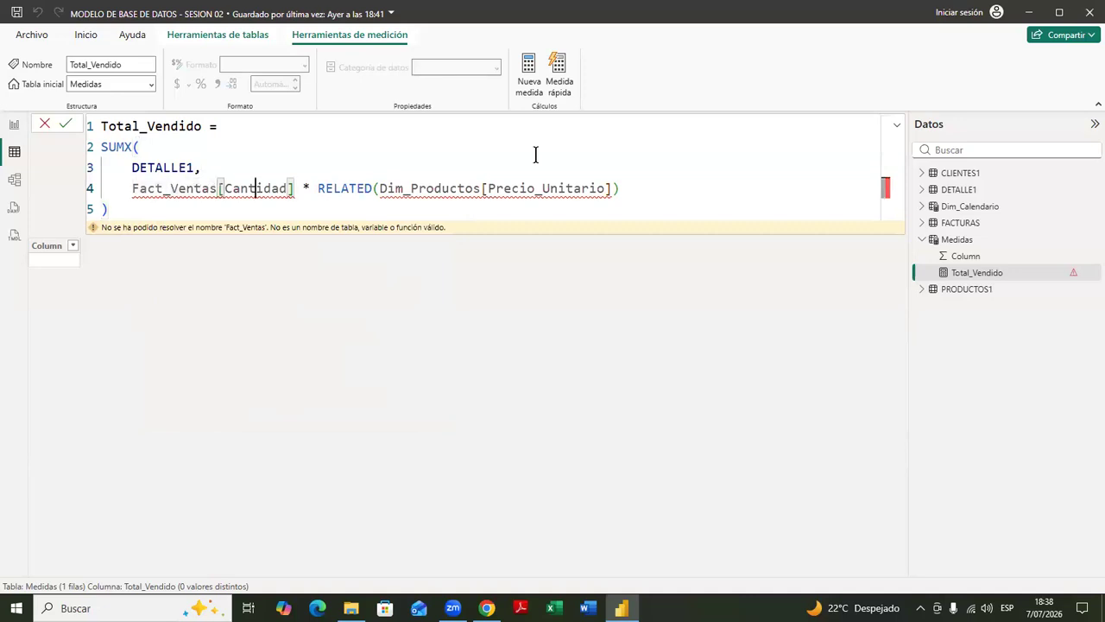
pyautogui.press('Delete')
pyautogui.press('BackSpace')
pyautogui.press('BackSpace')
pyautogui.press('BackSpace')
pyautogui.press('BackSpace')
pyautogui.press('BackSpace')
pyautogui.press('BackSpace')
pyautogui.press('BackSpace')
pyautogui.press('BackSpace')
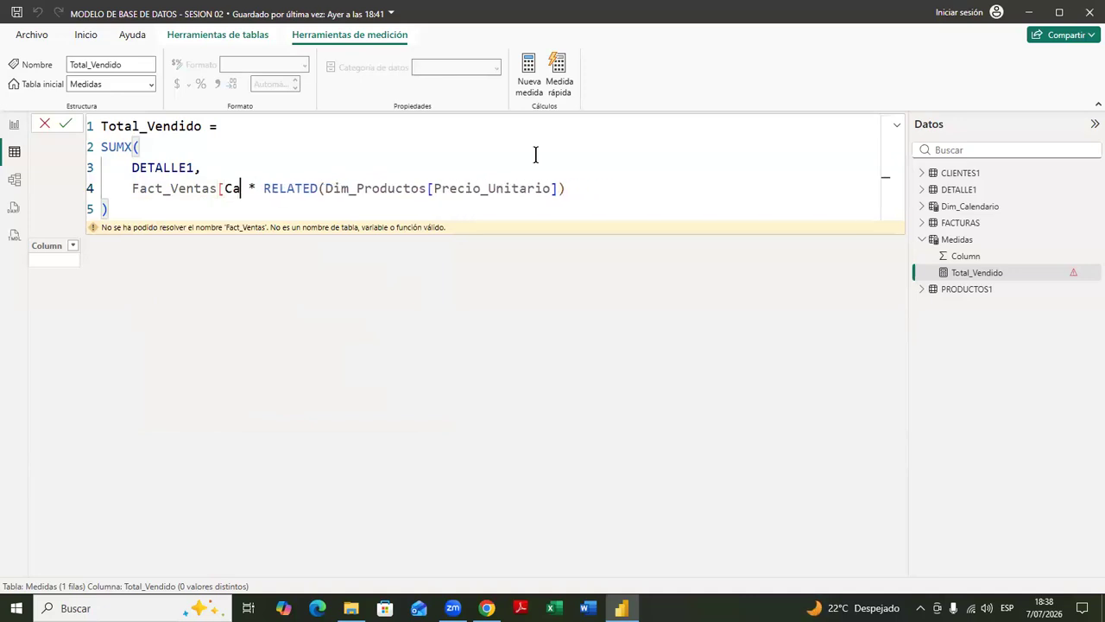
pyautogui.press('BackSpace')
pyautogui.press('BackSpace')
pyautogui.press('BackSpace')
pyautogui.press('BackSpace')
pyautogui.press('BackSpace')
pyautogui.press('BackSpace')
pyautogui.press('BackSpace')
pyautogui.press('BackSpace')
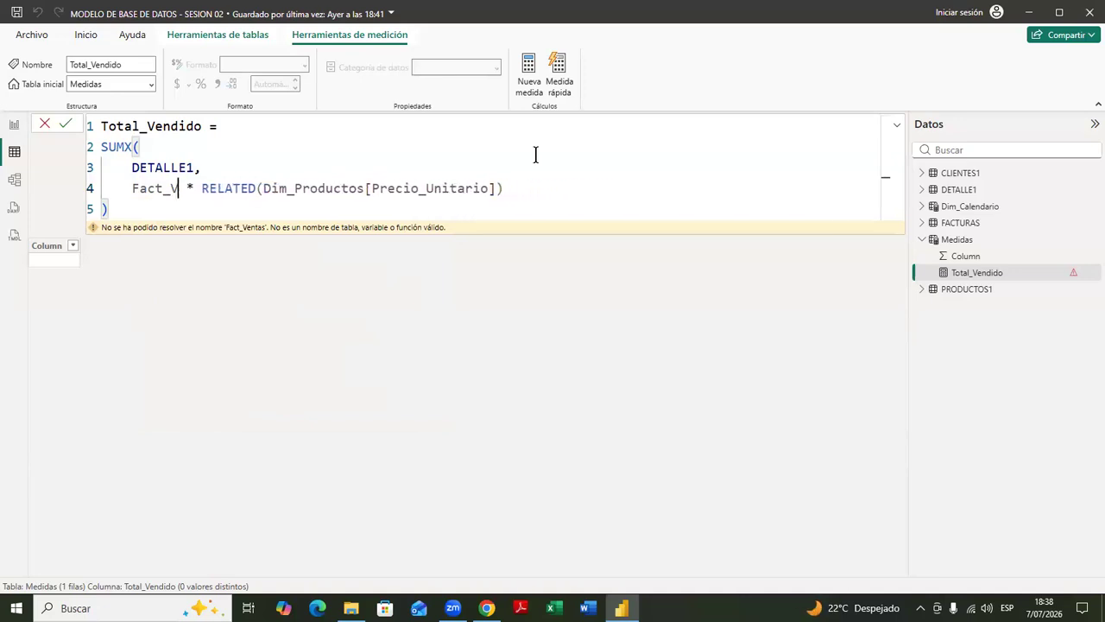
pyautogui.press('BackSpace')
pyautogui.press('BackSpace')
pyautogui.press('BackSpace')
pyautogui.press('BackSpace')
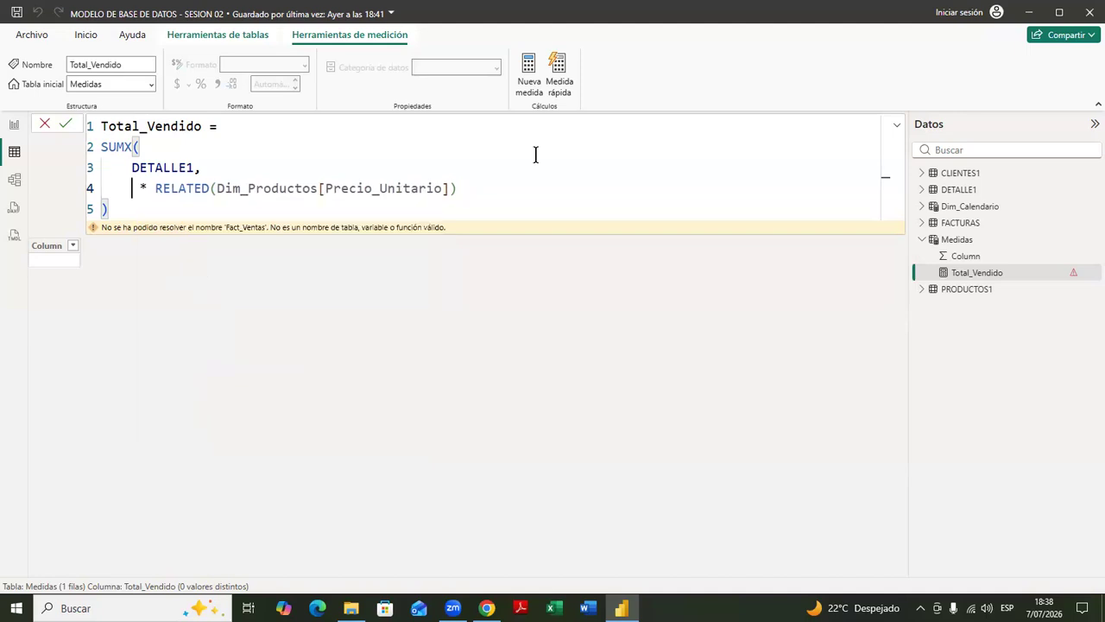
pyautogui.write('dete')
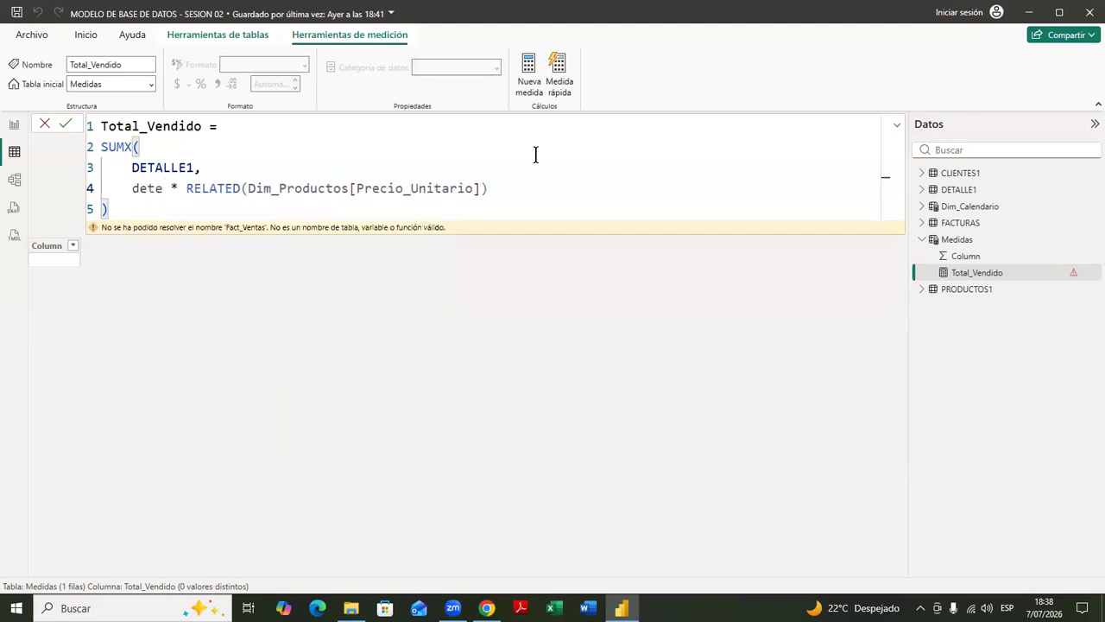
pyautogui.press('BackSpace')
pyautogui.press('Down')
pyautogui.press('Down')
pyautogui.press('Down')
pyautogui.press('Up')
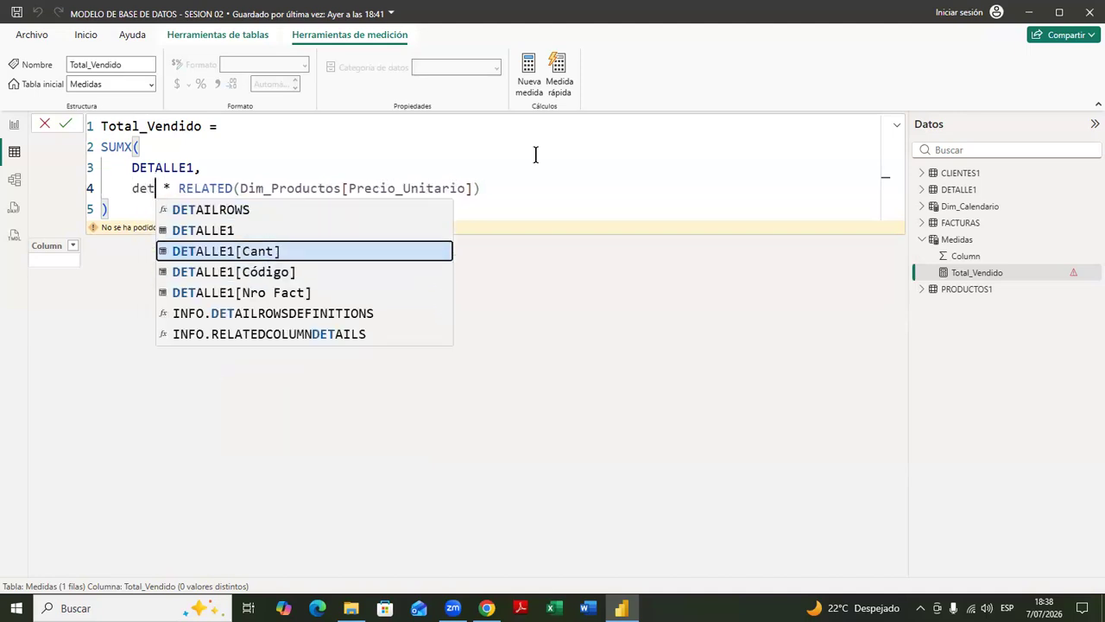
pyautogui.press('Tab')
# - Replace Dim_Productos[Precio_Unitario] with PRODUCTOS1[Precio] inside RELATED and commit the Total_Vendido formula
pyautogui.press('Right')
pyautogui.press('Right')
pyautogui.press('Right')
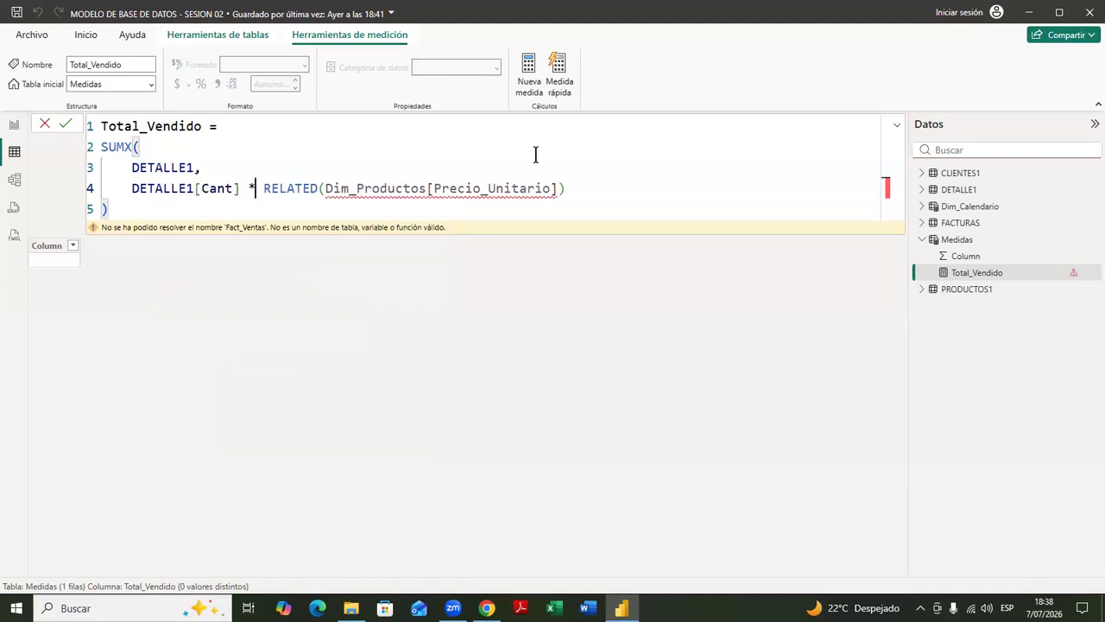
pyautogui.press('Right')
pyautogui.press('Right')
pyautogui.press('Right')
pyautogui.press('Right')
pyautogui.press('Right')
pyautogui.press('Right')
pyautogui.press('Right')
pyautogui.press('Right')
pyautogui.press('Right')
pyautogui.press('Right')
pyautogui.press('Right')
pyautogui.press('Right')
pyautogui.press('Right')
pyautogui.press('Right')
pyautogui.press('Right')
pyautogui.press('Right')
pyautogui.press('Right')
pyautogui.press('Right')
pyautogui.press('Right')
pyautogui.press('Right')
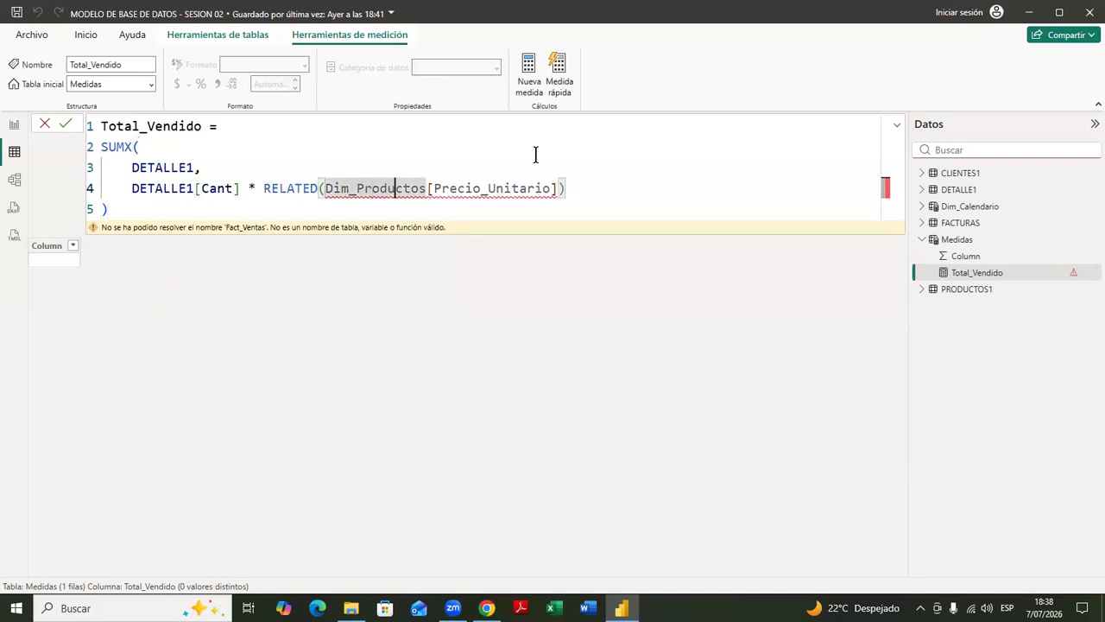
pyautogui.press('Right')
pyautogui.press('Right')
pyautogui.press('Right')
pyautogui.press('Right')
pyautogui.press('Right')
pyautogui.press('Right')
pyautogui.press('Right')
pyautogui.press('Right')
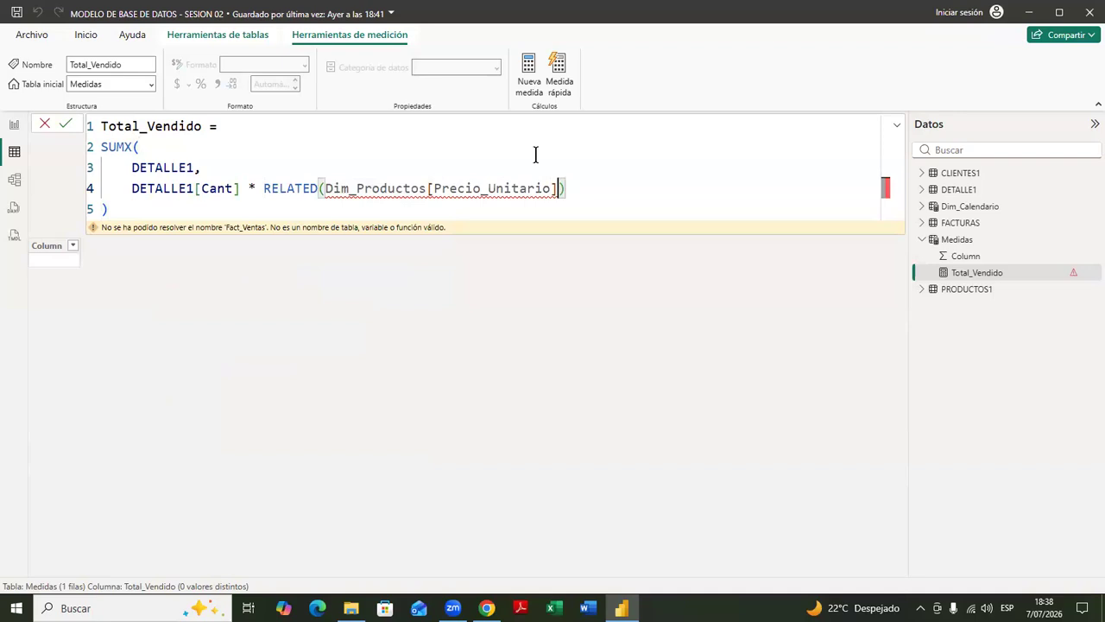
pyautogui.press('BackSpace')
pyautogui.press('BackSpace')
pyautogui.press('BackSpace')
pyautogui.press('BackSpace')
pyautogui.press('BackSpace')
pyautogui.press('BackSpace')
pyautogui.press('BackSpace')
pyautogui.press('BackSpace')
pyautogui.press('BackSpace')
pyautogui.press('BackSpace')
pyautogui.press('BackSpace')
pyautogui.press('BackSpace')
pyautogui.press('BackSpace')
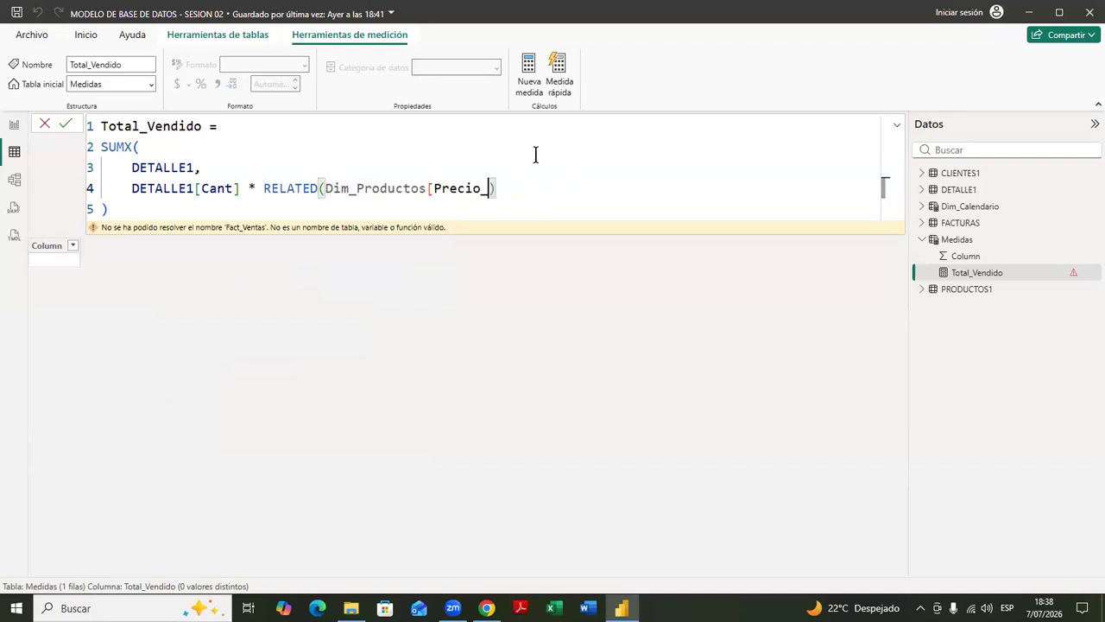
pyautogui.press('BackSpace')
pyautogui.press('BackSpace')
pyautogui.press('BackSpace')
pyautogui.press('BackSpace')
pyautogui.press('BackSpace')
pyautogui.press('BackSpace')
pyautogui.press('BackSpace')
pyautogui.press('BackSpace')
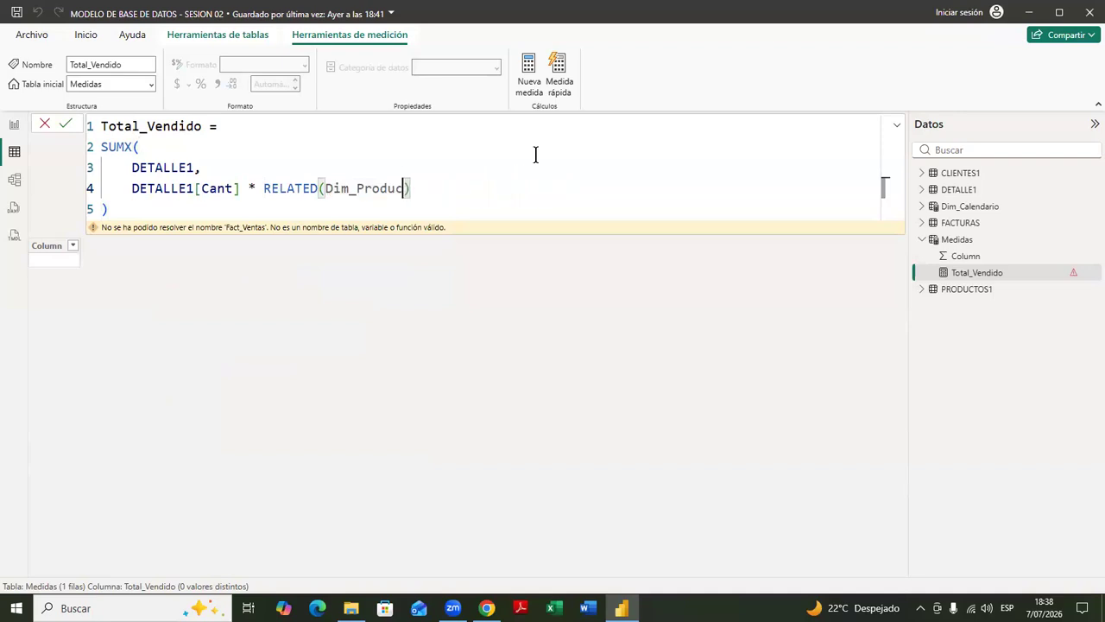
pyautogui.press('BackSpace')
pyautogui.press('BackSpace')
pyautogui.press('BackSpace')
pyautogui.press('BackSpace')
pyautogui.press('BackSpace')
pyautogui.press('BackSpace')
pyautogui.press('BackSpace')
pyautogui.press('BackSpace')
pyautogui.press('BackSpace')
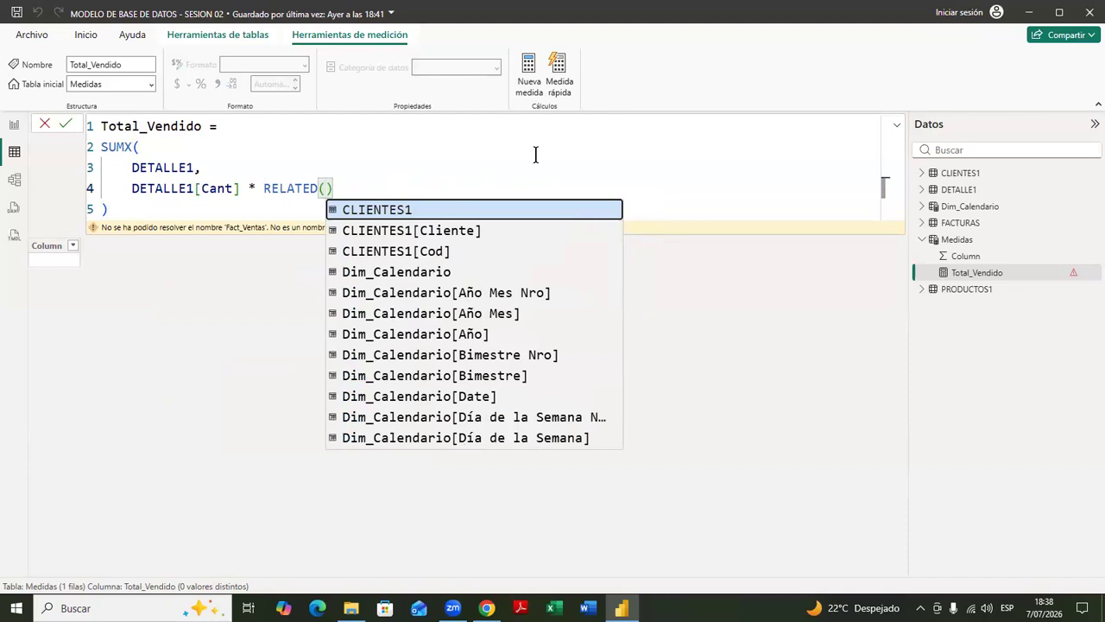
pyautogui.write('pro')
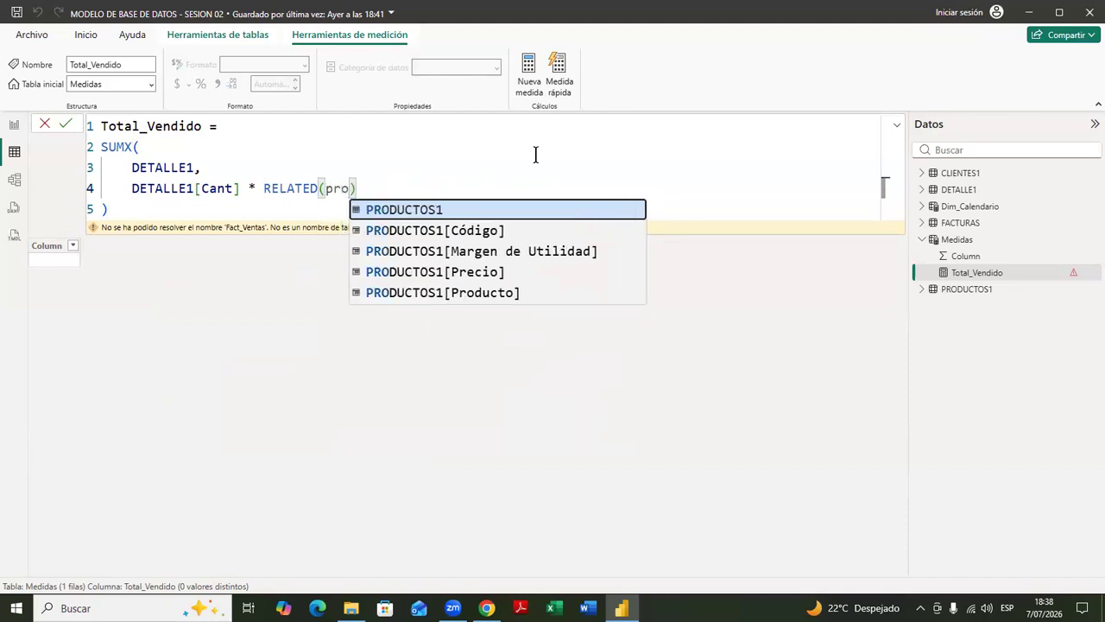
pyautogui.press('Down')
pyautogui.press('Down')
pyautogui.press('Down')
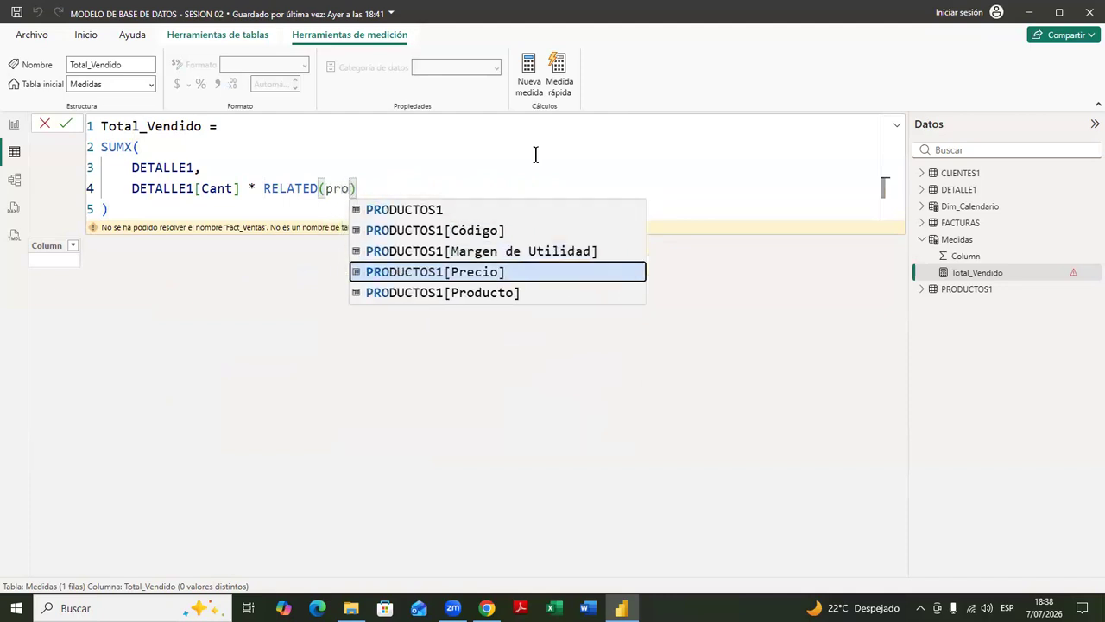
pyautogui.press('Tab')
pyautogui.press('Right')
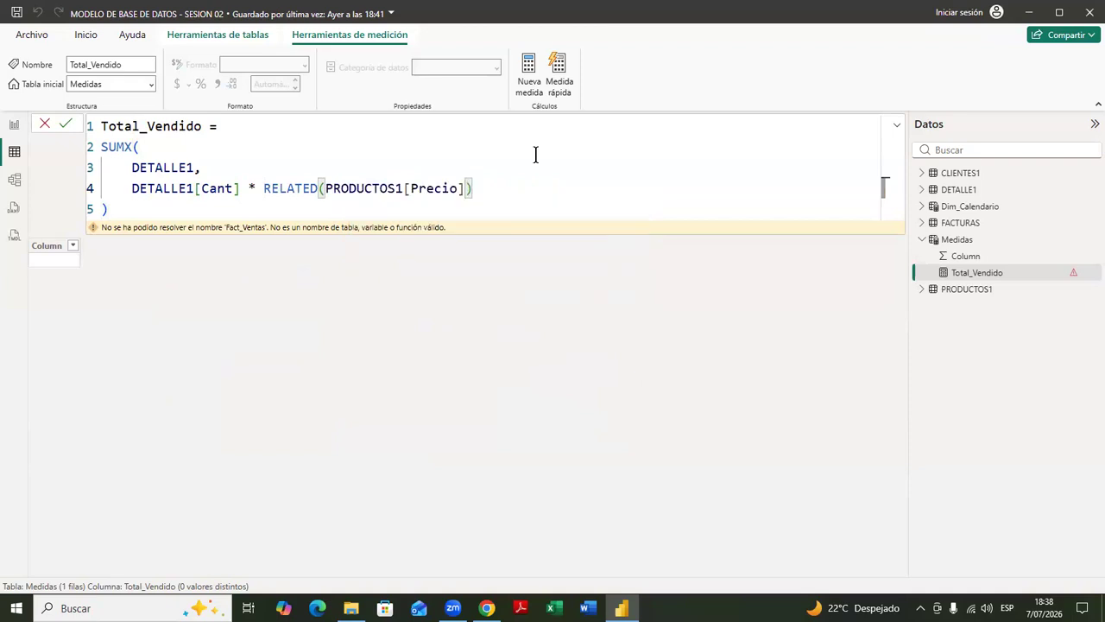
pyautogui.press('Return')
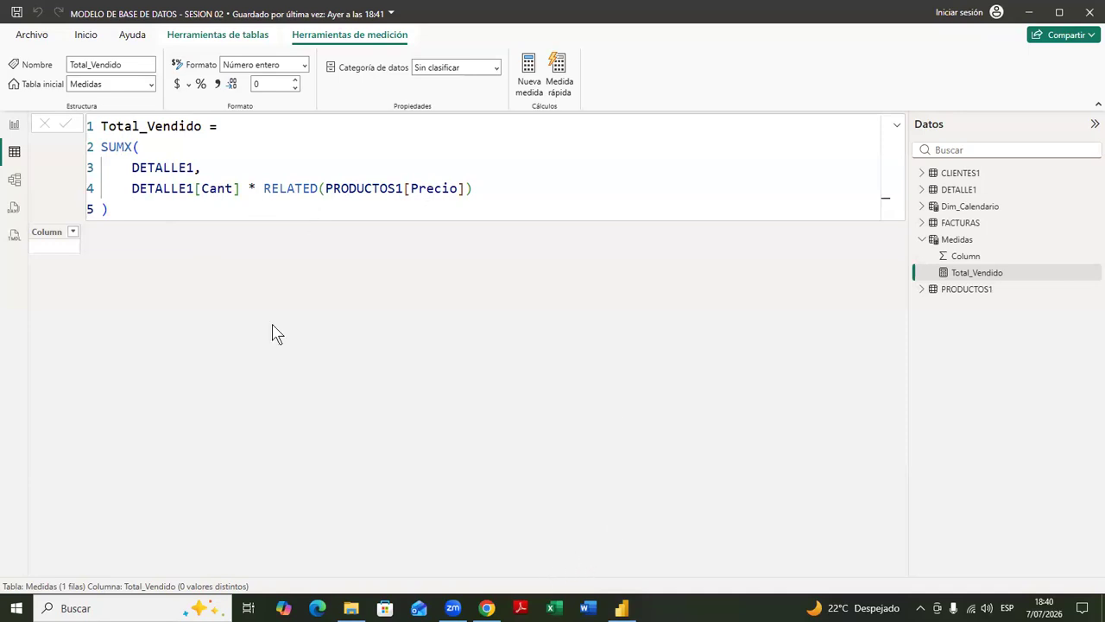
pyautogui.moveTo(101, 126); pyautogui.dragTo(109, 210)
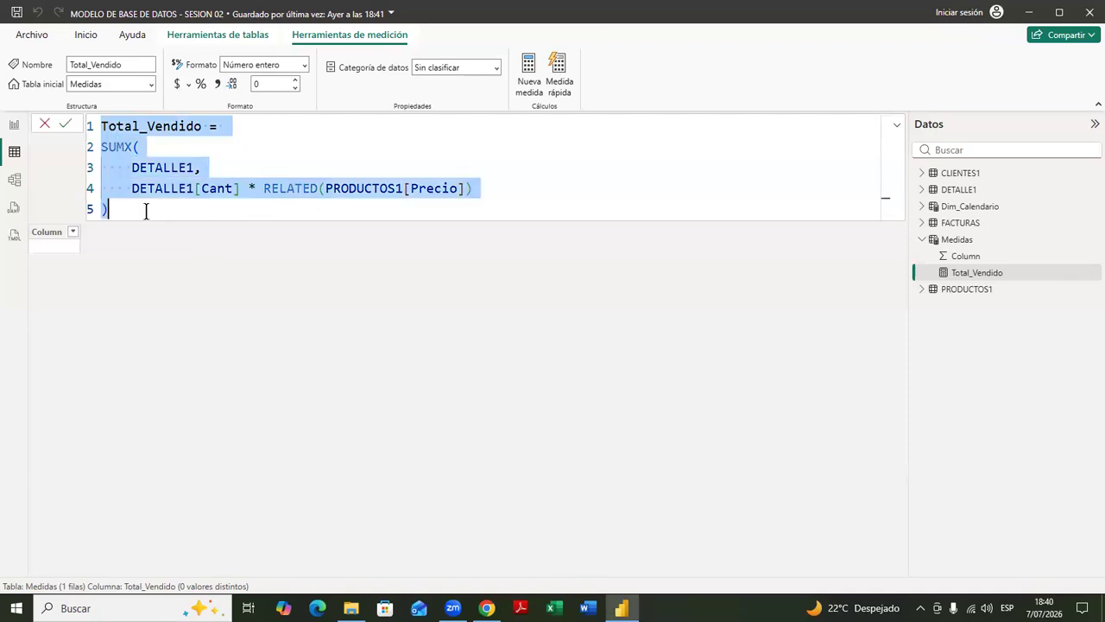
pyautogui.click(618, 470)
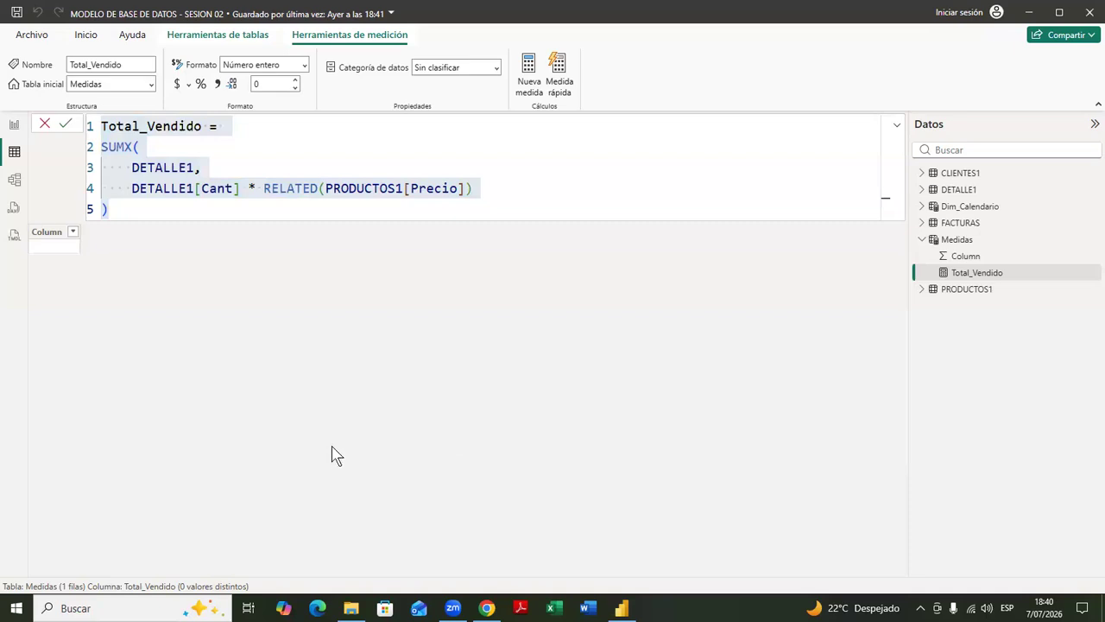
pyautogui.click(493, 191)
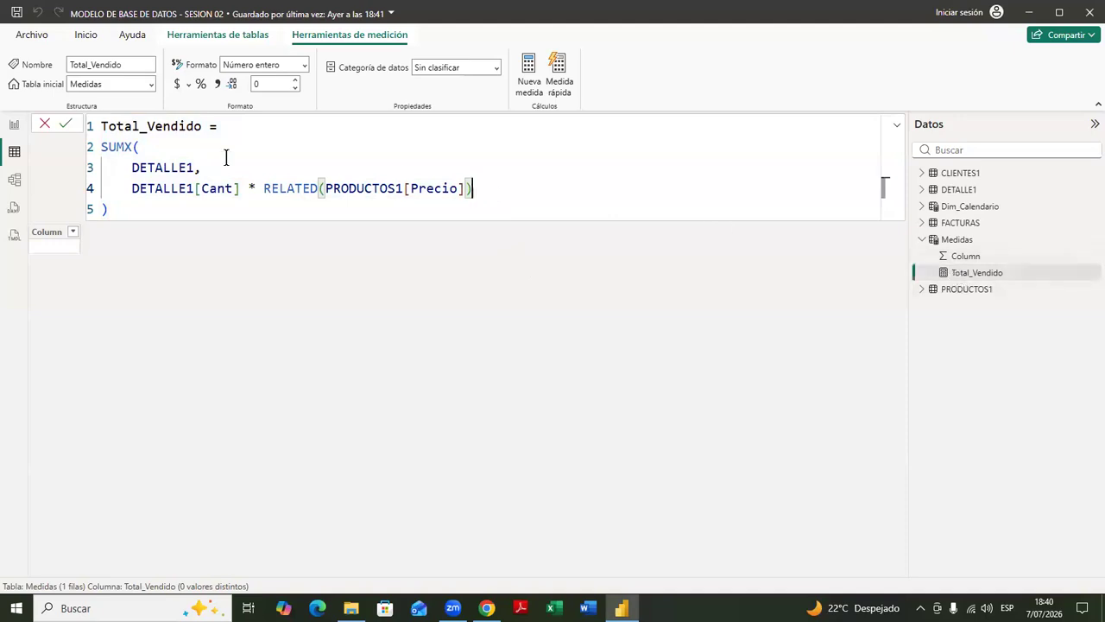
# - Sort the DETALLE1 table by the Nro Fact column in ascending order
pyautogui.click(959, 195)
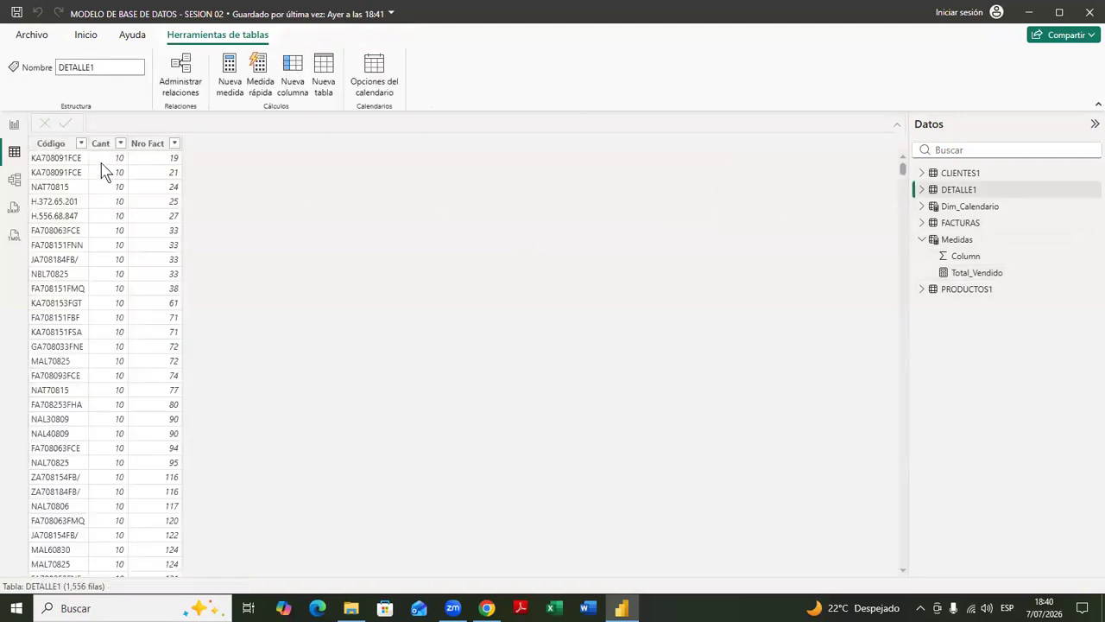
pyautogui.click(174, 144)
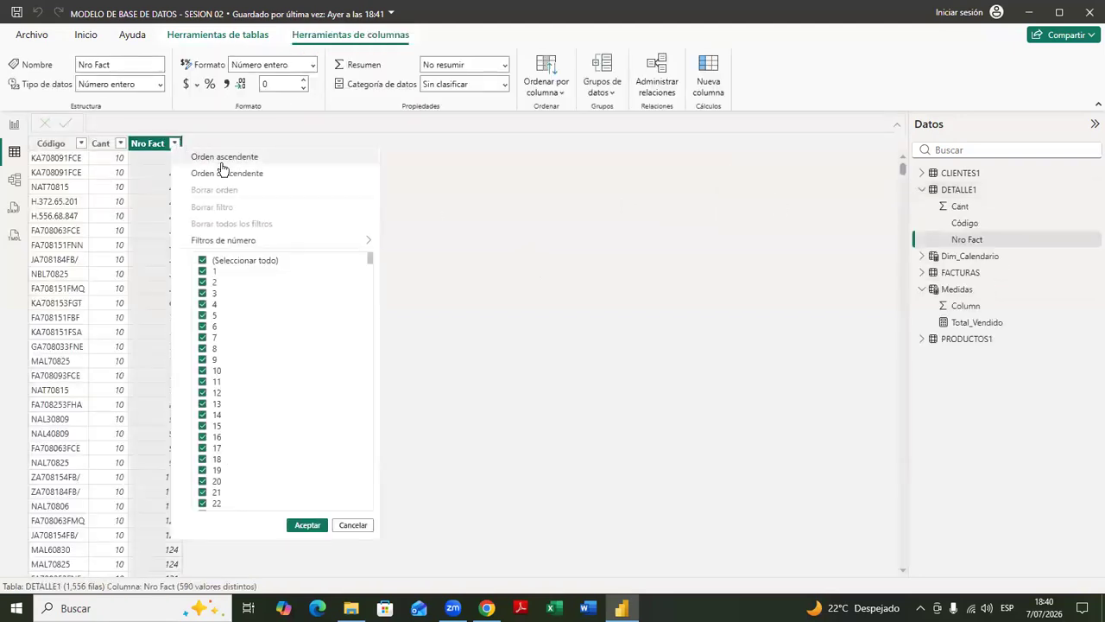
pyautogui.click(235, 164)
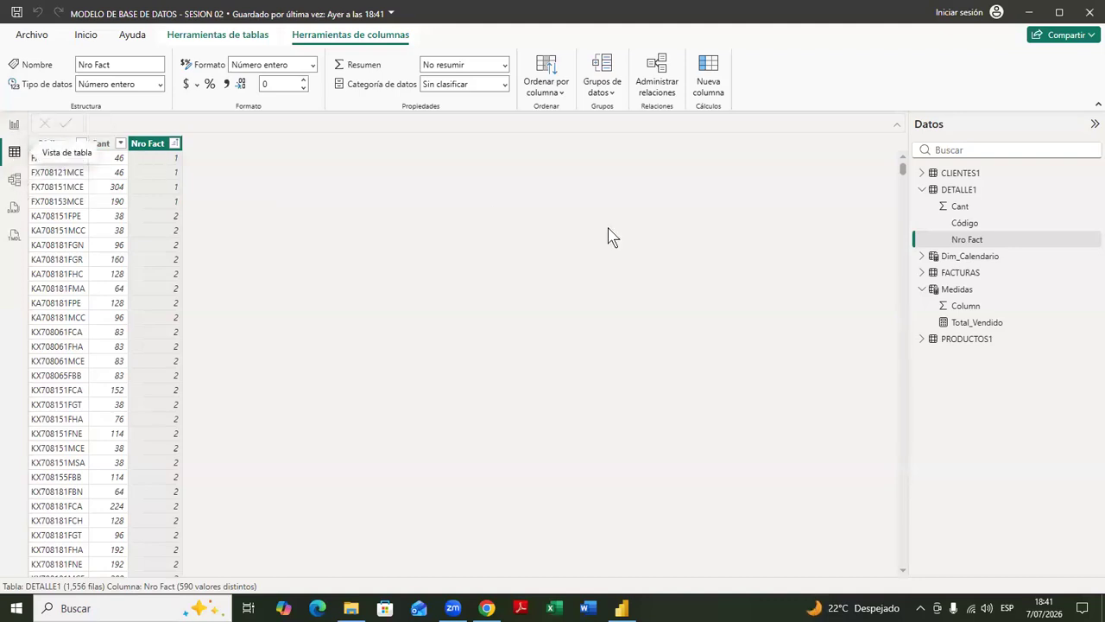
# - Format the Total_Vendido measure as S/ Español (Perú) currency with 2 decimal places
pyautogui.click(965, 324)
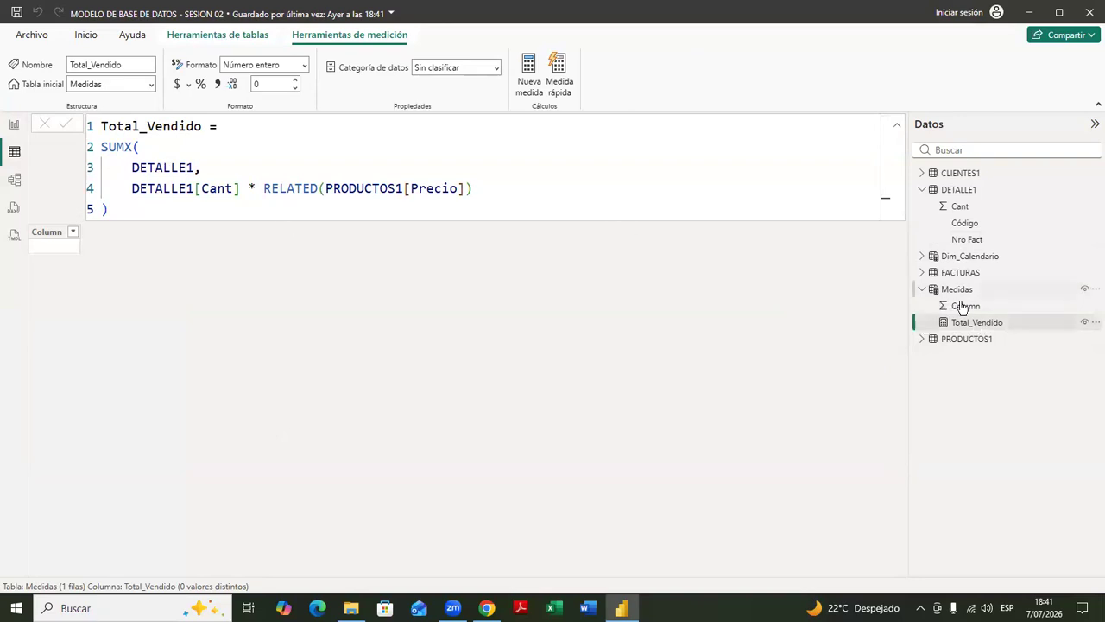
pyautogui.click(189, 84)
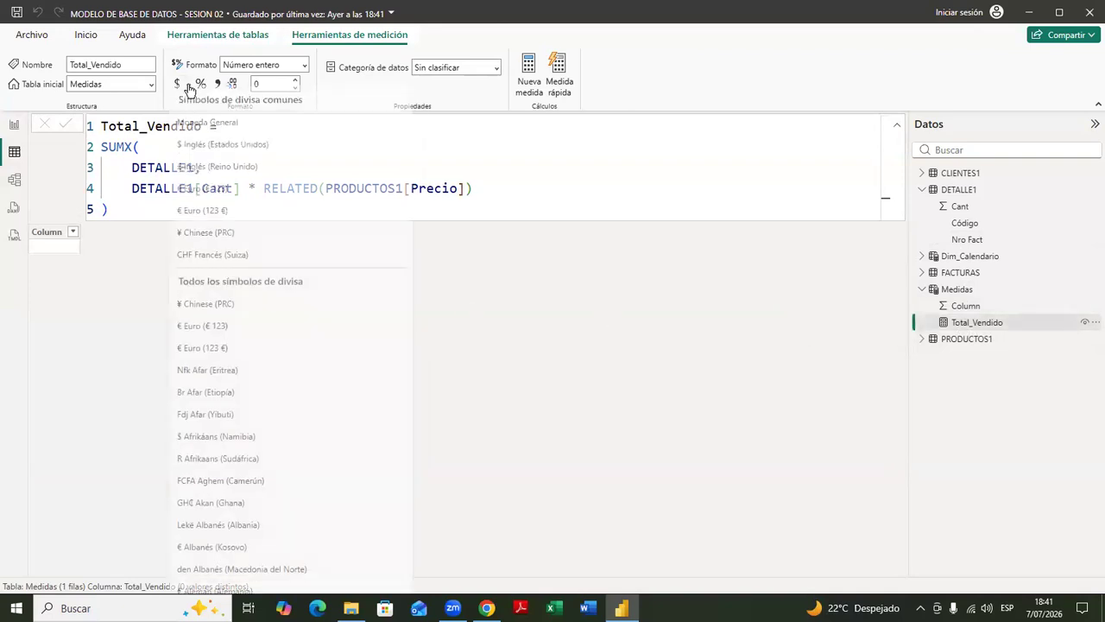
pyautogui.scroll(-13, 233, 421)
pyautogui.scroll(-18, 233, 422)
pyautogui.scroll(-15, 233, 422)
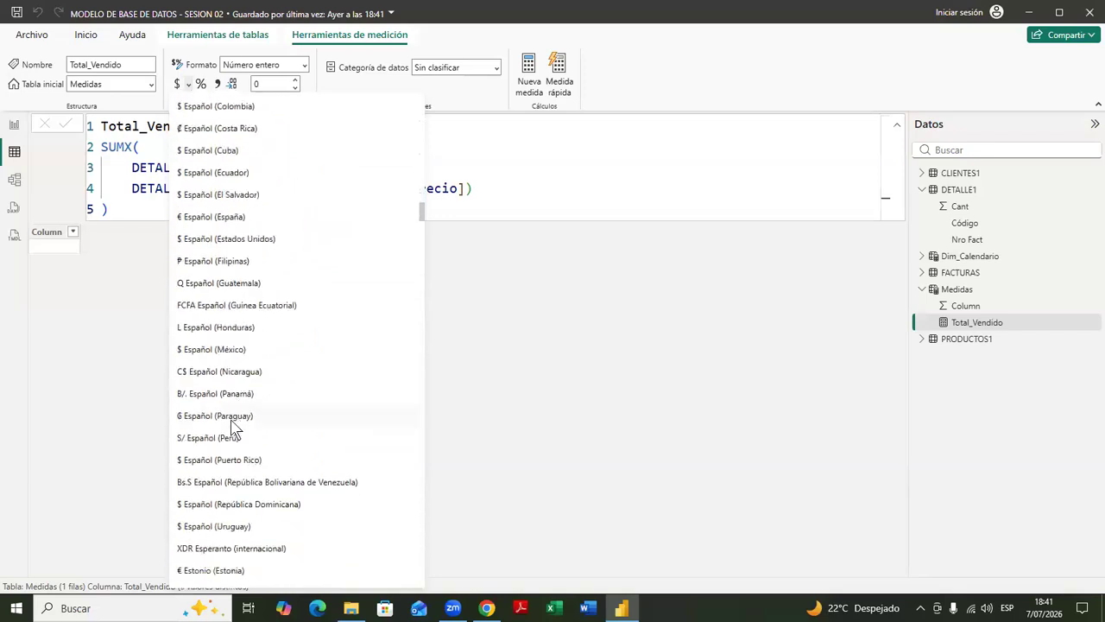
pyautogui.click(221, 439)
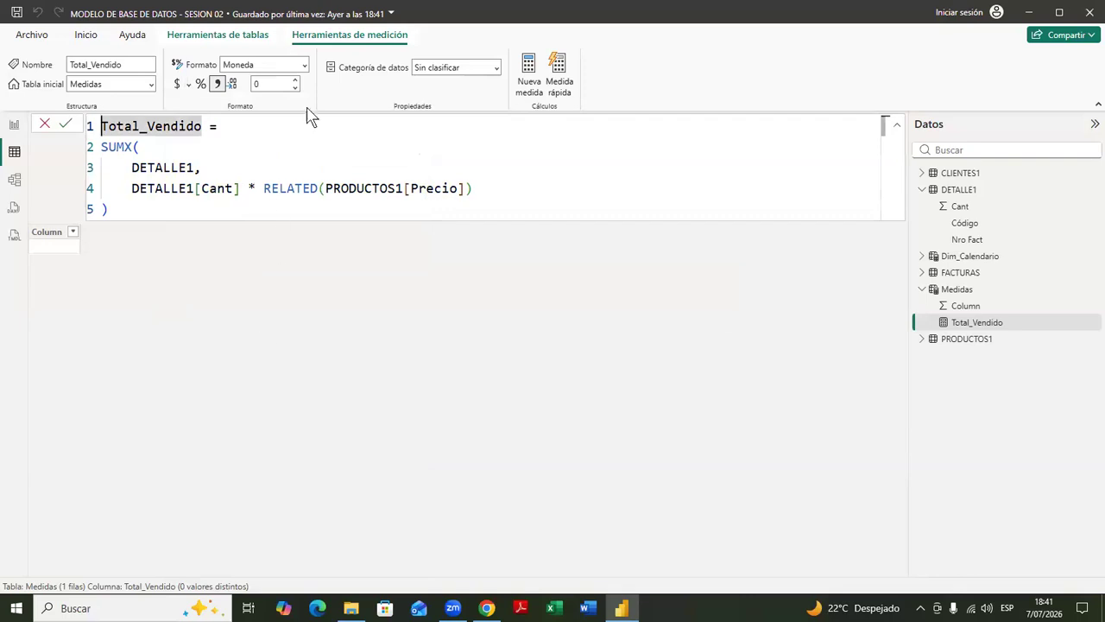
pyautogui.click(297, 80)
pyautogui.click(296, 80)
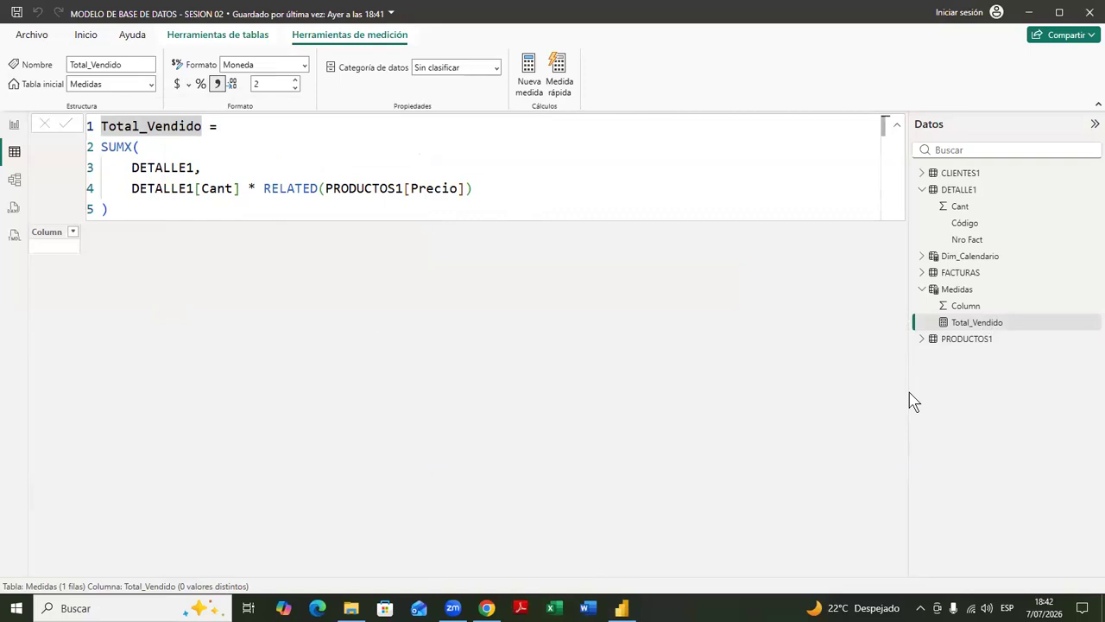
pyautogui.click(188, 83)
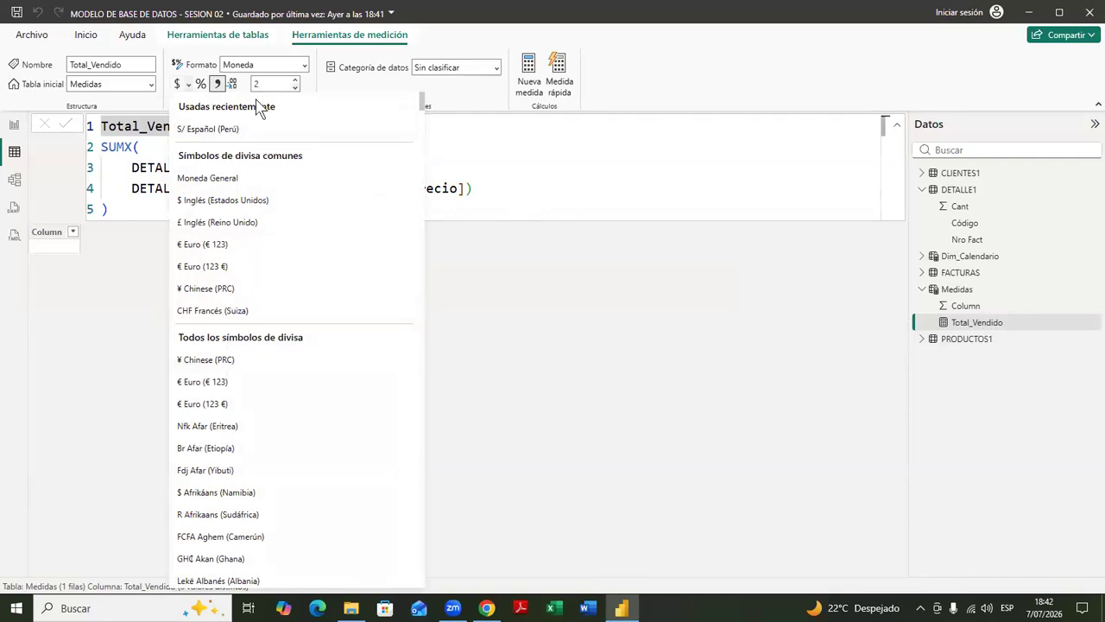
pyautogui.click(503, 198)
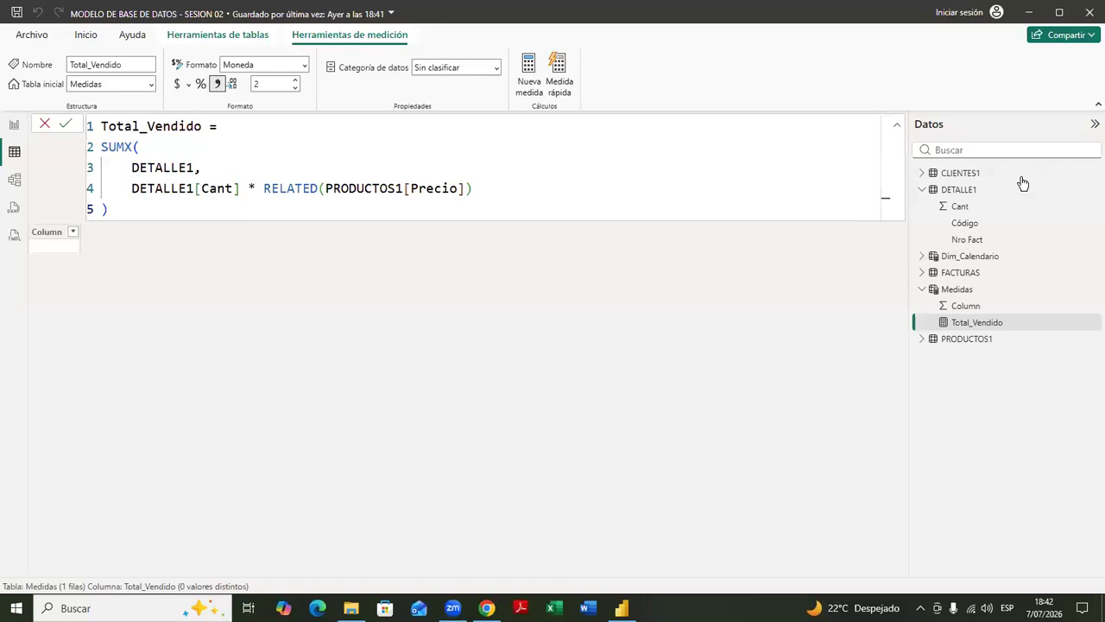
pyautogui.click(266, 343)
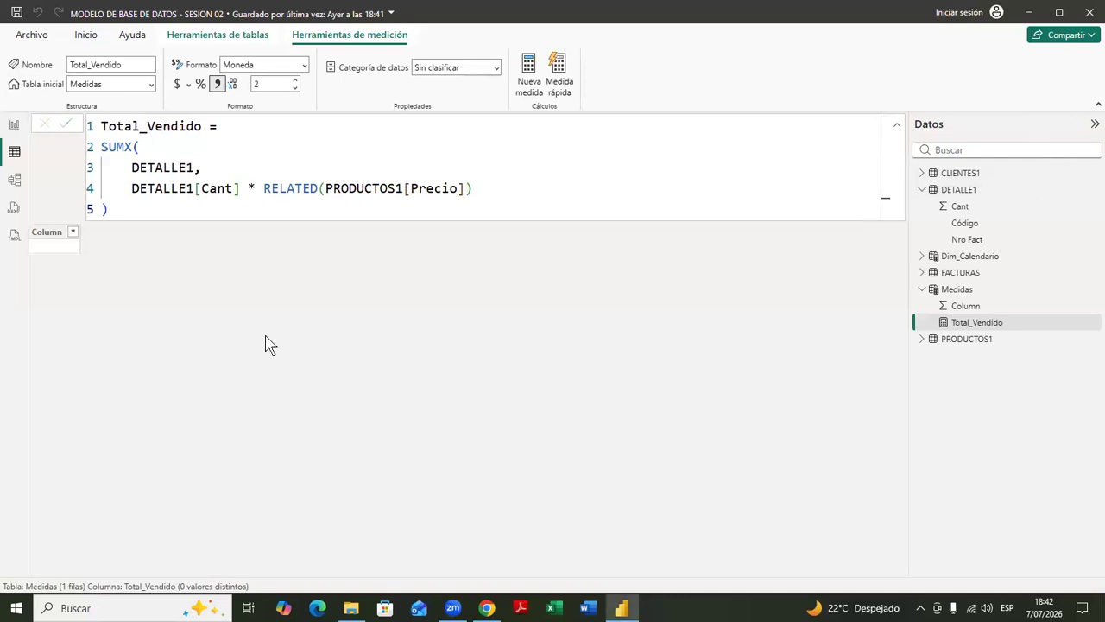
# - Add a blank measure to the Medidas table, delete it, and reselect Total_Vendido
pyautogui.click(956, 292)
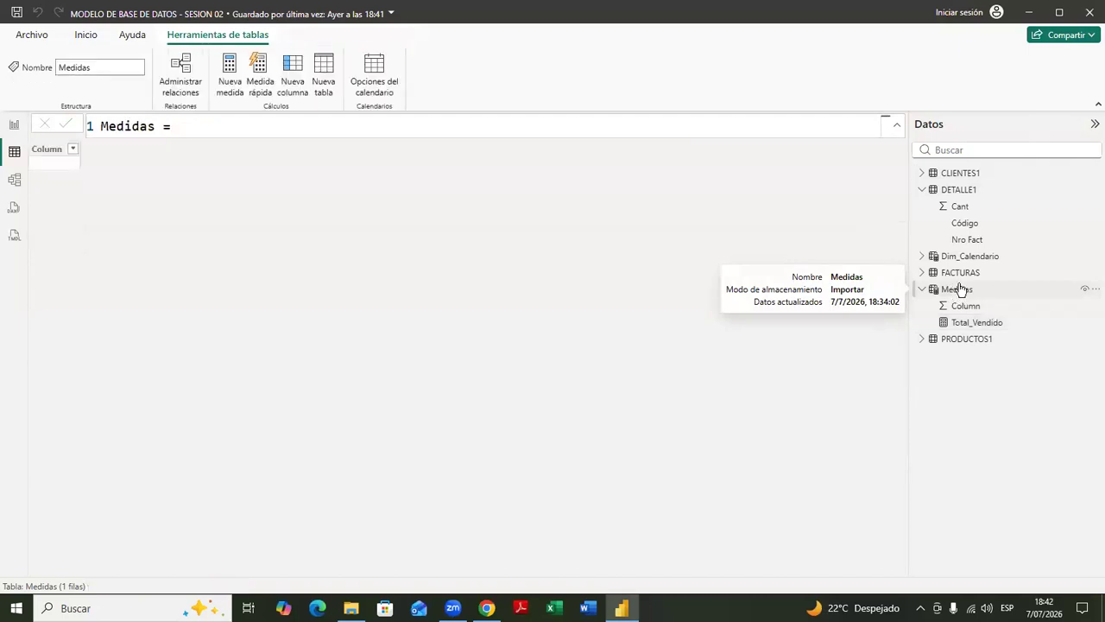
pyautogui.click(184, 129)
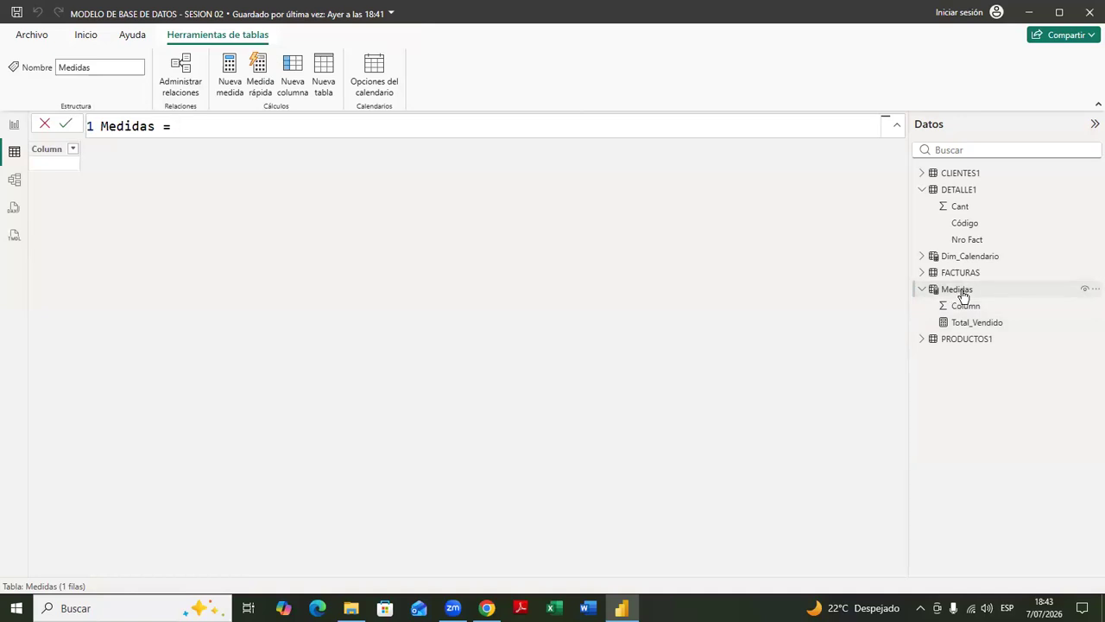
pyautogui.click(1091, 293)
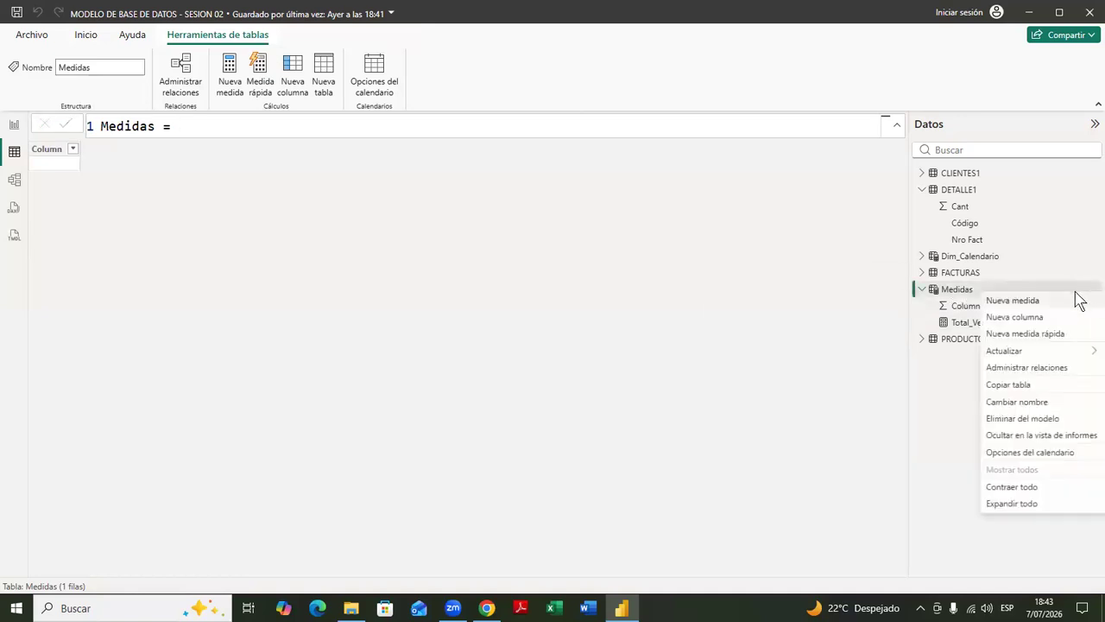
pyautogui.click(1015, 307)
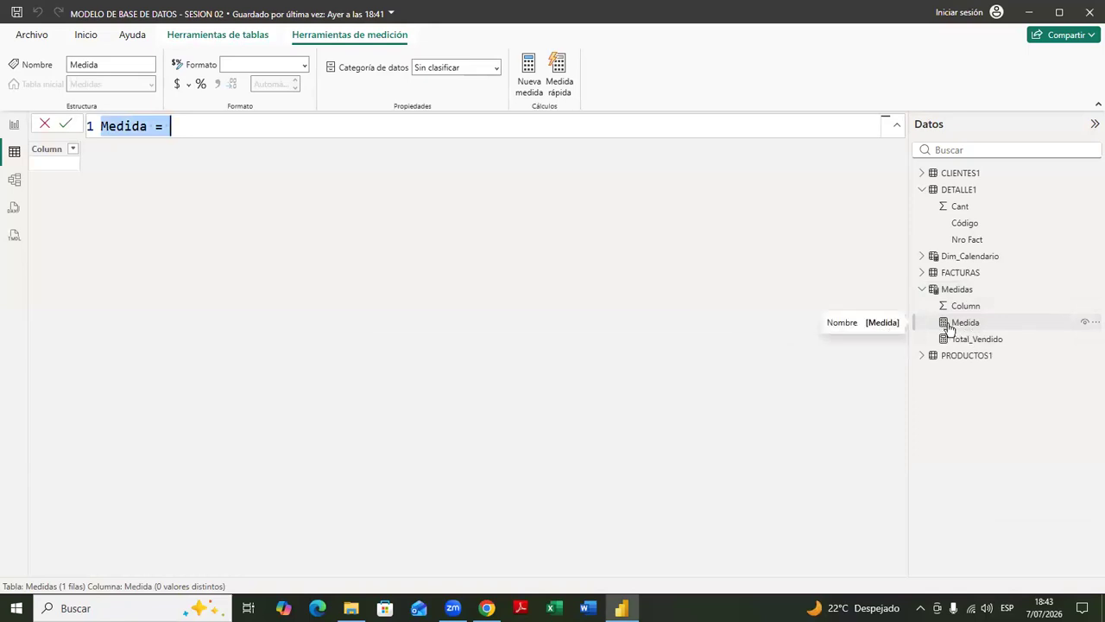
pyautogui.click(961, 331)
pyautogui.press('Delete')
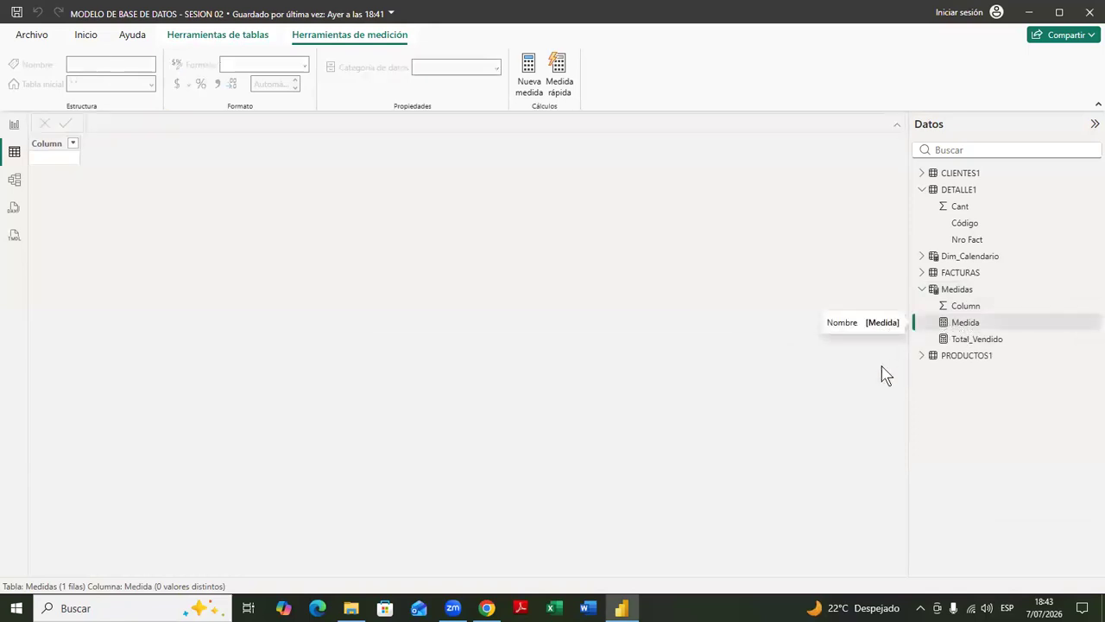
pyautogui.click(967, 327)
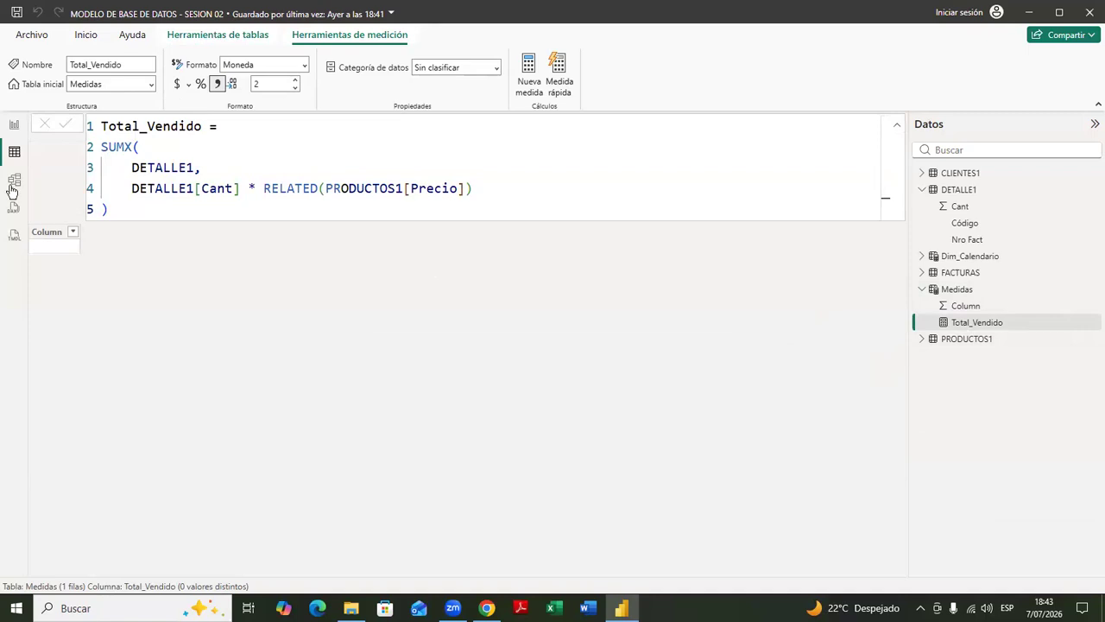
# - Place the Total_Vendido measure on the Página 1 report canvas as an enlarged card visual and save the file
pyautogui.click(14, 131)
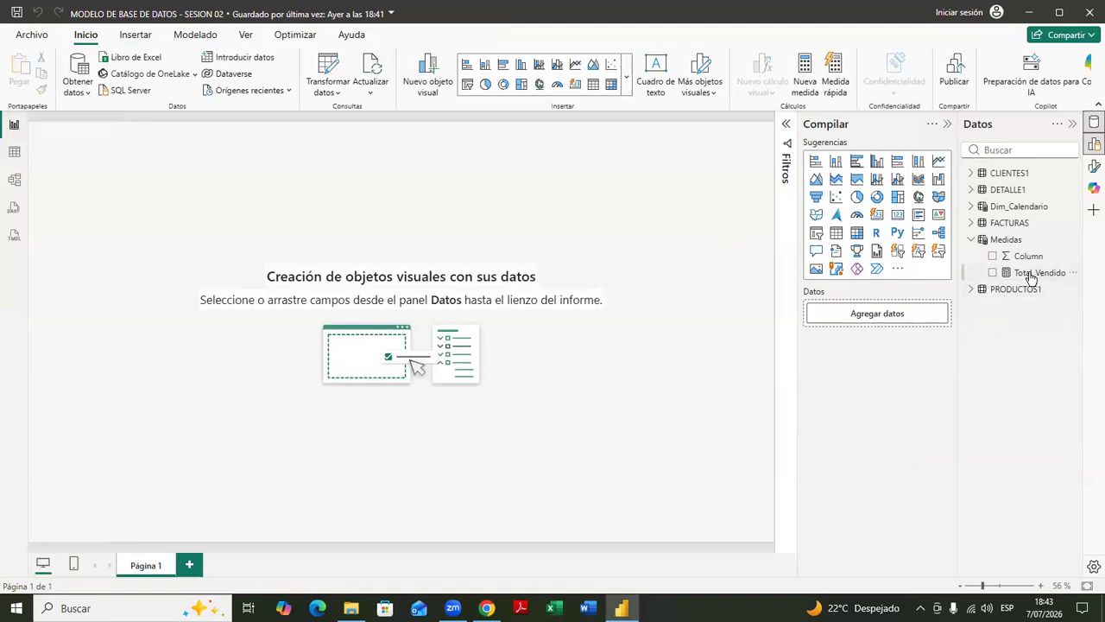
pyautogui.moveTo(1038, 279); pyautogui.dragTo(326, 197)
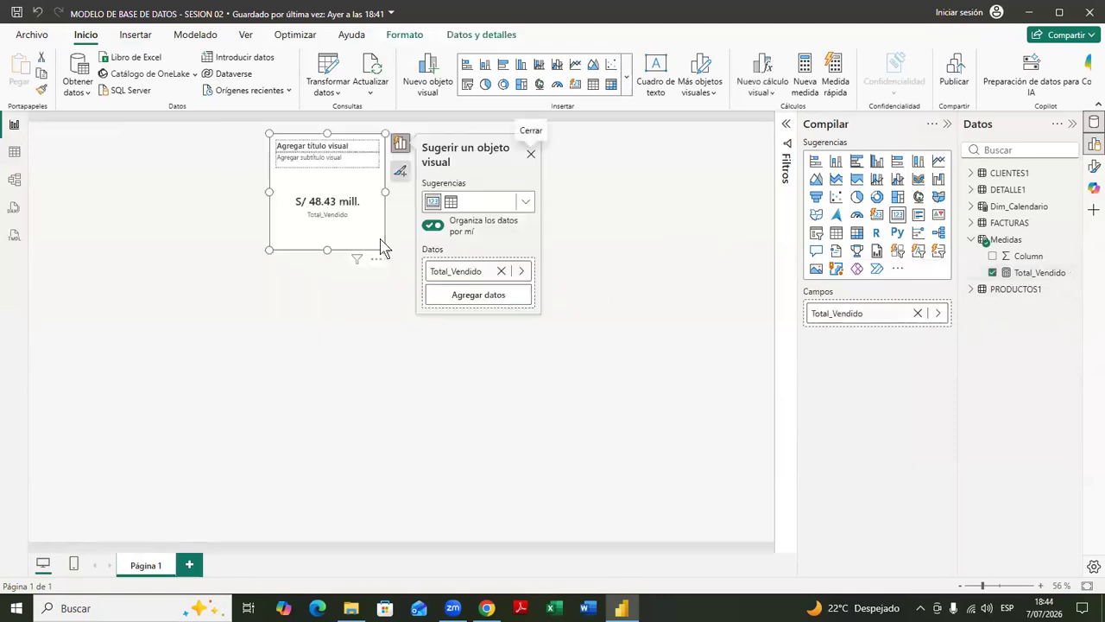
pyautogui.moveTo(386, 250)
pyautogui.mouseDown()
pyautogui.moveTo(468, 249)
pyautogui.moveTo(390, 250)
pyautogui.mouseUp()
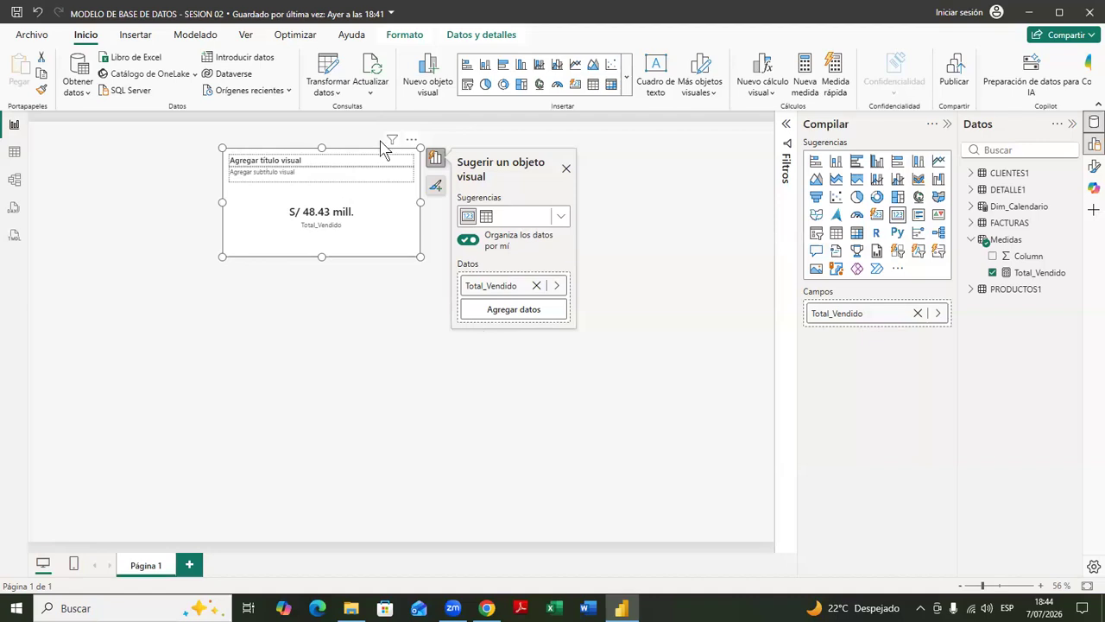
pyautogui.click(18, 17)
# - Review the DETALLE1 rows behind the total in the table view and return to the report page
pyautogui.click(14, 153)
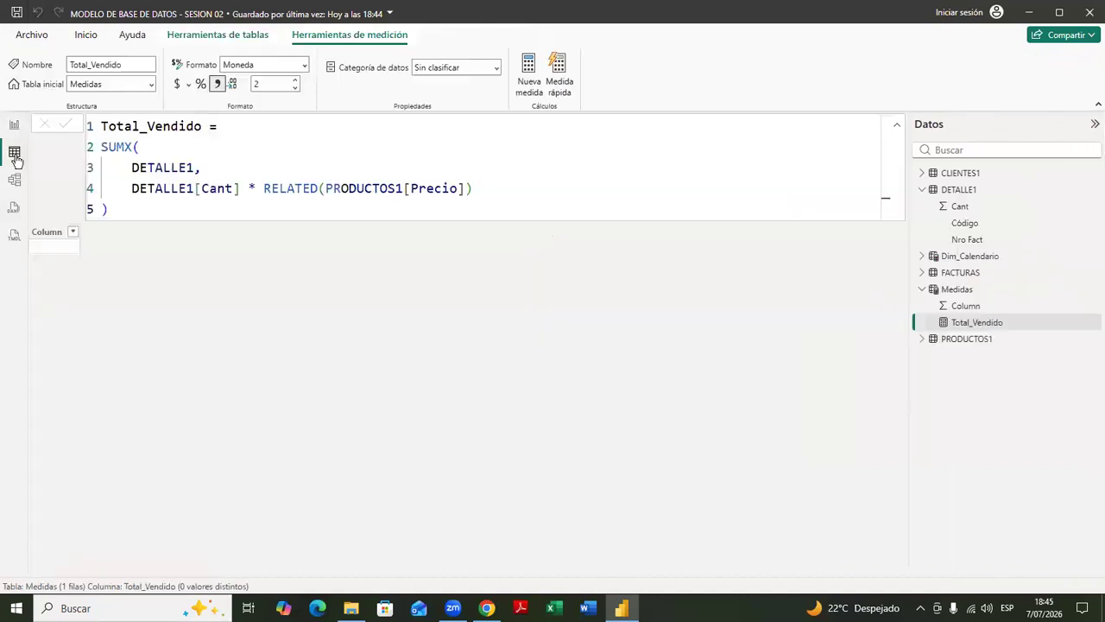
pyautogui.click(964, 191)
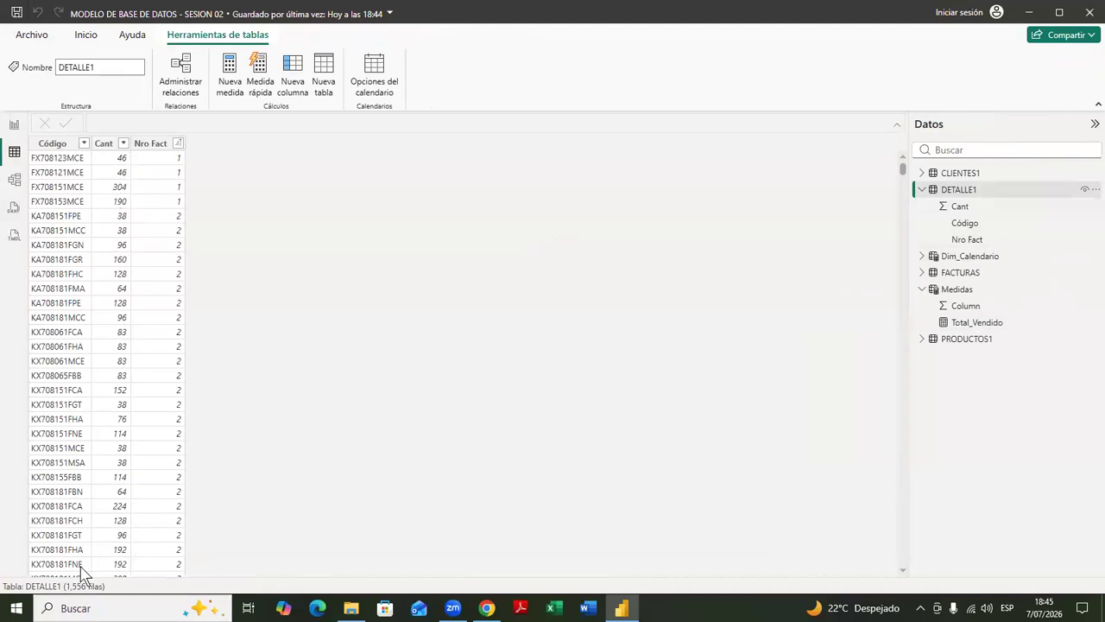
pyautogui.click(14, 124)
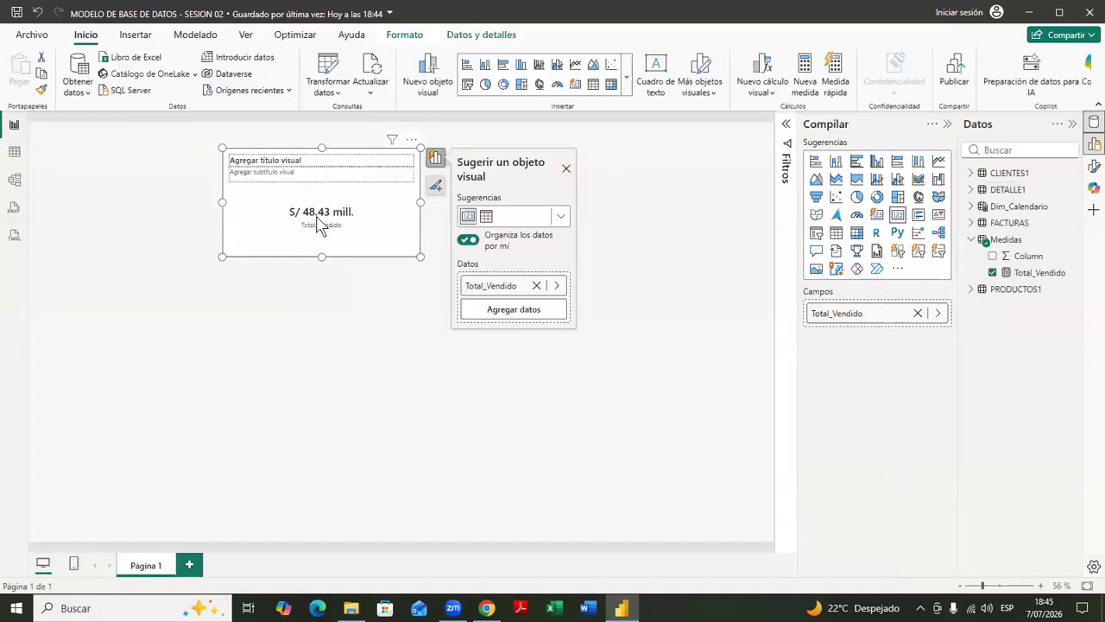